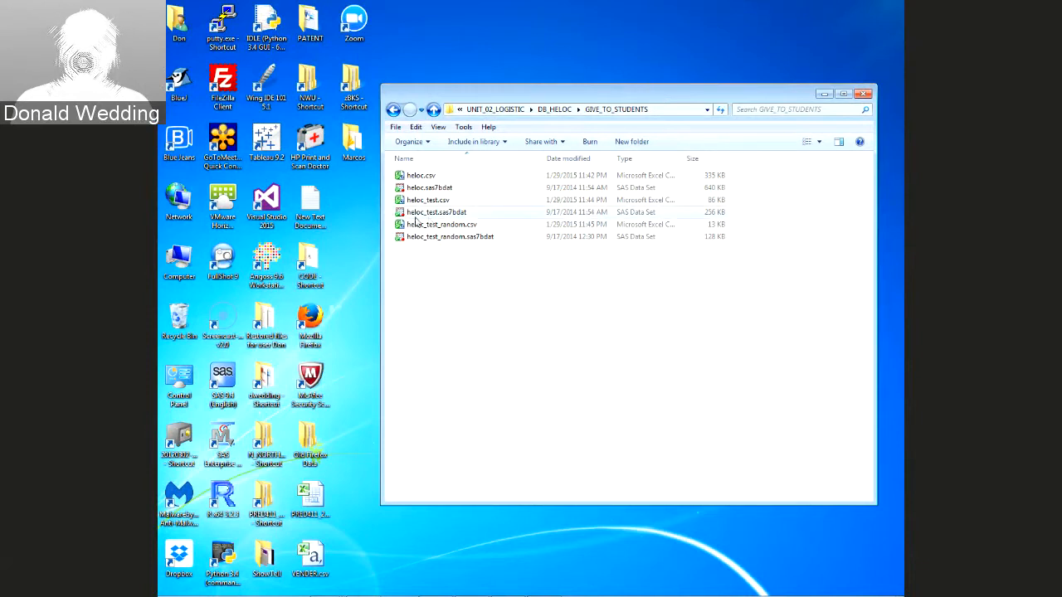
Go up to the UNIT_02_LOGISTIC folder and open its HW02_INSURANCE subfolder
{"action": "key", "text": "BackSpace"}
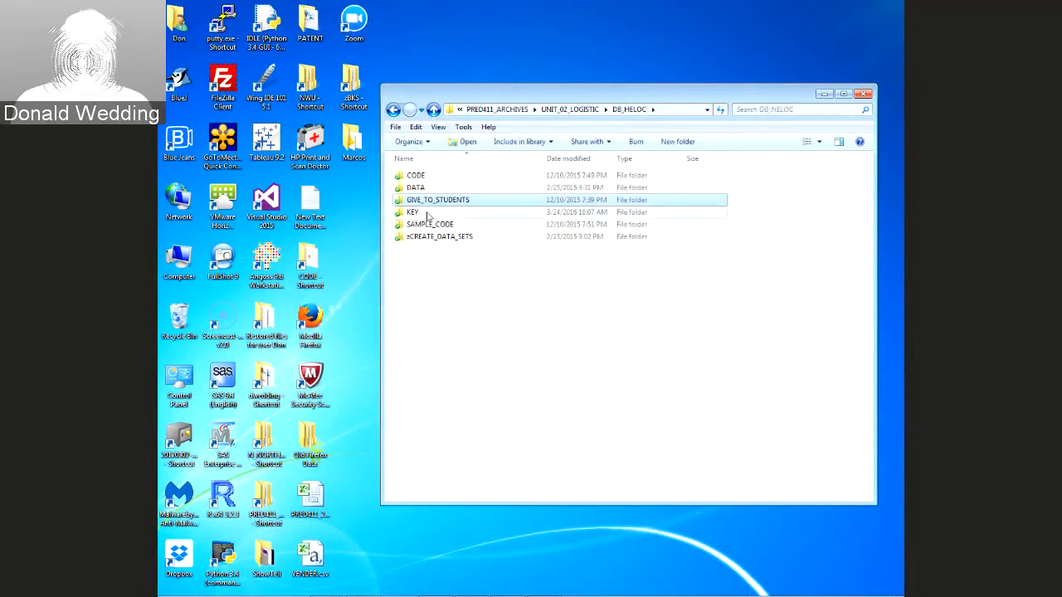
{"action": "left_click", "coordinate": [433, 110]}
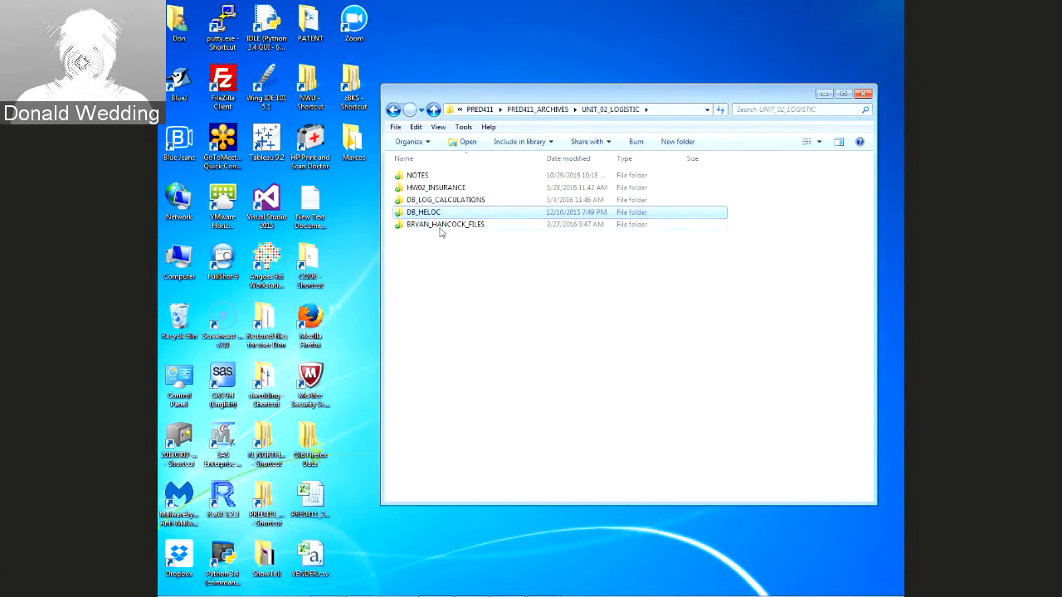
{"action": "double_click", "coordinate": [438, 188]}
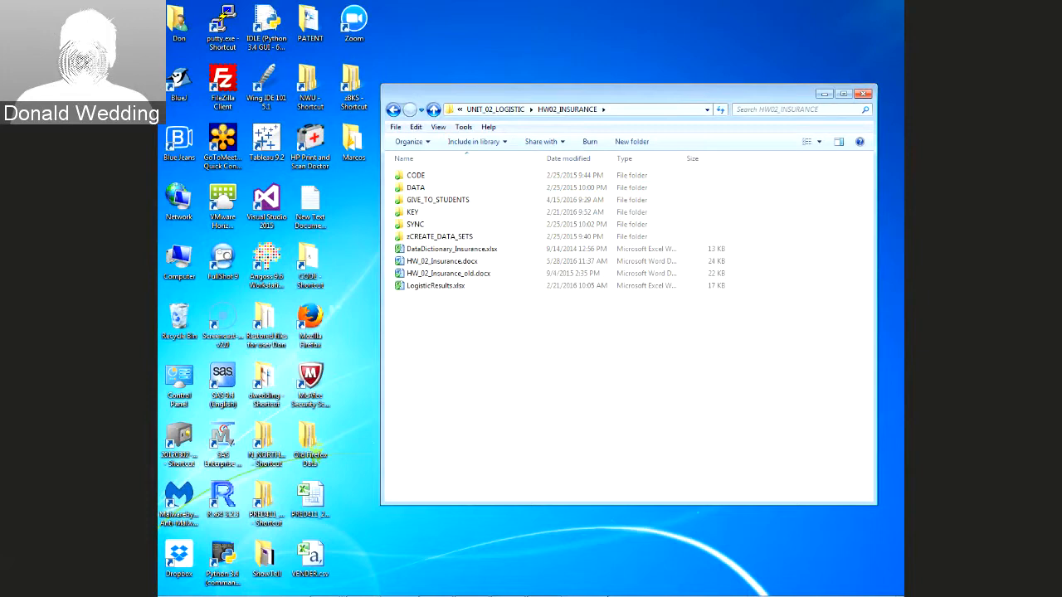
Check the chat in the Blue Jeans meeting window, minimize it and launch SAS Enterprise Miner Workstation
{"action": "left_click", "coordinate": [552, 586]}
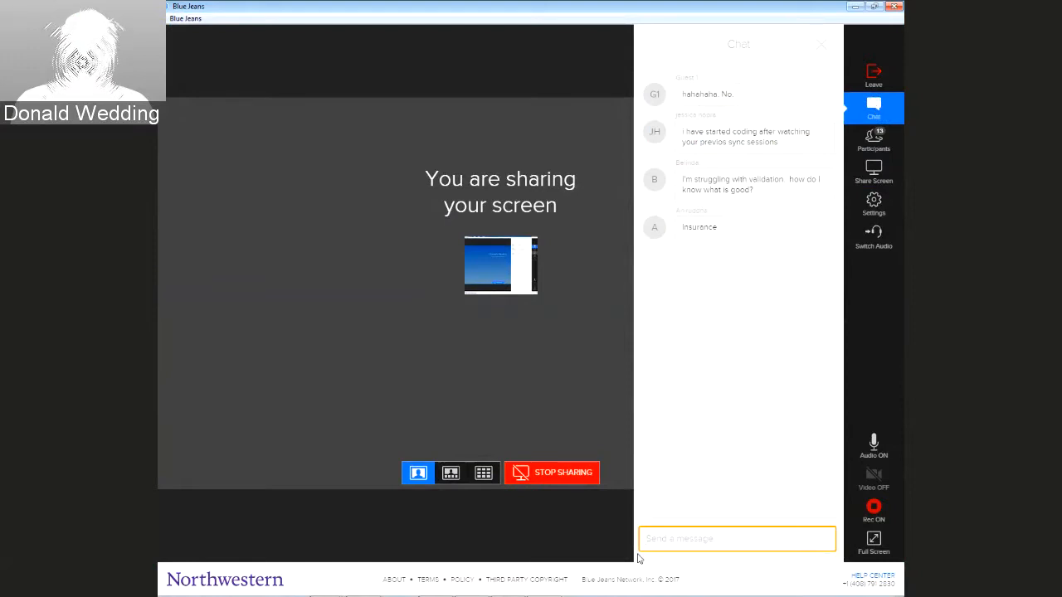
{"action": "left_click", "coordinate": [854, 8]}
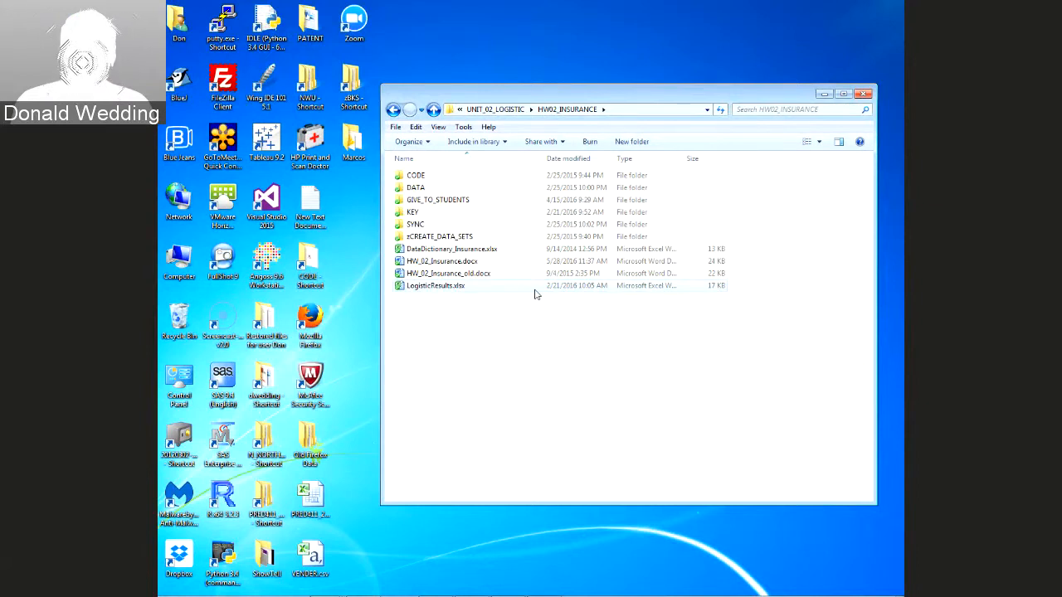
{"action": "left_click", "coordinate": [224, 442]}
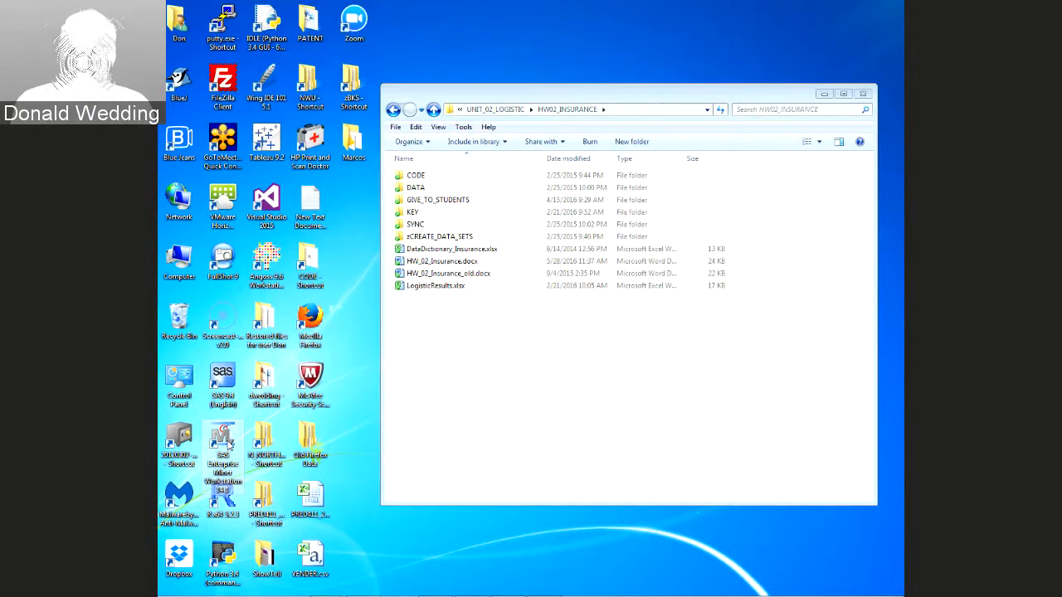
In Internet Explorer, view the Unit 99 - Guest Speakers recordings page of the PREDICT 411 Canvas course and minimize the browser
{"action": "mouse_move", "coordinate": [434, 595]}
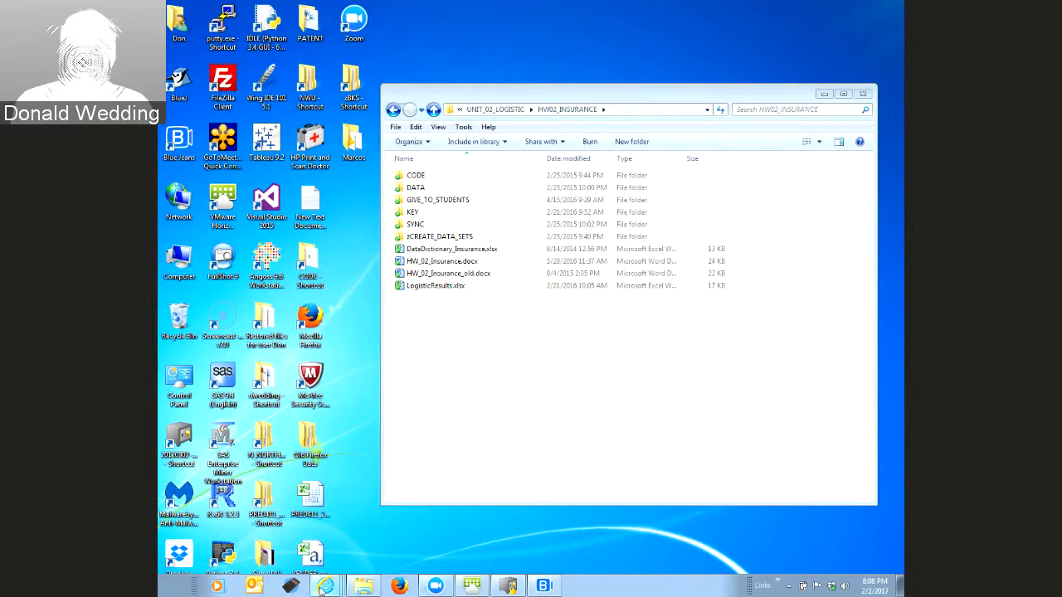
{"action": "left_click", "coordinate": [312, 528]}
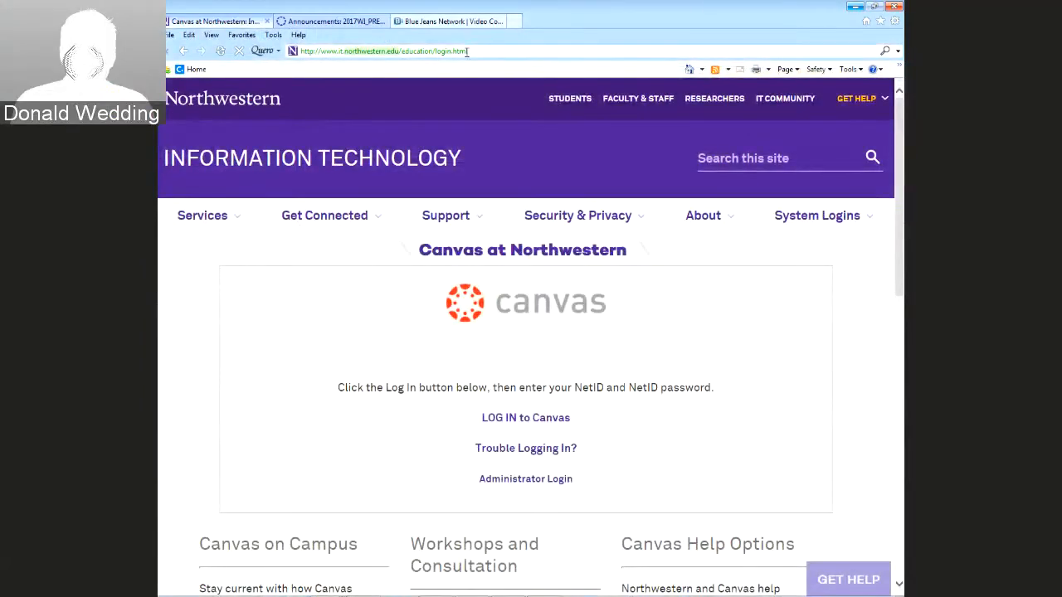
{"action": "left_click", "coordinate": [325, 23]}
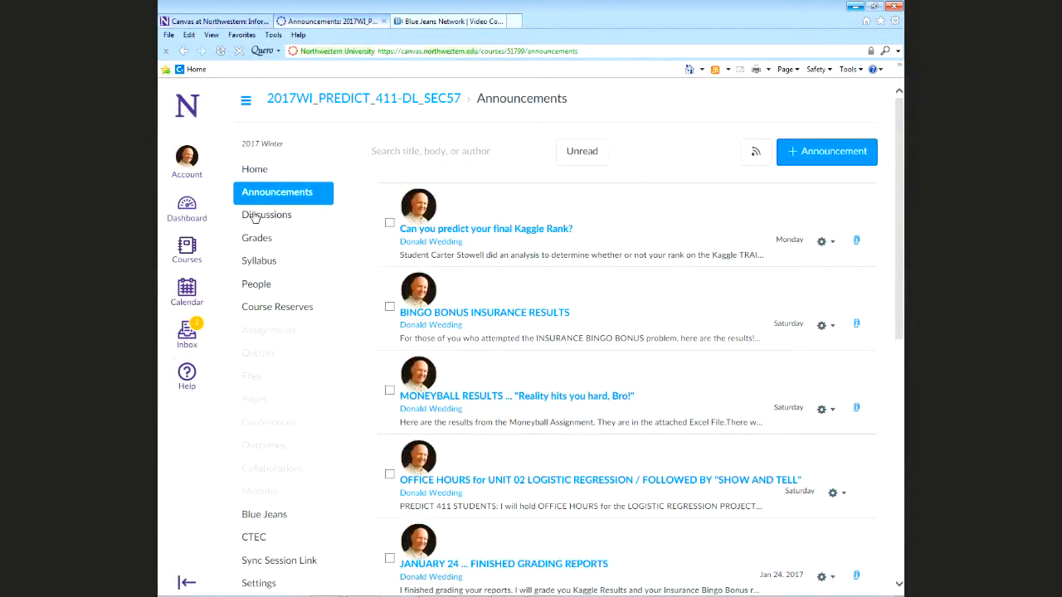
{"action": "left_click", "coordinate": [255, 170]}
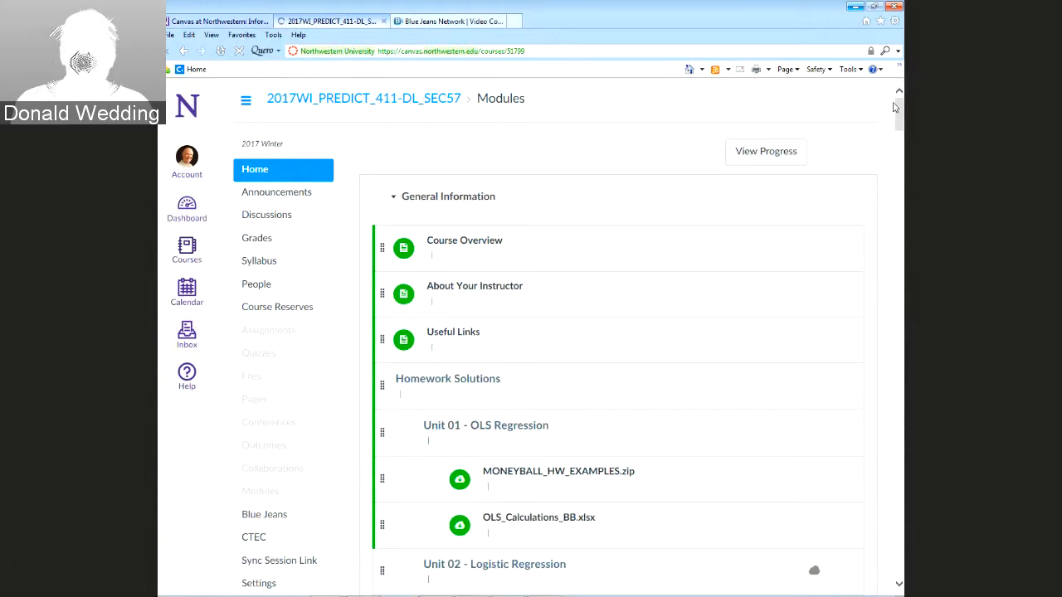
{"action": "scroll", "coordinate": [732, 250], "scroll_direction": "down", "scroll_amount": 3}
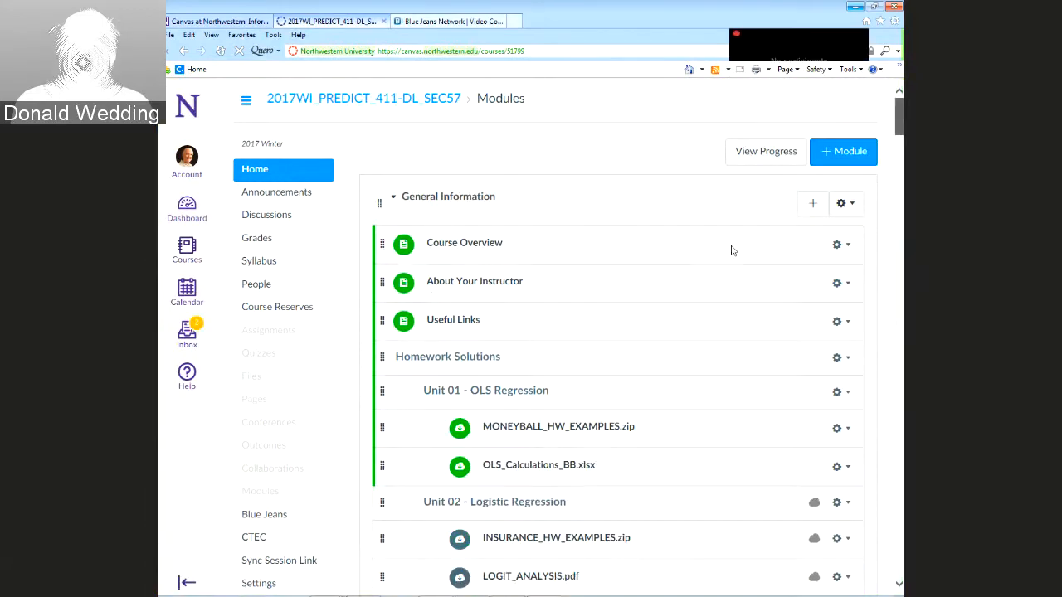
{"action": "scroll", "coordinate": [732, 250], "scroll_direction": "down", "scroll_amount": 15}
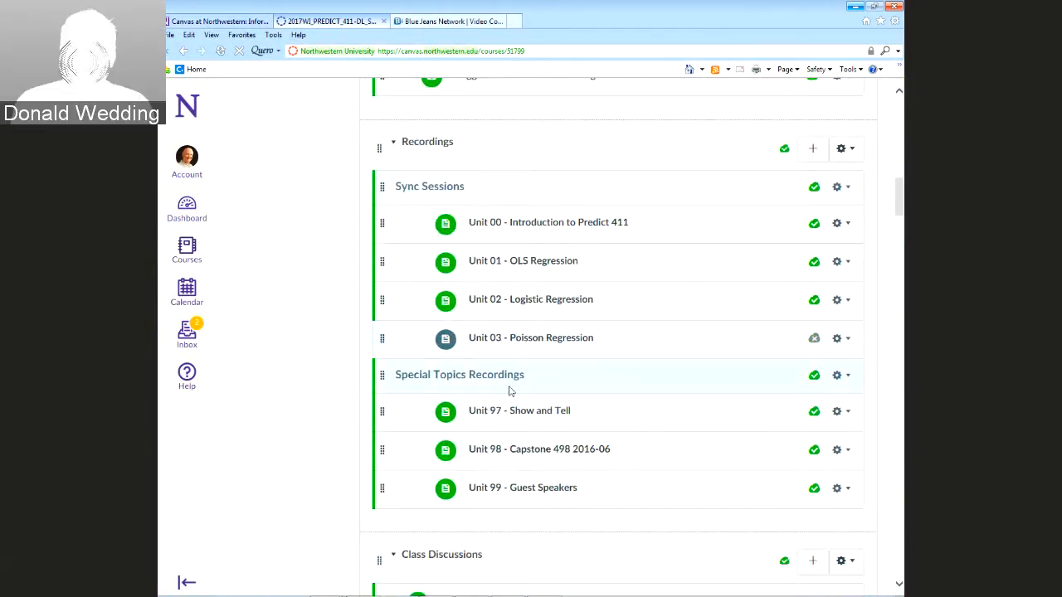
{"action": "left_click", "coordinate": [521, 489]}
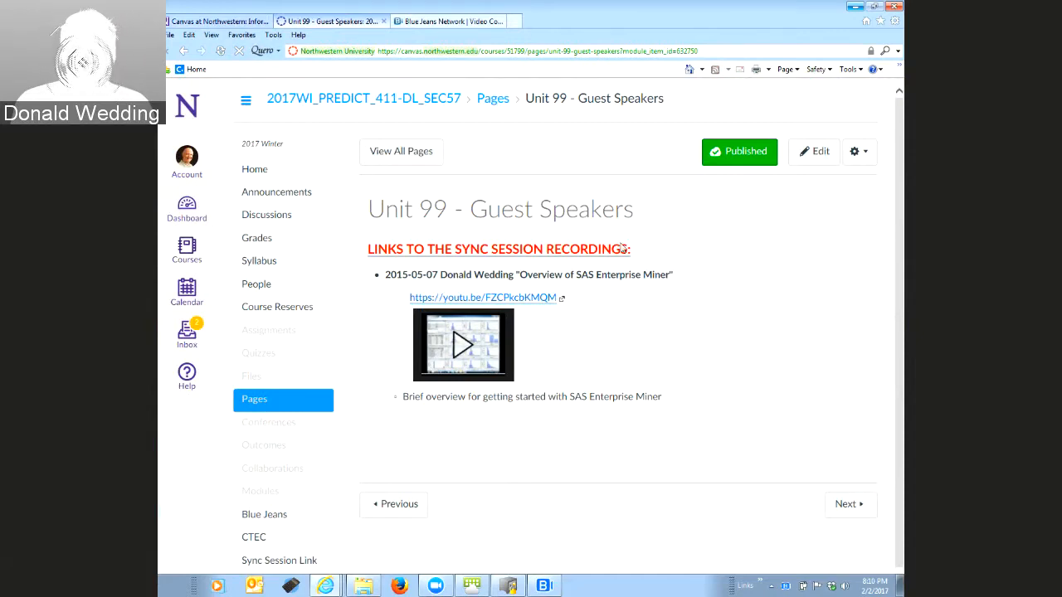
{"action": "left_click", "coordinate": [855, 6]}
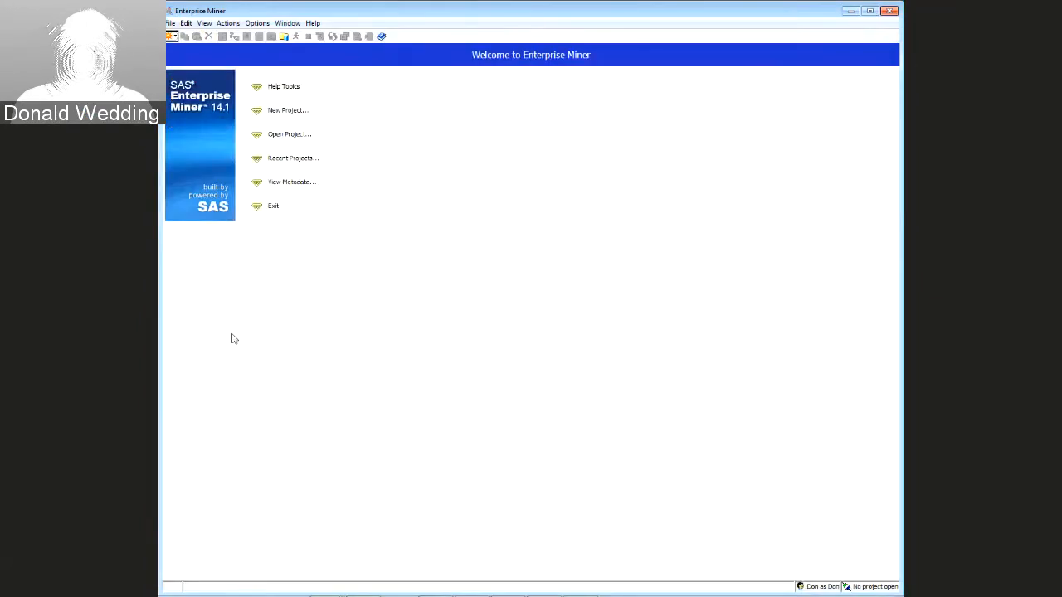
Start a new Enterprise Miner project and set its SAS server directory to C:\NWU
{"action": "left_click", "coordinate": [282, 110]}
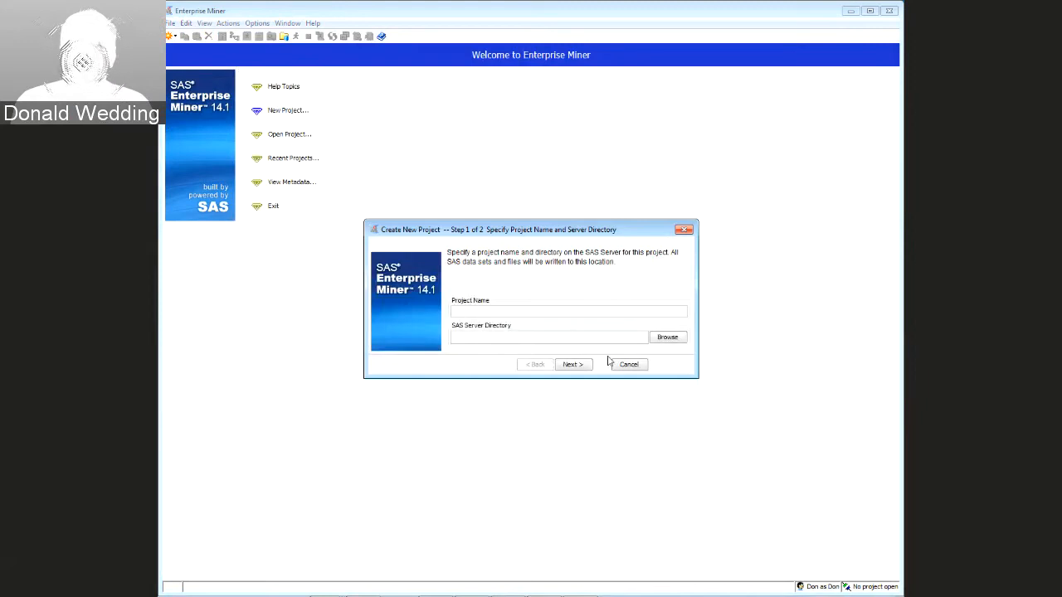
{"action": "left_click", "coordinate": [668, 338]}
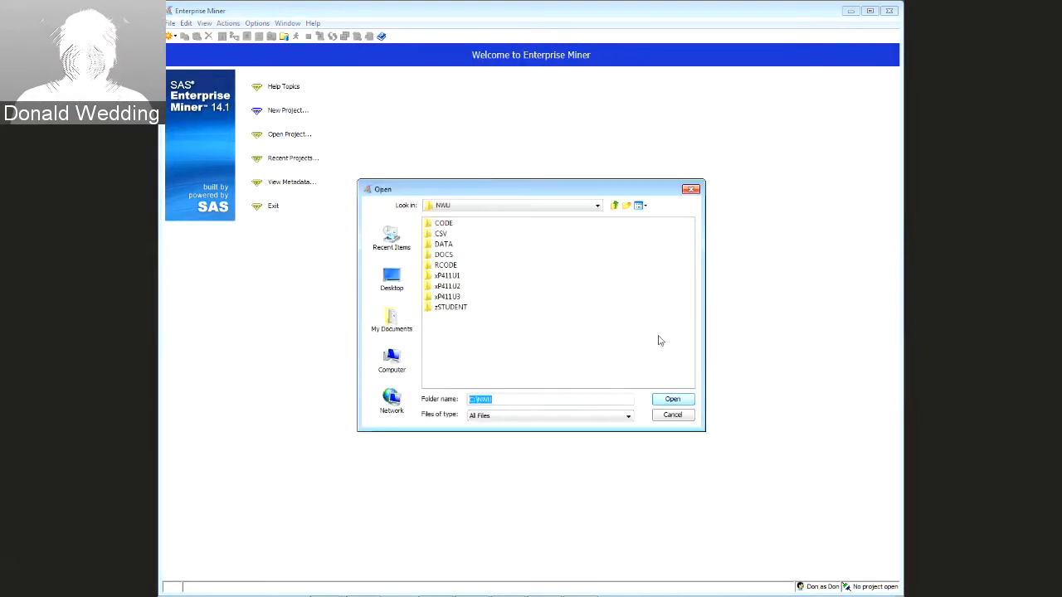
{"action": "double_click", "coordinate": [448, 287]}
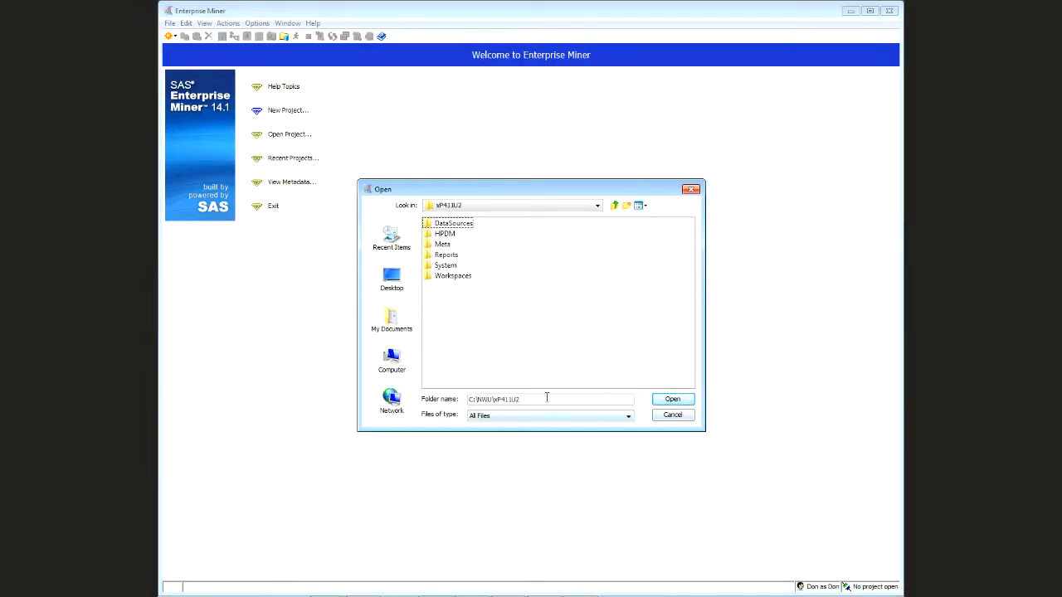
{"action": "left_click", "coordinate": [615, 205]}
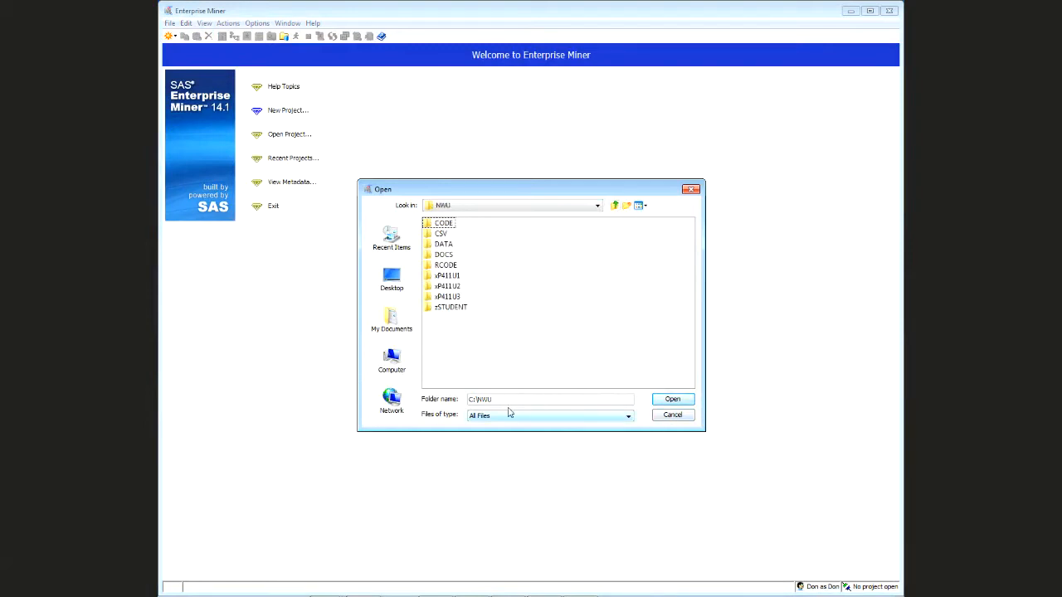
{"action": "left_click", "coordinate": [671, 402]}
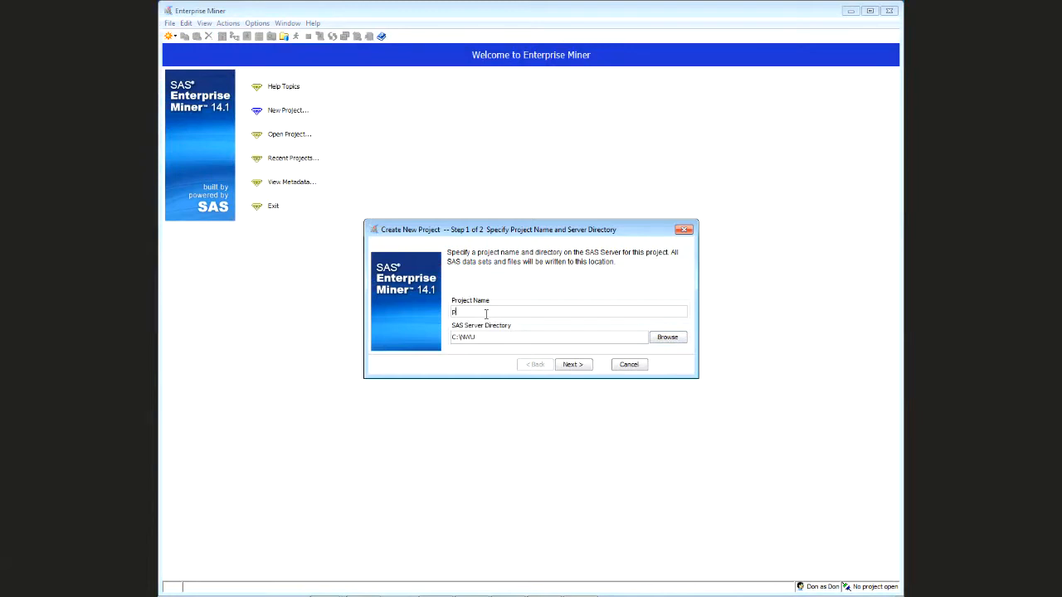
Name the new project pred411U2 and finish creating it
{"action": "type", "text": "red411"}
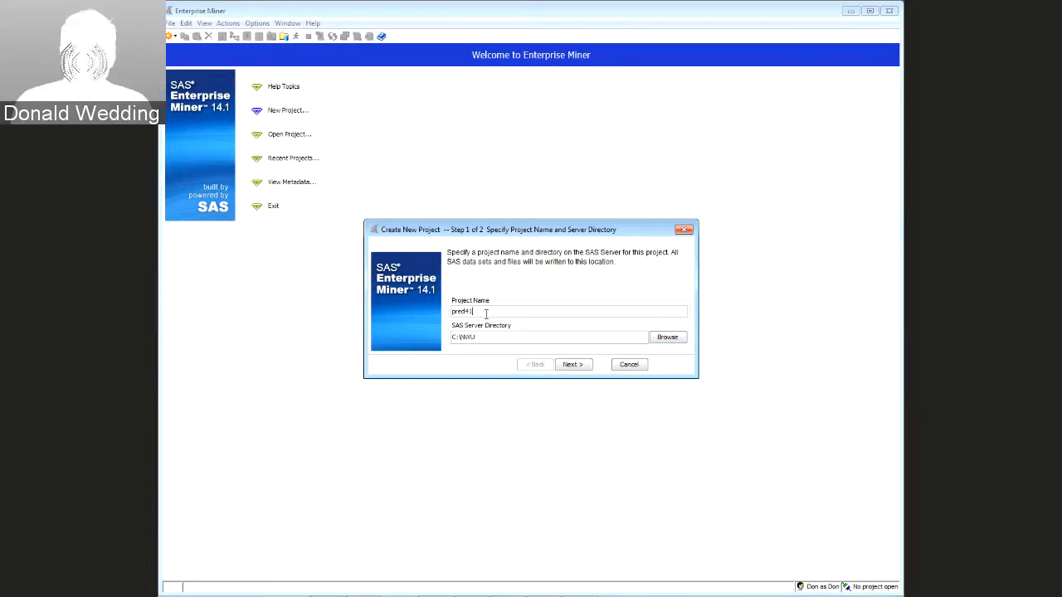
{"action": "type", "text": "L"}
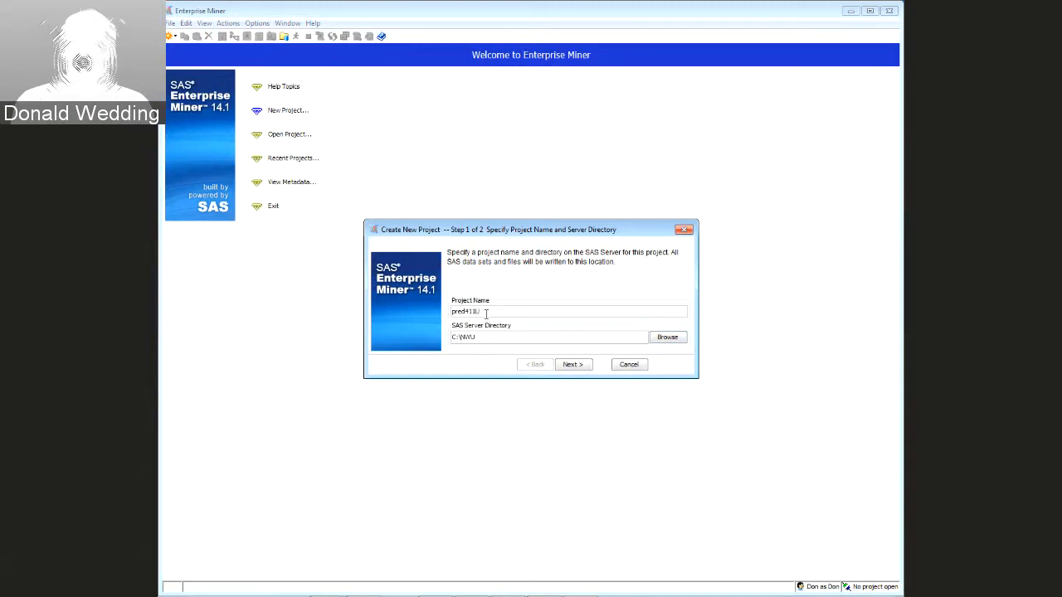
{"action": "type", "text": "2"}
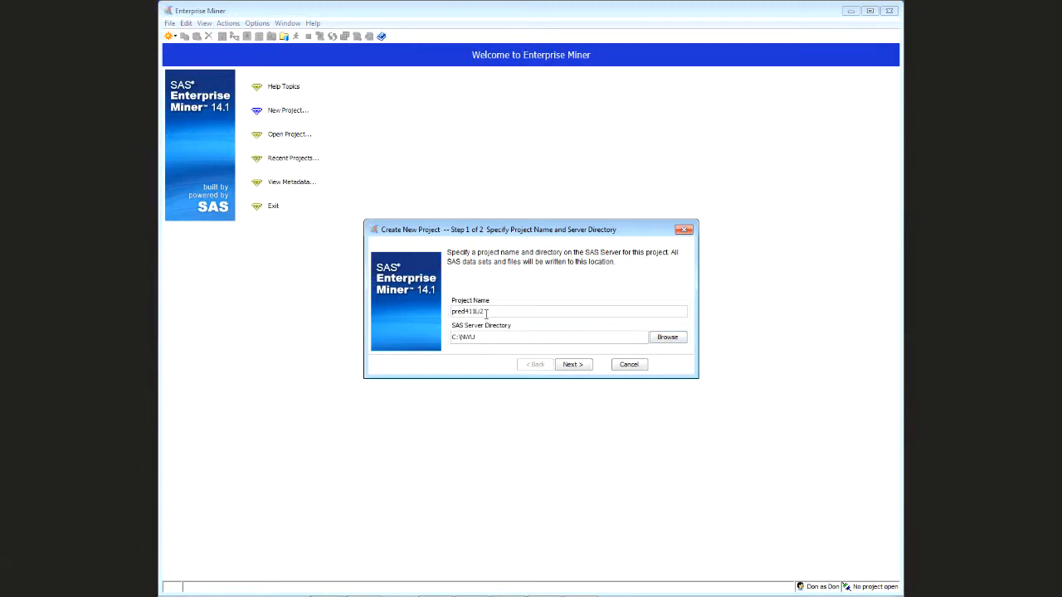
{"action": "left_click", "coordinate": [572, 364]}
{"action": "left_click", "coordinate": [573, 364]}
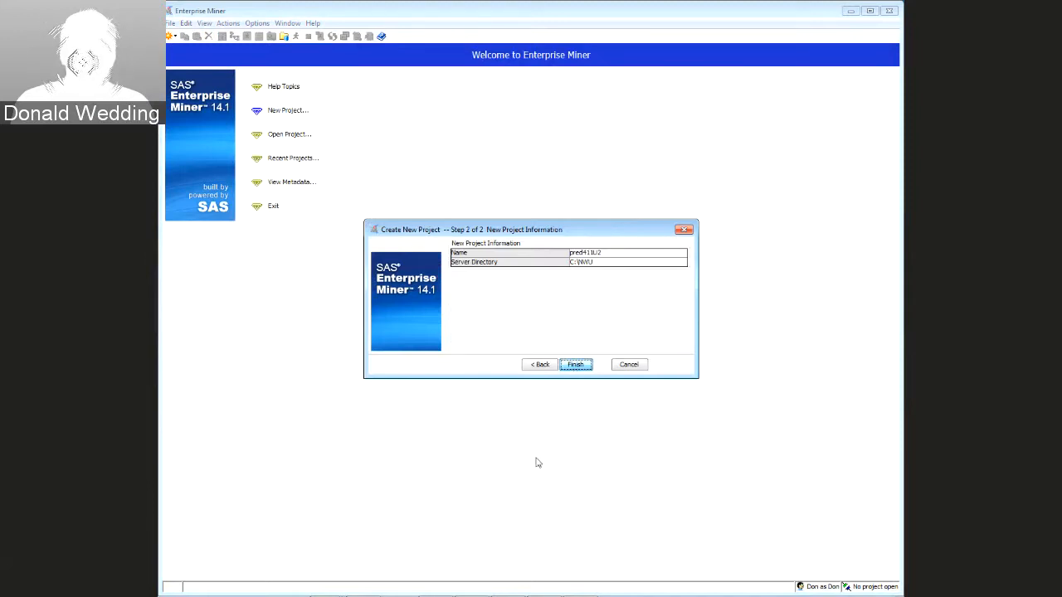
{"action": "key", "text": "Return"}
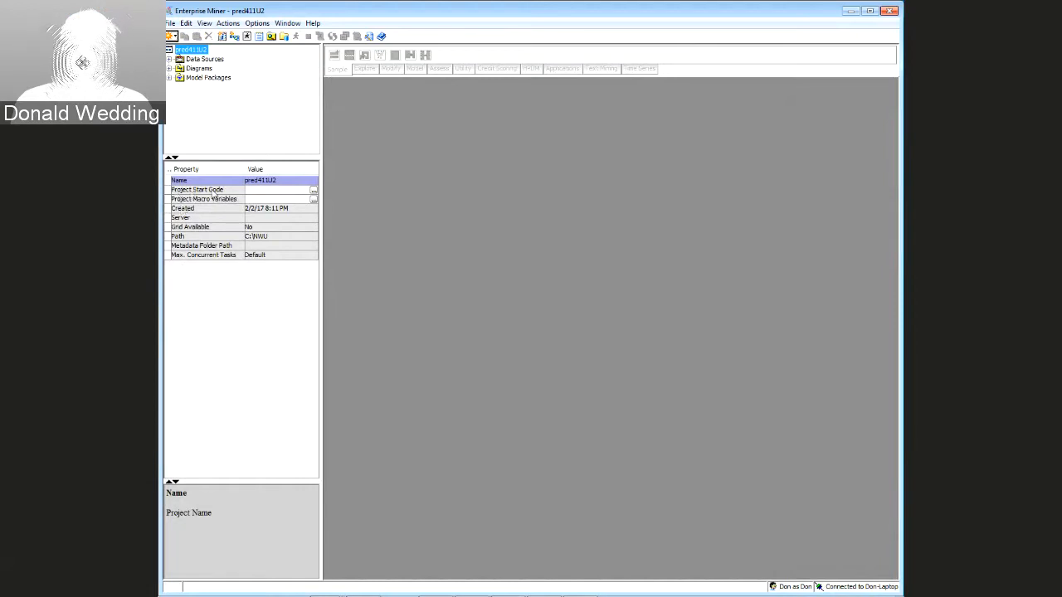
Open the Project Start Code editor, add blank lines and begin the statement libname mydata " on line 3
{"action": "left_click", "coordinate": [313, 192]}
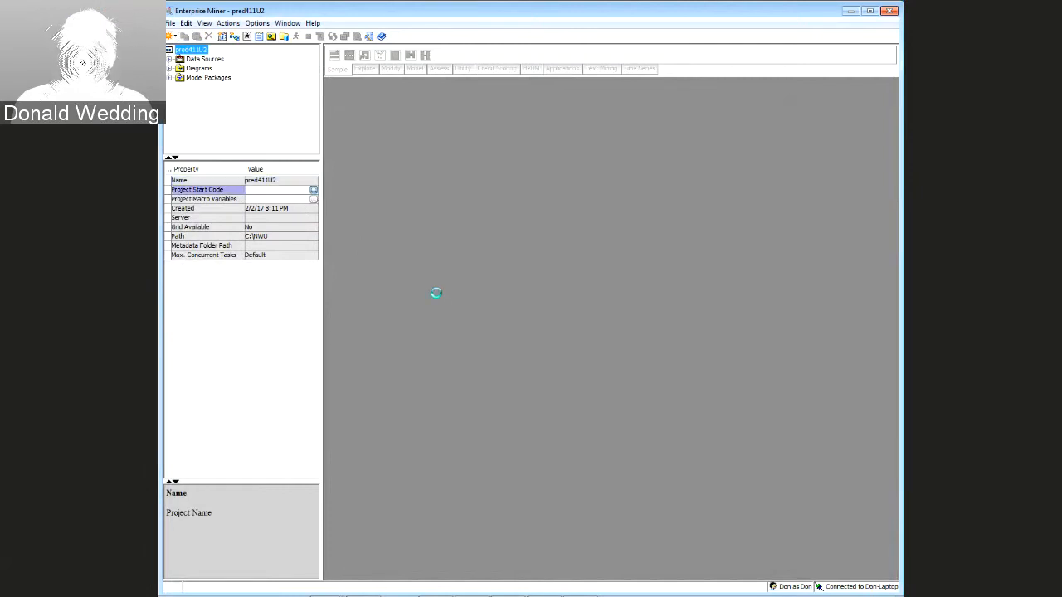
{"action": "key", "text": "Return"}
{"action": "key", "text": "Return"}
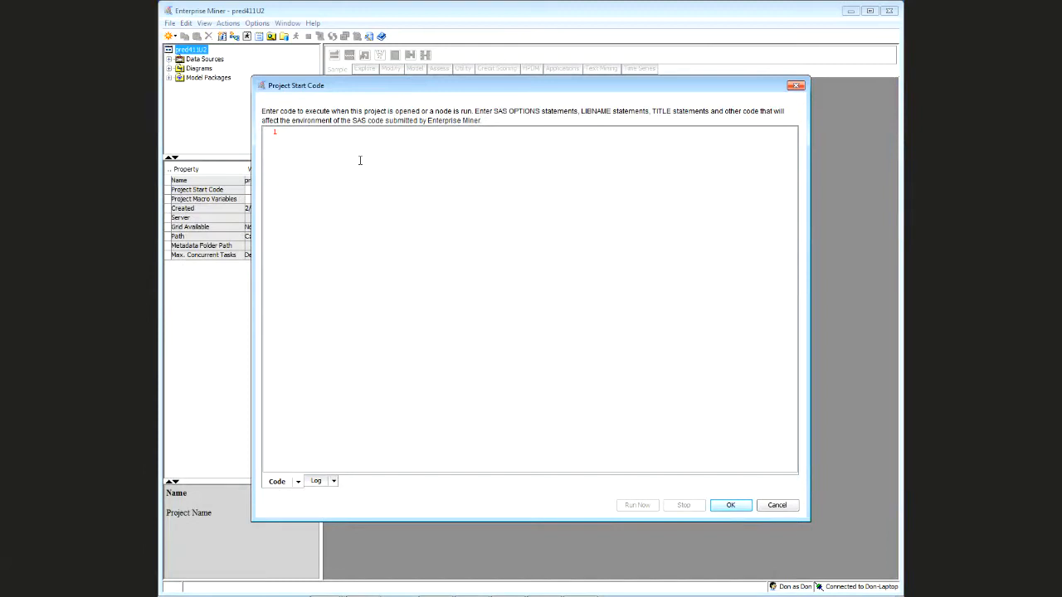
{"action": "key", "text": "Return"}
{"action": "key", "text": "Return"}
{"action": "key", "text": "Return"}
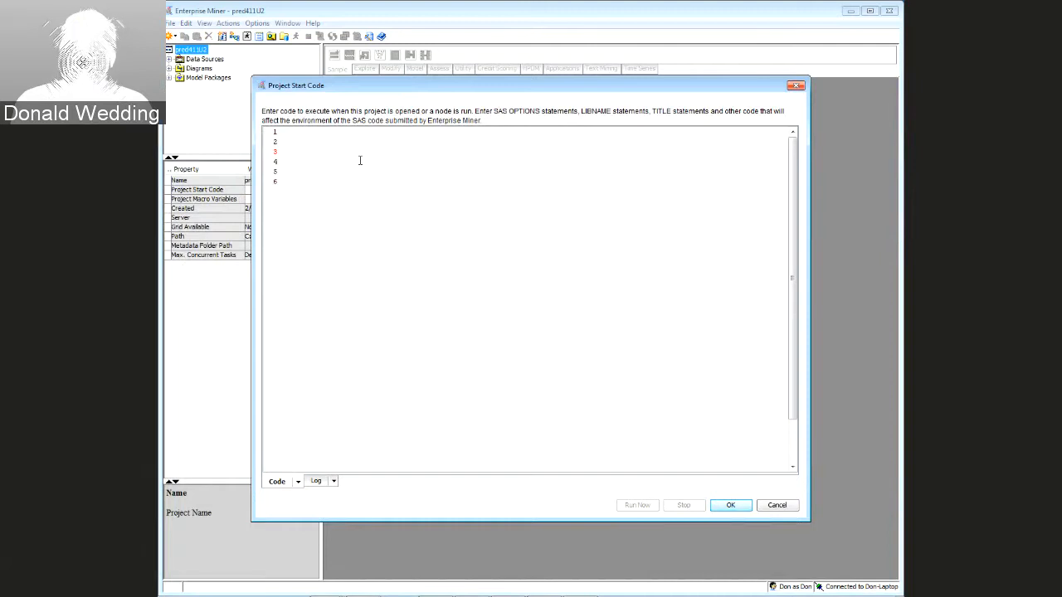
{"action": "key", "text": "Tab"}
{"action": "type", "text": "li"}
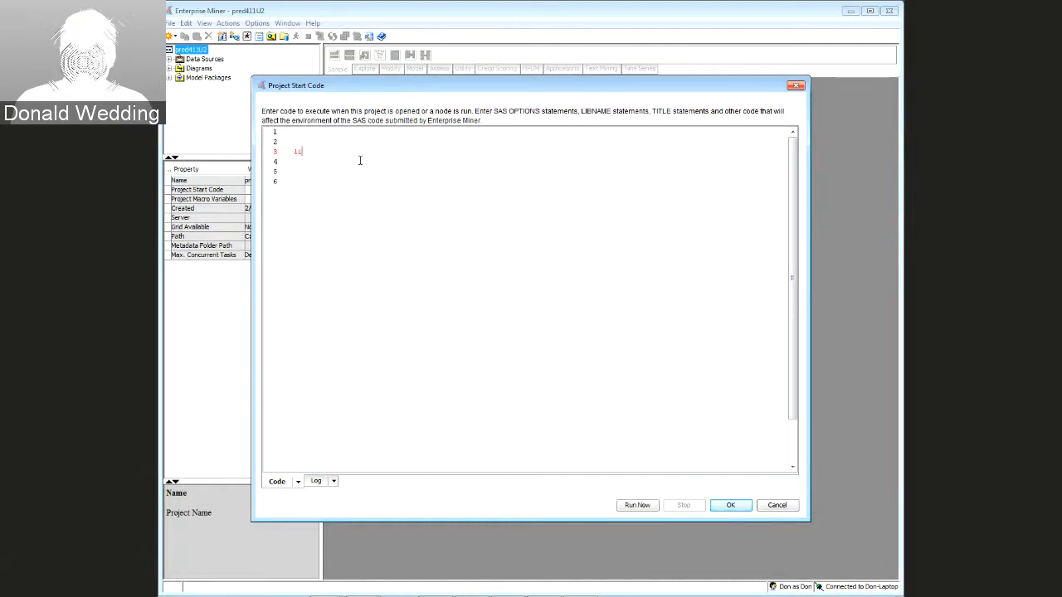
{"action": "type", "text": "bname mydata \""}
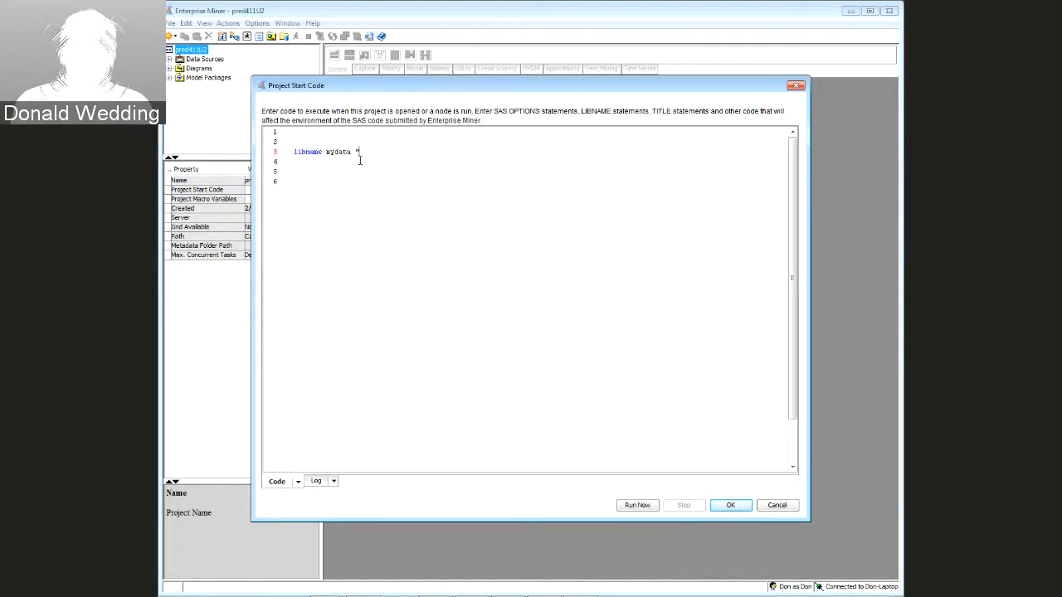
Copy the full path of the HW02_INSURANCE\GIVE_TO_STUDENTS folder from Windows Explorer and return to the Project Start Code editor
{"action": "mouse_move", "coordinate": [374, 591]}
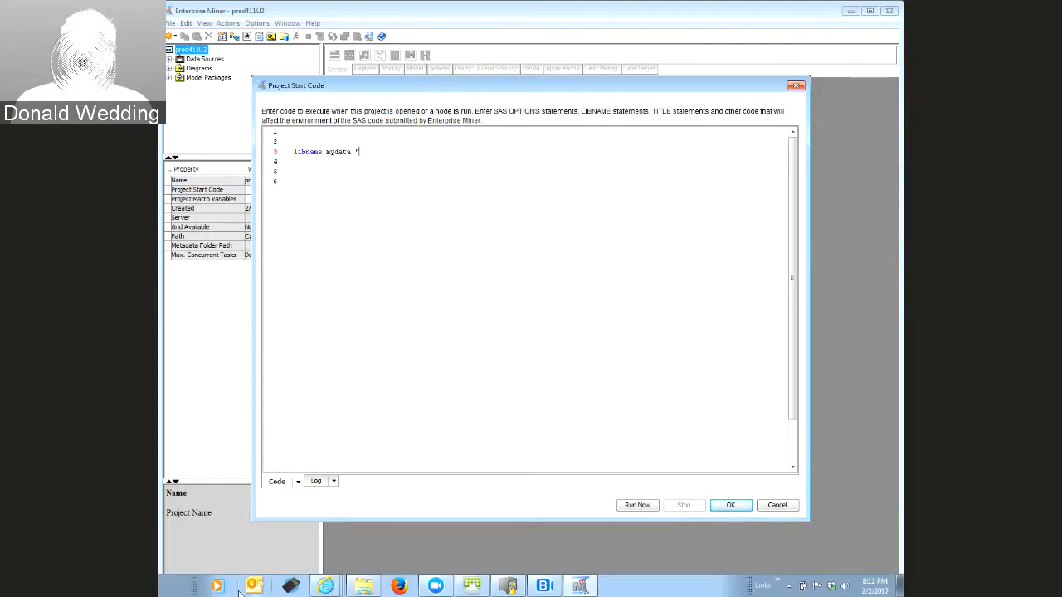
{"action": "left_click", "coordinate": [373, 585]}
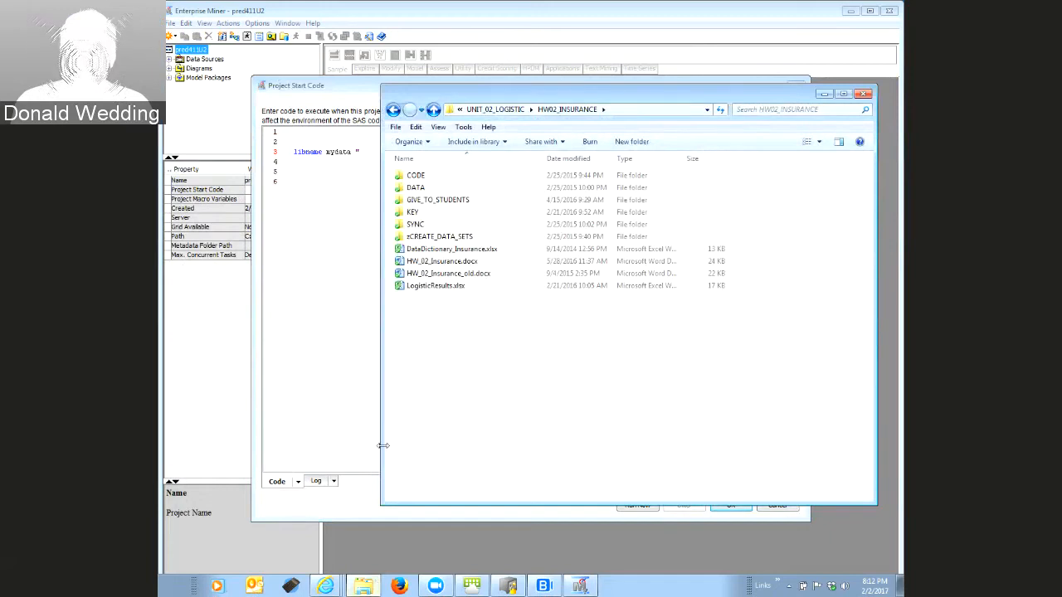
{"action": "left_click", "coordinate": [440, 205]}
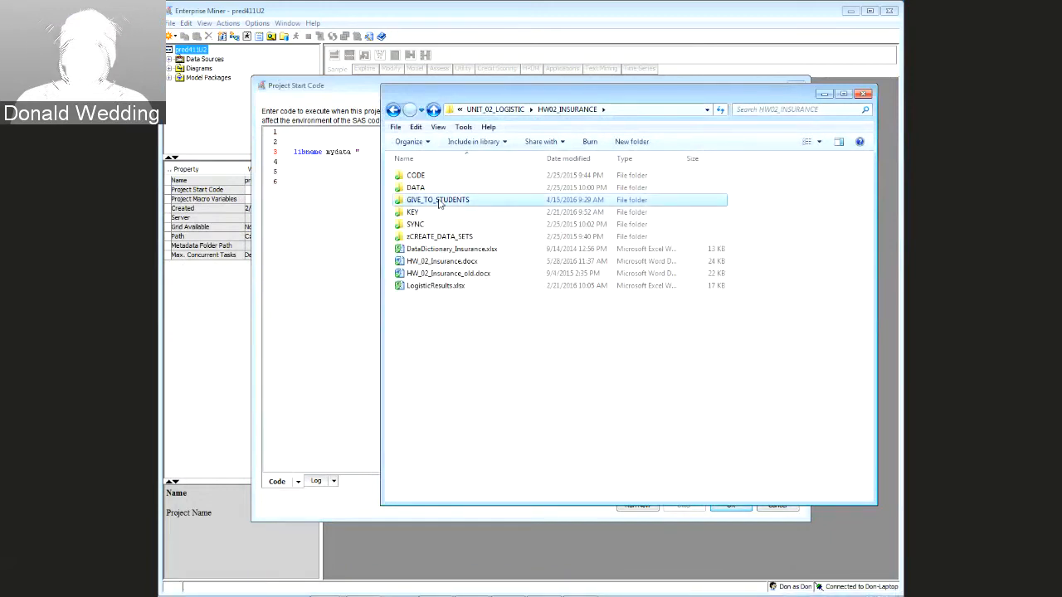
{"action": "double_click", "coordinate": [440, 204]}
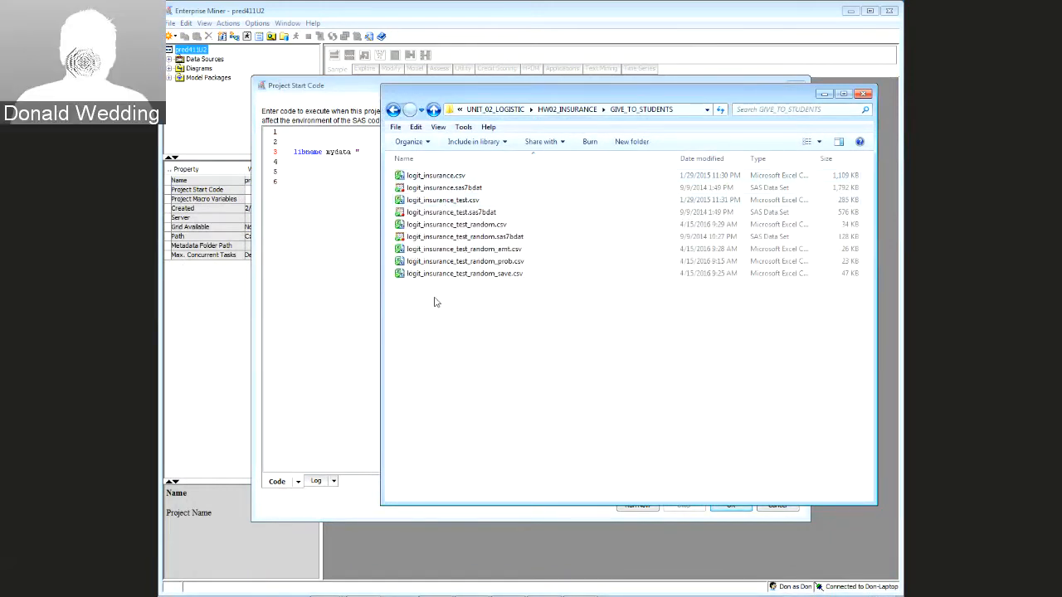
{"action": "left_click", "coordinate": [693, 111]}
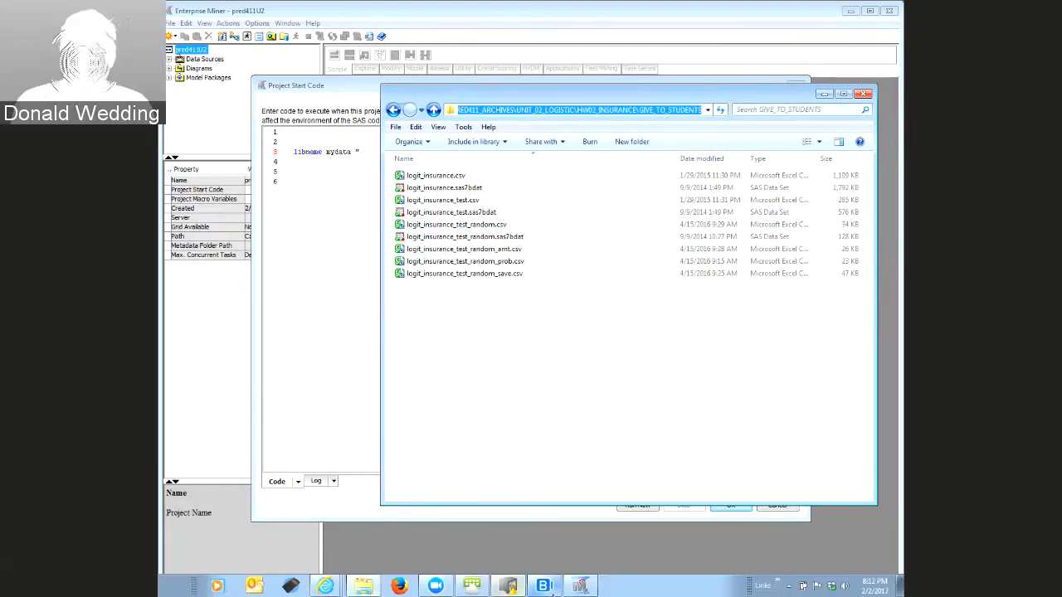
{"action": "left_click", "coordinate": [548, 587]}
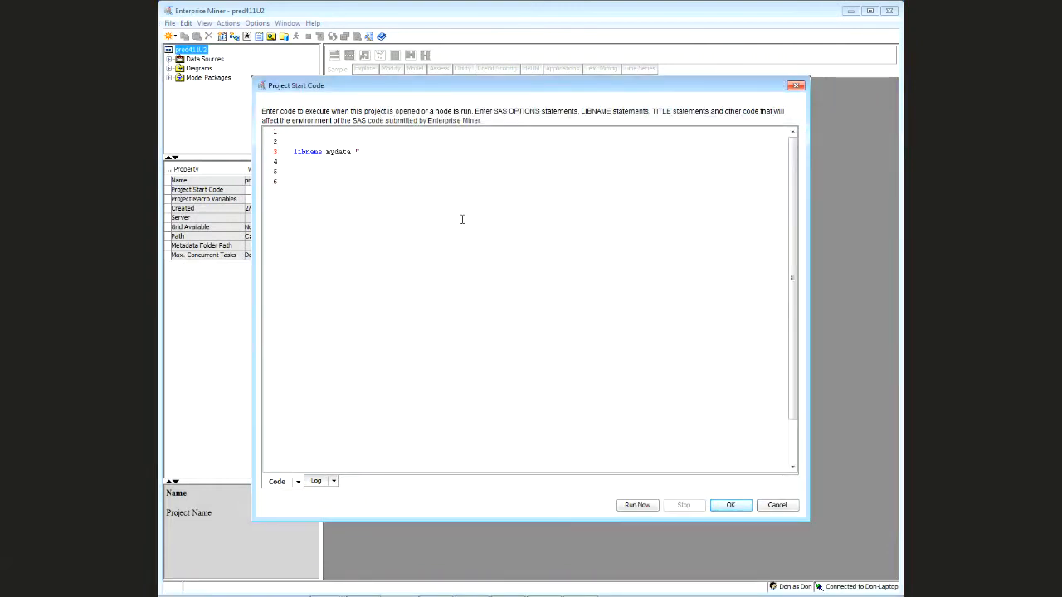
Complete the libname mydata statement with the copied GIVE_TO_STUDENTS folder path, run and save the start code, and recheck it
{"action": "type", "text": "C:\\Dropbox\\N_NORTHWESTERN\\X_Instructor\\PRED411\\PRED411_ARCHIVES\\UNIT_02_LOGISTIC\\HW02_INSURANCE\\GIVE_TO_STUDENTS"}
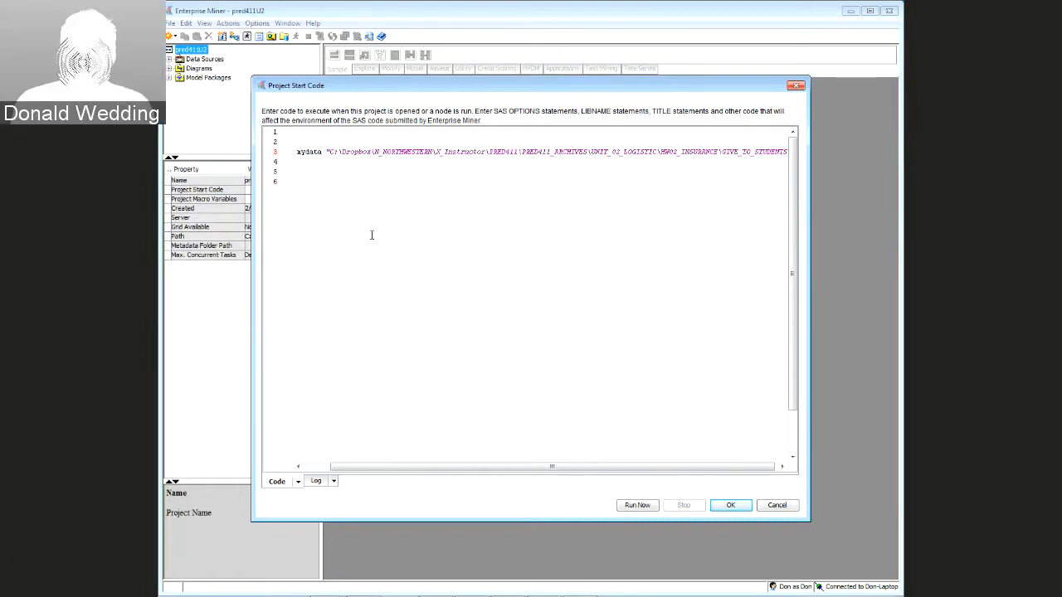
{"action": "type", "text": "\";"}
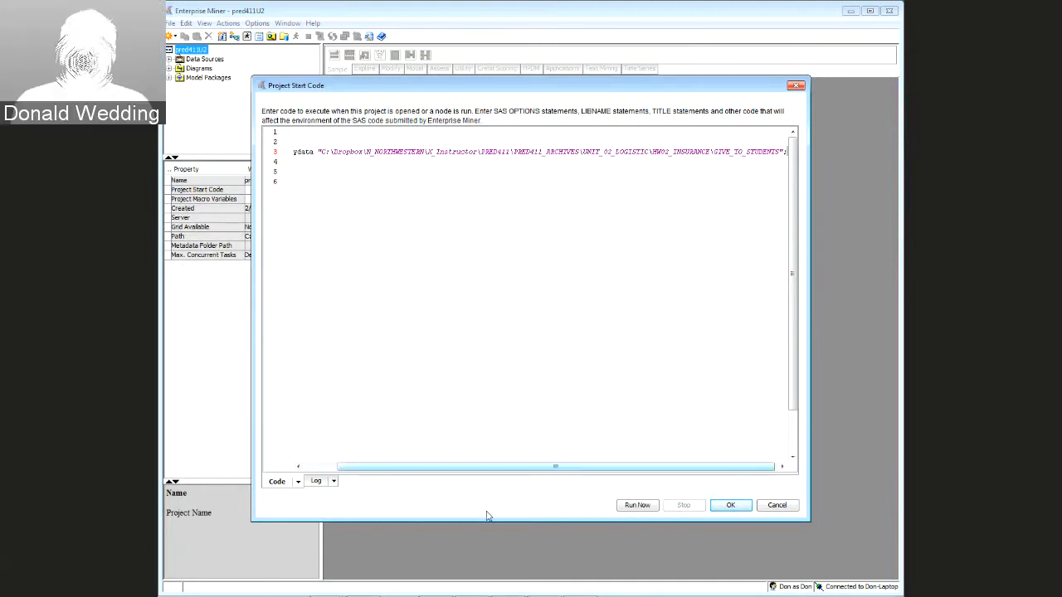
{"action": "left_click", "coordinate": [637, 506]}
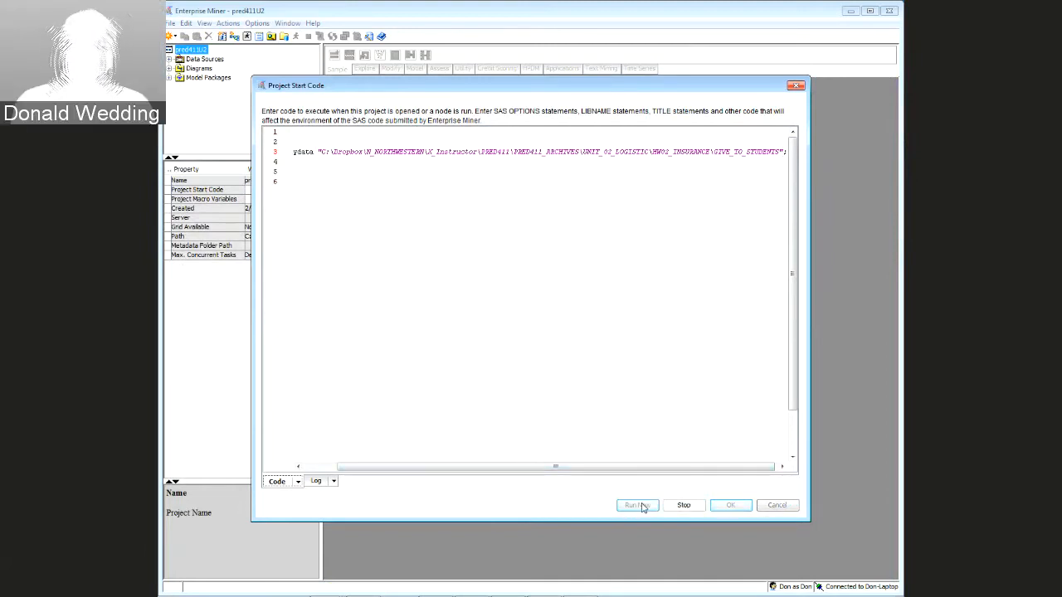
{"action": "left_click", "coordinate": [728, 506]}
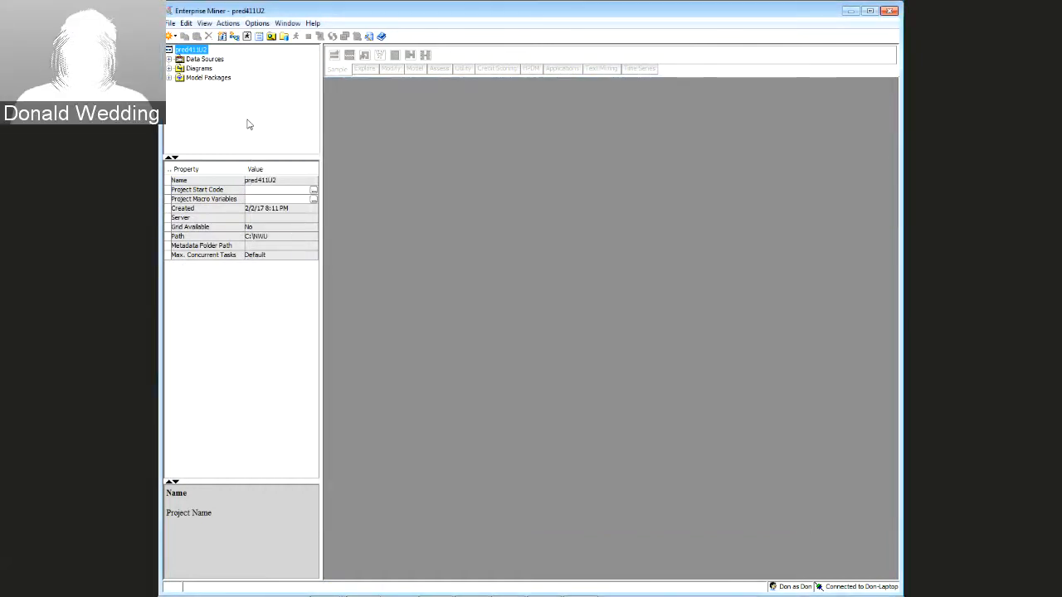
{"action": "left_click", "coordinate": [313, 191]}
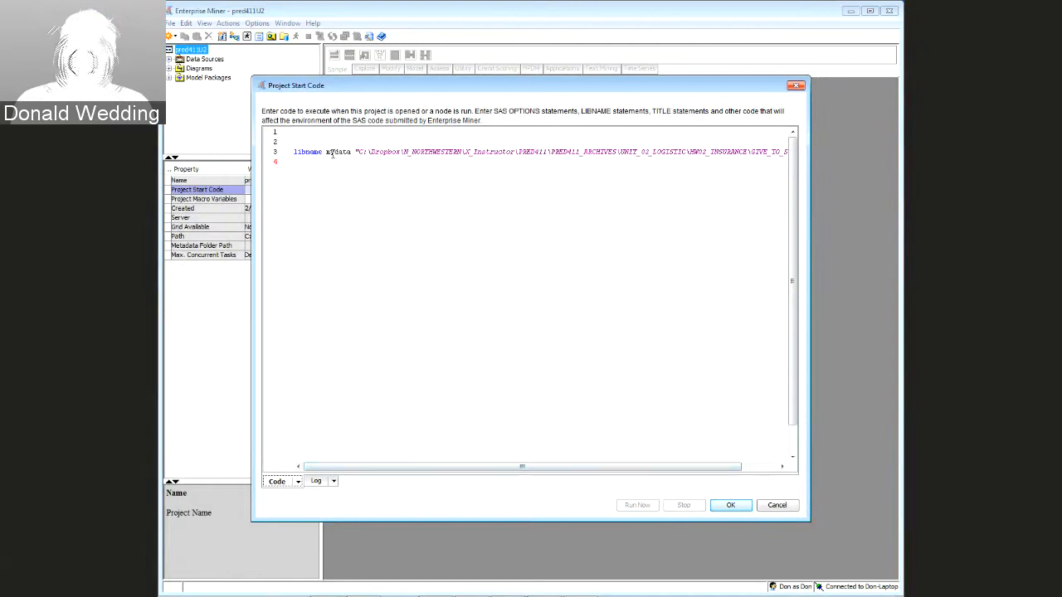
{"action": "left_click", "coordinate": [731, 505]}
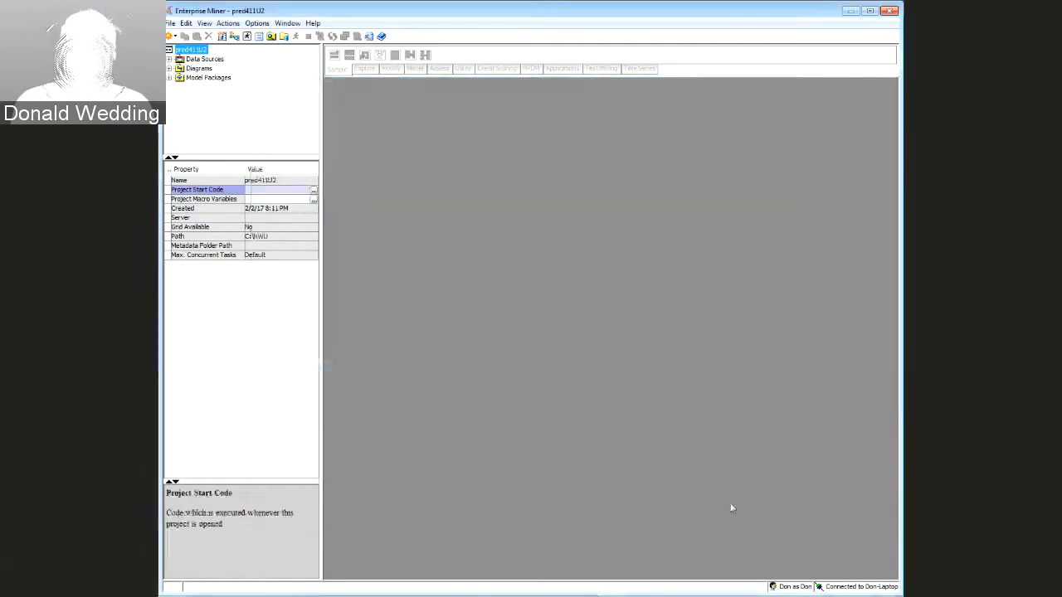
Start a new data source from a SAS Table and choose the Logit_insurance table in the Mydata library
{"action": "left_click", "coordinate": [196, 60]}
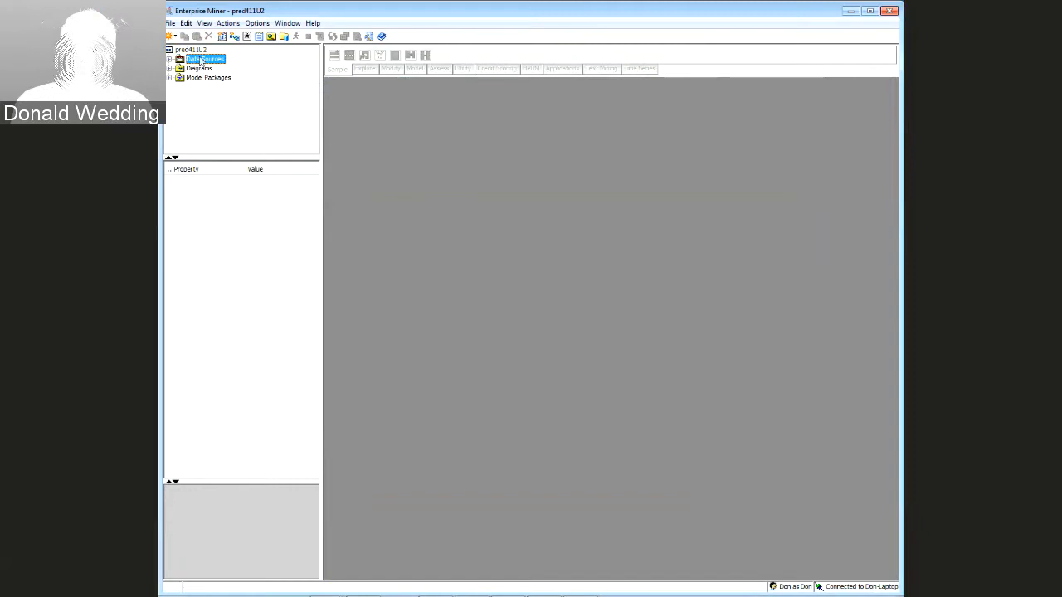
{"action": "right_click", "coordinate": [200, 61]}
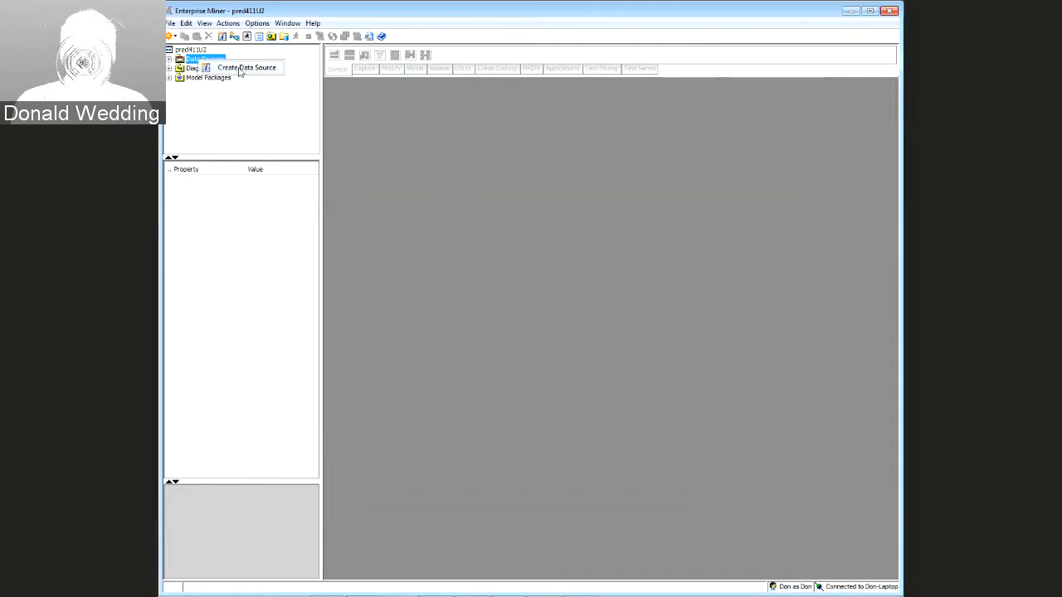
{"action": "left_click", "coordinate": [246, 68]}
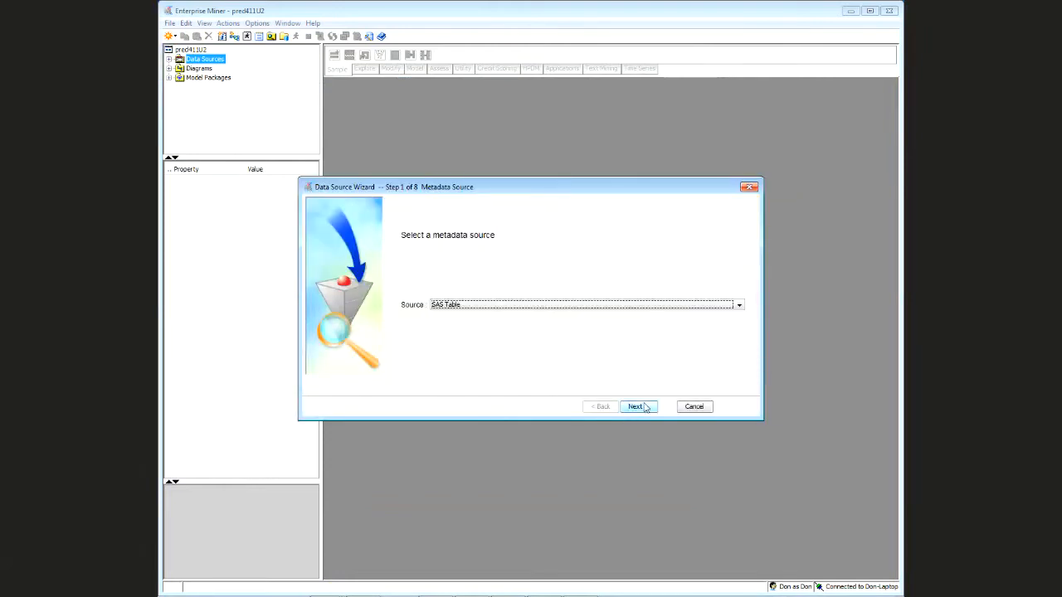
{"action": "left_click", "coordinate": [637, 406]}
{"action": "left_click", "coordinate": [720, 306]}
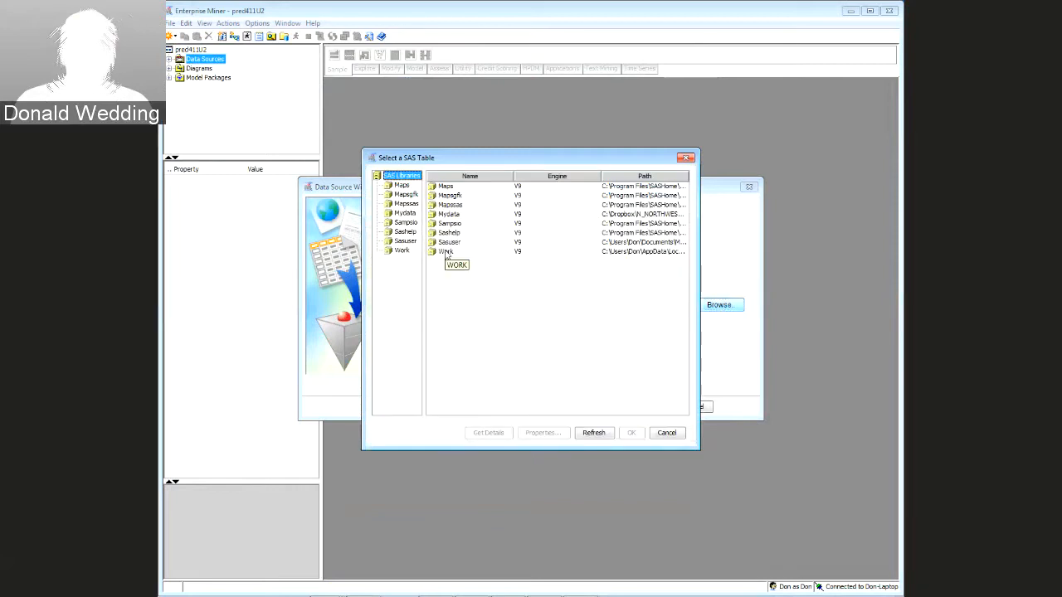
{"action": "left_click", "coordinate": [448, 214]}
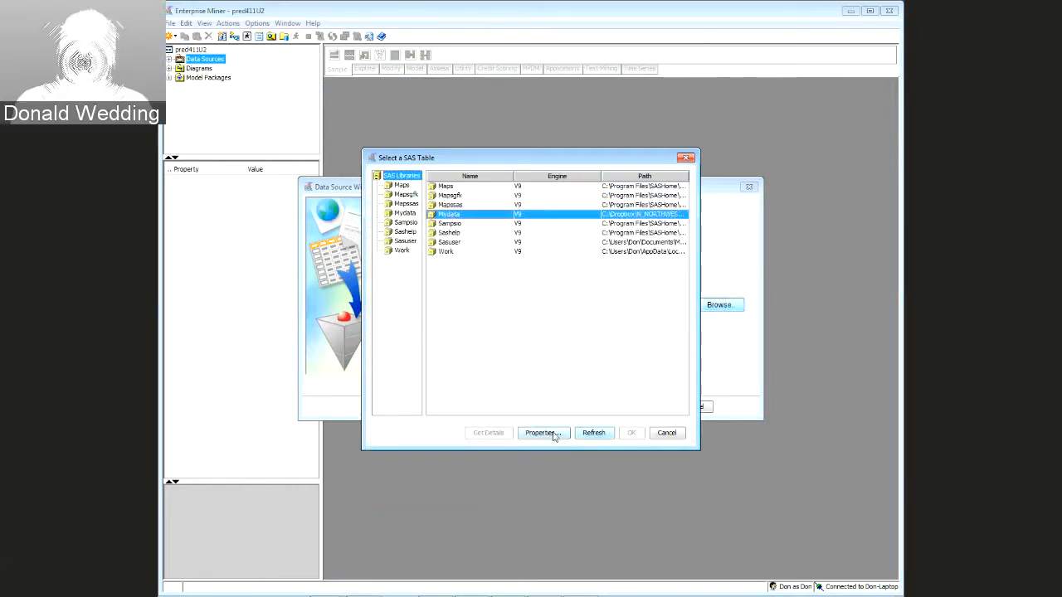
{"action": "double_click", "coordinate": [442, 216]}
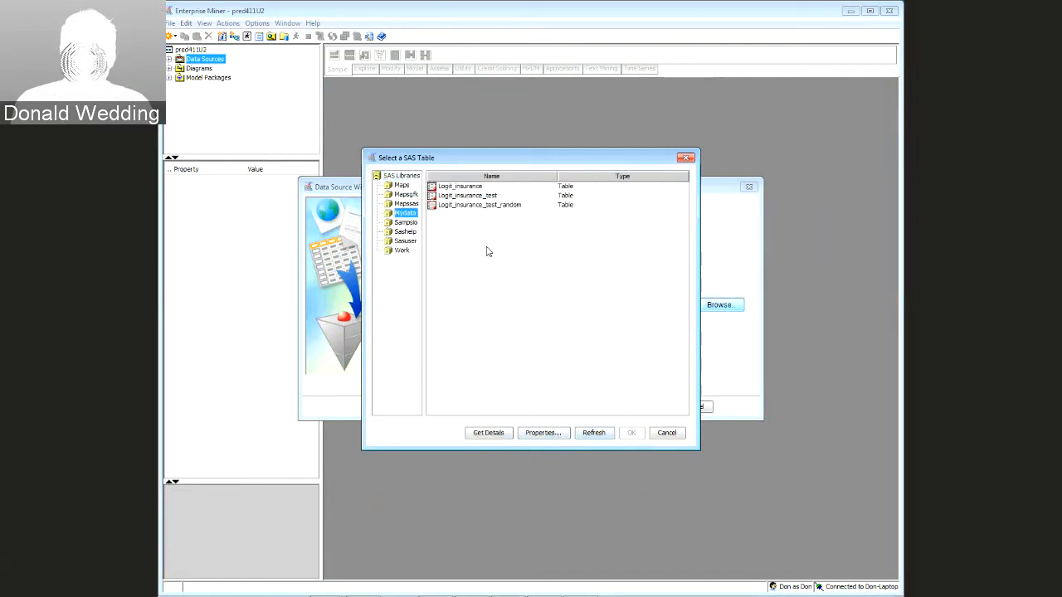
{"action": "left_click", "coordinate": [473, 187]}
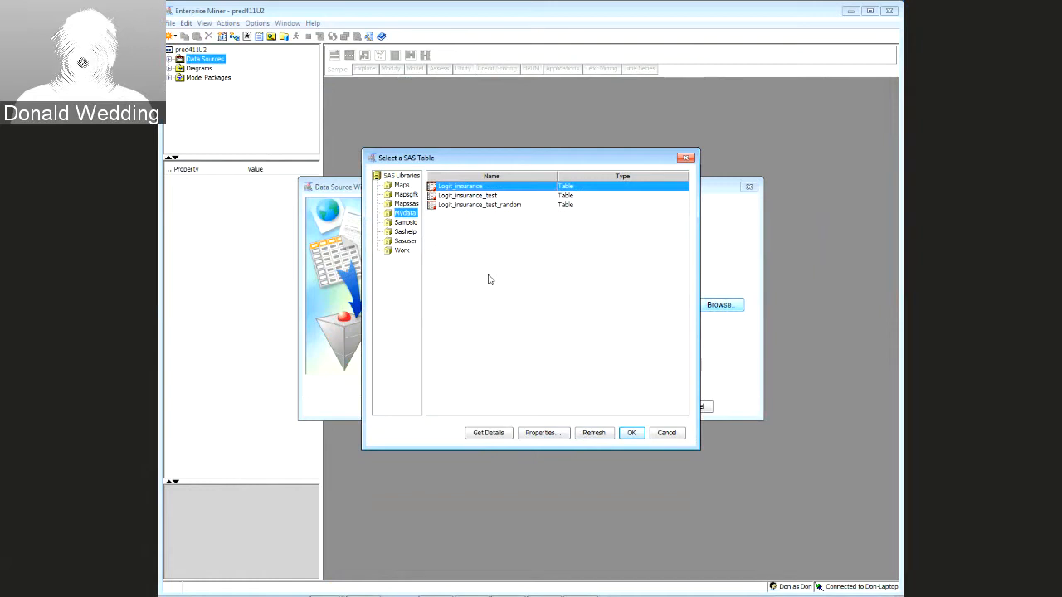
{"action": "left_click", "coordinate": [629, 434]}
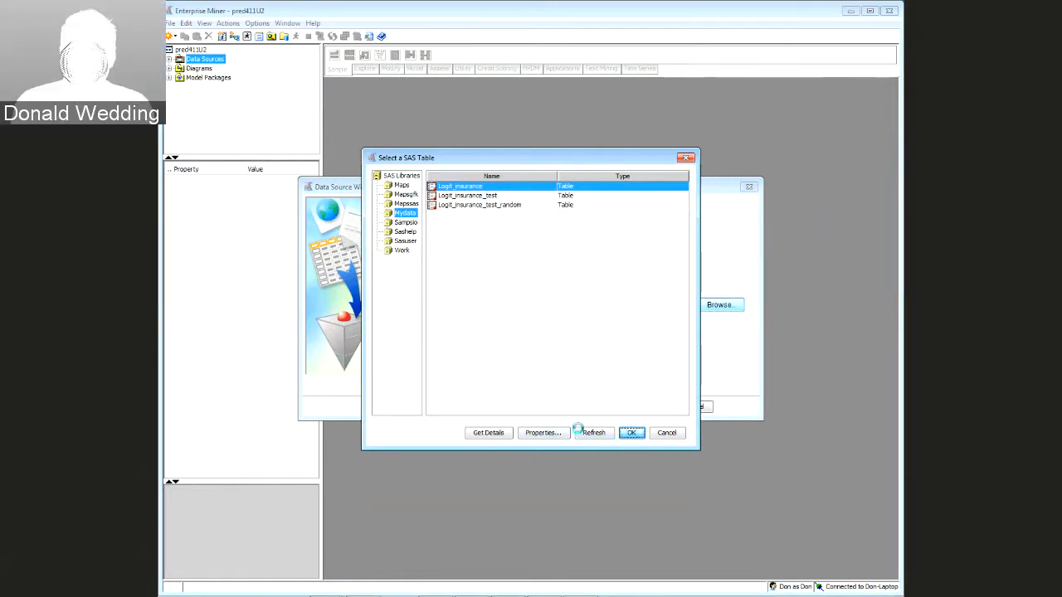
Accept the Basic metadata advisor and the remaining default settings, and finish creating the LOGIT_INSURANCE data source
{"action": "left_click", "coordinate": [638, 407]}
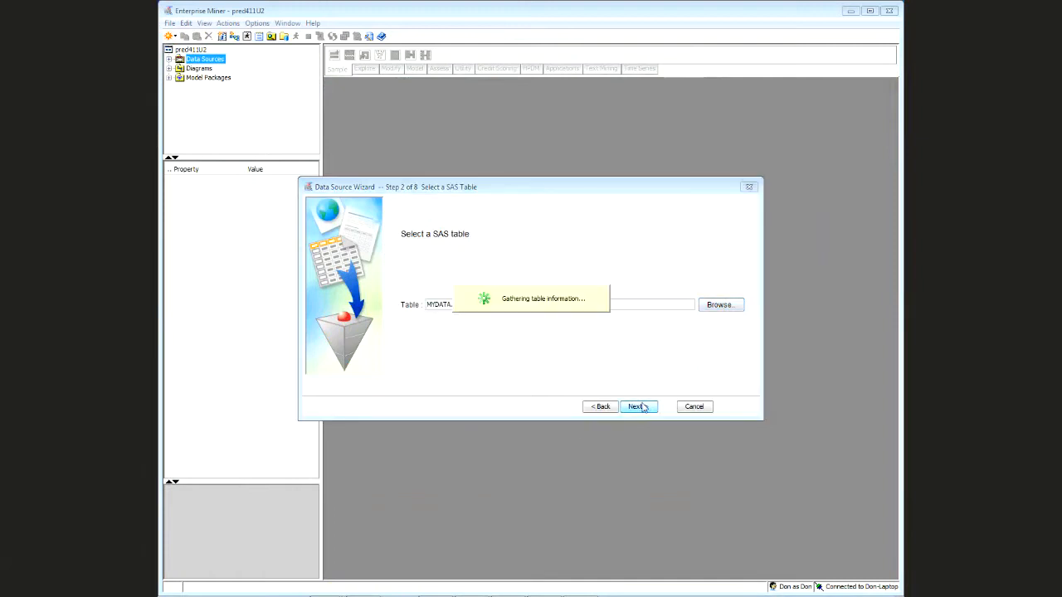
{"action": "left_click", "coordinate": [638, 407]}
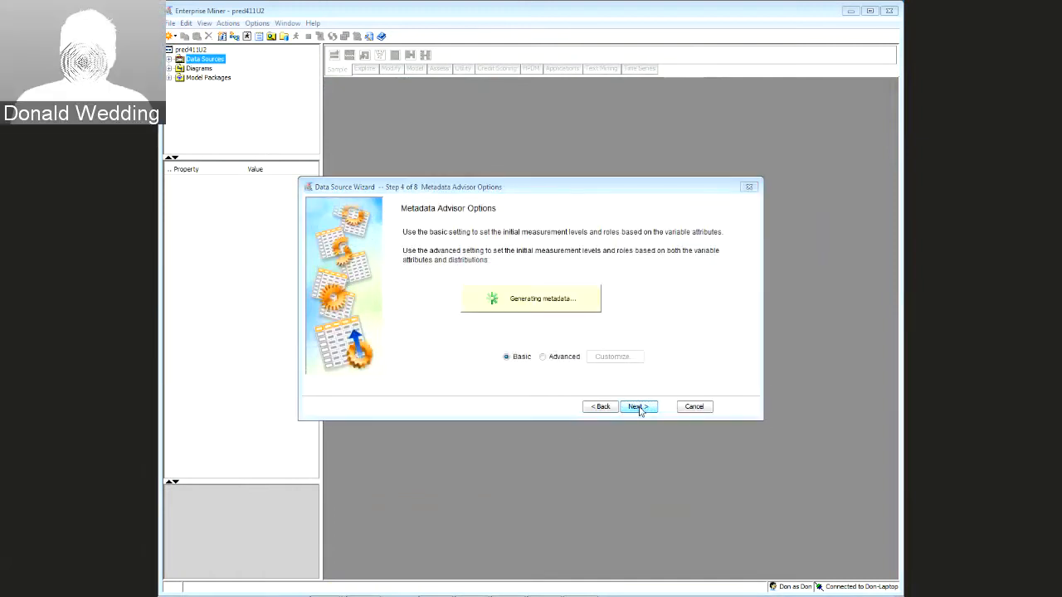
{"action": "left_click", "coordinate": [638, 406]}
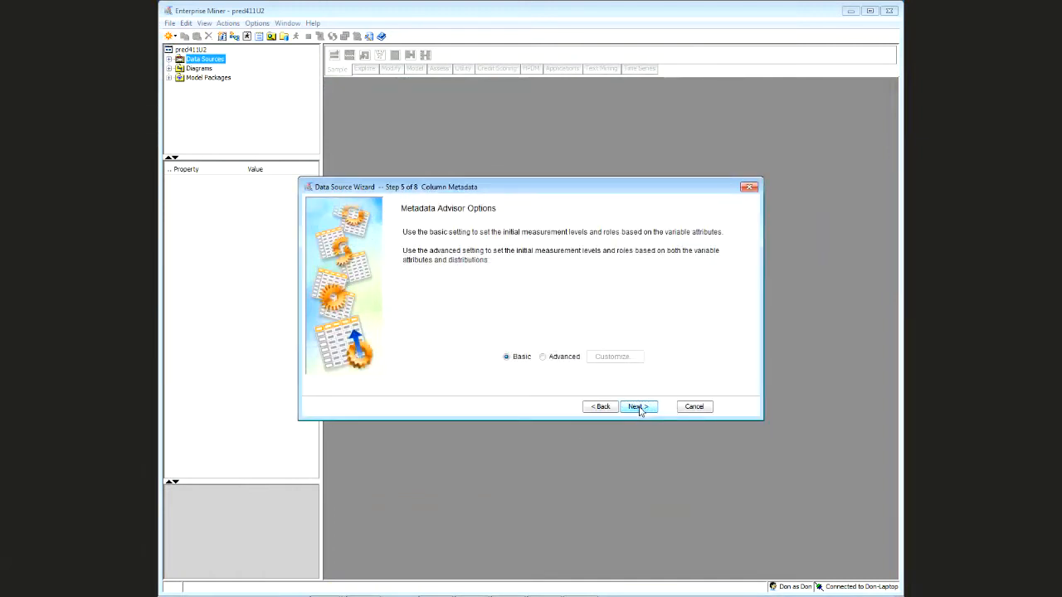
{"action": "left_click", "coordinate": [638, 407]}
{"action": "left_click", "coordinate": [638, 406]}
{"action": "left_click", "coordinate": [638, 406]}
{"action": "left_click", "coordinate": [640, 408]}
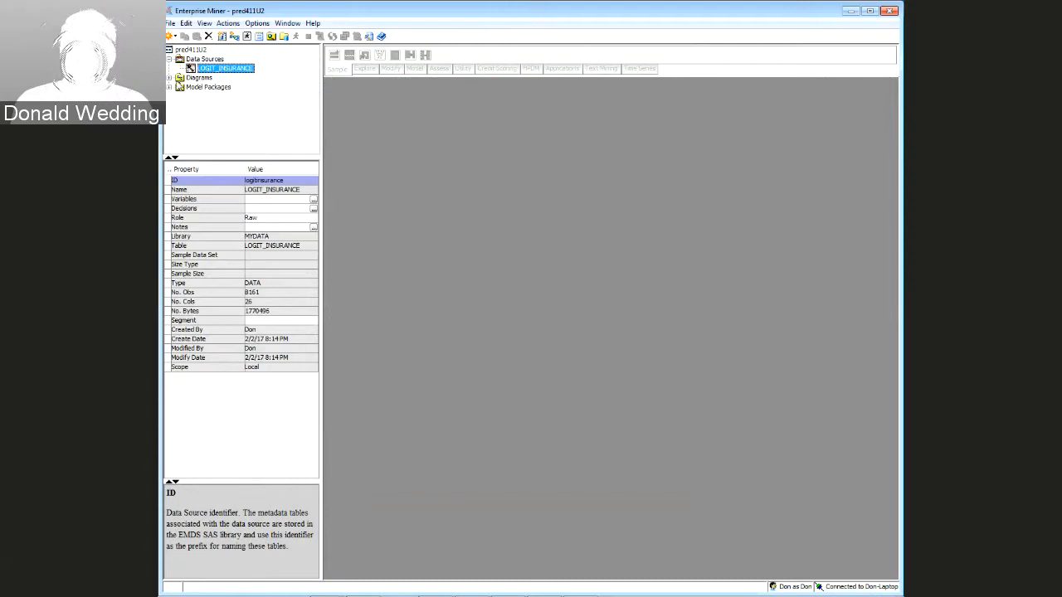
Create a new diagram named Winter 2017
{"action": "left_click", "coordinate": [199, 77]}
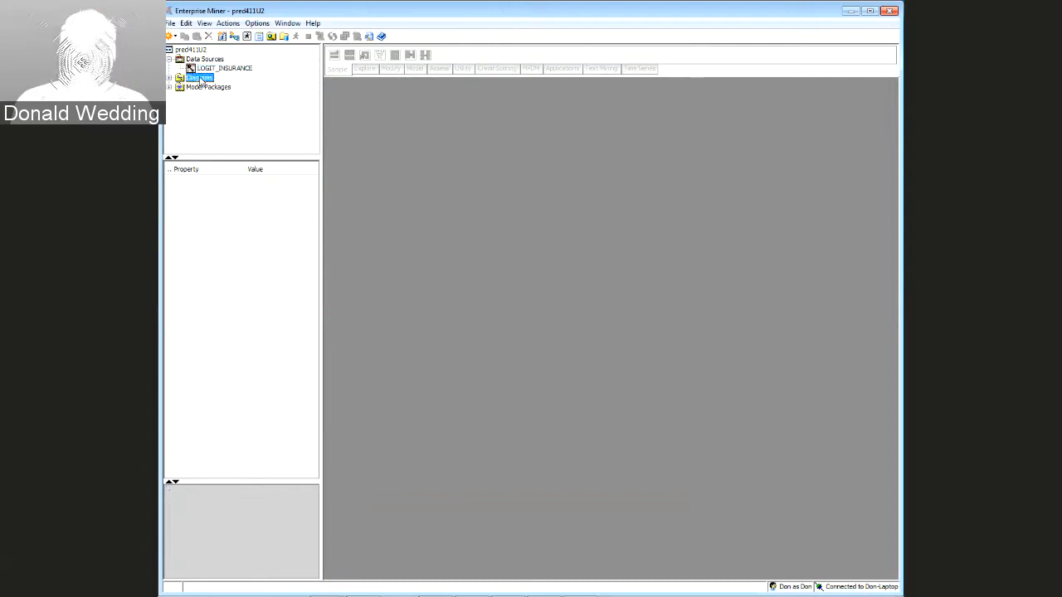
{"action": "right_click", "coordinate": [199, 80]}
{"action": "left_click", "coordinate": [249, 86]}
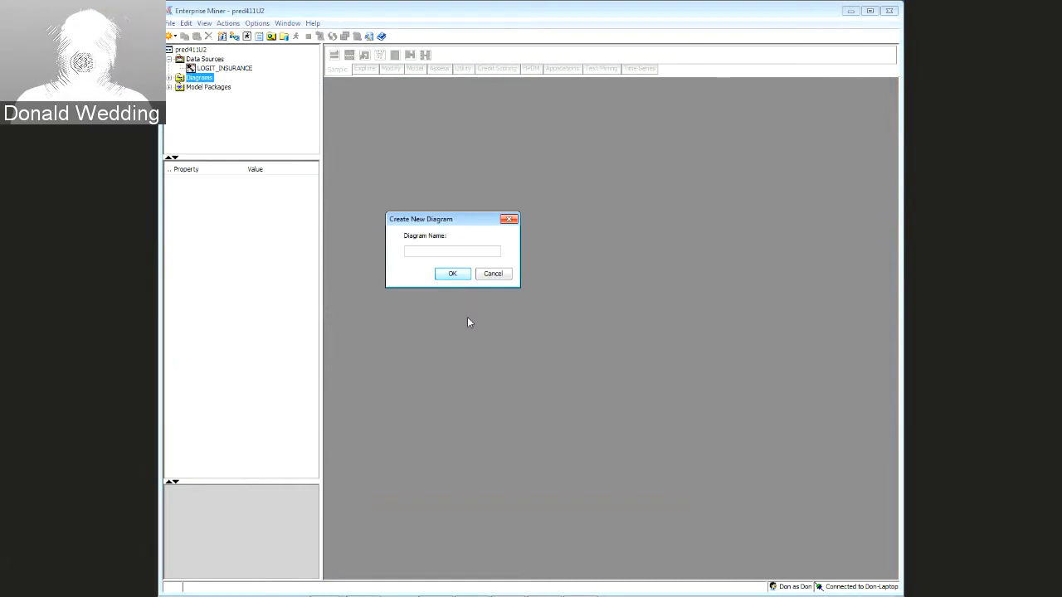
{"action": "type", "text": "Winter "}
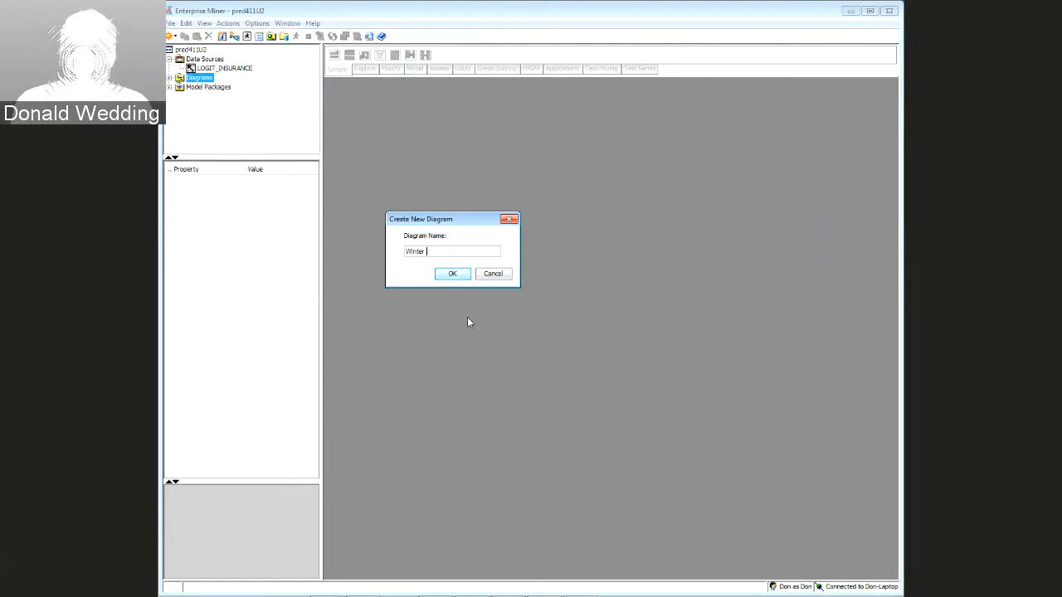
{"action": "type", "text": "2017"}
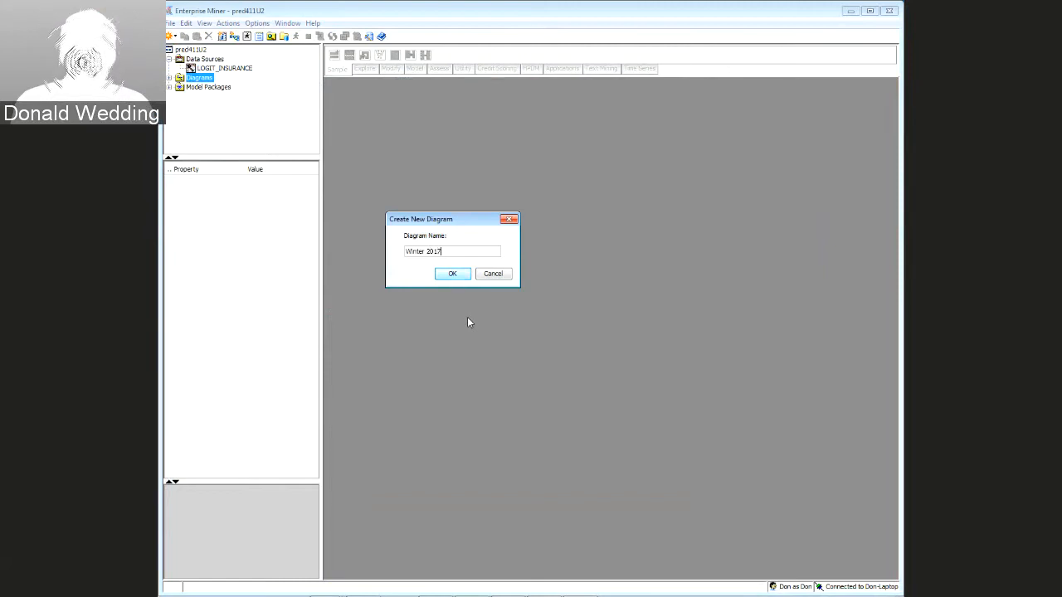
{"action": "key", "text": "Return"}
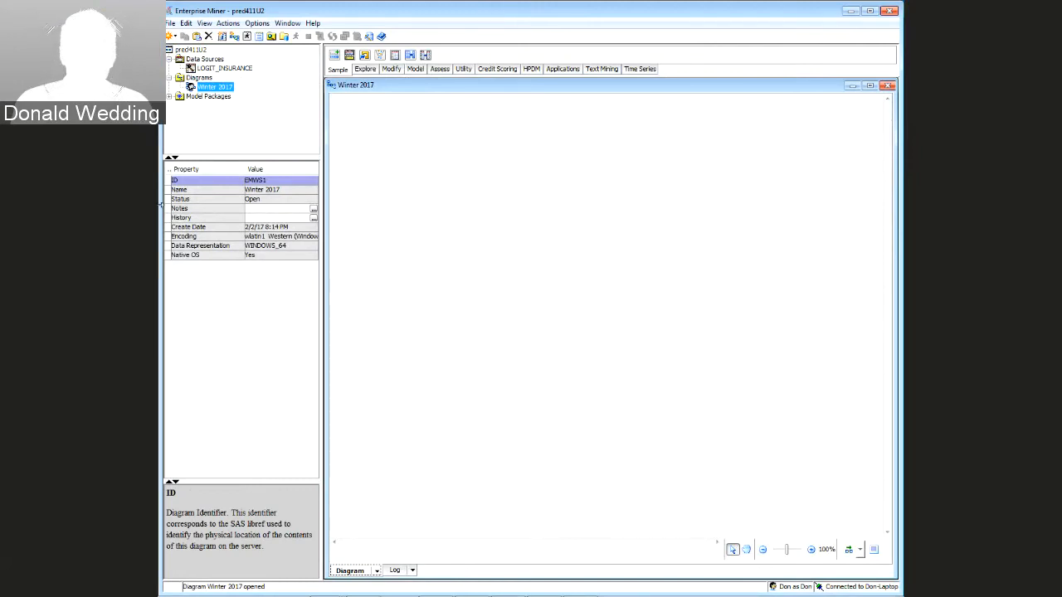
Place the LOGIT_INSURANCE data source on the Winter 2017 diagram and run its node
{"action": "left_click", "coordinate": [214, 69]}
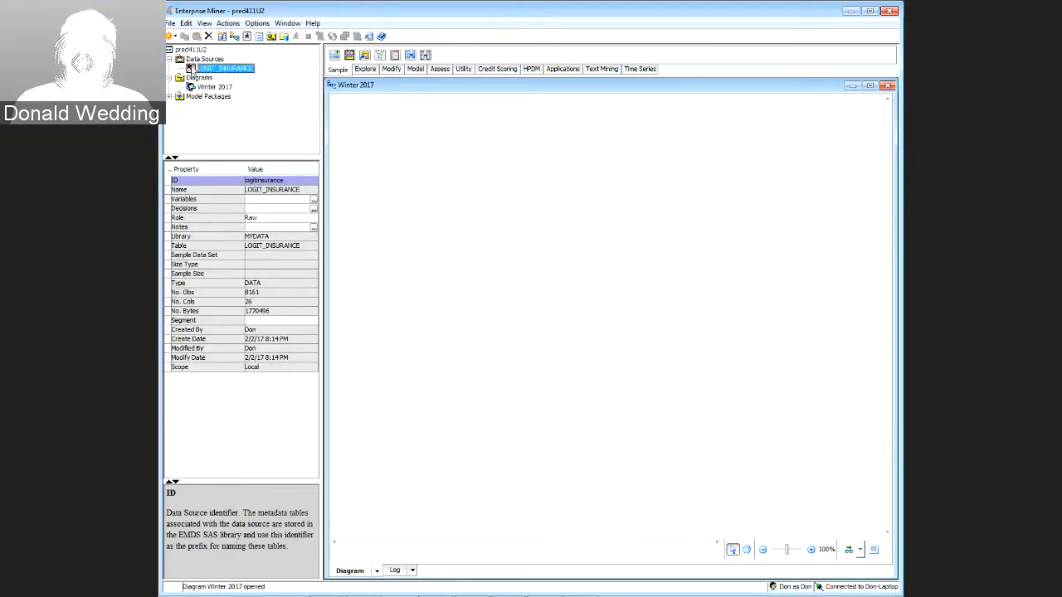
{"action": "left_click_drag", "start_coordinate": [192, 69], "coordinate": [440, 386]}
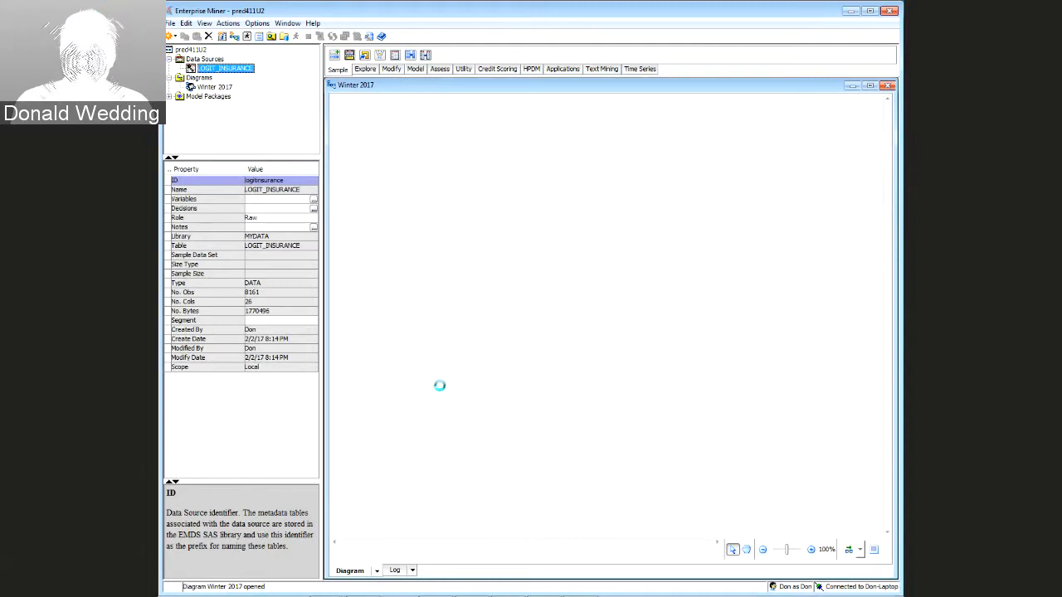
{"action": "right_click", "coordinate": [430, 260]}
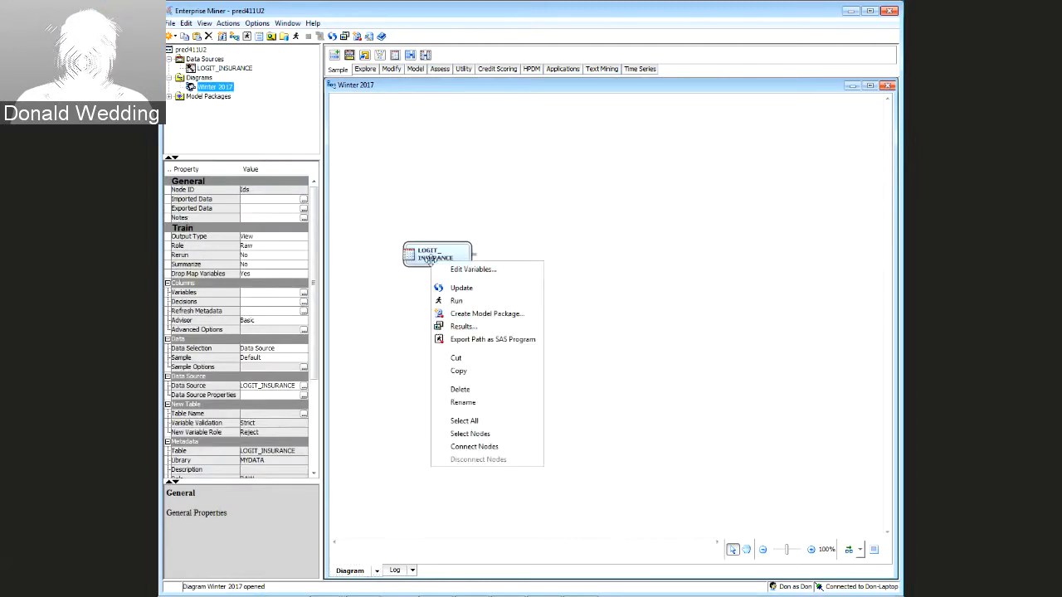
{"action": "left_click", "coordinate": [469, 302]}
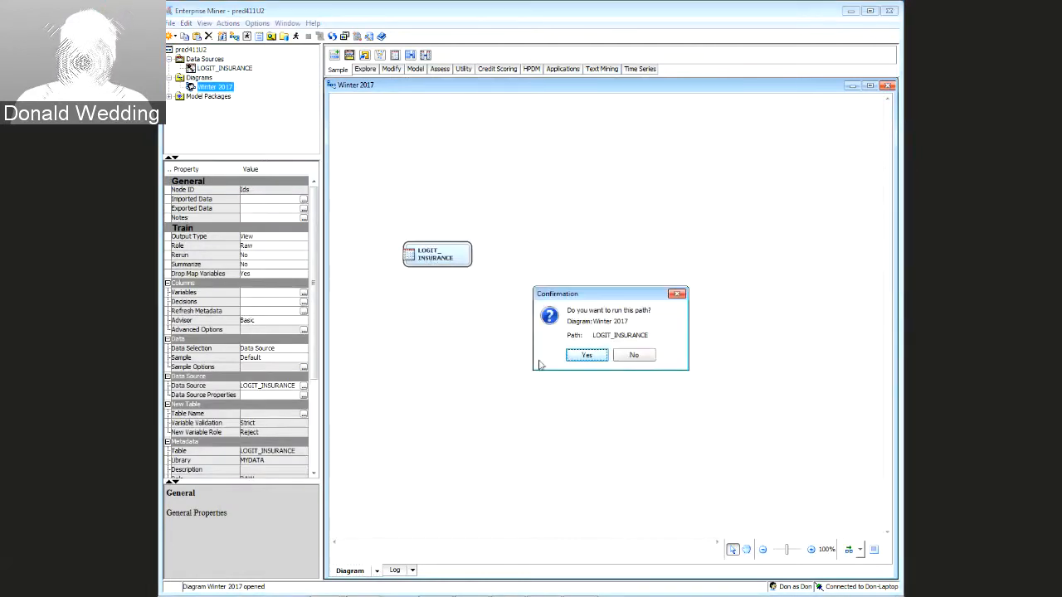
{"action": "left_click", "coordinate": [587, 355]}
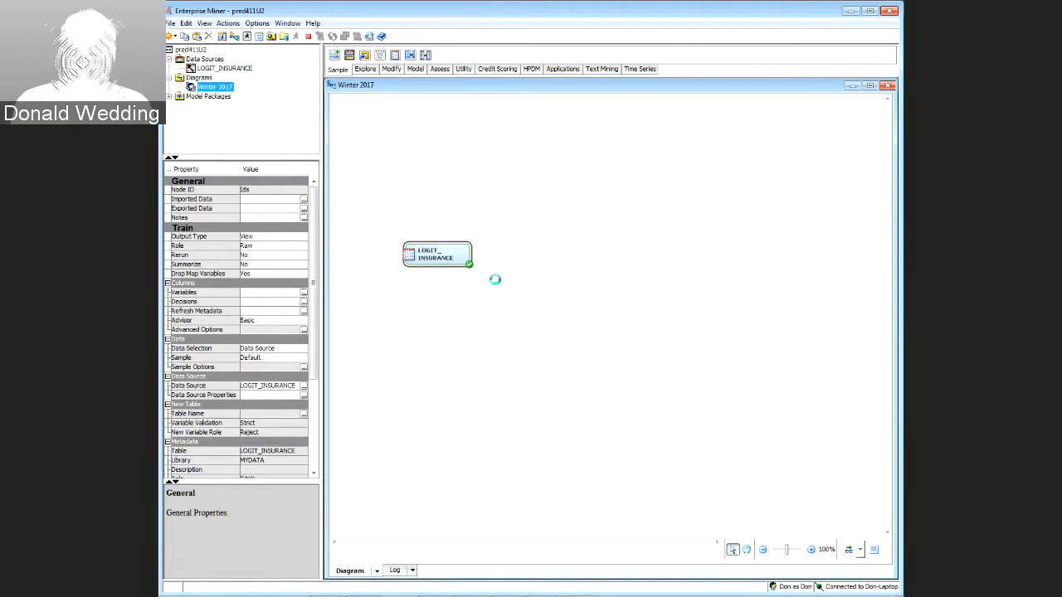
{"action": "key", "text": "Return"}
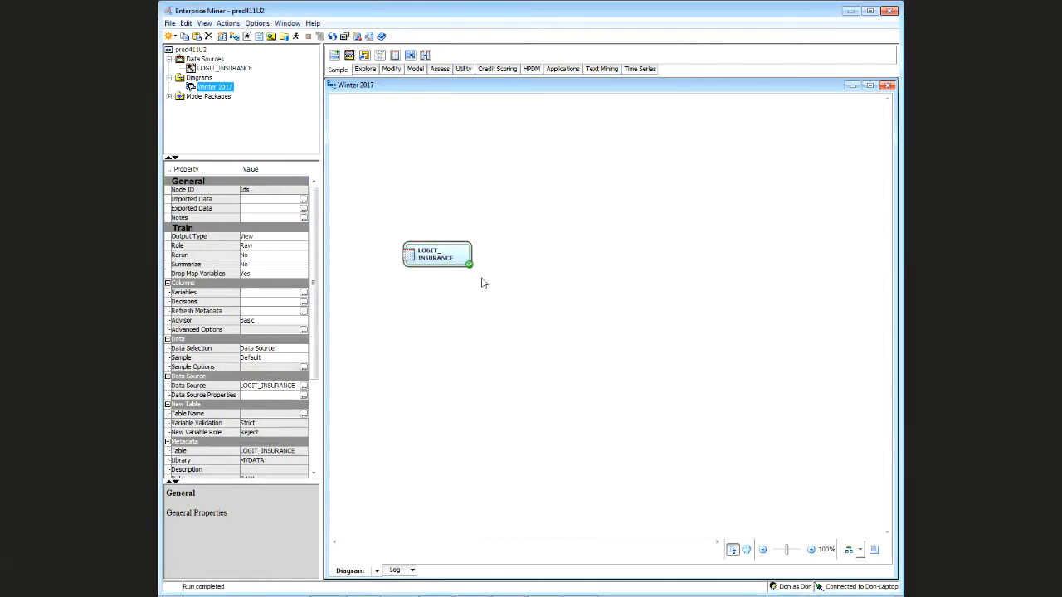
Explore all variables of the LOGIT_INSURANCE node from AGE to YOJ and maximize the MYDATA.LOGIT_INSURANCE data table
{"action": "right_click", "coordinate": [440, 253]}
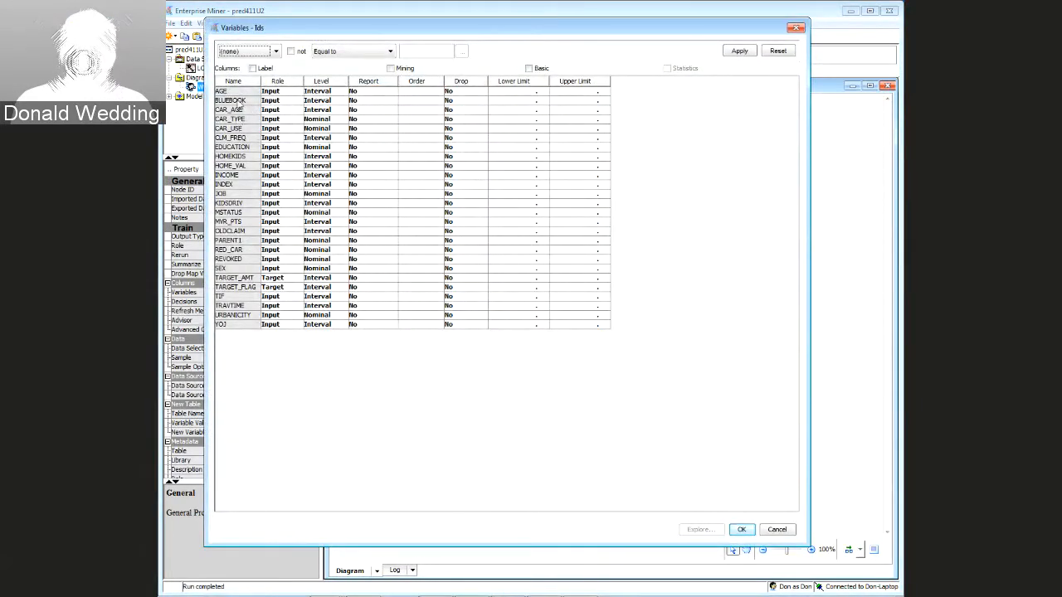
{"action": "left_click", "coordinate": [238, 93]}
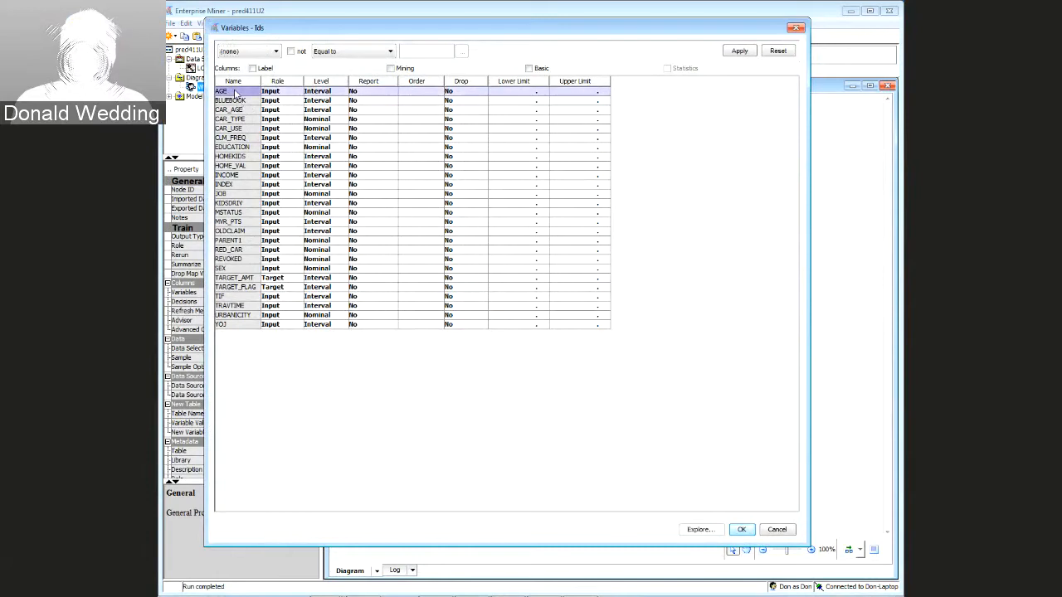
{"action": "left_click", "coordinate": [232, 324], "text": "shift"}
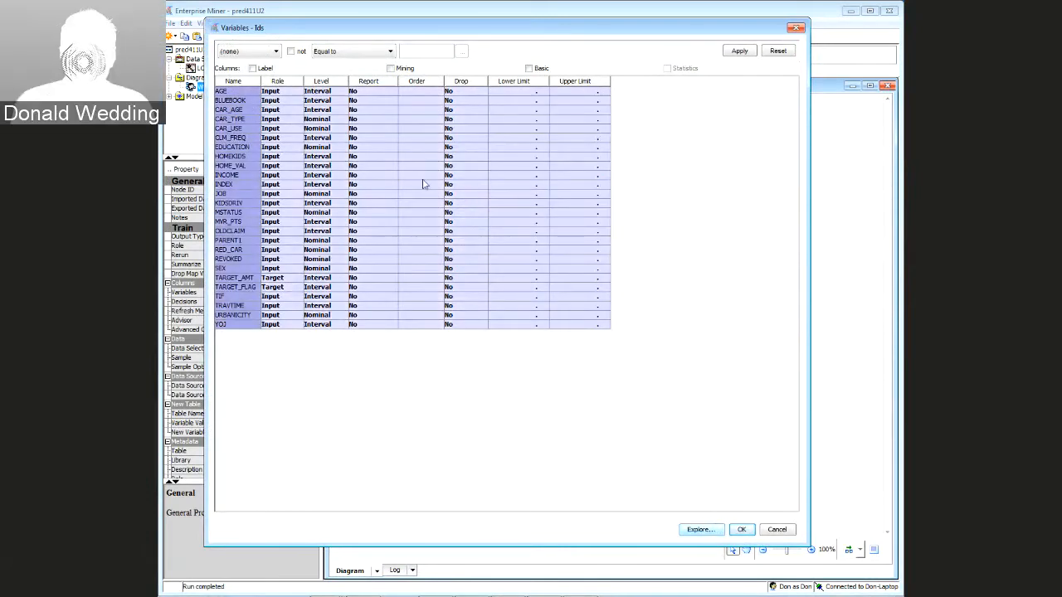
{"action": "left_click", "coordinate": [701, 529]}
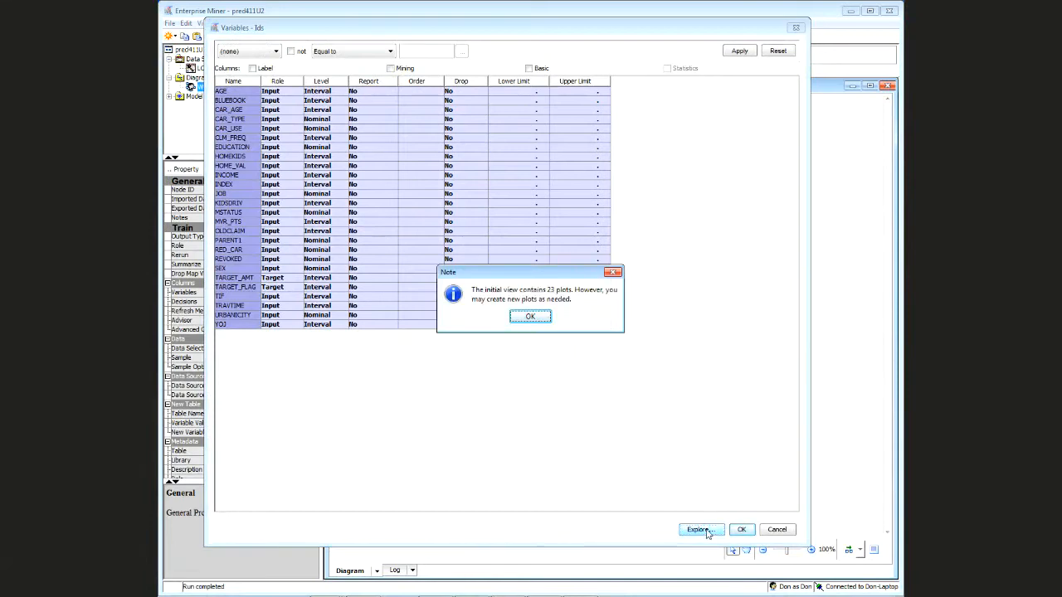
{"action": "left_click", "coordinate": [527, 318]}
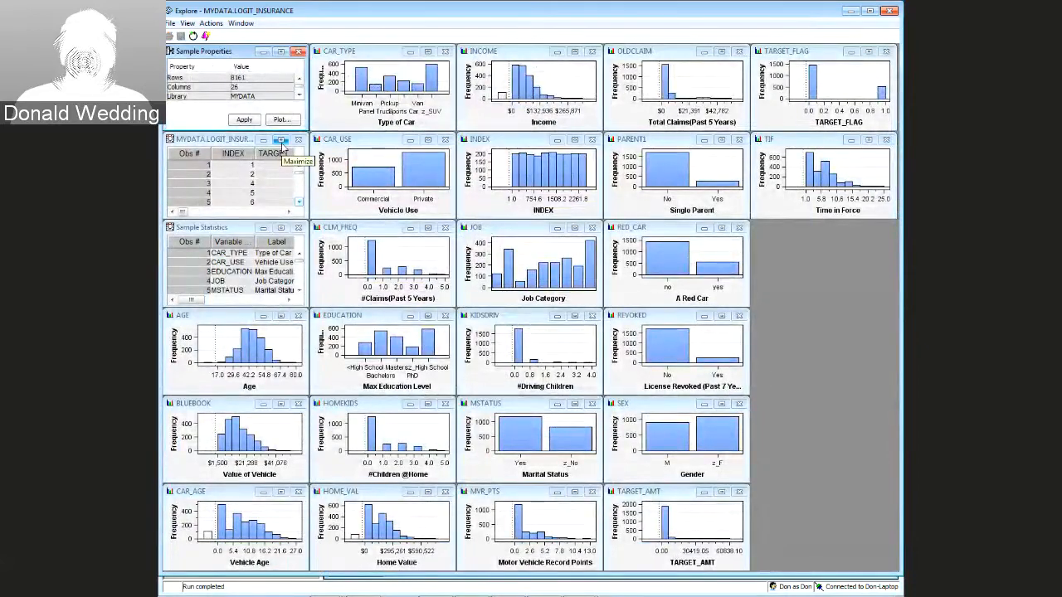
{"action": "left_click", "coordinate": [282, 141]}
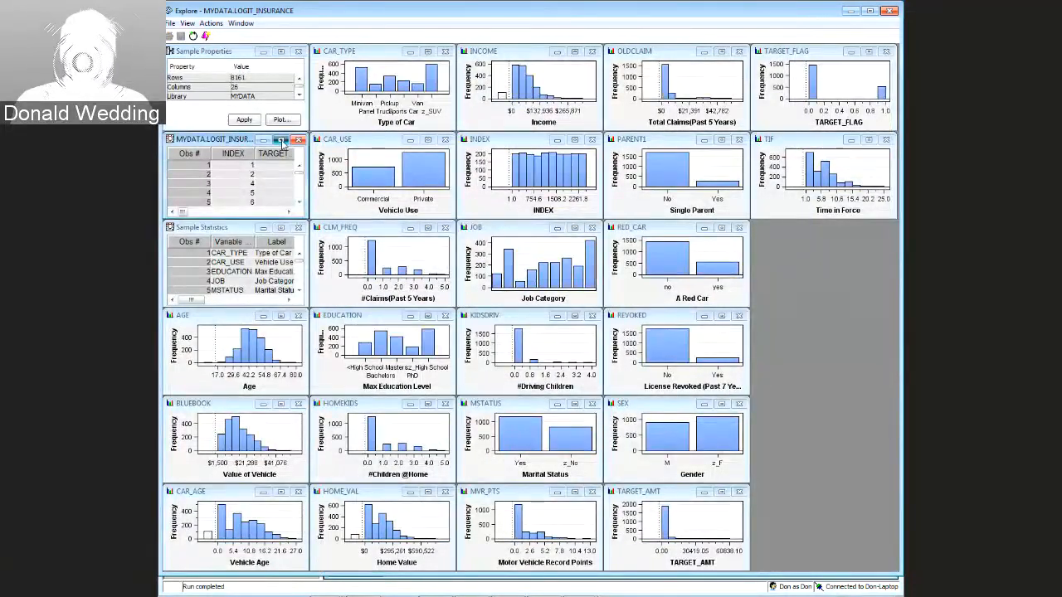
Look through the rows of the MYDATA.LOGIT_INSURANCE table, close the exploration, and accept the data source's variable list
{"action": "scroll", "coordinate": [893, 112], "scroll_direction": "down", "scroll_amount": 10}
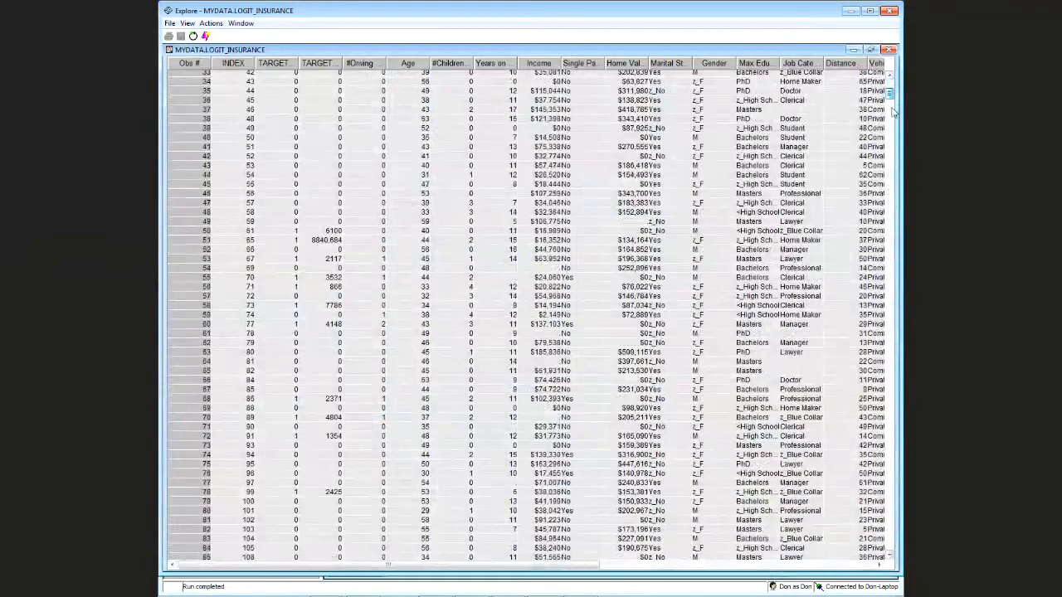
{"action": "left_click_drag", "start_coordinate": [893, 112], "coordinate": [890, 240]}
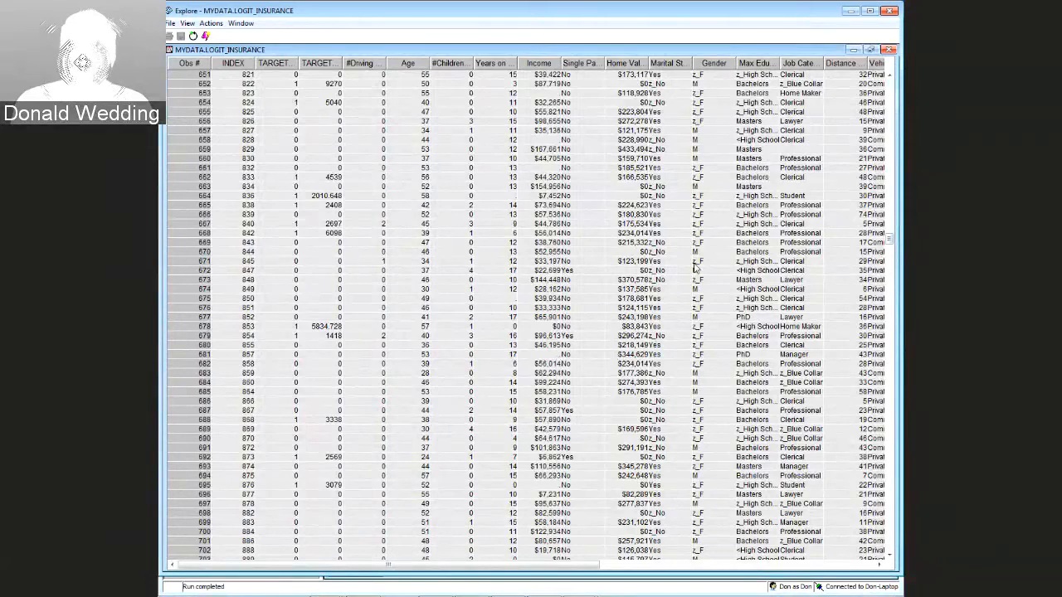
{"action": "left_click", "coordinate": [890, 10]}
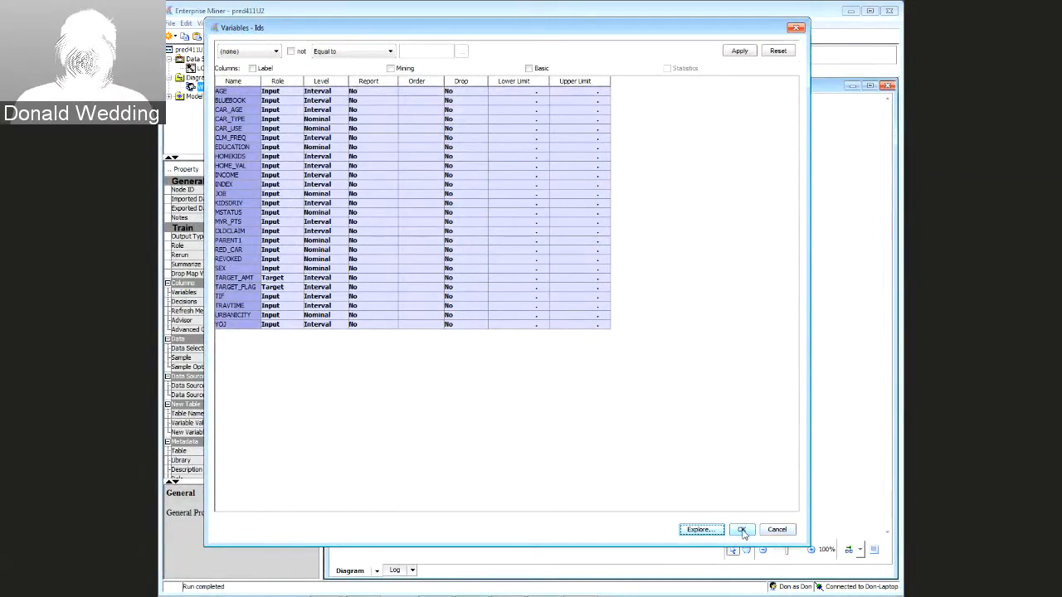
{"action": "left_click", "coordinate": [743, 531]}
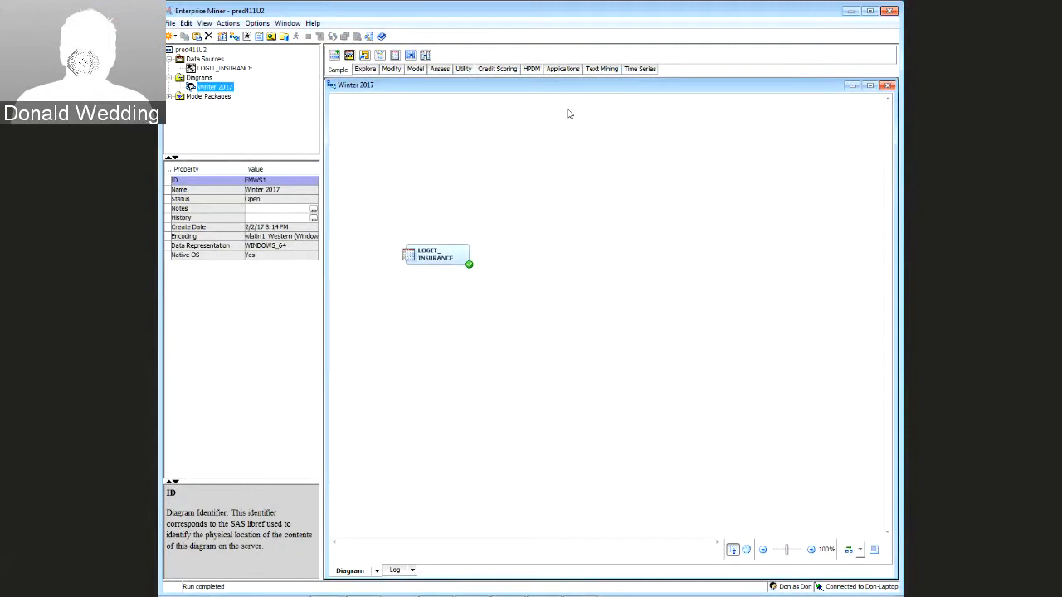
Add a Metadata node connected after LOGIT_INSURANCE on the Winter 2017 diagram and run it
{"action": "left_click", "coordinate": [464, 70]}
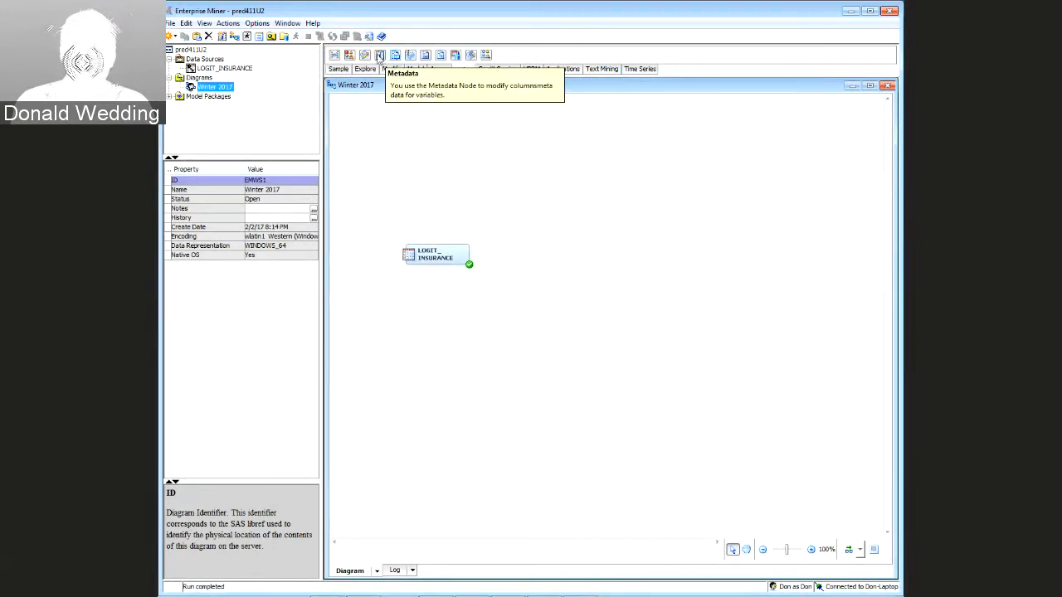
{"action": "left_click_drag", "start_coordinate": [380, 55], "coordinate": [521, 257]}
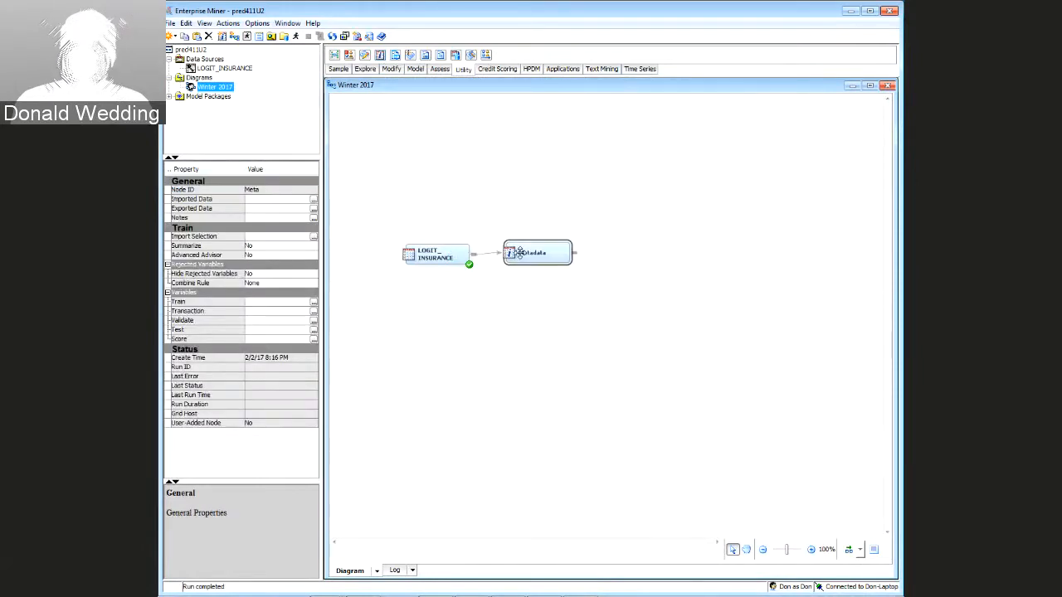
{"action": "right_click", "coordinate": [521, 257]}
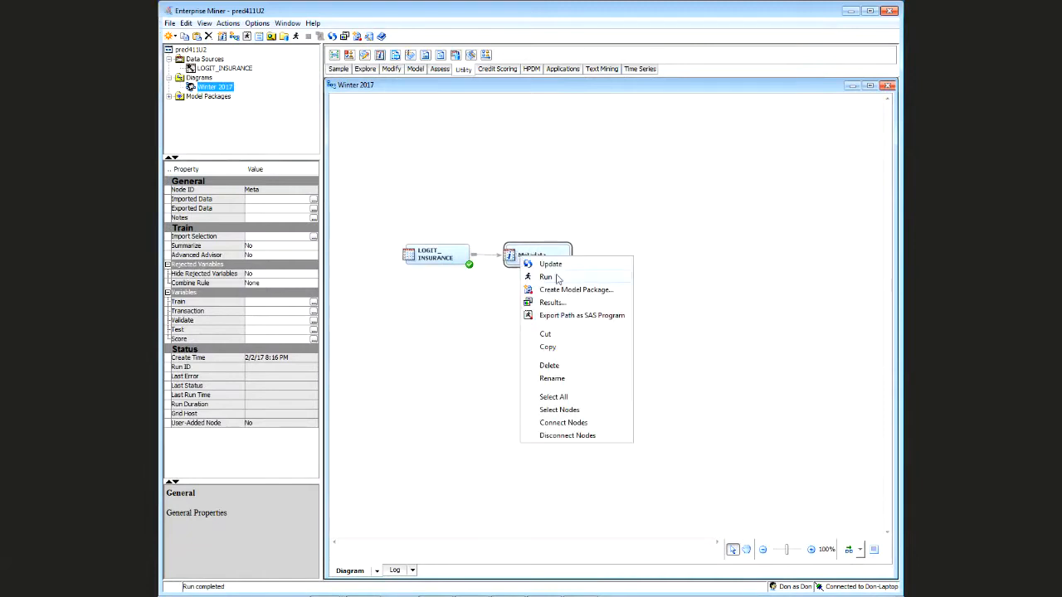
{"action": "left_click", "coordinate": [546, 276]}
{"action": "left_click", "coordinate": [586, 355]}
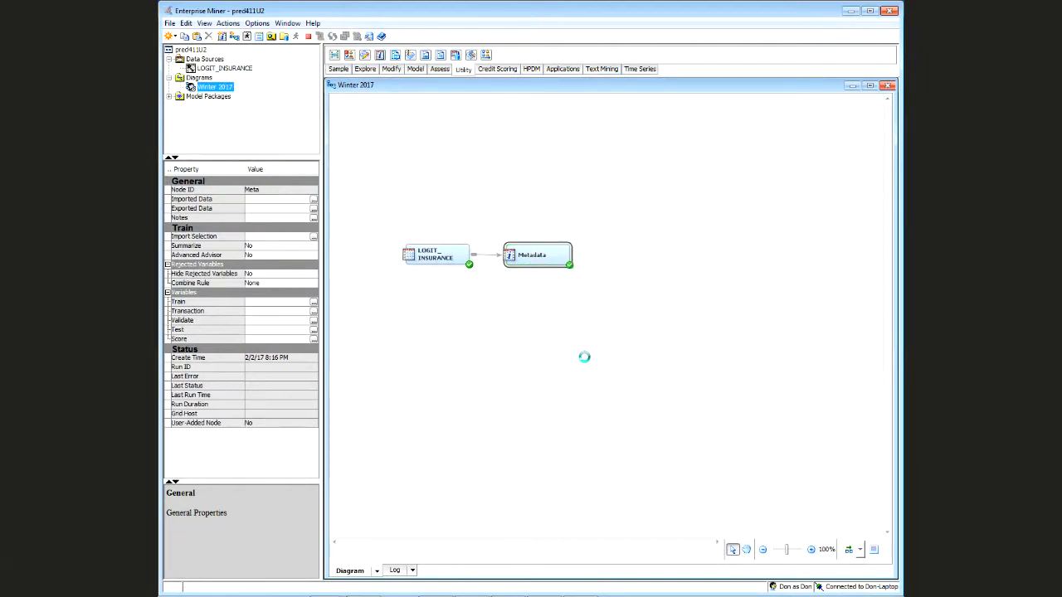
{"action": "left_click", "coordinate": [586, 355]}
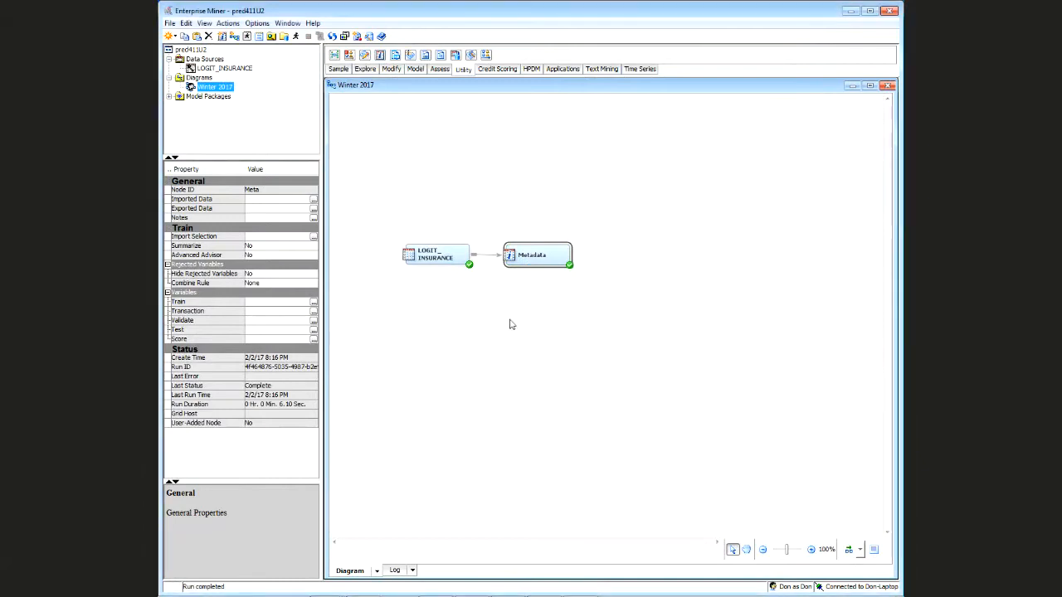
Open the Metadata node's training variables and set the new role of INDEX to ID
{"action": "left_click", "coordinate": [313, 303]}
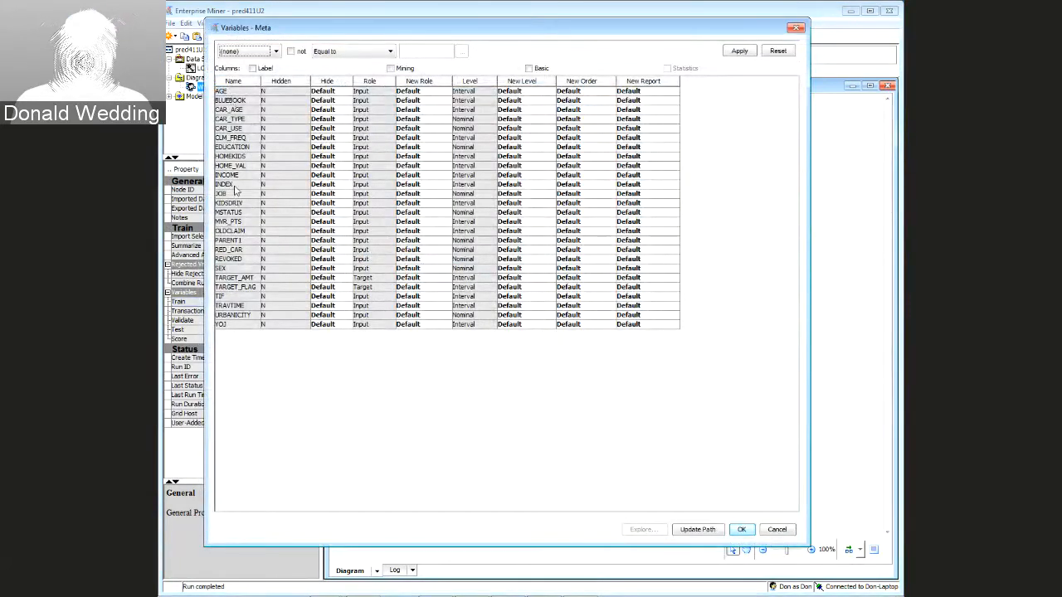
{"action": "left_click", "coordinate": [235, 186]}
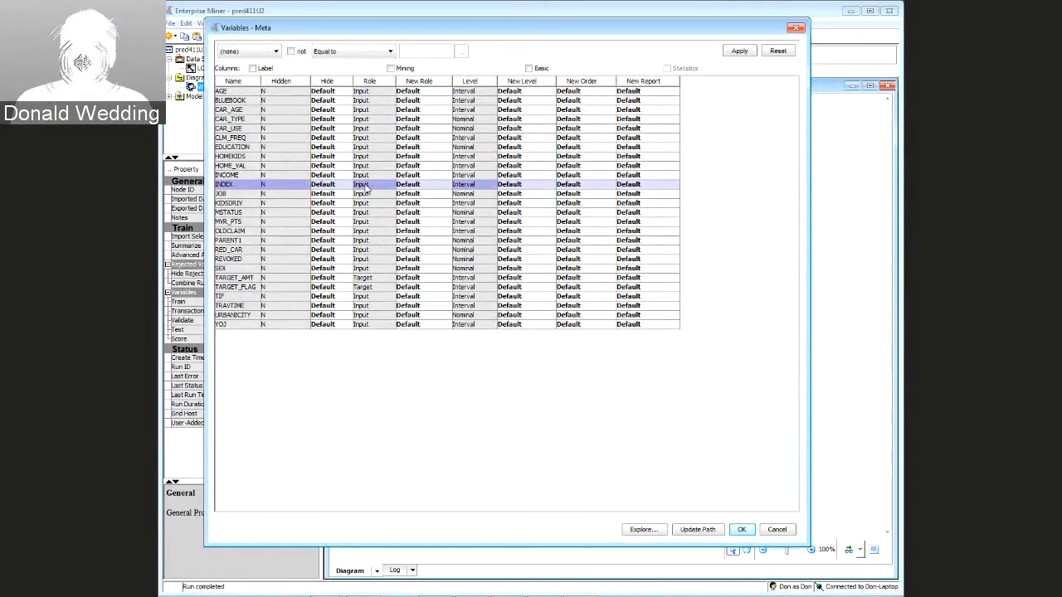
{"action": "left_click", "coordinate": [448, 186]}
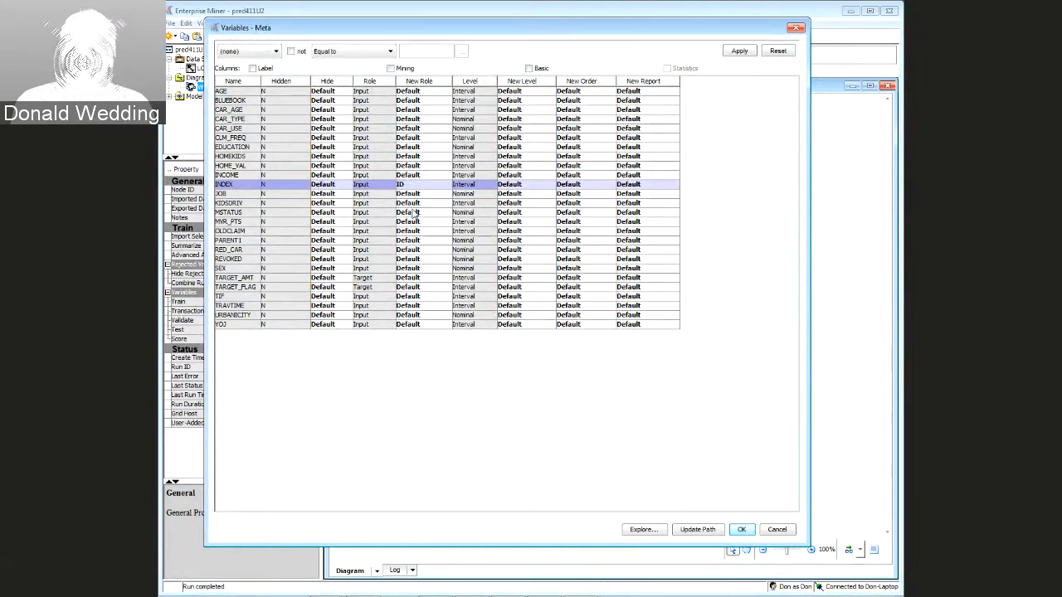
{"action": "left_click", "coordinate": [413, 213]}
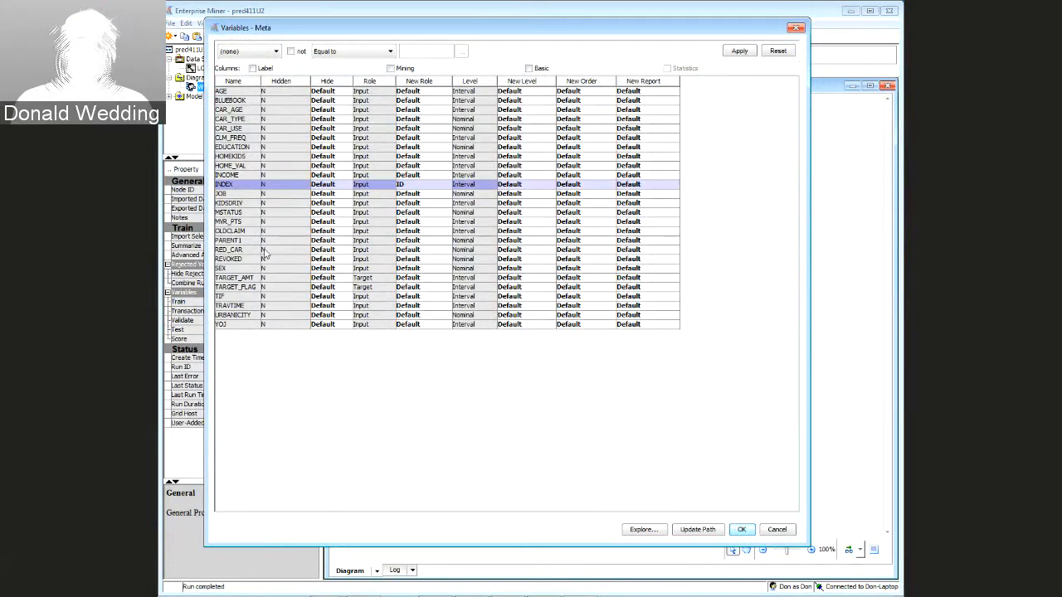
Set the new level of the TARGET_FLAG variable to Binary
{"action": "left_click", "coordinate": [238, 287]}
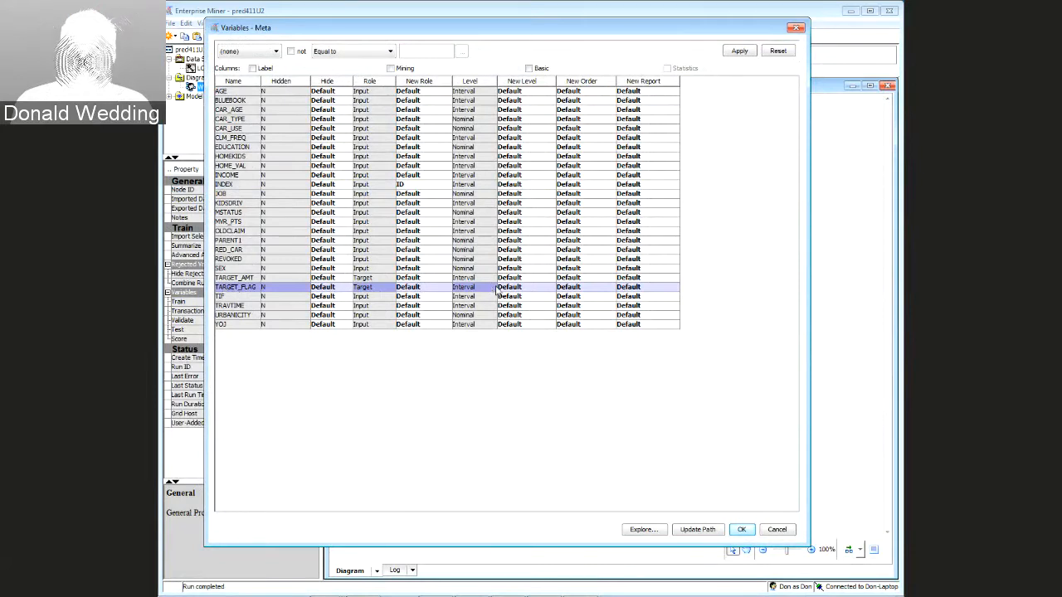
{"action": "left_click", "coordinate": [539, 289]}
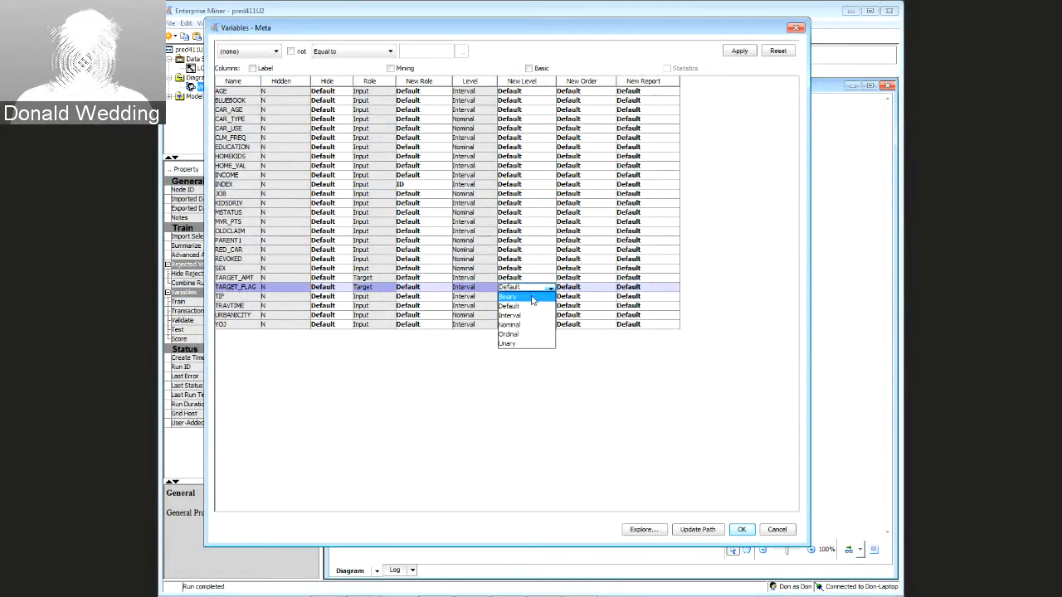
{"action": "left_click", "coordinate": [538, 297]}
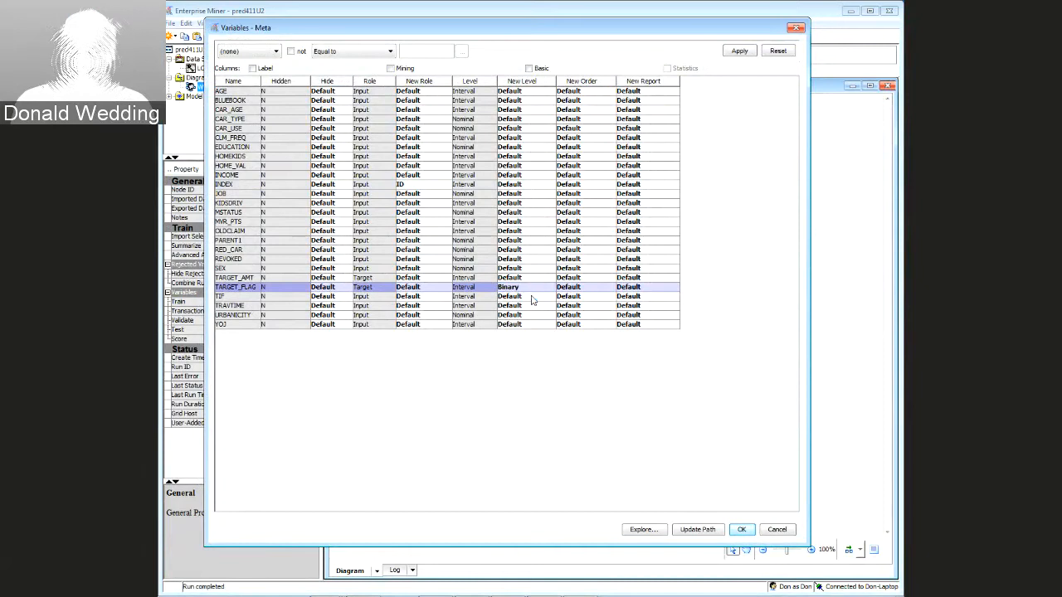
Set the new role of the TARGET_AMT variable to Rejected
{"action": "left_click", "coordinate": [229, 279]}
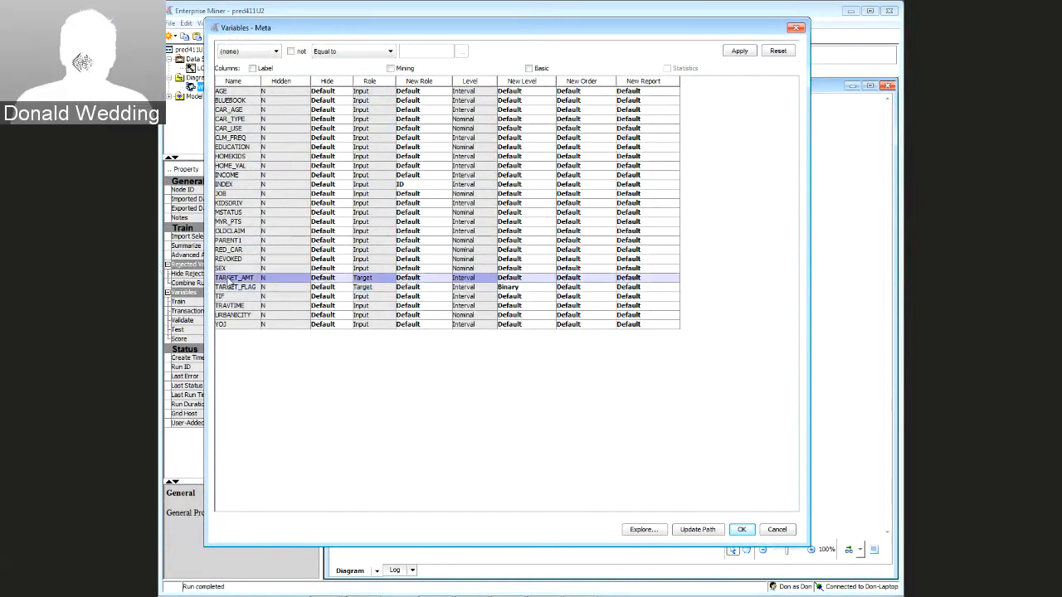
{"action": "left_click", "coordinate": [446, 279]}
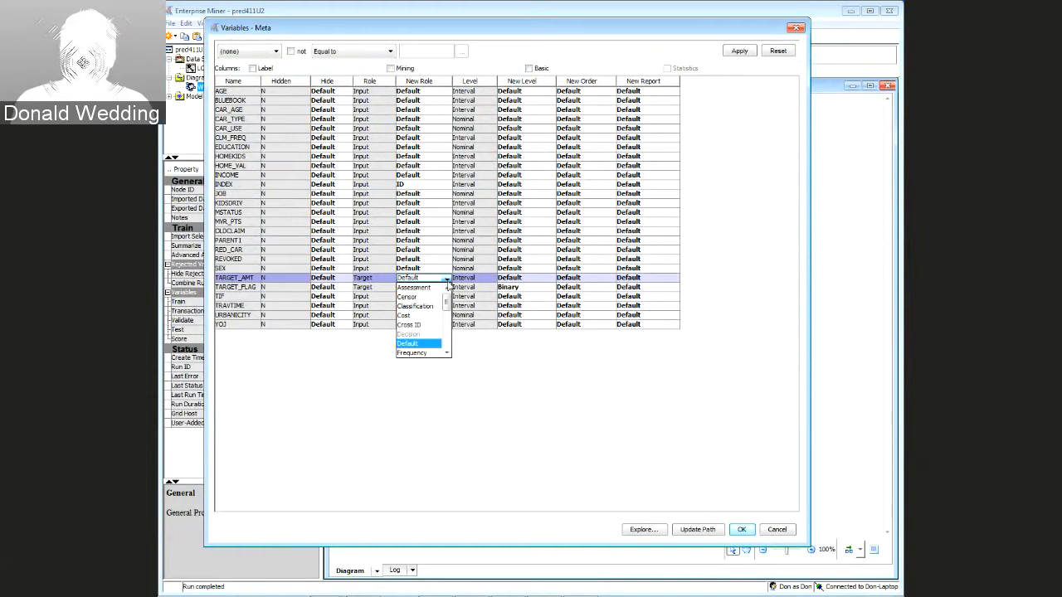
{"action": "scroll", "coordinate": [446, 309], "scroll_direction": "down", "scroll_amount": 1}
{"action": "scroll", "coordinate": [446, 313], "scroll_direction": "down", "scroll_amount": 2}
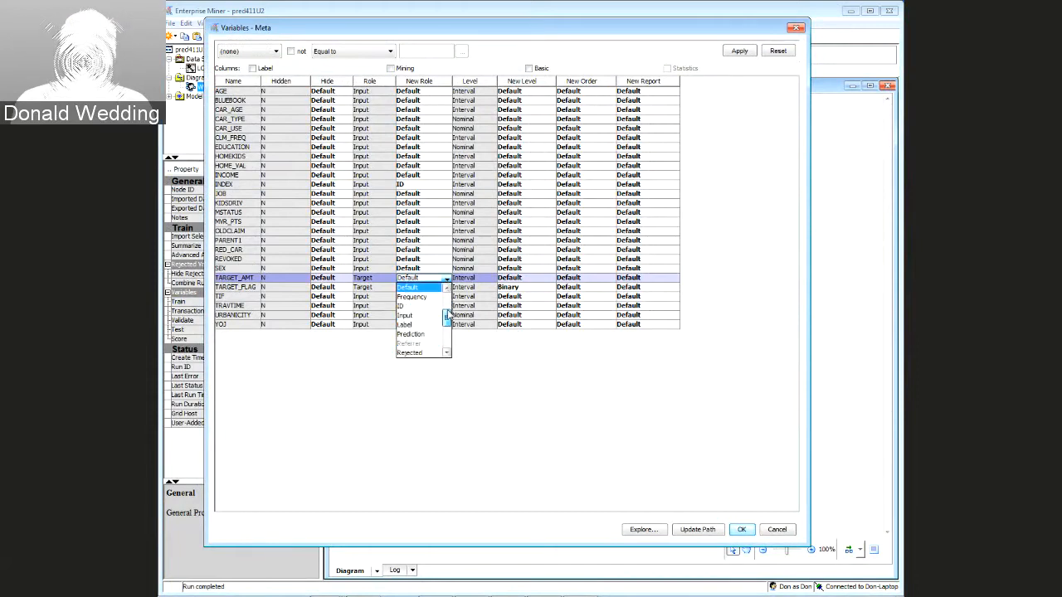
{"action": "left_click", "coordinate": [424, 344]}
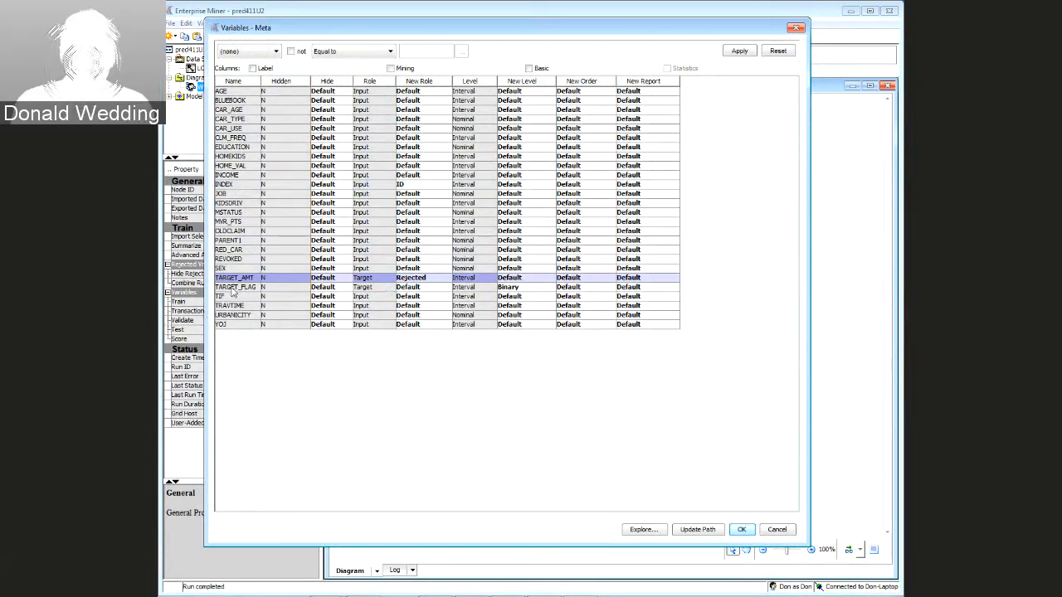
Review the roles and levels of AGE, BLUEBOOK, CAR_AGE and CAR_TYPE in the metadata variable list
{"action": "left_click", "coordinate": [247, 91]}
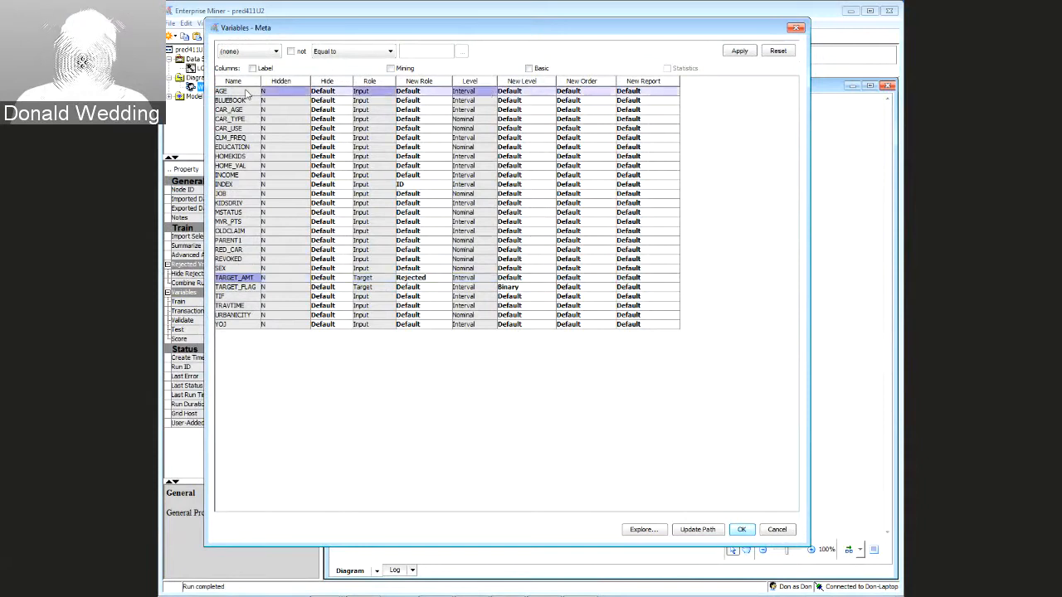
{"action": "left_click", "coordinate": [240, 100]}
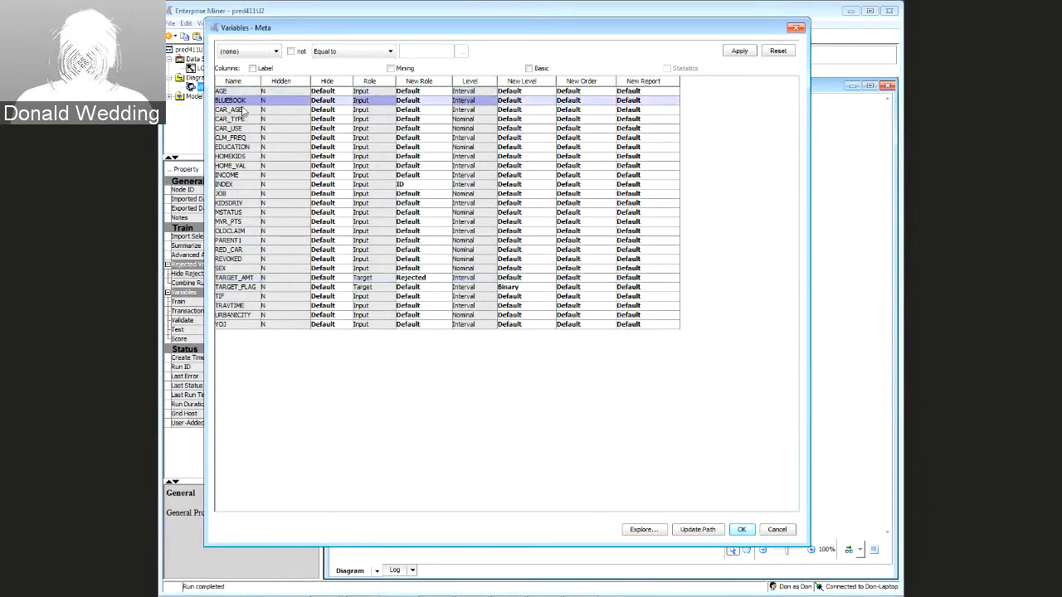
{"action": "left_click", "coordinate": [243, 110]}
{"action": "left_click", "coordinate": [245, 119]}
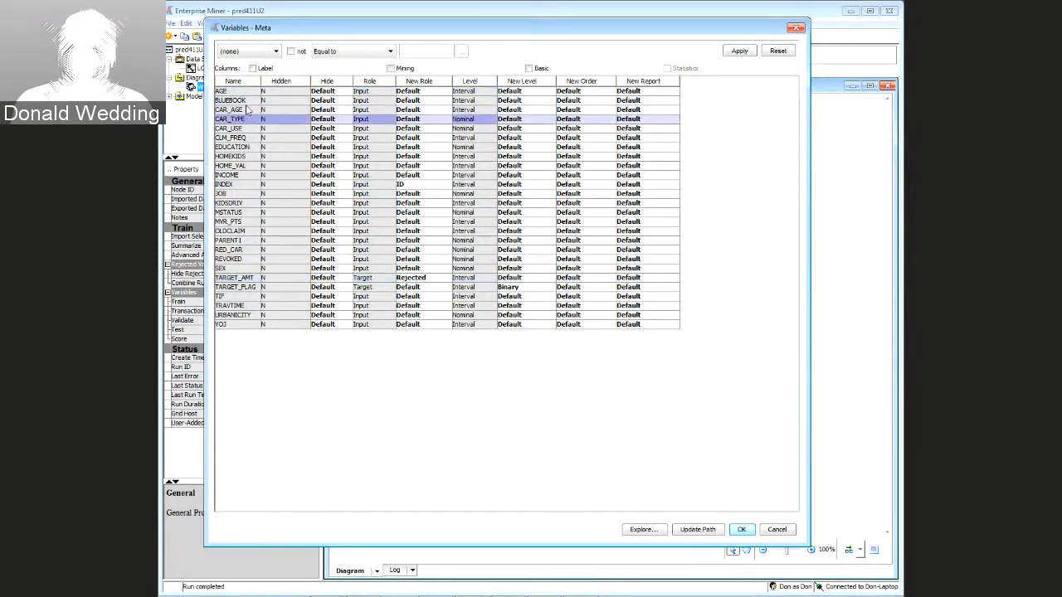
{"action": "left_click", "coordinate": [247, 101]}
{"action": "left_click", "coordinate": [250, 110]}
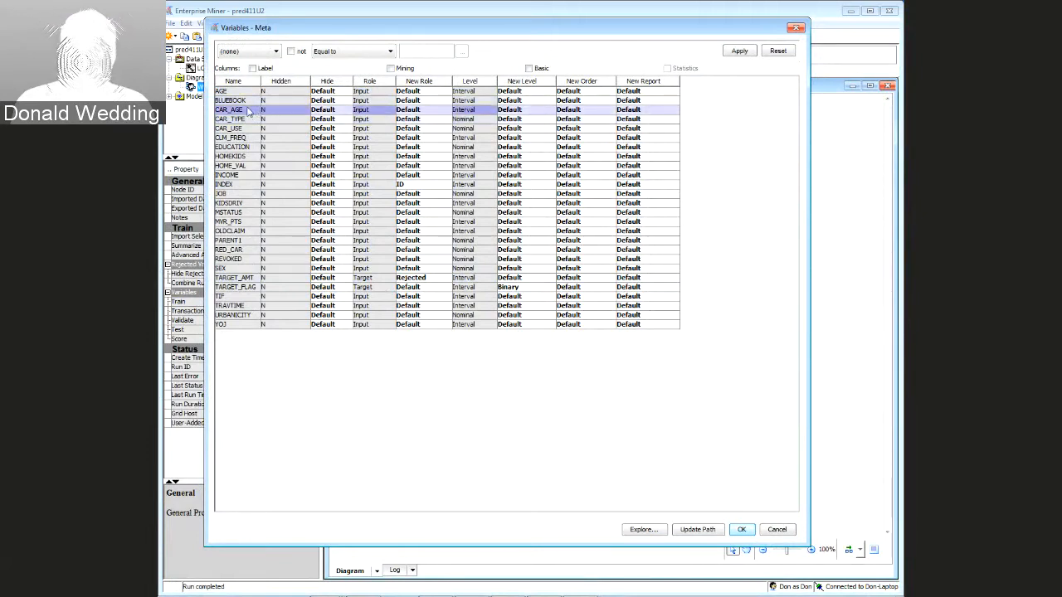
{"action": "left_click", "coordinate": [236, 91]}
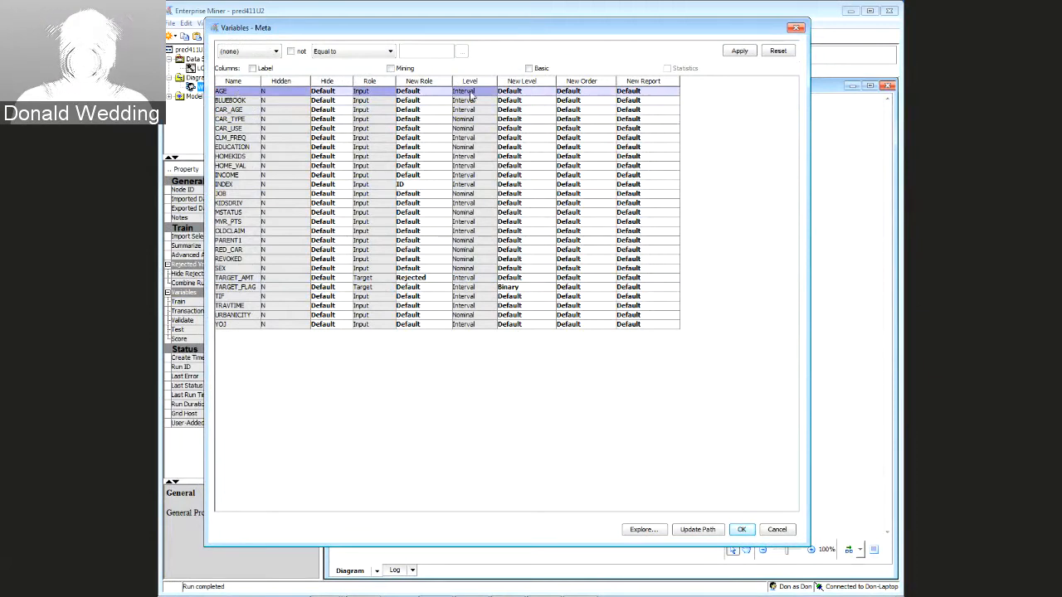
Explore the distribution and sample statistics of the BLUEBOOK variable, then close the exploration
{"action": "left_click", "coordinate": [246, 100]}
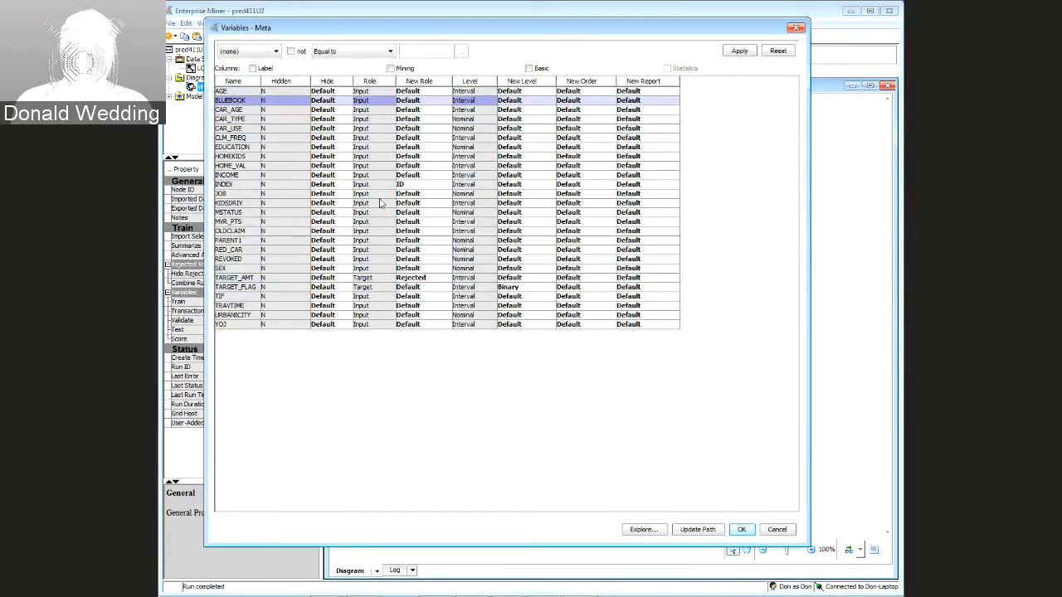
{"action": "left_click", "coordinate": [645, 530]}
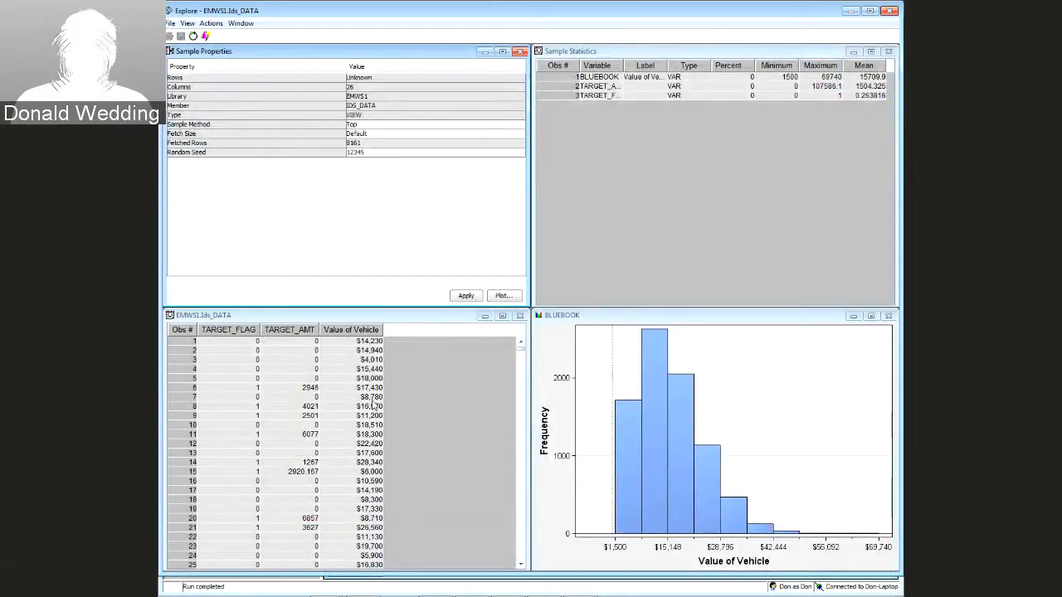
{"action": "left_click", "coordinate": [889, 11]}
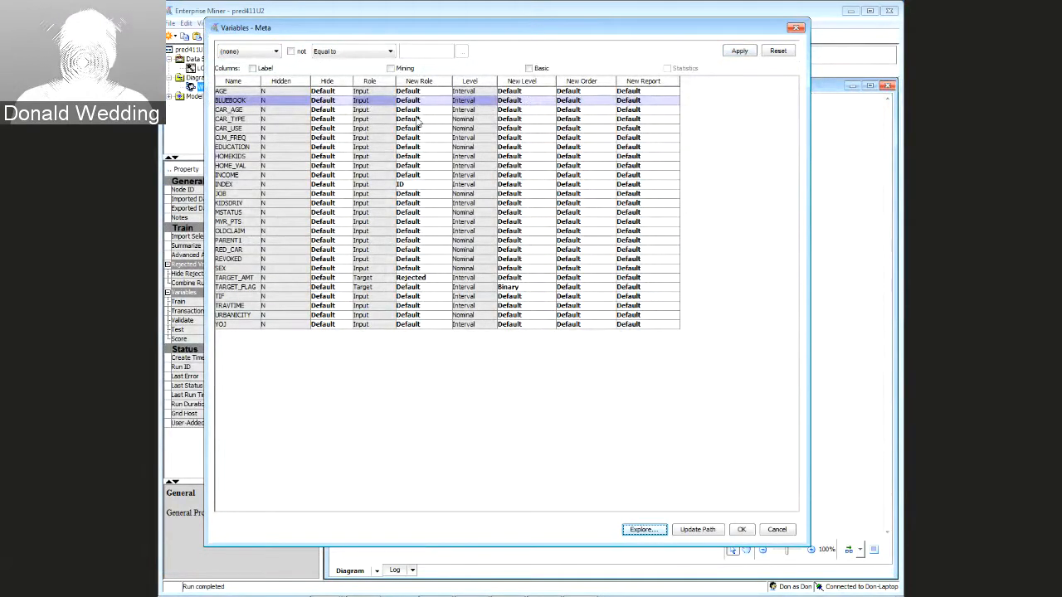
Review the roles and levels of the variables from CAR_AGE through INDEX in the metadata variable list
{"action": "left_click", "coordinate": [233, 111]}
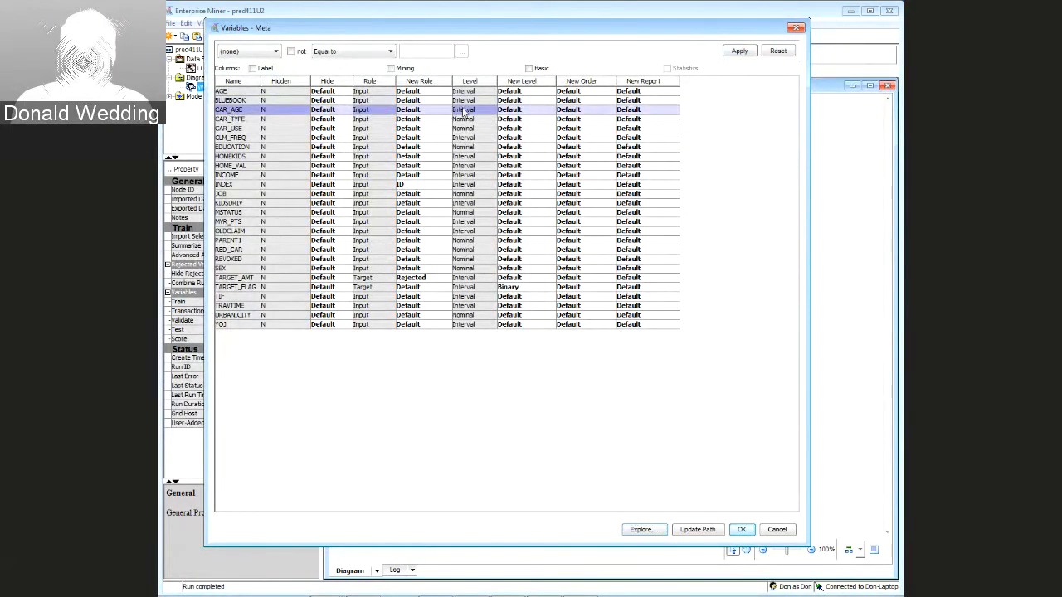
{"action": "left_click", "coordinate": [239, 120]}
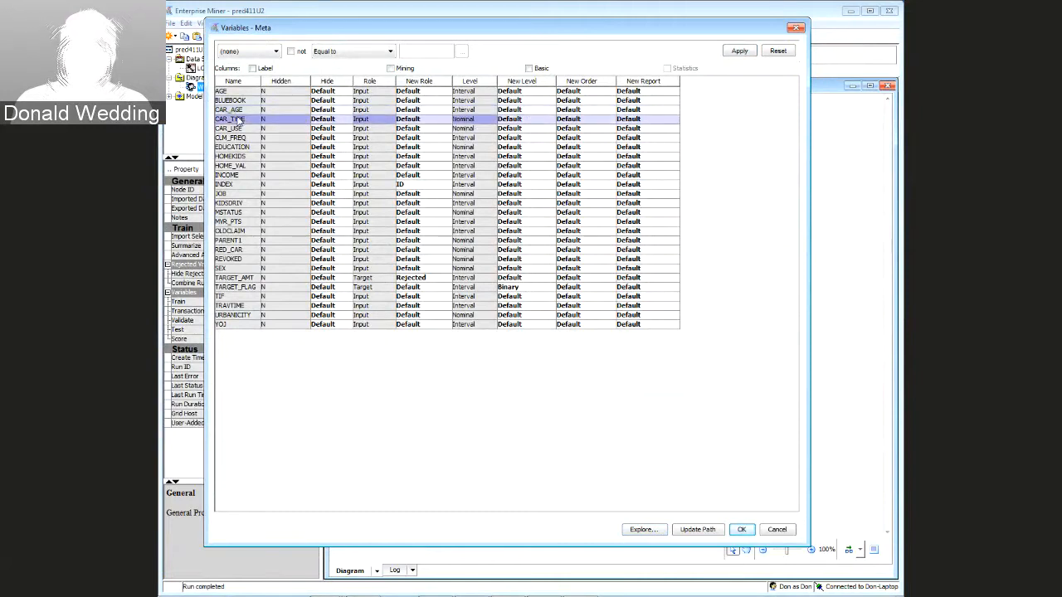
{"action": "left_click", "coordinate": [246, 129], "text": "ctrl"}
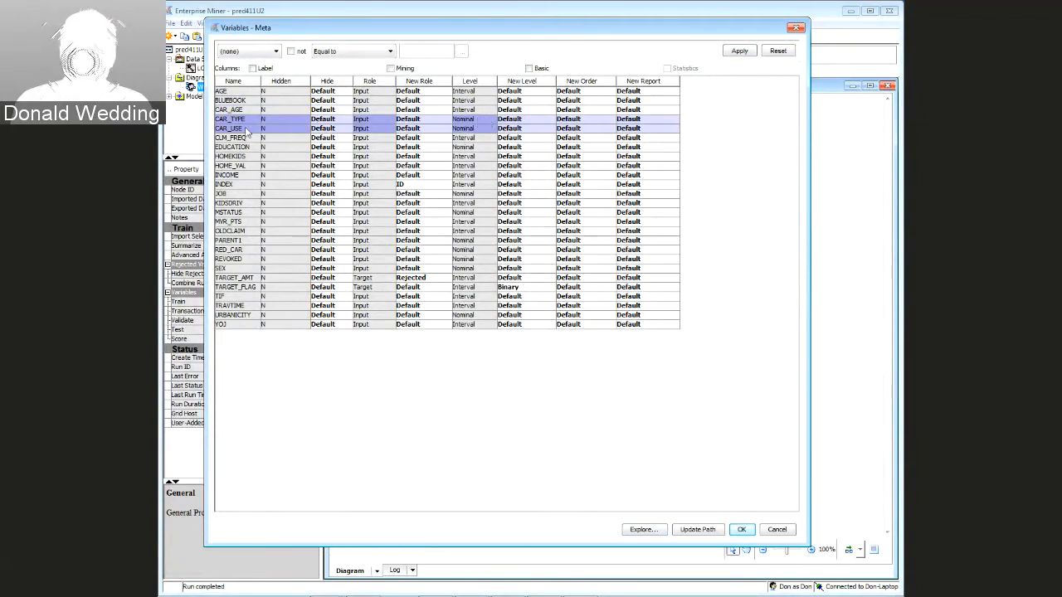
{"action": "left_click", "coordinate": [474, 127]}
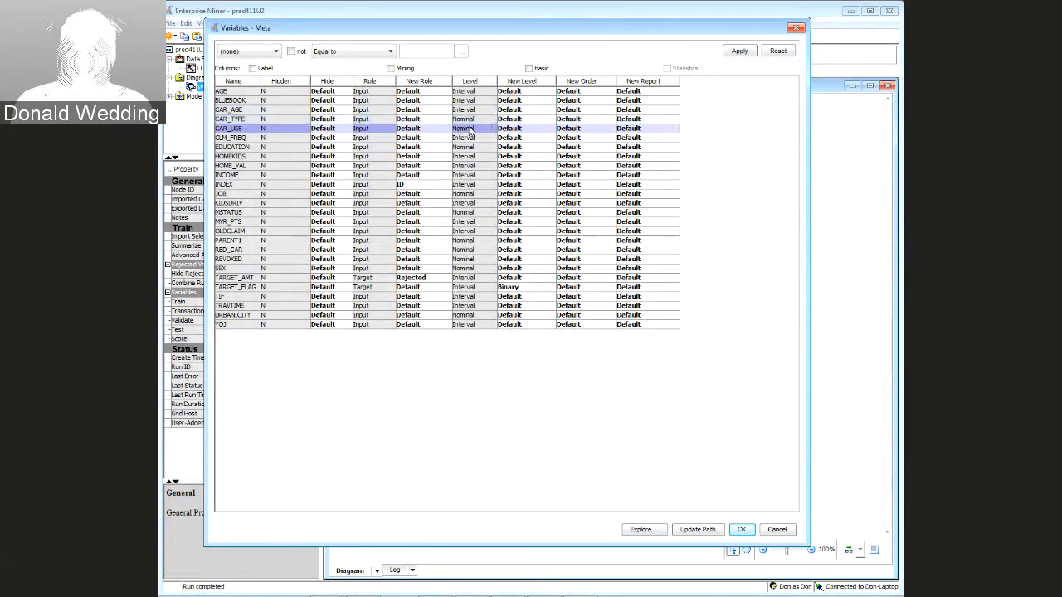
{"action": "left_click", "coordinate": [245, 138]}
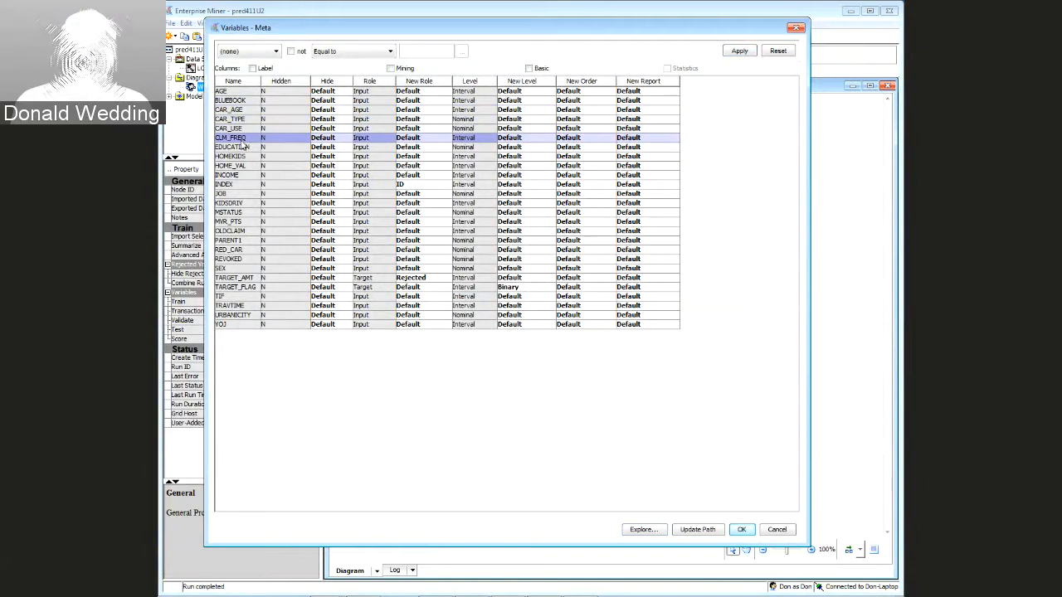
{"action": "left_click", "coordinate": [244, 148]}
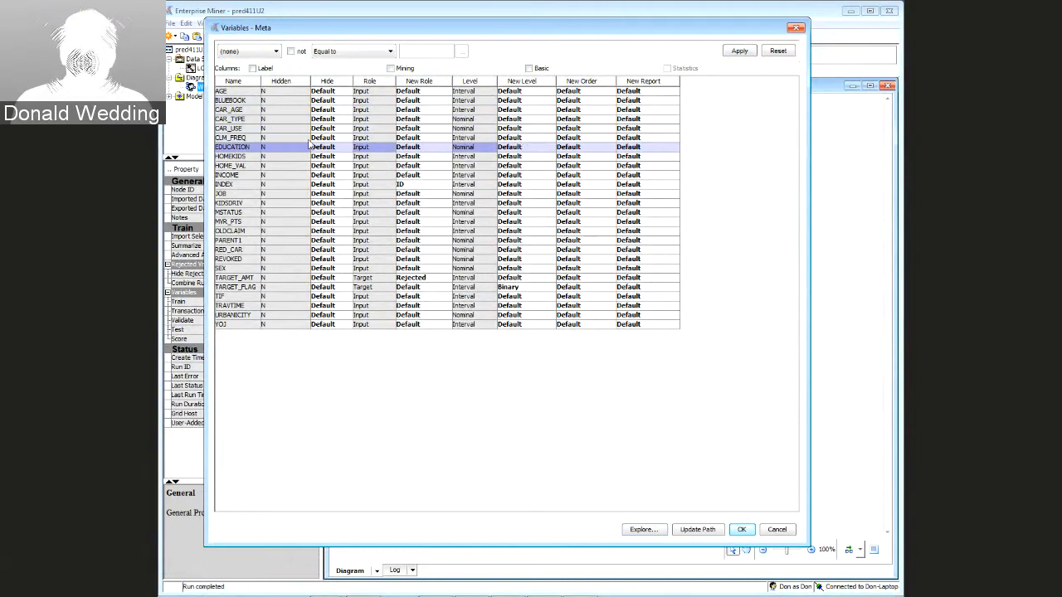
{"action": "left_click", "coordinate": [247, 158]}
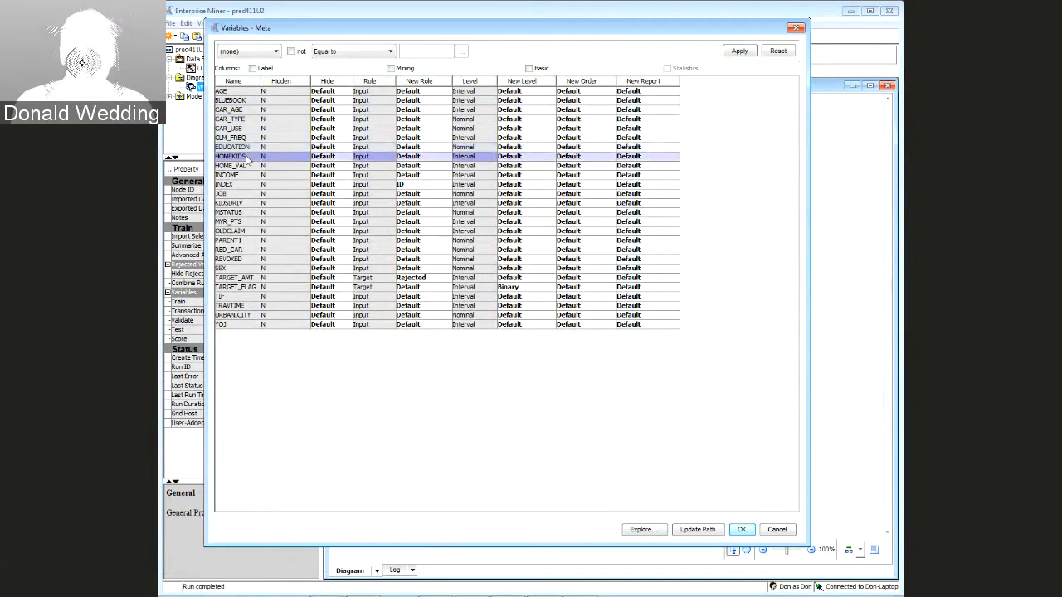
{"action": "left_click", "coordinate": [247, 166]}
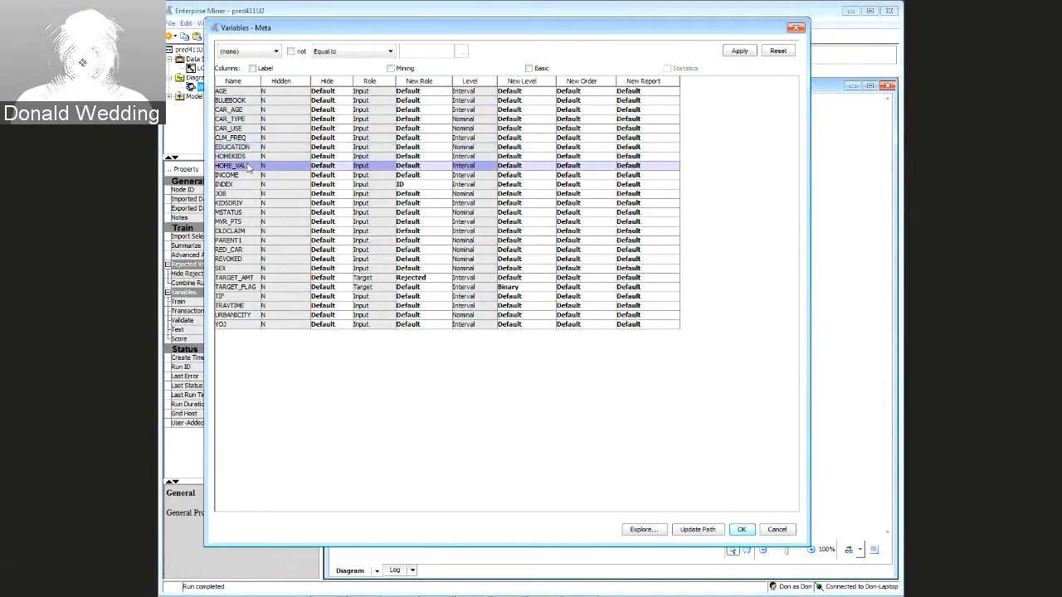
{"action": "left_click", "coordinate": [240, 176]}
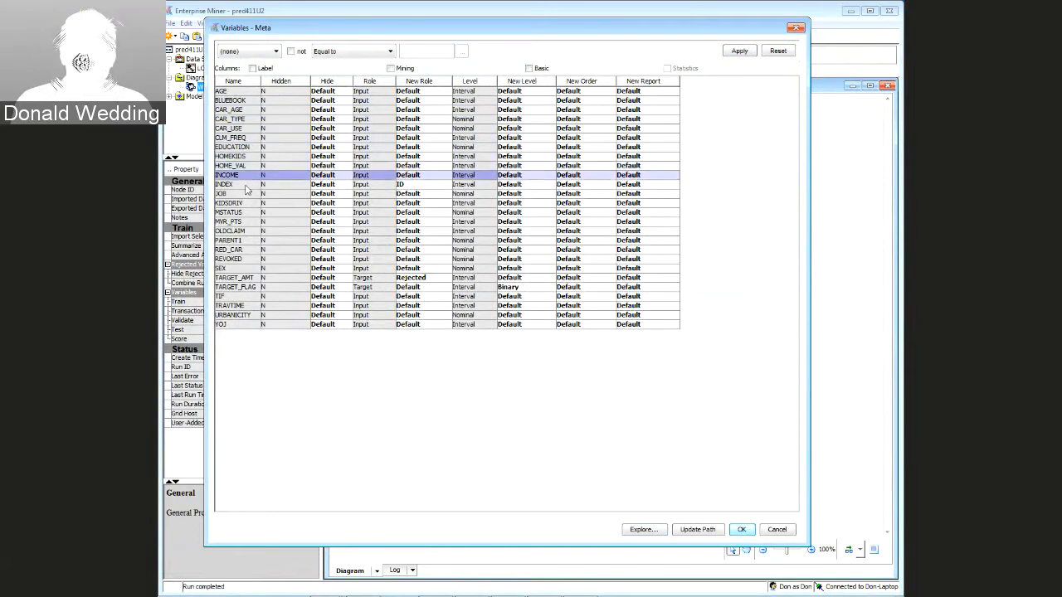
{"action": "left_click", "coordinate": [246, 185]}
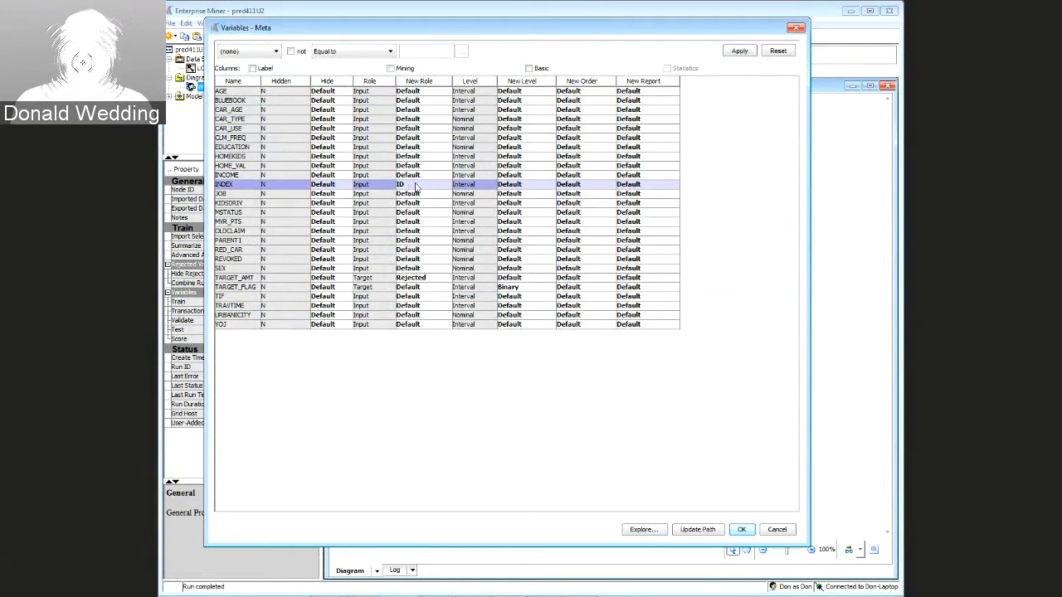
Review the roles and levels of the variables from JOB through URBANICITY, then accept the metadata variable changes
{"action": "left_click", "coordinate": [222, 195]}
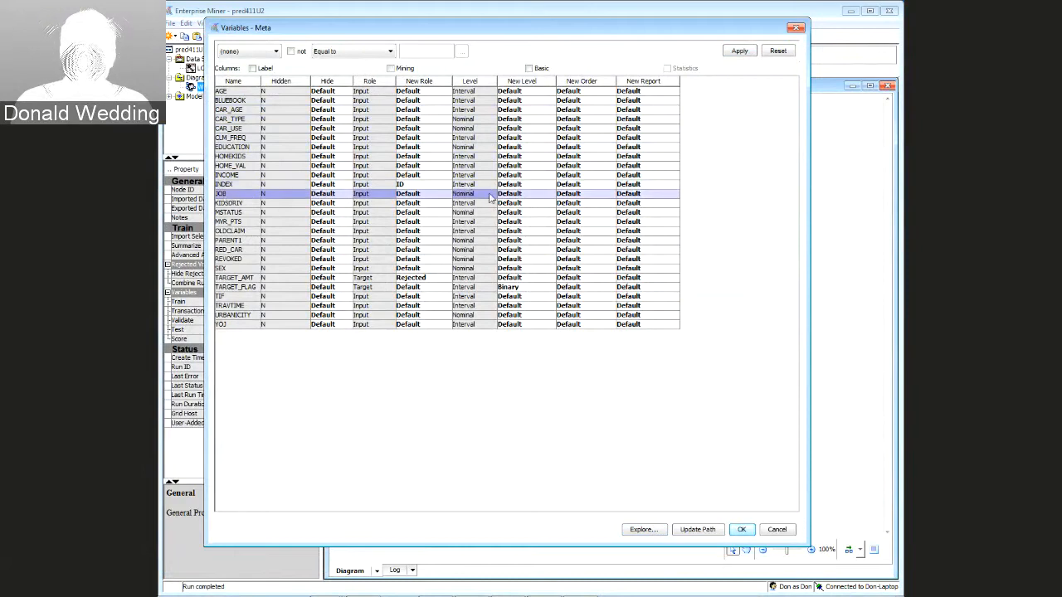
{"action": "left_click", "coordinate": [243, 203]}
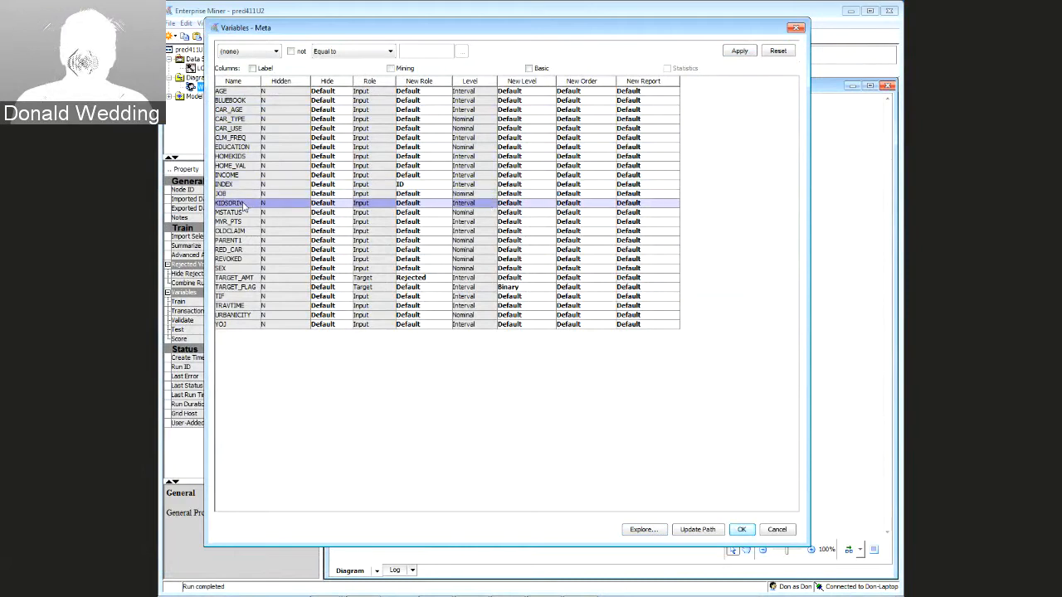
{"action": "left_click", "coordinate": [244, 213]}
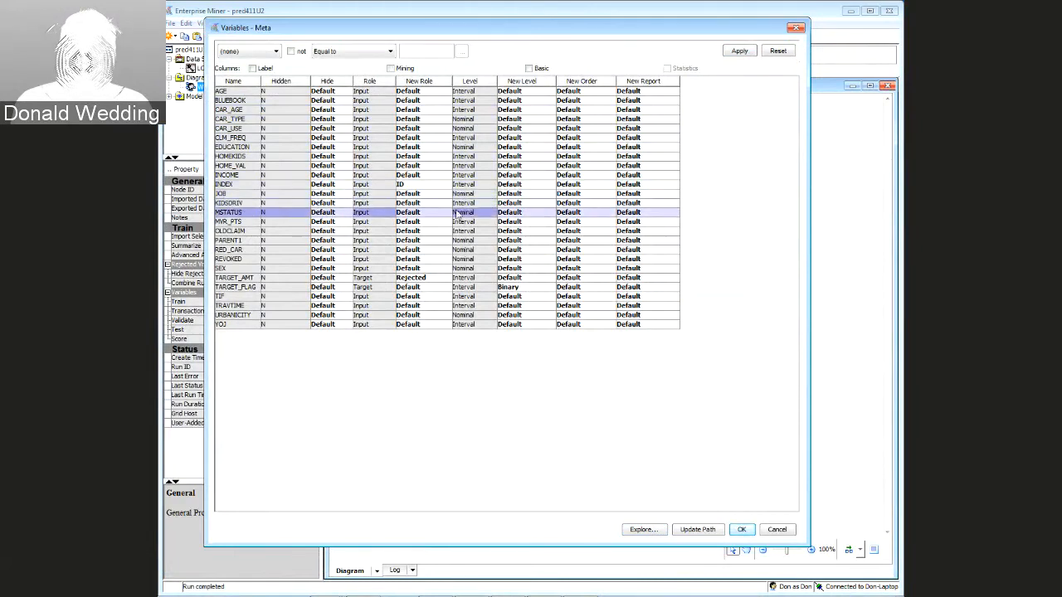
{"action": "left_click", "coordinate": [247, 223]}
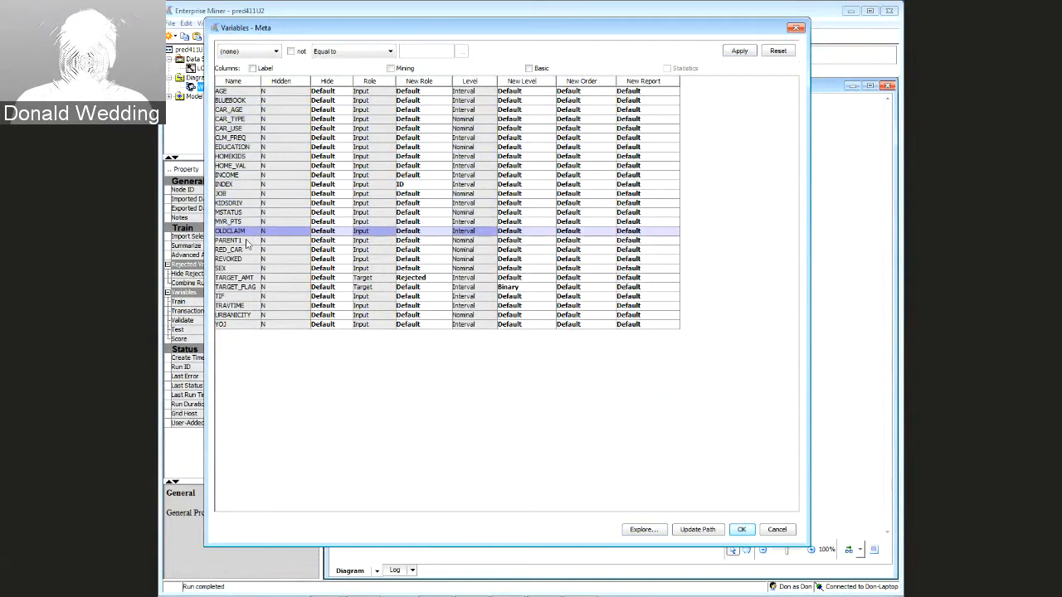
{"action": "left_click", "coordinate": [247, 241]}
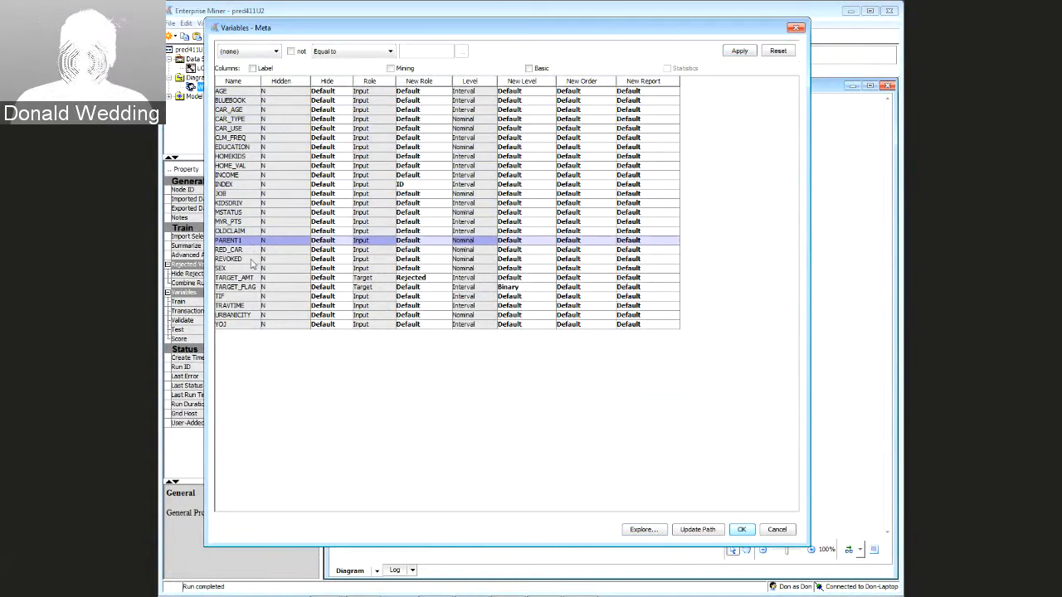
{"action": "left_click", "coordinate": [252, 251]}
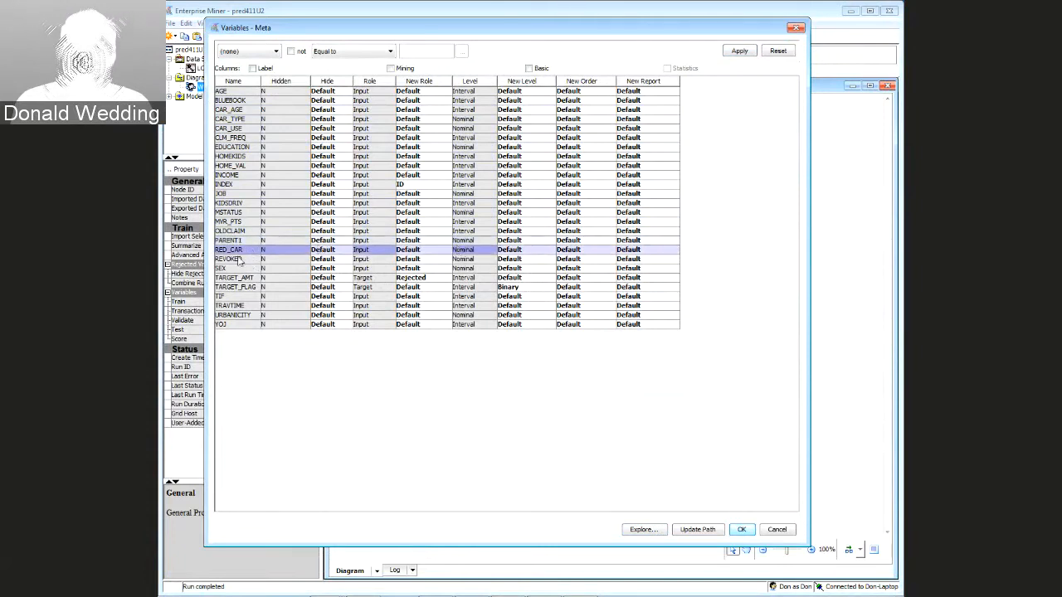
{"action": "left_click", "coordinate": [246, 260]}
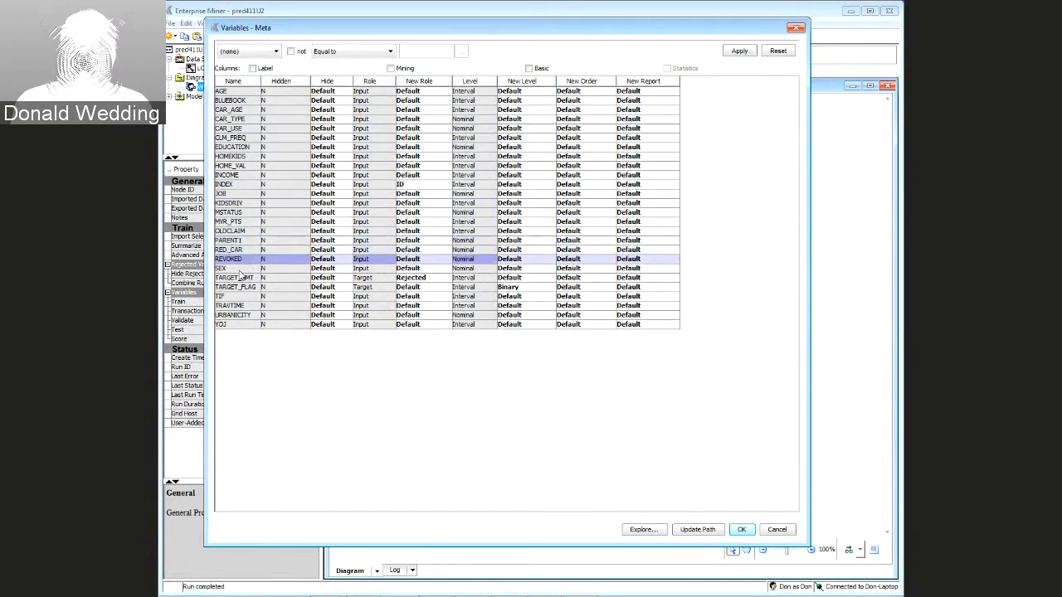
{"action": "left_click", "coordinate": [239, 270]}
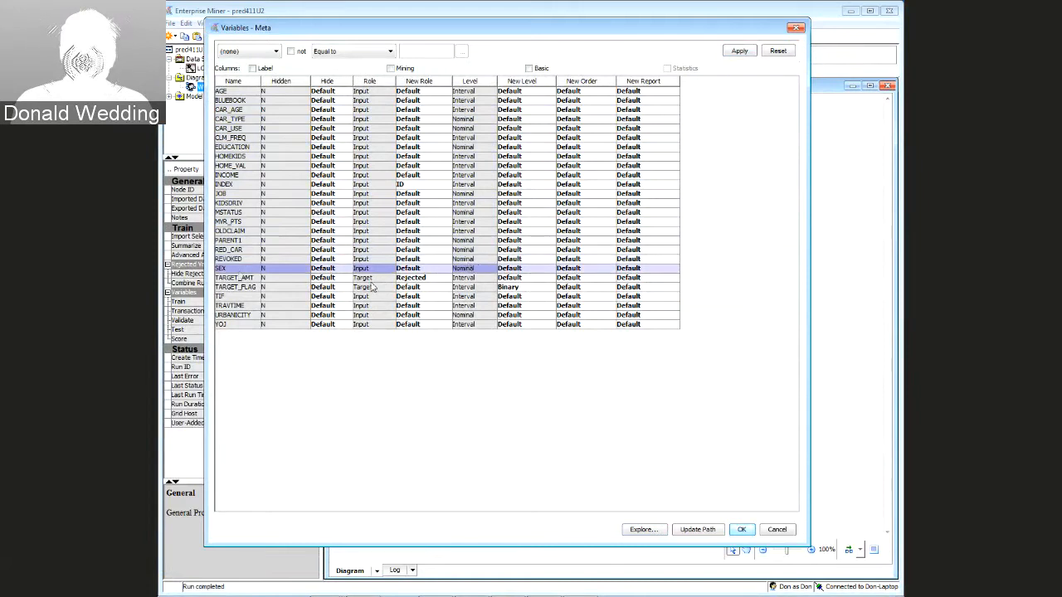
{"action": "left_click", "coordinate": [250, 297]}
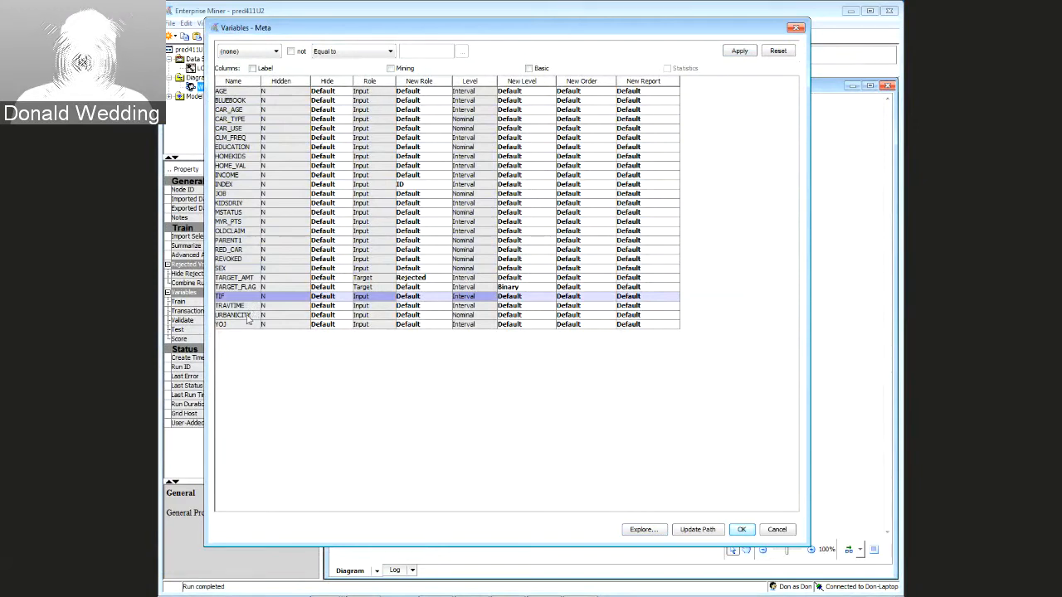
{"action": "left_click", "coordinate": [247, 317]}
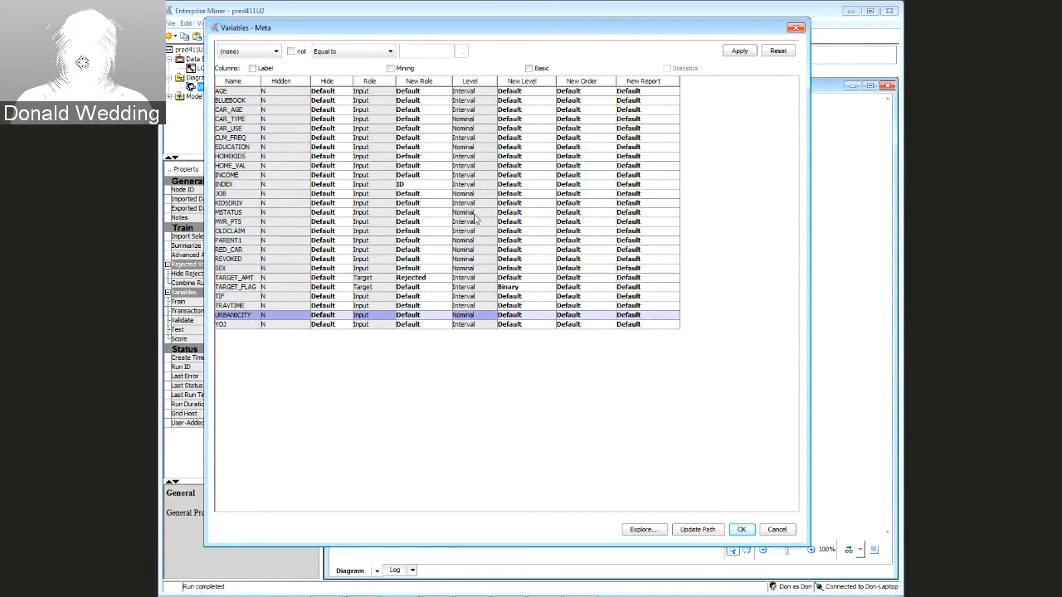
{"action": "left_click", "coordinate": [743, 531]}
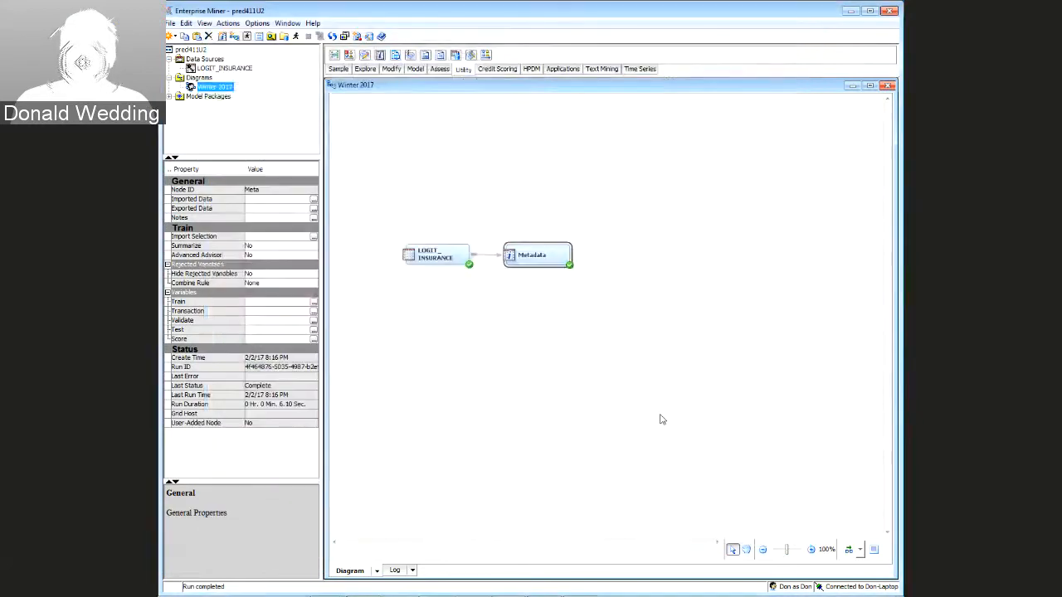
{"action": "left_click", "coordinate": [661, 418]}
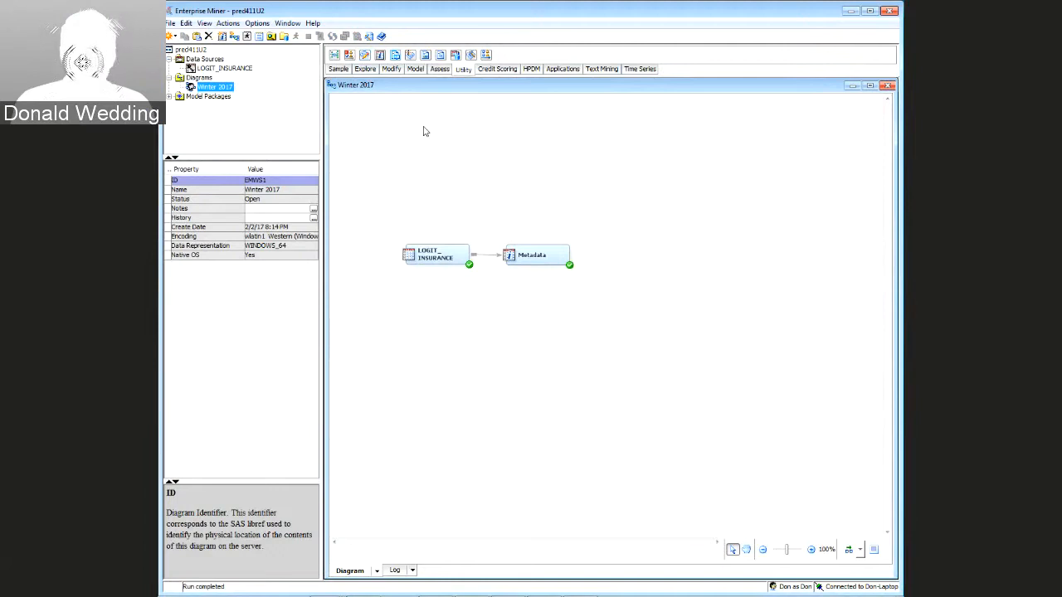
Add a Decision Tree node to the diagram and connect the Metadata node to it
{"action": "left_click", "coordinate": [415, 70]}
{"action": "left_click_drag", "start_coordinate": [348, 56], "coordinate": [536, 316]}
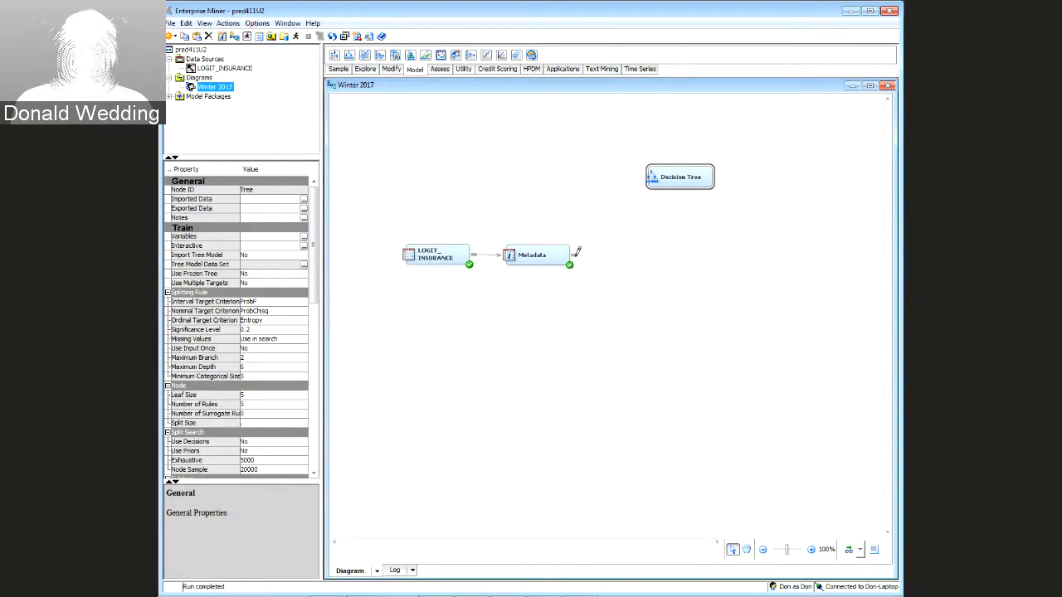
{"action": "left_click_drag", "start_coordinate": [578, 252], "coordinate": [655, 183]}
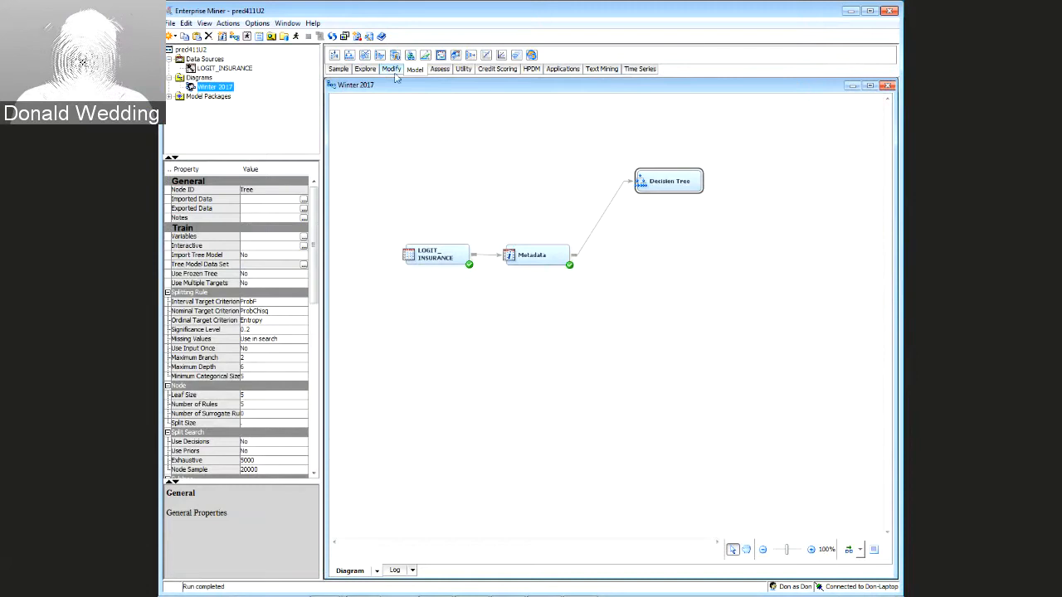
Add a Model Comparison node to the diagram and connect the Decision Tree node to it
{"action": "left_click", "coordinate": [439, 69]}
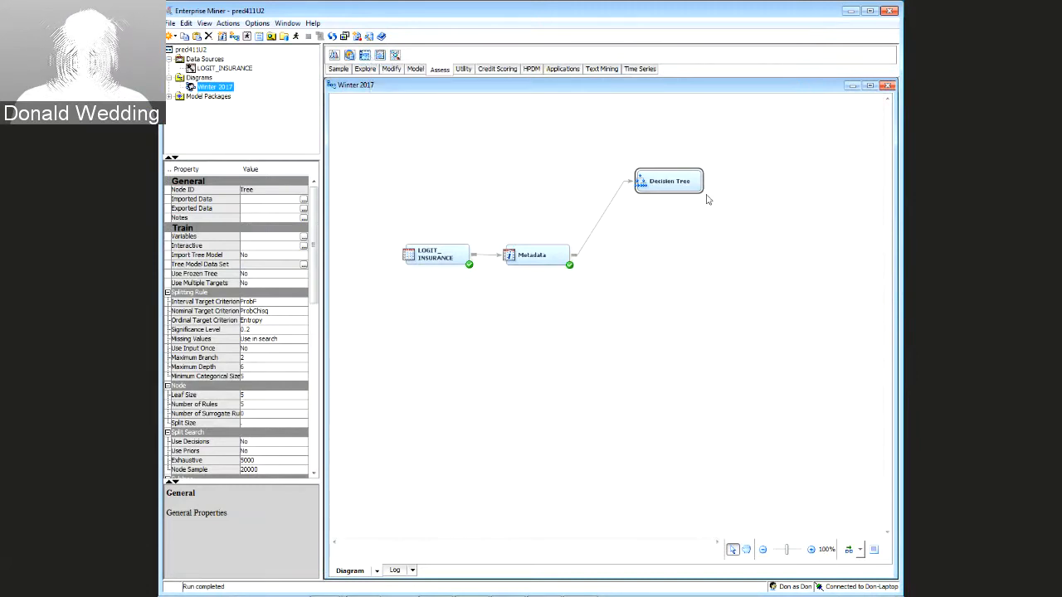
{"action": "left_click_drag", "start_coordinate": [707, 199], "coordinate": [783, 259]}
{"action": "mouse_move", "coordinate": [705, 181]}
{"action": "left_mouse_down"}
{"action": "mouse_move", "coordinate": [752, 265]}
{"action": "mouse_move", "coordinate": [778, 262]}
{"action": "left_mouse_up"}
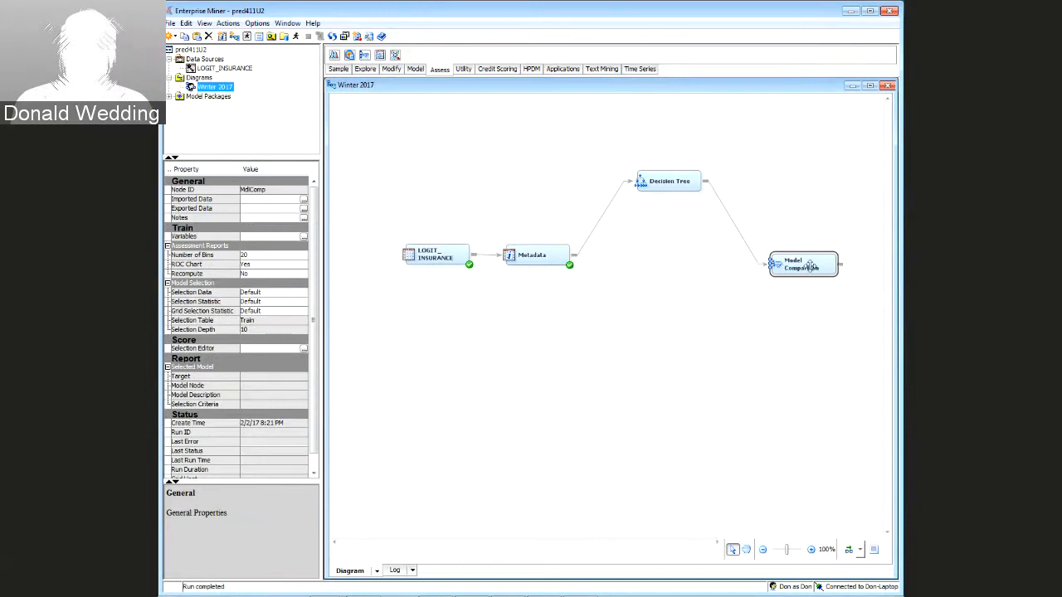
Run the path through the Model Comparison node and open its results
{"action": "right_click", "coordinate": [805, 265]}
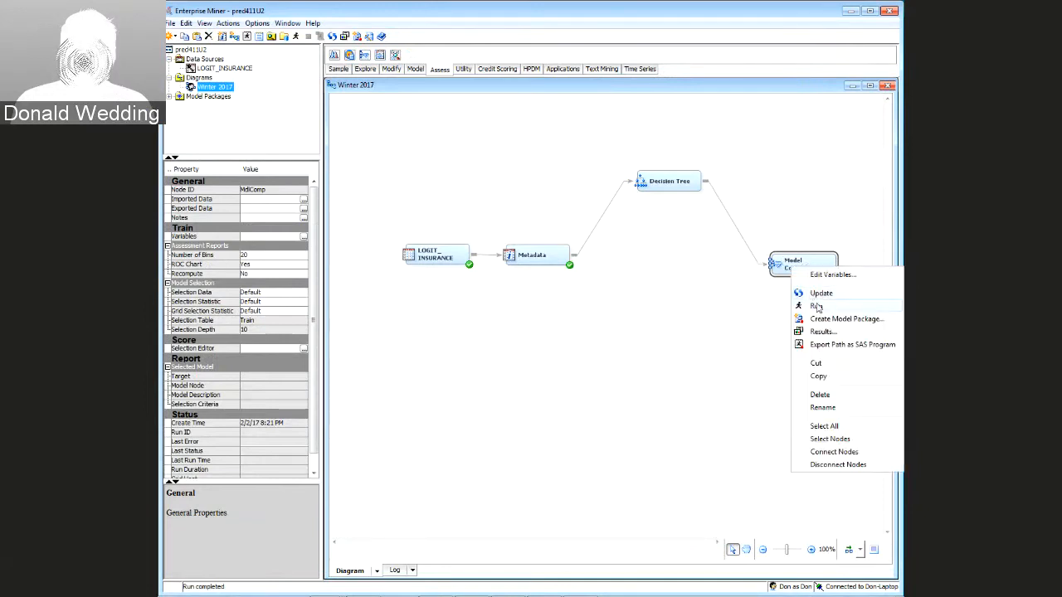
{"action": "left_click", "coordinate": [817, 307]}
{"action": "key", "text": "Return"}
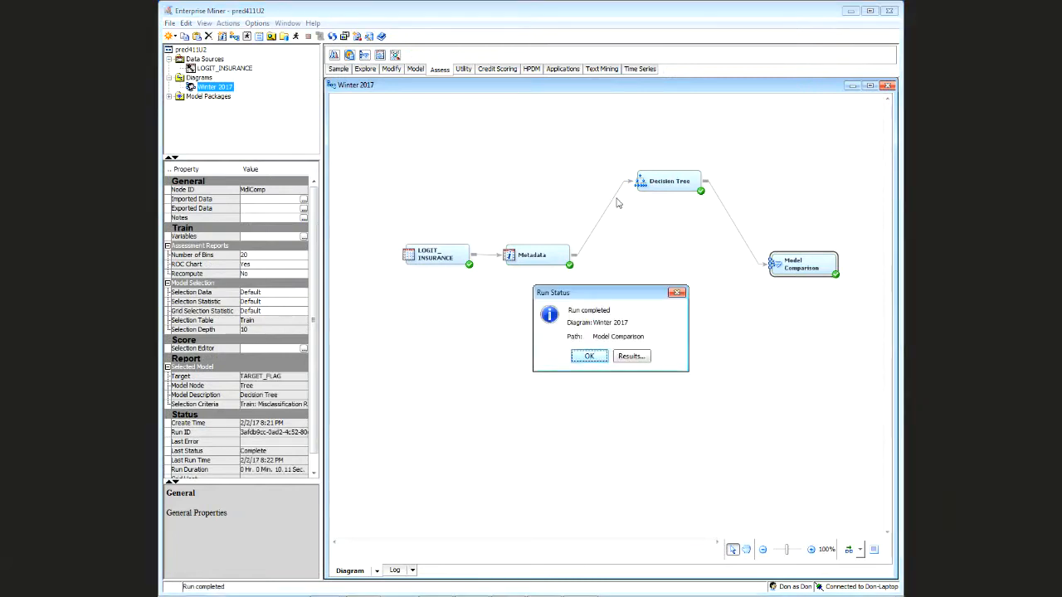
{"action": "left_click", "coordinate": [630, 357]}
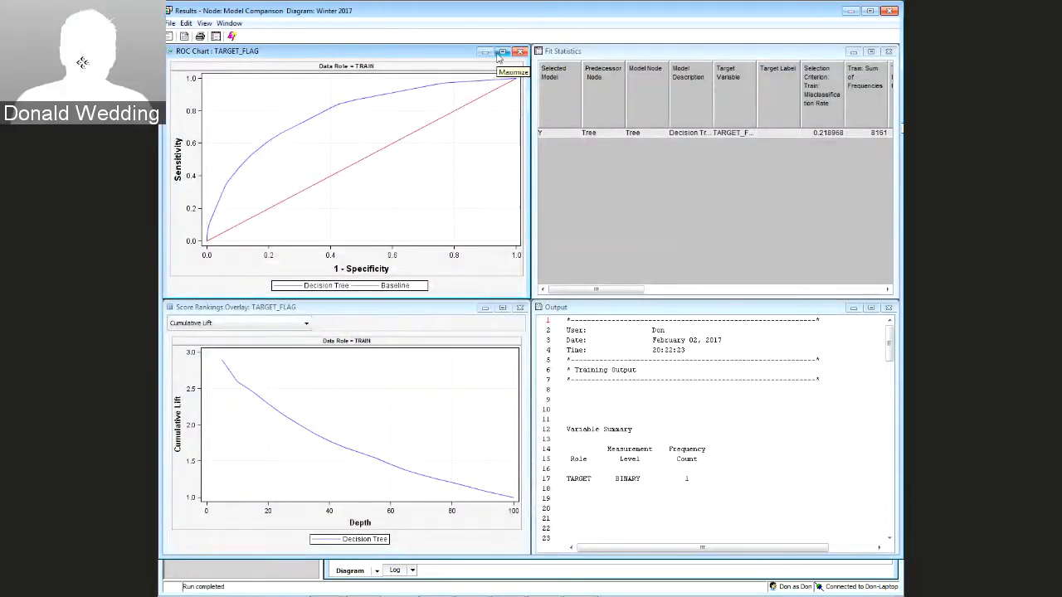
Maximize the TARGET_FLAG ROC chart to examine the Decision Tree curve against the baseline, then close the results
{"action": "left_click", "coordinate": [502, 52]}
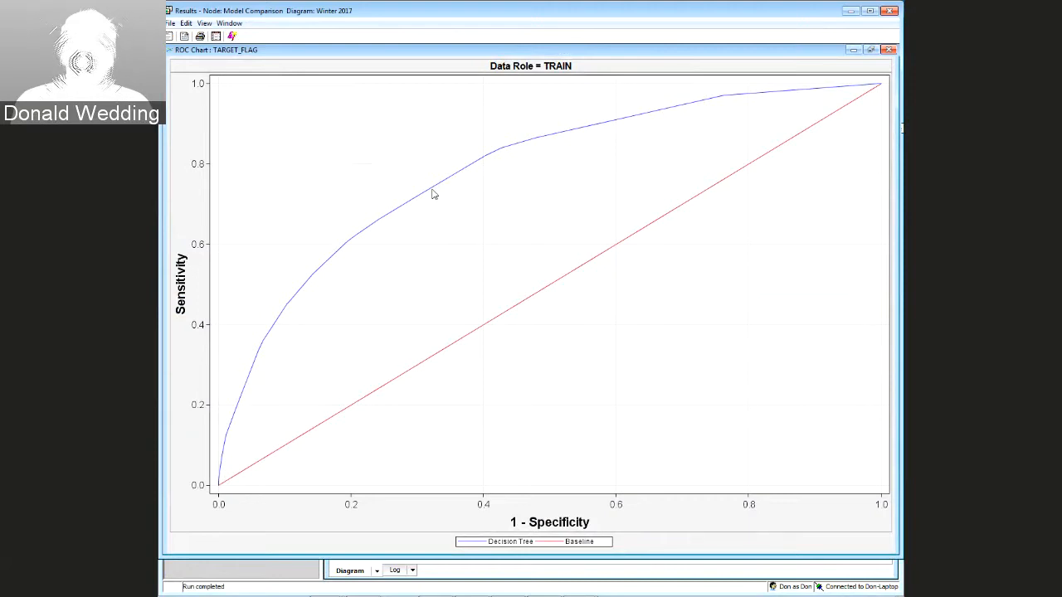
{"action": "mouse_move", "coordinate": [424, 195]}
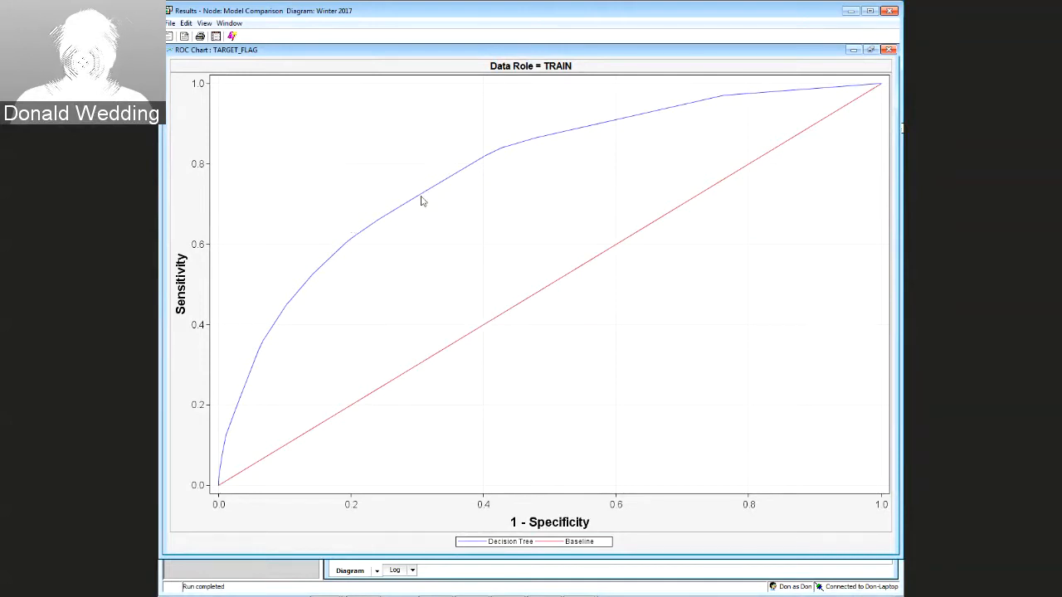
{"action": "mouse_move", "coordinate": [422, 201]}
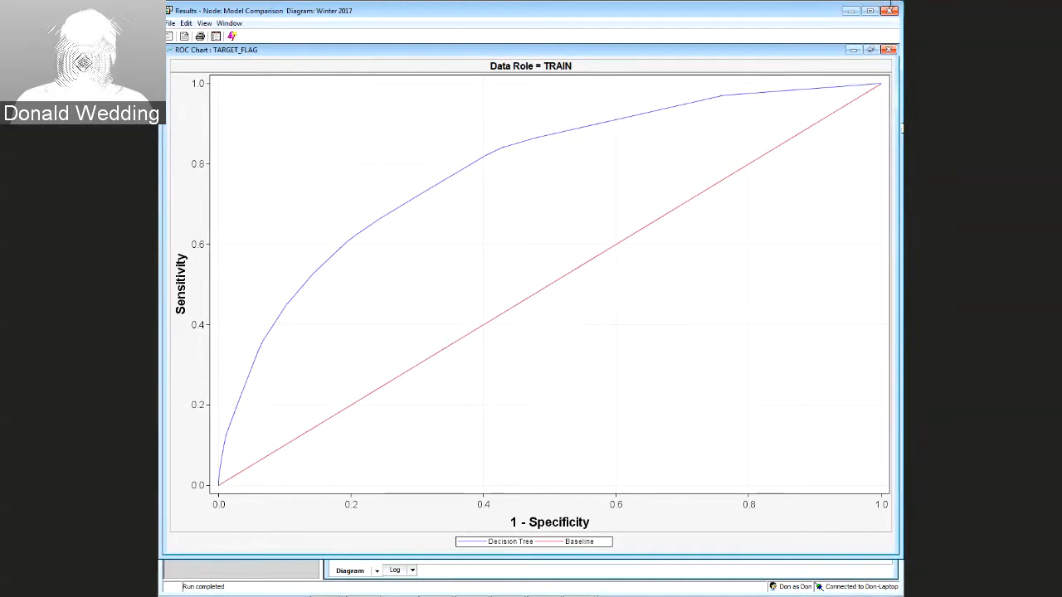
{"action": "left_click", "coordinate": [888, 13]}
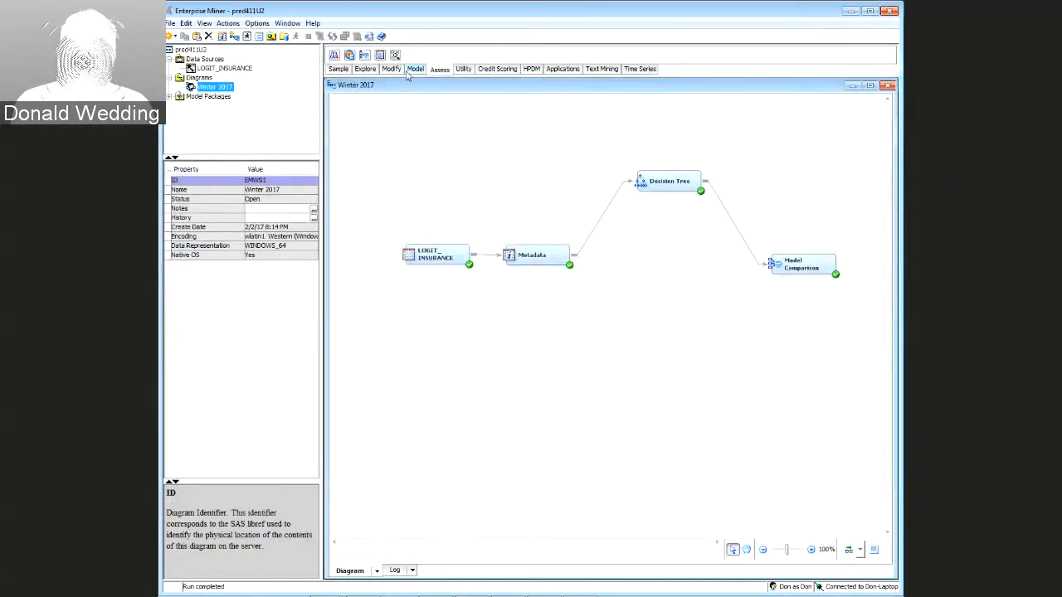
Open the variables of the LOGIT_INSURANCE node and explore the data for AGE through KIDSDRIV
{"action": "left_click", "coordinate": [413, 70]}
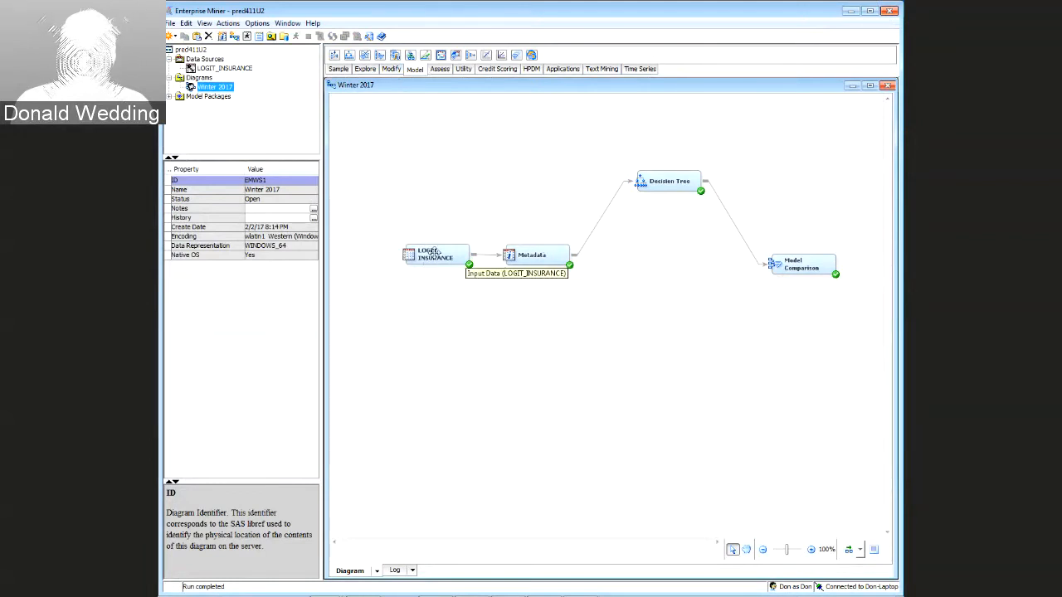
{"action": "right_click", "coordinate": [433, 254]}
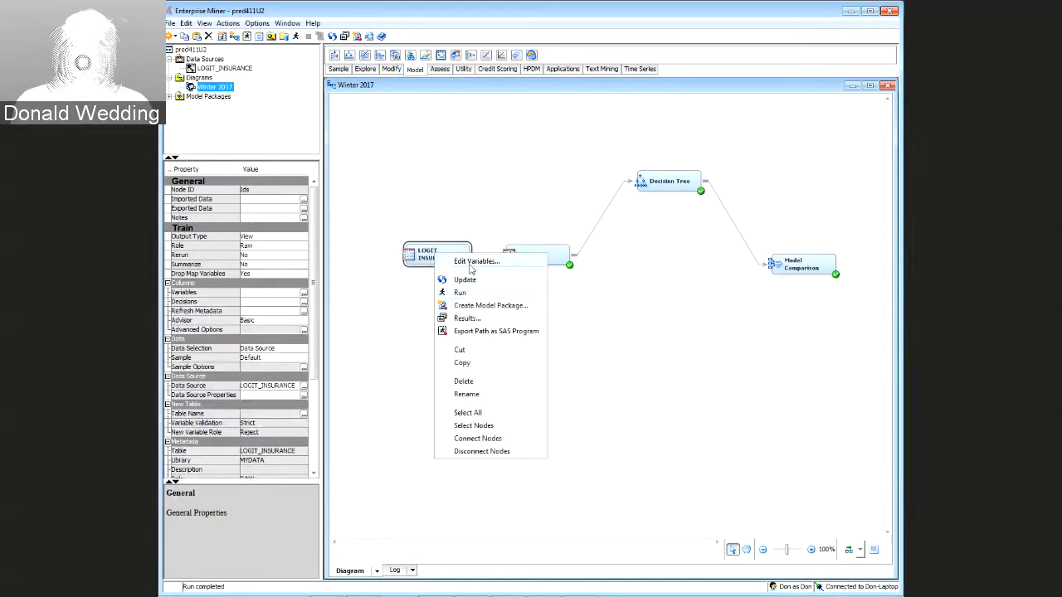
{"action": "left_click", "coordinate": [469, 261]}
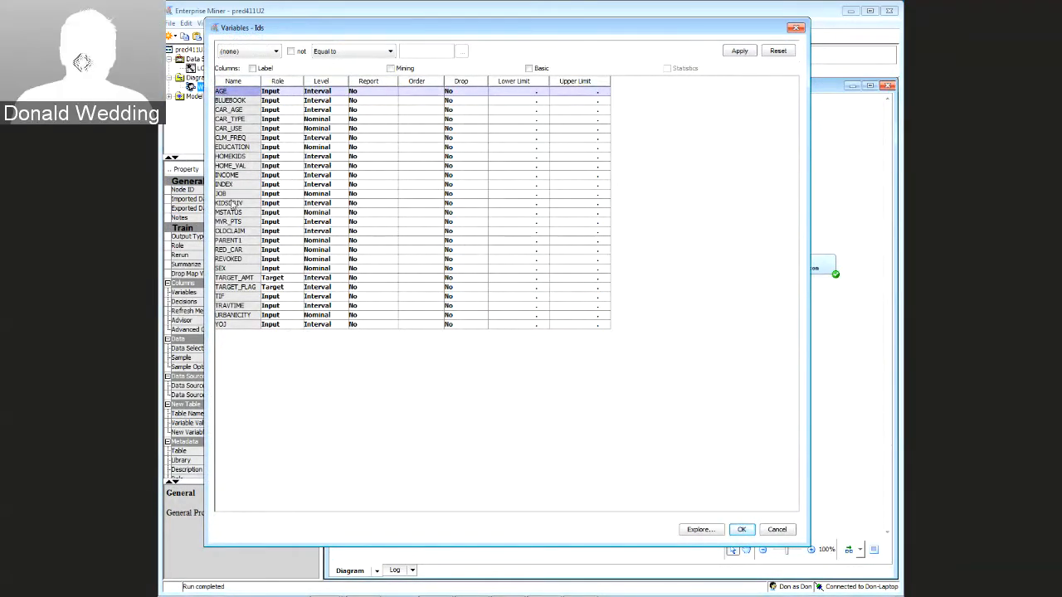
{"action": "left_click", "coordinate": [227, 203], "text": "shift"}
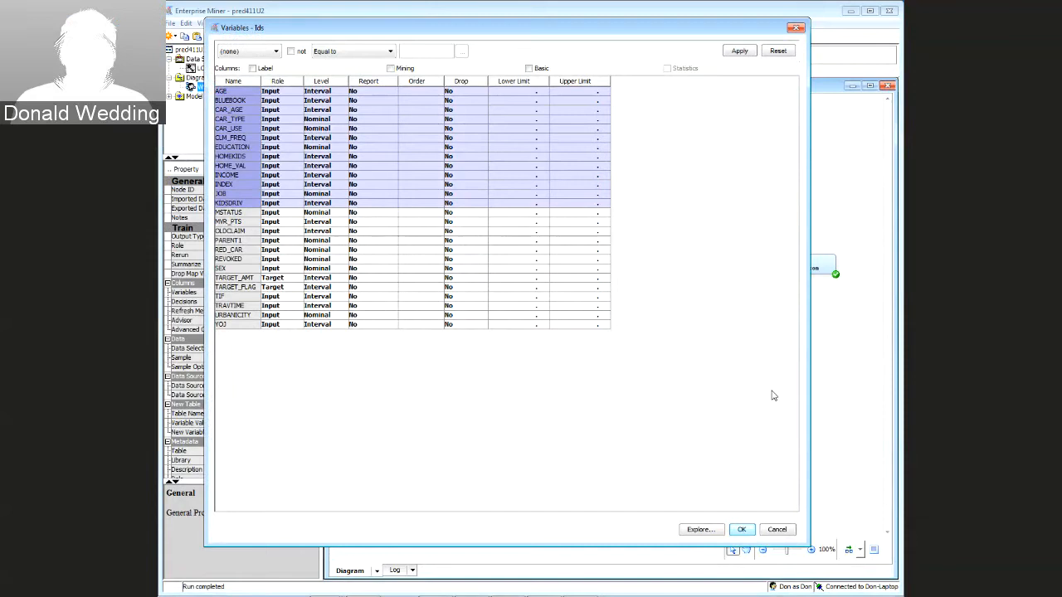
{"action": "left_click", "coordinate": [700, 529]}
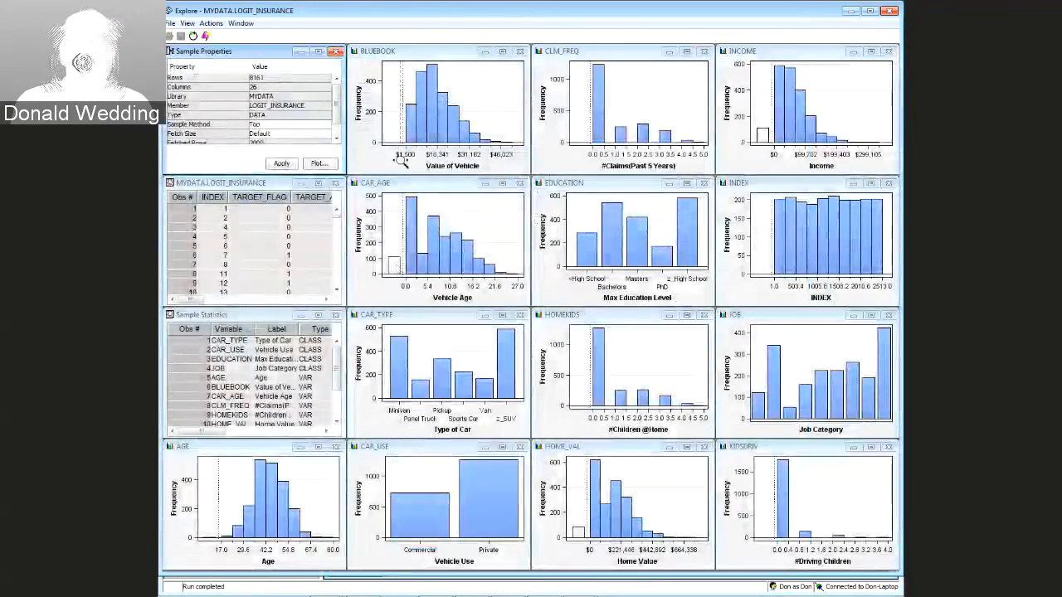
Maximize the MYDATA.LOGIT_INSURANCE table to examine records with missing Income, then close the exploration and cancel the variables dialog
{"action": "left_click", "coordinate": [319, 184]}
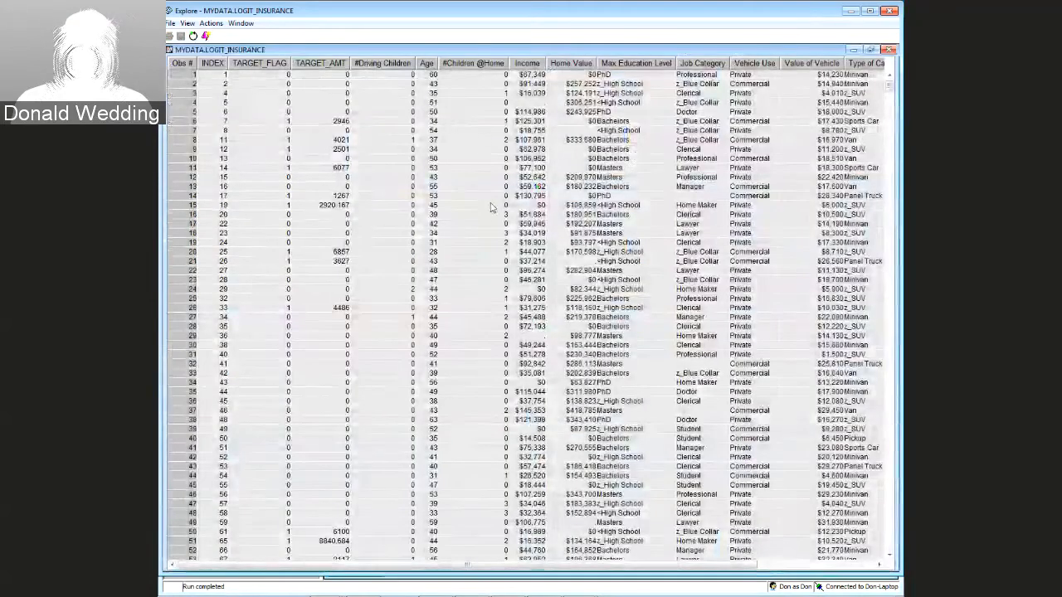
{"action": "scroll", "coordinate": [487, 208], "scroll_direction": "down", "scroll_amount": 4}
{"action": "scroll", "coordinate": [487, 209], "scroll_direction": "down", "scroll_amount": 10}
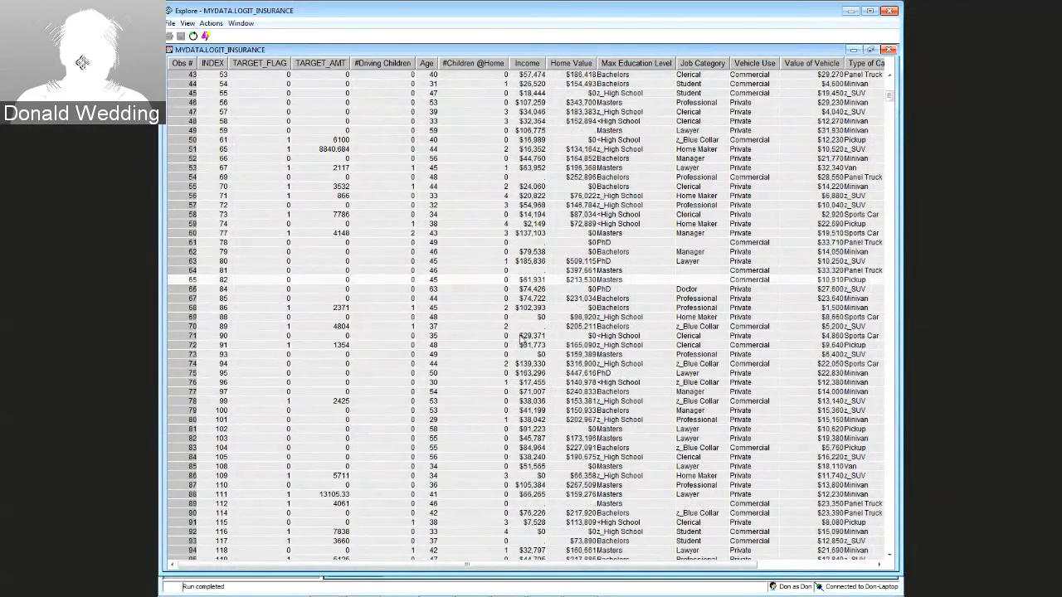
{"action": "left_click", "coordinate": [534, 179]}
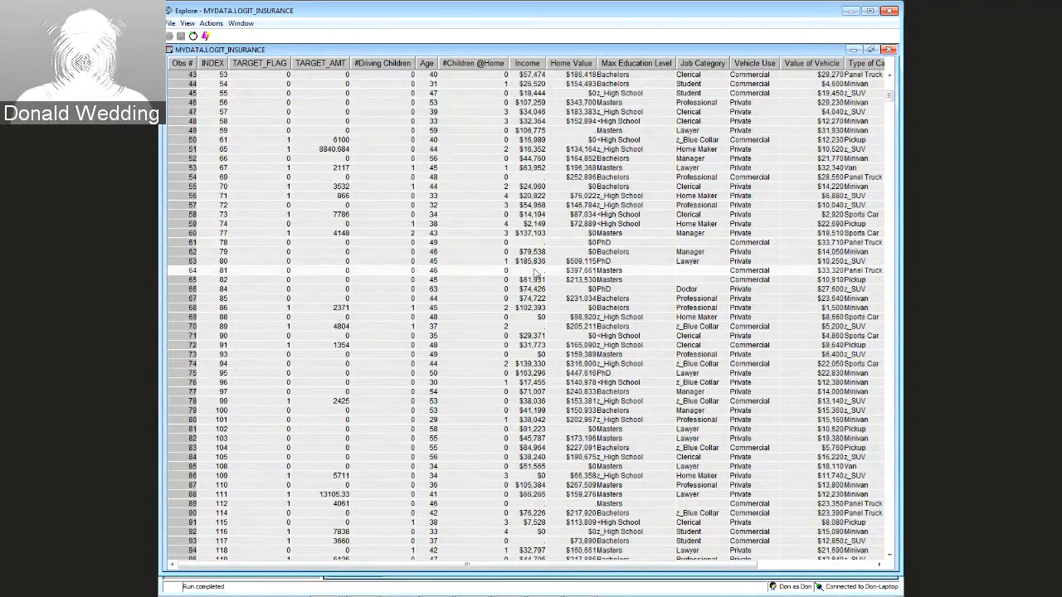
{"action": "left_click", "coordinate": [539, 328]}
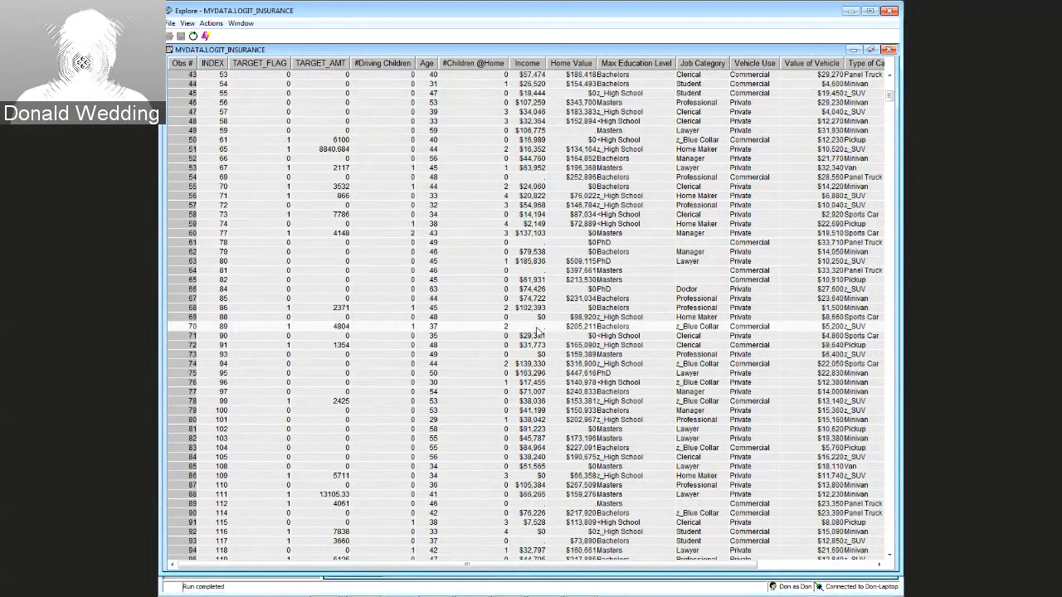
{"action": "left_click", "coordinate": [889, 12]}
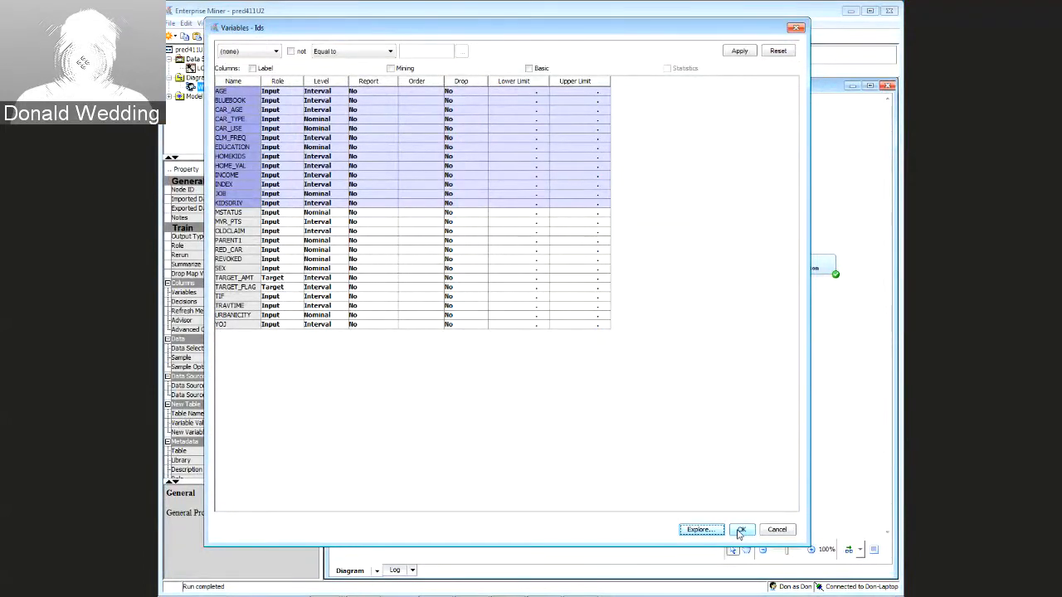
{"action": "left_click", "coordinate": [776, 531]}
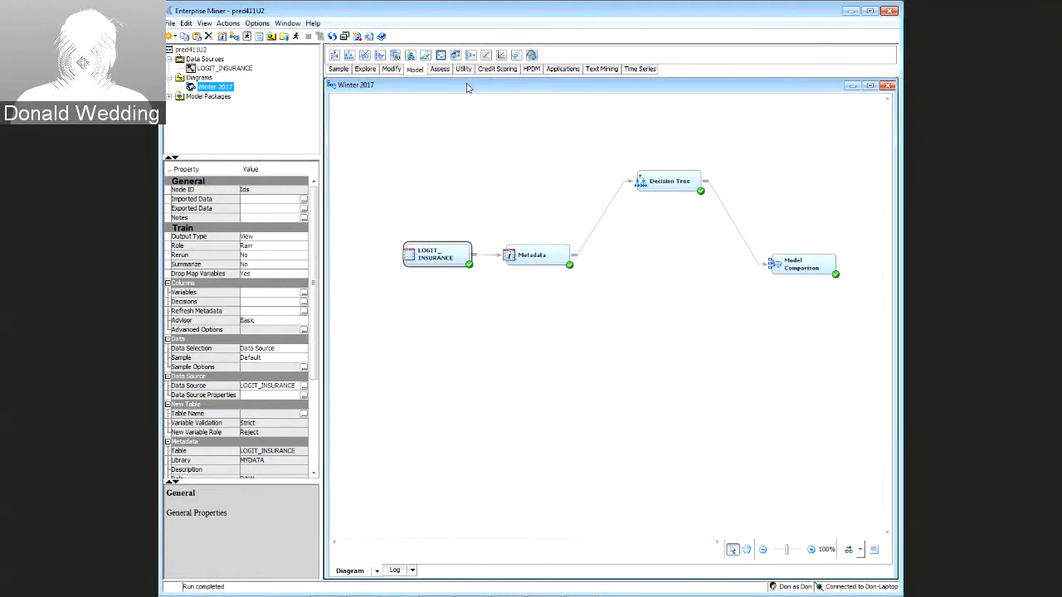
Add an Impute node below the Decision Tree branch, connect the Metadata node to it, and check its default interval input method
{"action": "left_click", "coordinate": [391, 70]}
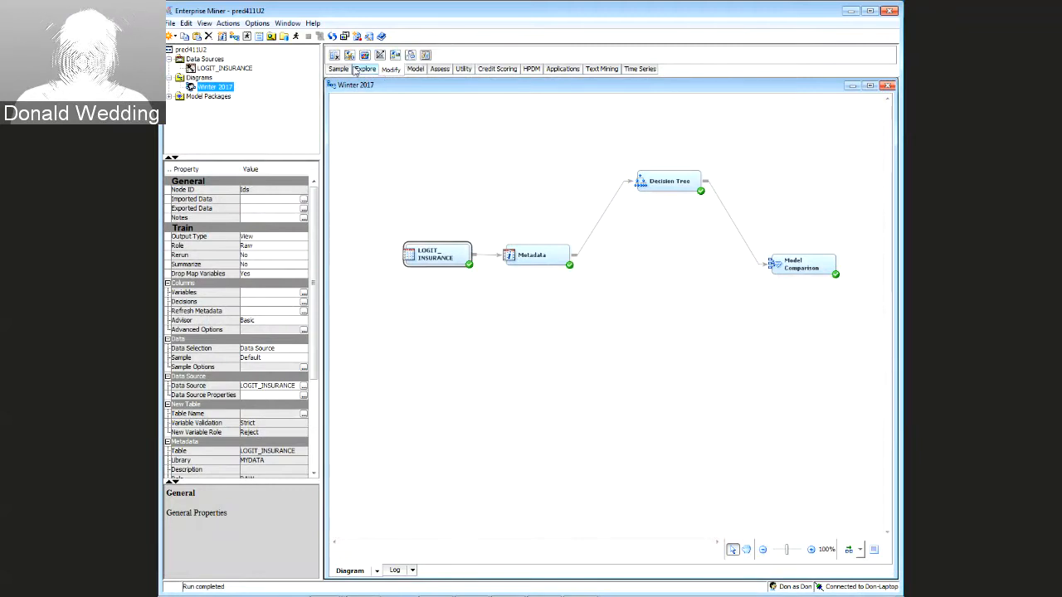
{"action": "left_click_drag", "start_coordinate": [350, 58], "coordinate": [611, 343]}
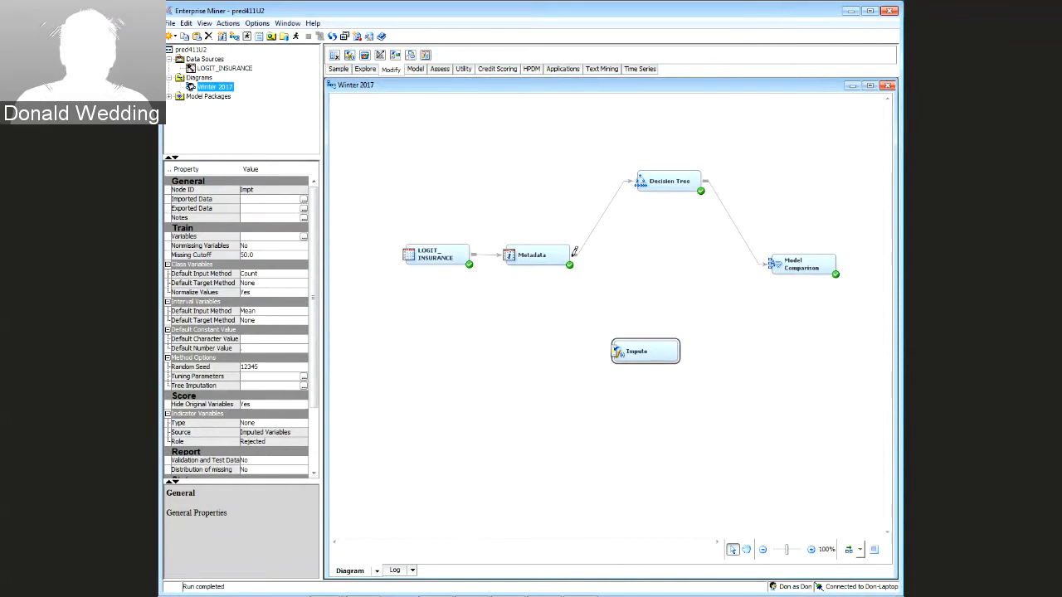
{"action": "left_click_drag", "start_coordinate": [574, 255], "coordinate": [617, 346]}
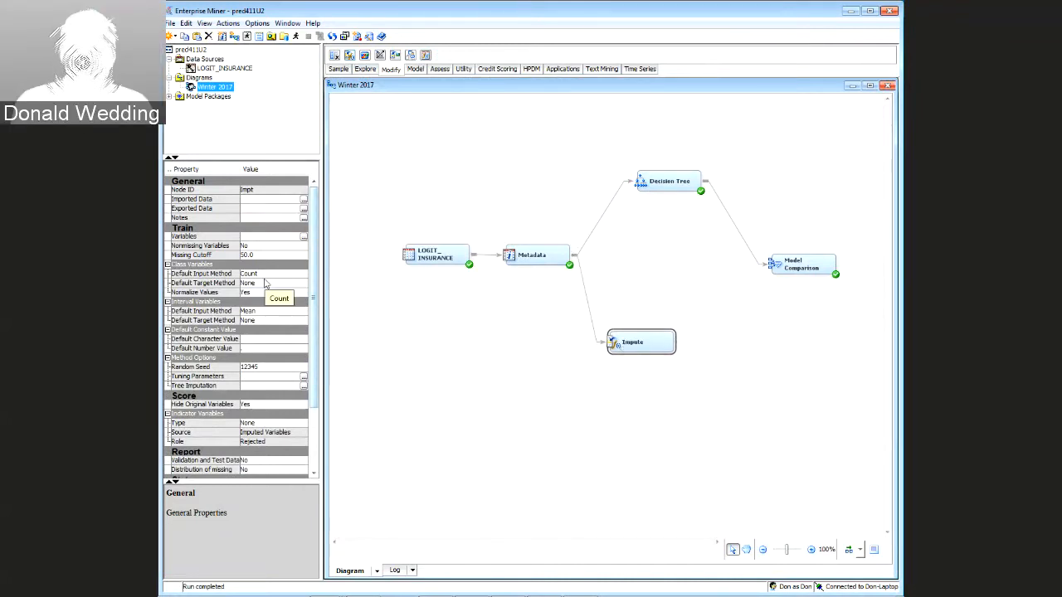
{"action": "left_click", "coordinate": [234, 312]}
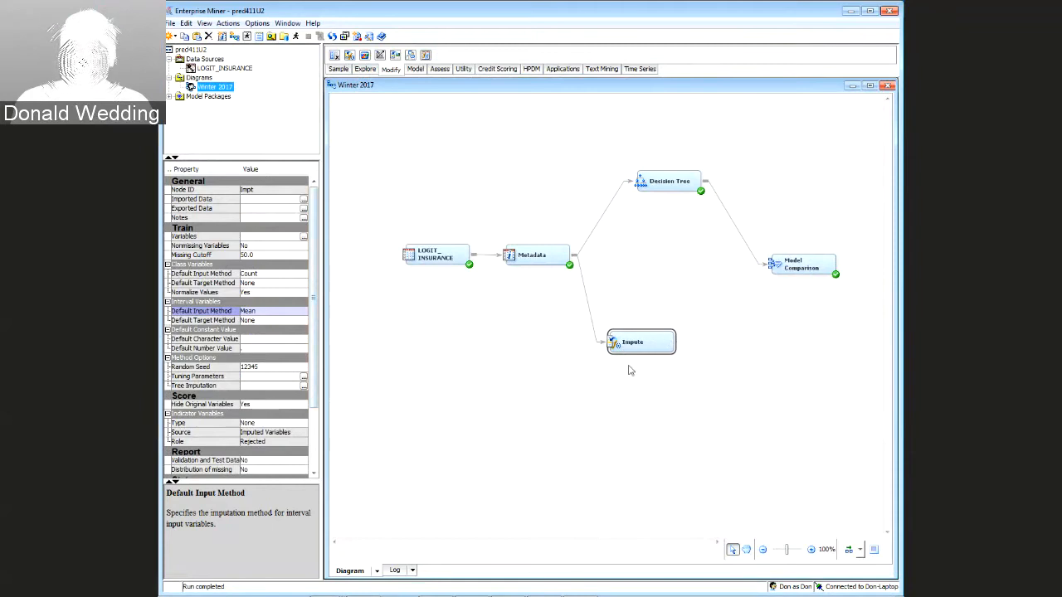
Add a Regression node connected from the Impute node and set its selection model to Stepwise
{"action": "left_click", "coordinate": [414, 70]}
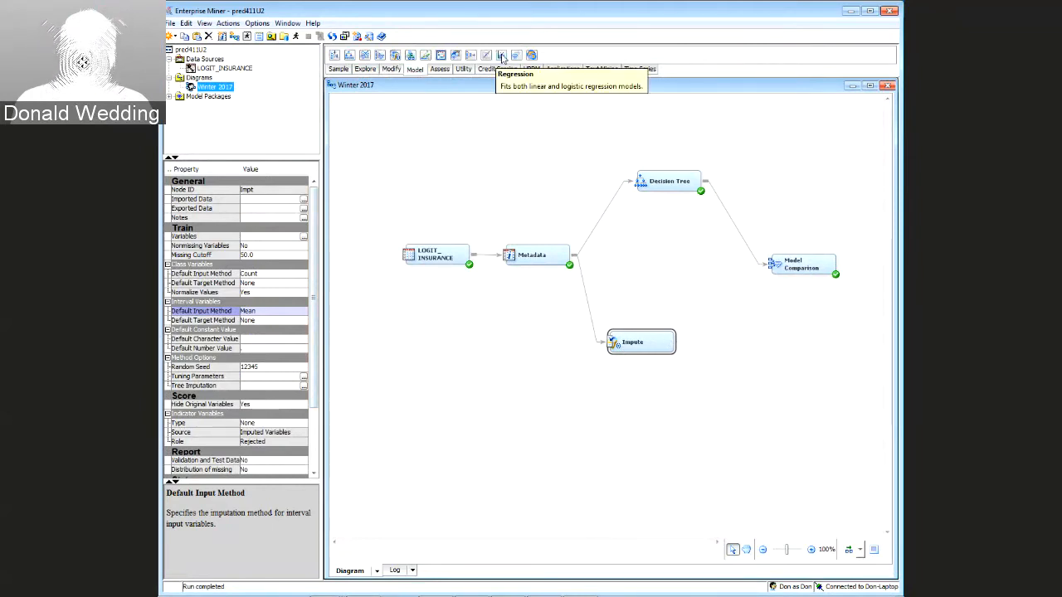
{"action": "left_click_drag", "start_coordinate": [501, 56], "coordinate": [709, 343]}
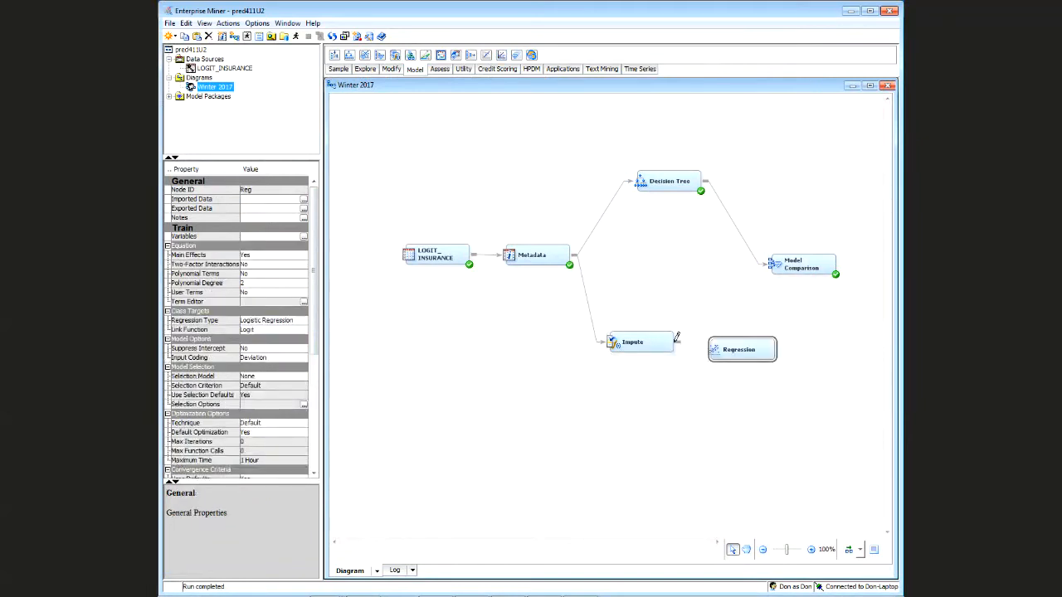
{"action": "left_click_drag", "start_coordinate": [723, 350], "coordinate": [713, 345]}
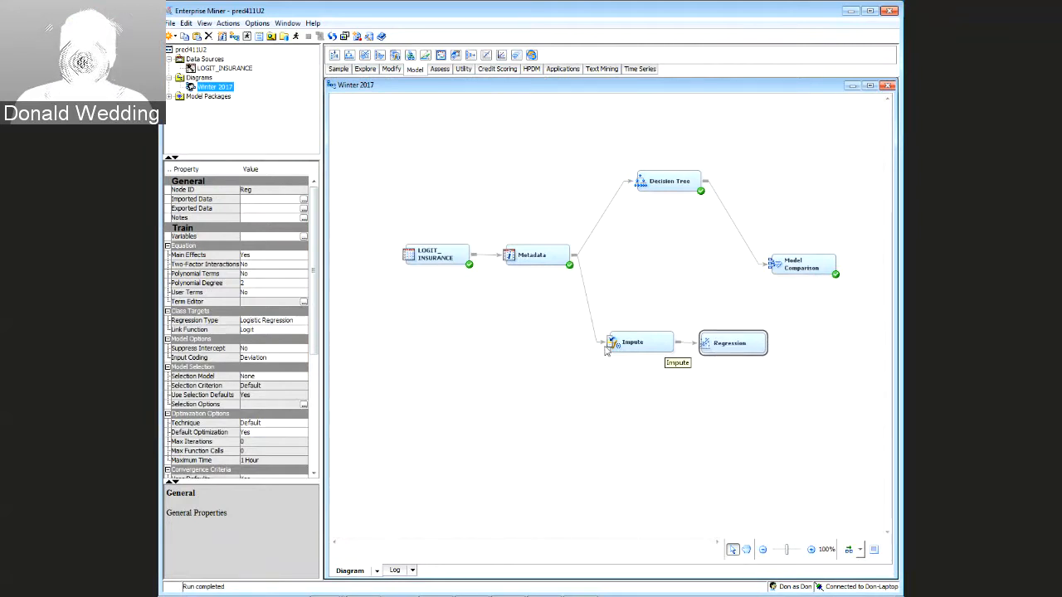
{"action": "left_click", "coordinate": [259, 378]}
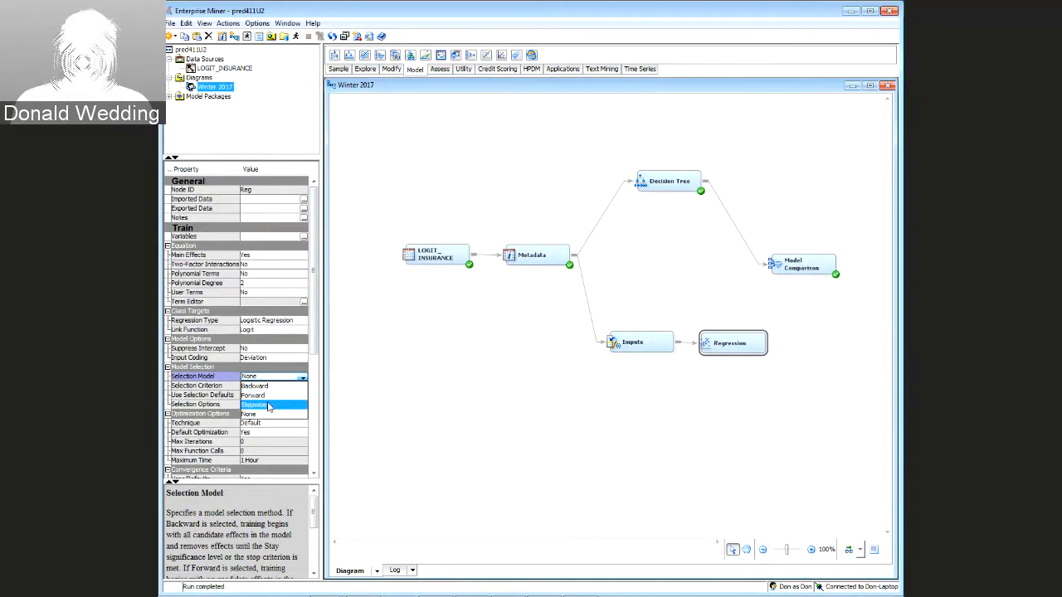
{"action": "left_click", "coordinate": [268, 405]}
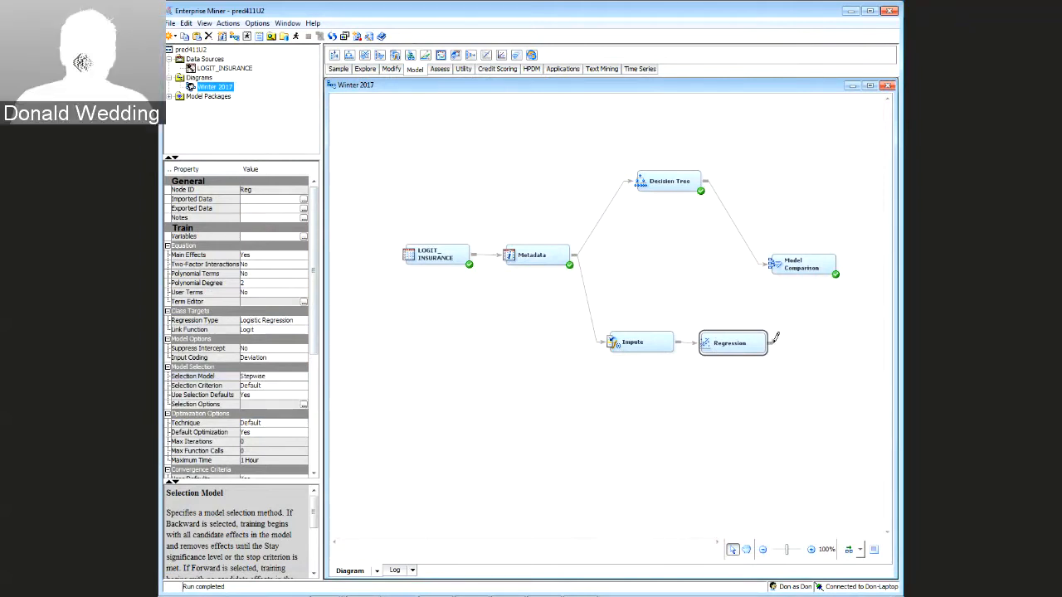
Connect the Regression node to Model Comparison, run the path through Model Comparison, and open its results
{"action": "mouse_move", "coordinate": [772, 343]}
{"action": "left_mouse_down"}
{"action": "mouse_move", "coordinate": [736, 266]}
{"action": "mouse_move", "coordinate": [838, 261]}
{"action": "mouse_move", "coordinate": [817, 246]}
{"action": "left_mouse_up"}
{"action": "right_click", "coordinate": [816, 247]}
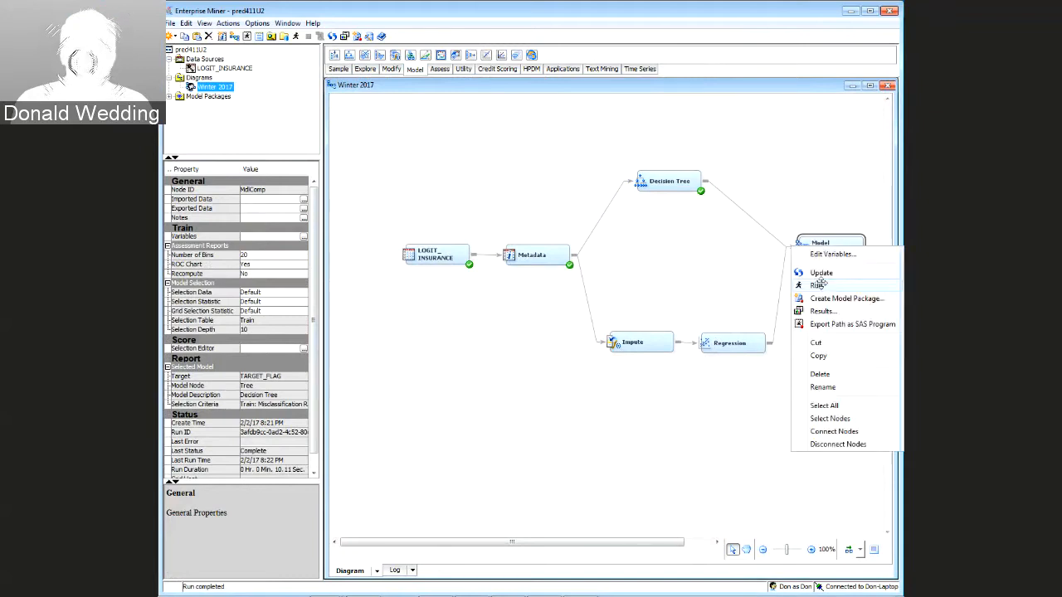
{"action": "left_click", "coordinate": [819, 281]}
{"action": "left_click", "coordinate": [586, 356]}
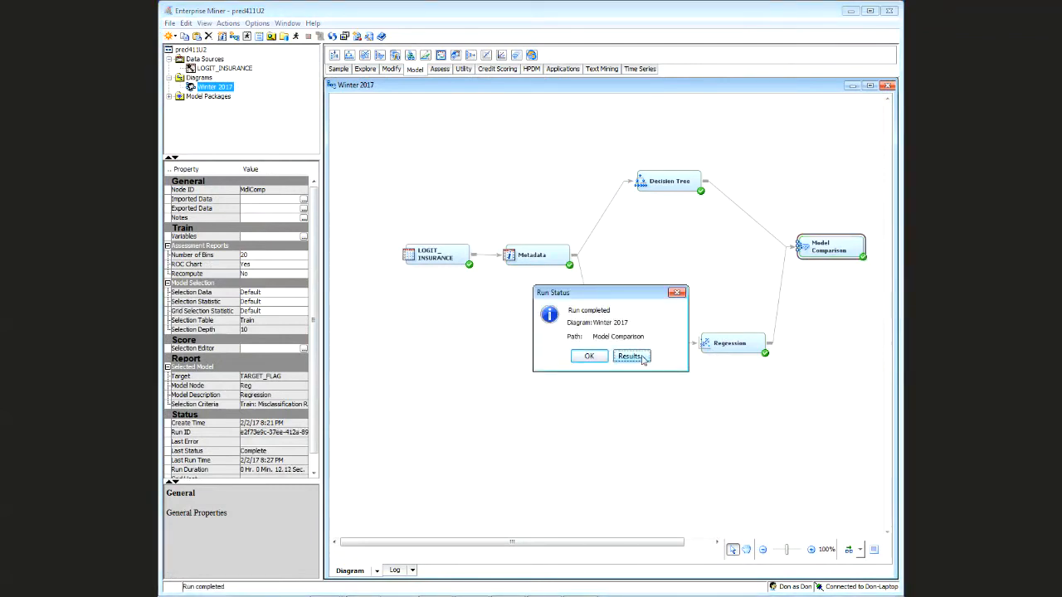
{"action": "left_click", "coordinate": [631, 358]}
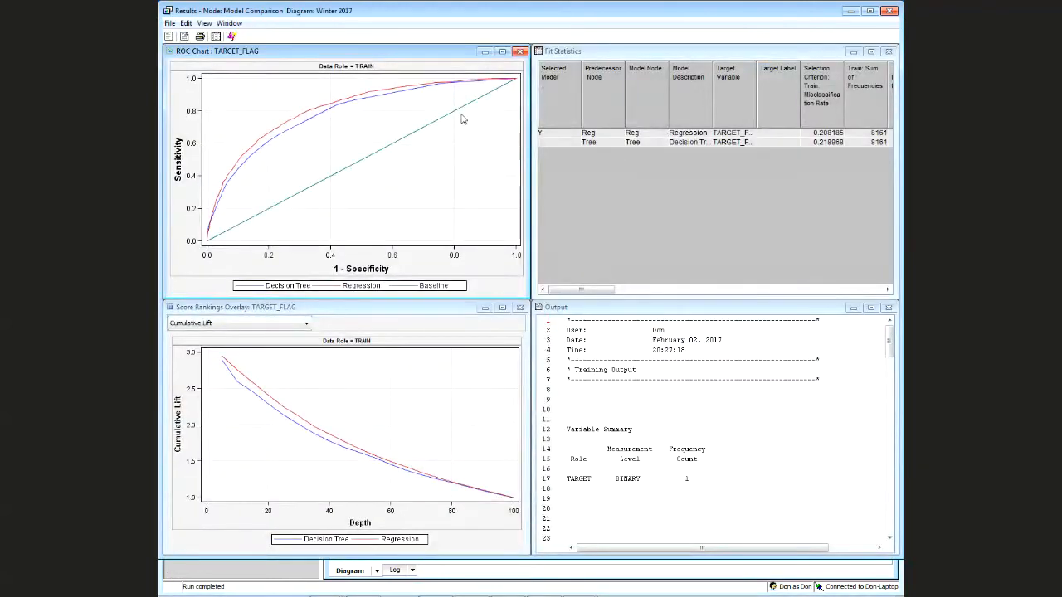
Maximize the TARGET_FLAG ROC chart, highlight the Regression and Decision Tree curves to compare them, then close the results
{"action": "left_click", "coordinate": [502, 52]}
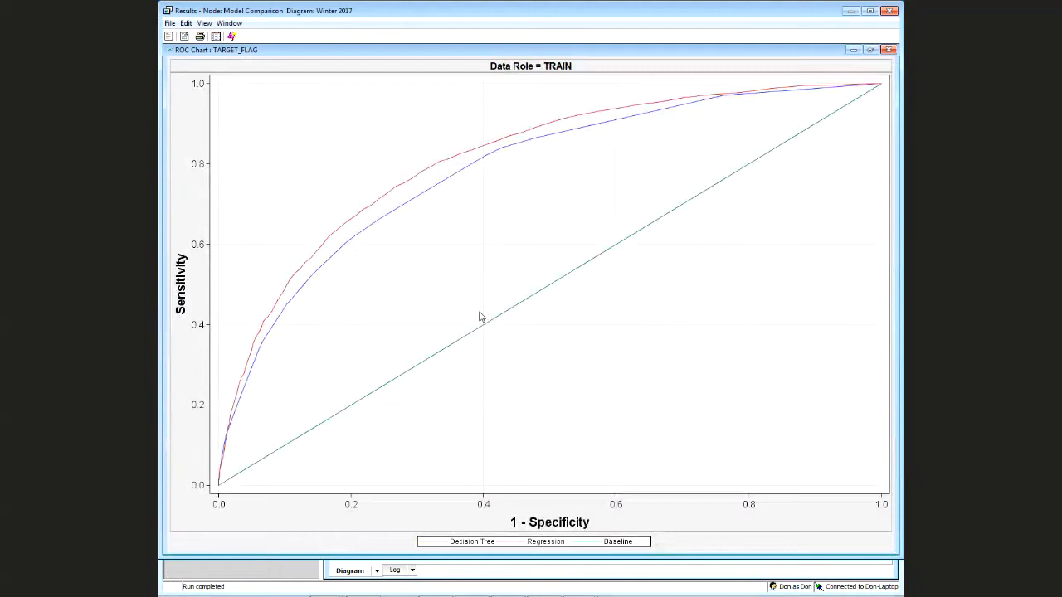
{"action": "left_click", "coordinate": [535, 543]}
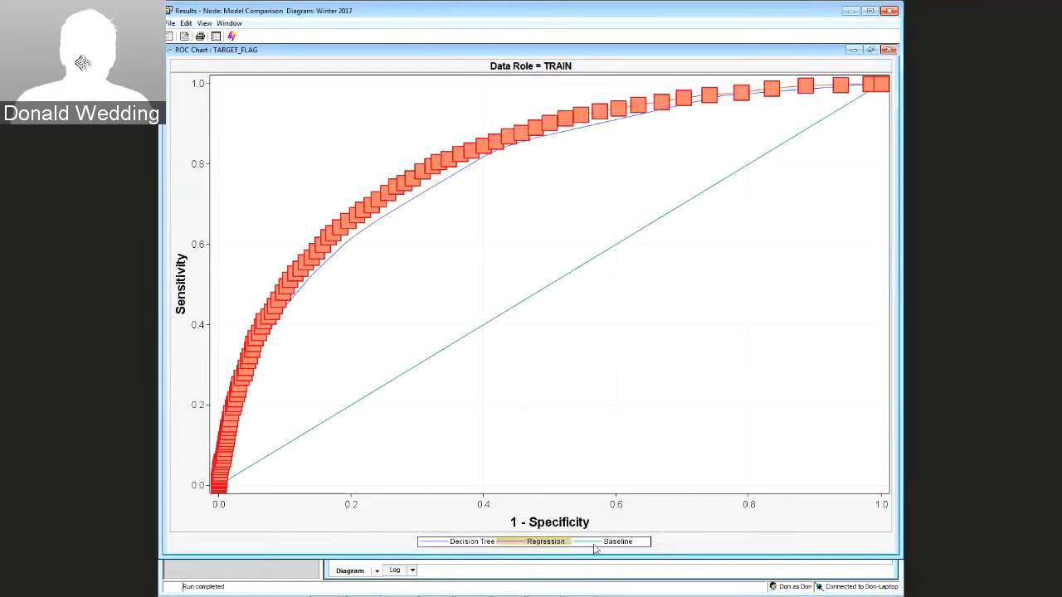
{"action": "left_click", "coordinate": [472, 543]}
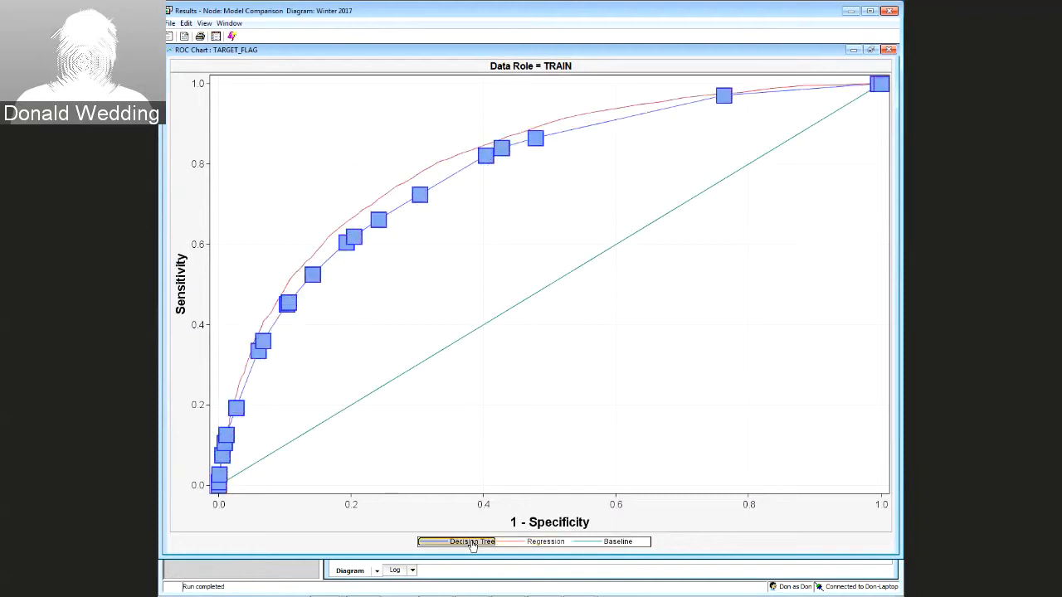
{"action": "left_click", "coordinate": [426, 305]}
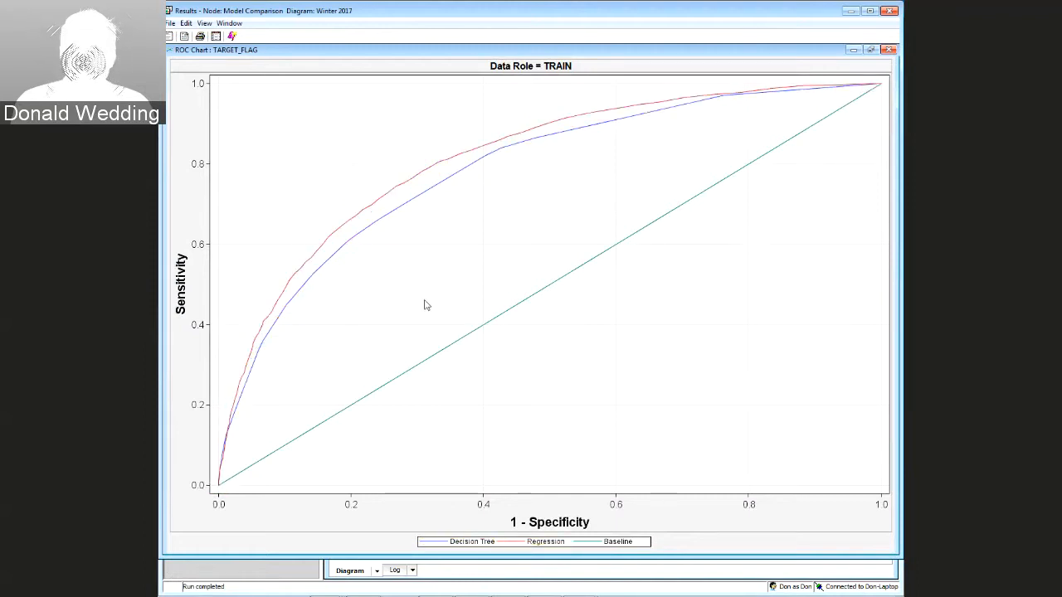
{"action": "left_click", "coordinate": [767, 35]}
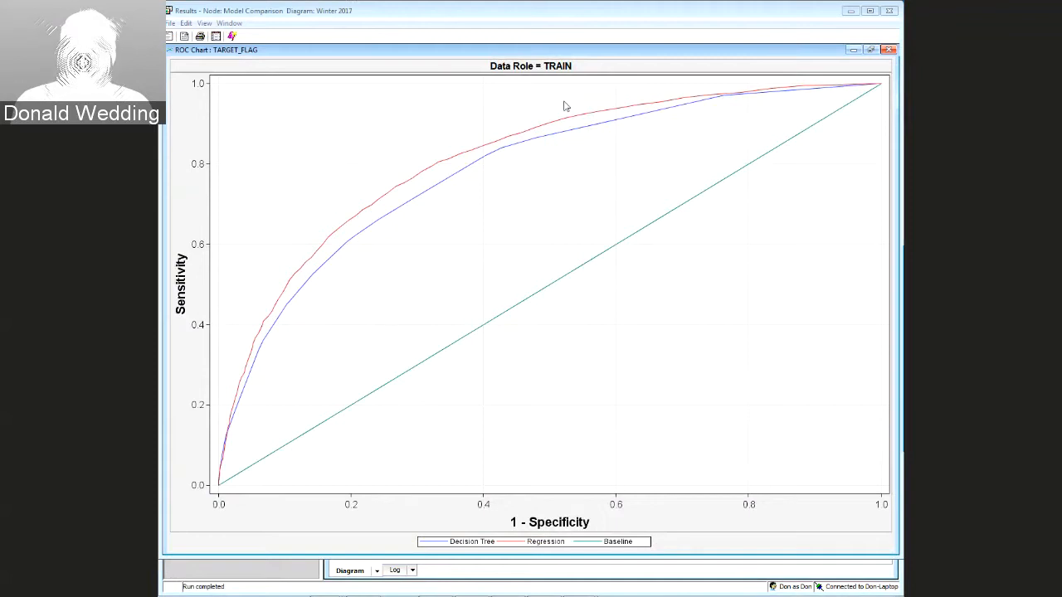
{"action": "left_click", "coordinate": [891, 11]}
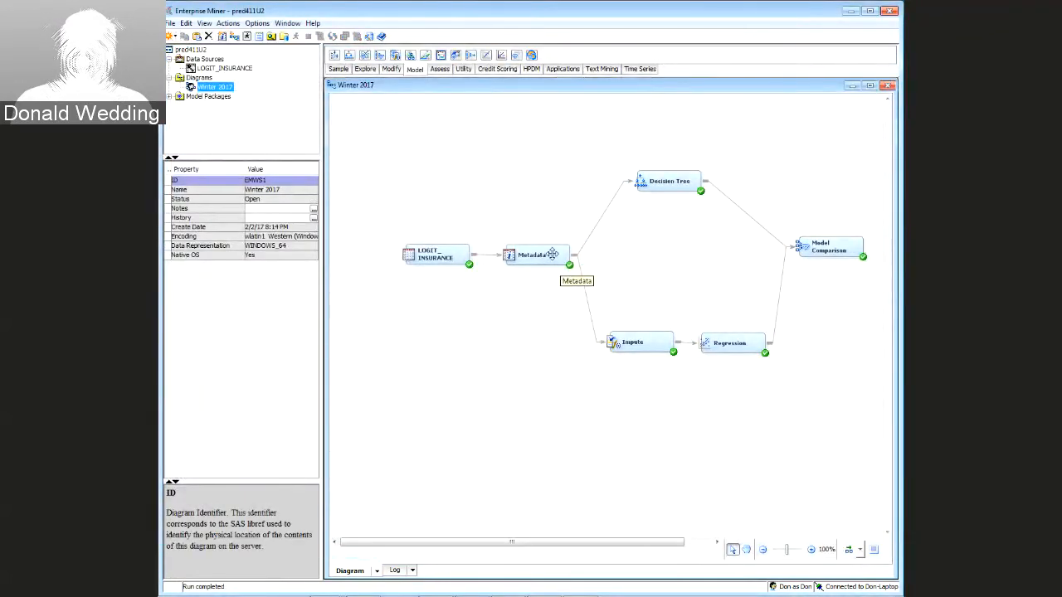
Delete the links from Metadata to Decision Tree and Impute, and shift the LOGIT_INSURANCE and Metadata nodes away from the models to make room
{"action": "left_click", "coordinate": [584, 240]}
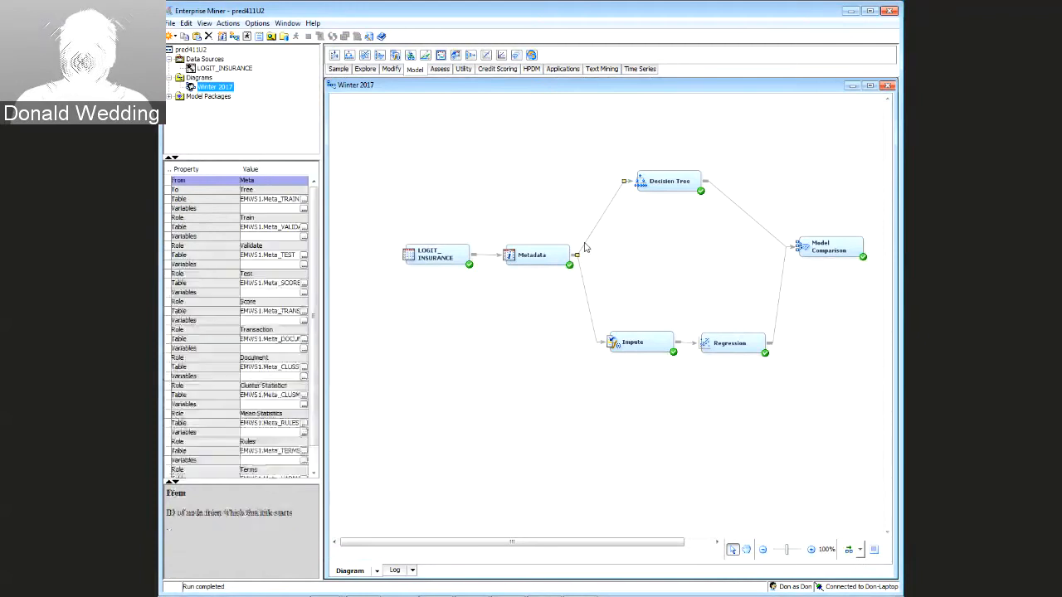
{"action": "key", "text": "Delete"}
{"action": "left_click", "coordinate": [588, 311]}
{"action": "key", "text": "Delete"}
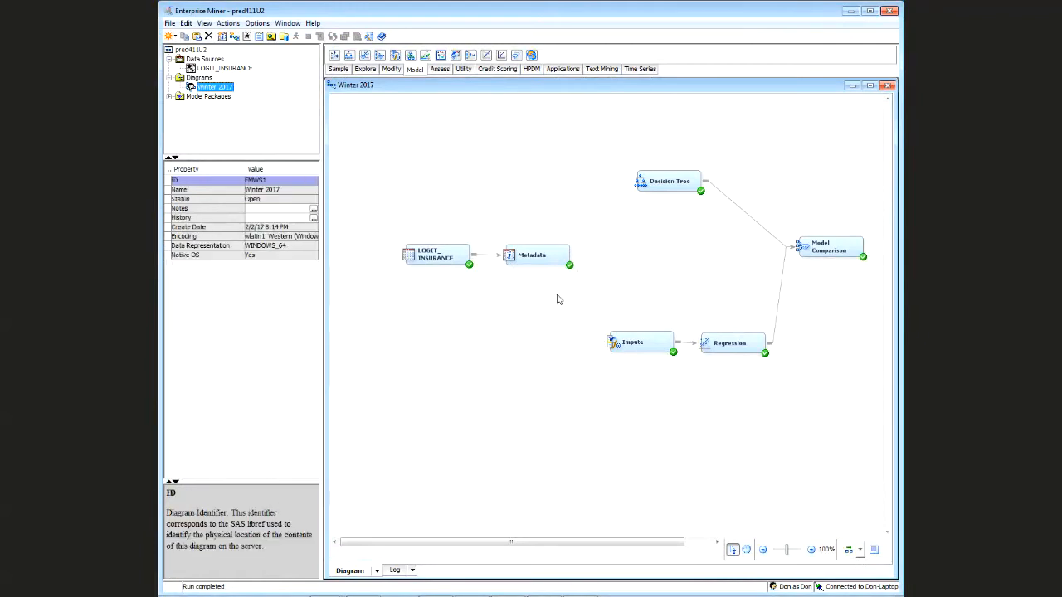
{"action": "left_click_drag", "start_coordinate": [386, 213], "coordinate": [578, 303]}
{"action": "left_click_drag", "start_coordinate": [548, 260], "coordinate": [499, 259]}
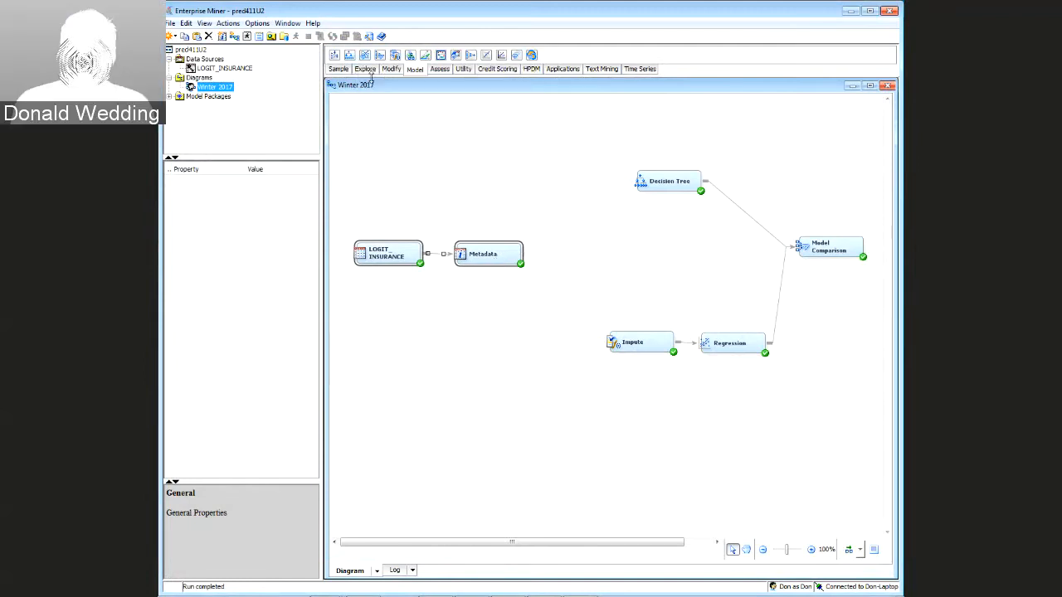
Add a Data Partition node connected from Metadata, and link its output to both Decision Tree and Impute
{"action": "left_click", "coordinate": [338, 69]}
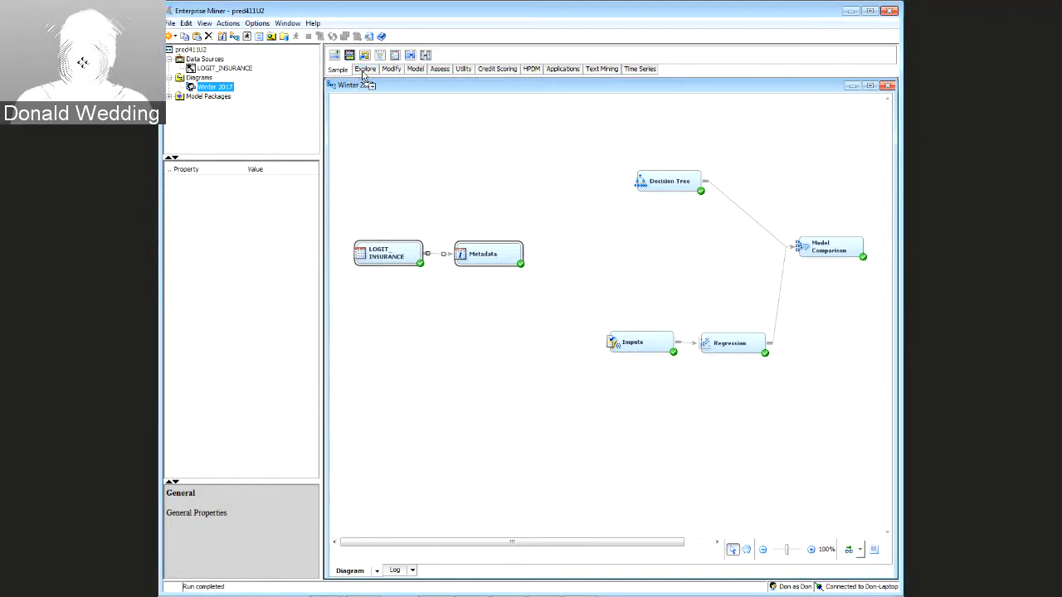
{"action": "left_click_drag", "start_coordinate": [363, 74], "coordinate": [564, 248]}
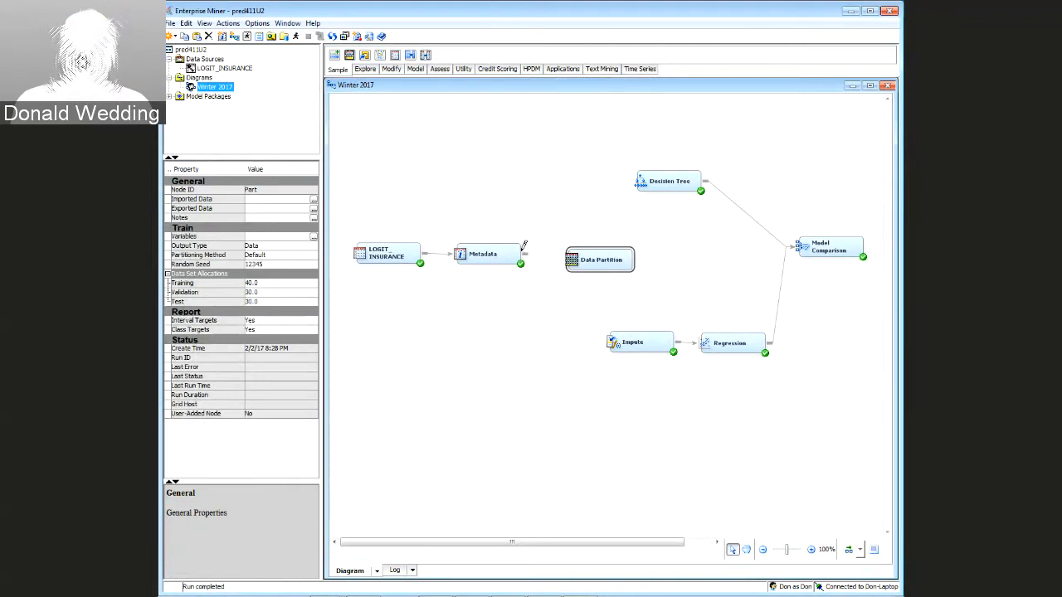
{"action": "mouse_move", "coordinate": [523, 252]}
{"action": "left_mouse_down"}
{"action": "mouse_move", "coordinate": [578, 258]}
{"action": "mouse_move", "coordinate": [557, 253]}
{"action": "mouse_move", "coordinate": [605, 176]}
{"action": "mouse_move", "coordinate": [643, 182]}
{"action": "left_mouse_up"}
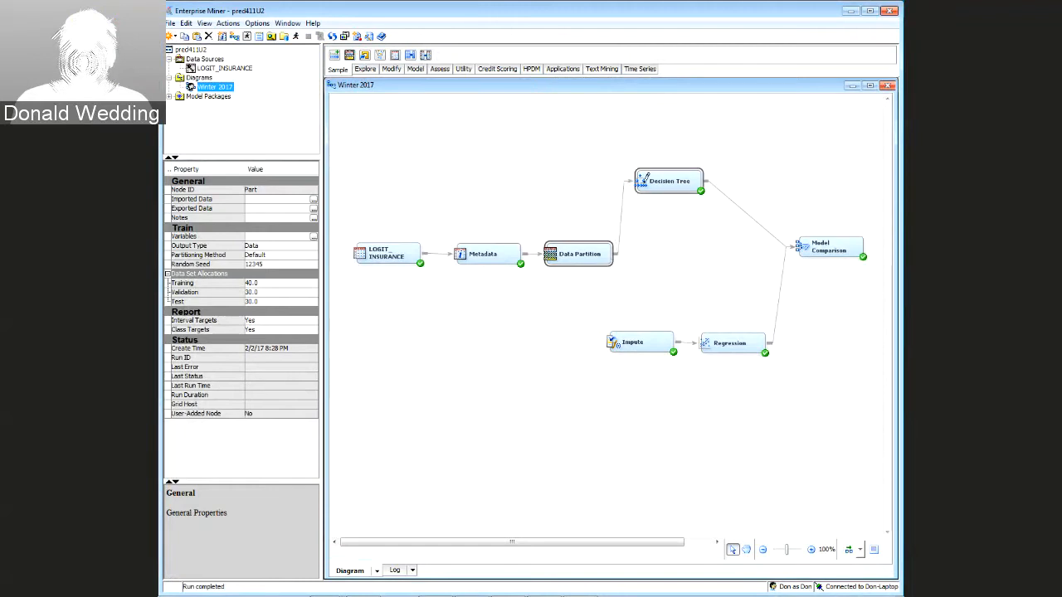
{"action": "left_click", "coordinate": [611, 265]}
{"action": "left_click_drag", "start_coordinate": [617, 256], "coordinate": [609, 340]}
Set the Data Partition node's data set allocations to 70 for Training and 0 for Validation
{"action": "left_click", "coordinate": [576, 258]}
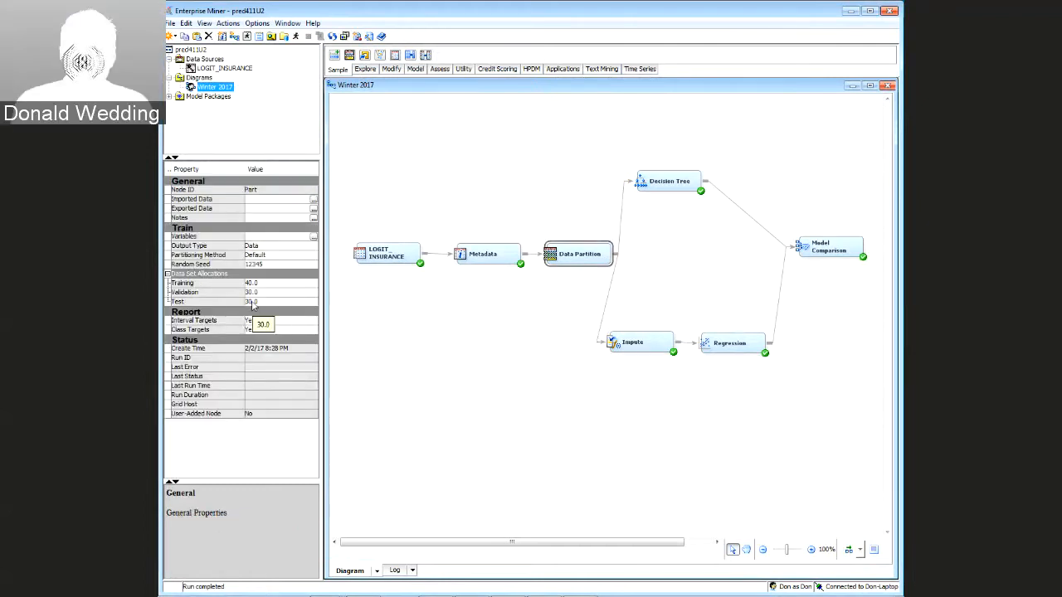
{"action": "left_click", "coordinate": [277, 283]}
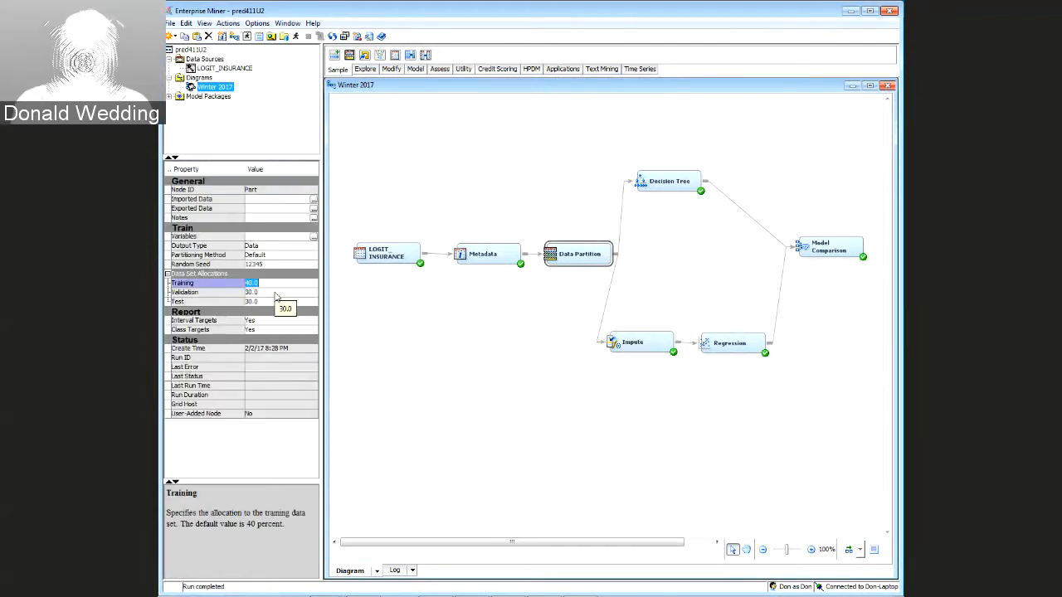
{"action": "type", "text": "70"}
{"action": "left_click", "coordinate": [276, 292]}
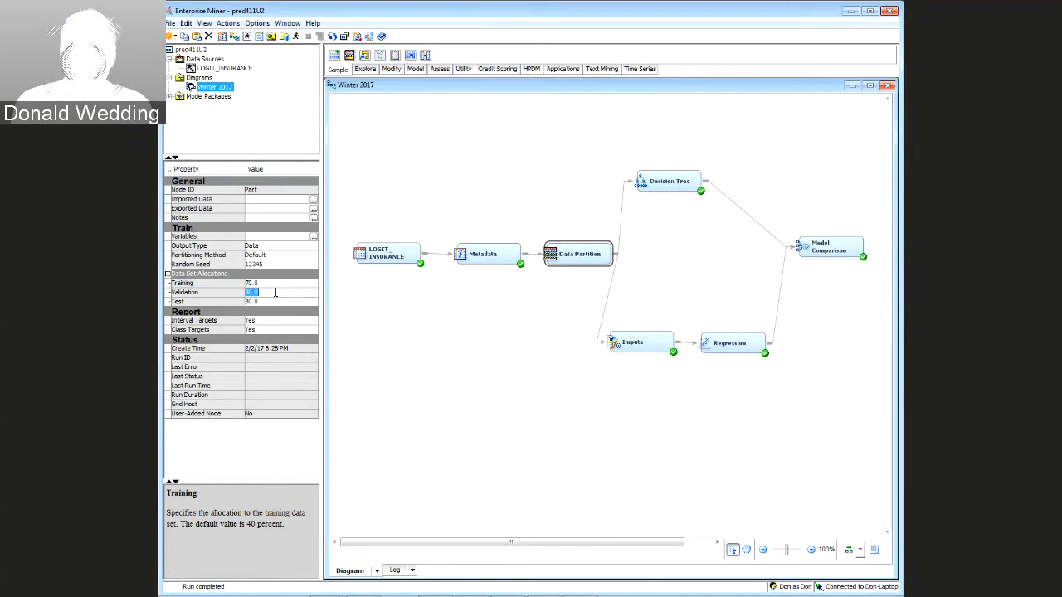
{"action": "type", "text": "0"}
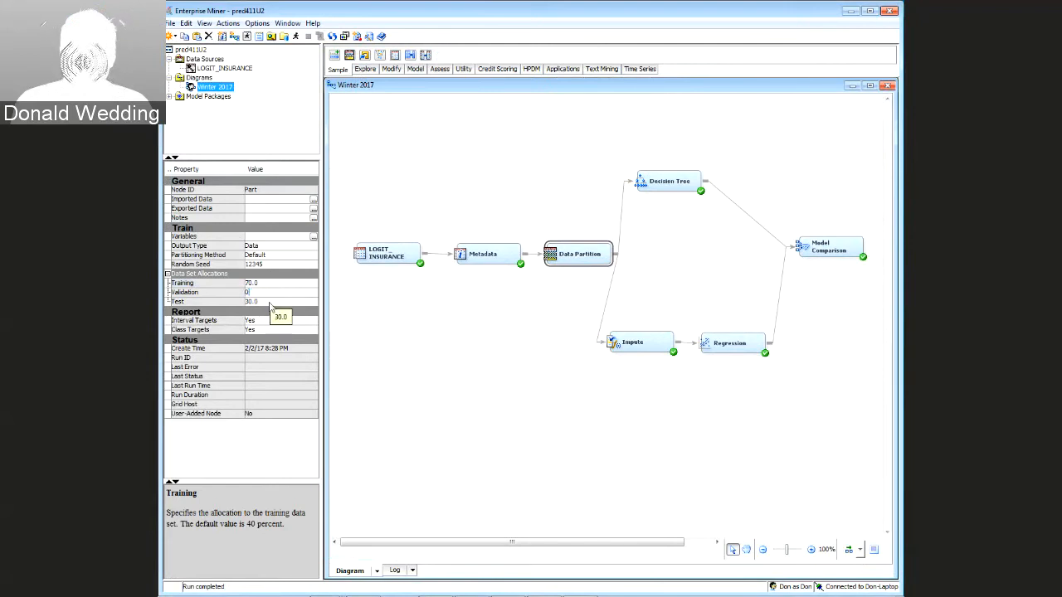
{"action": "left_click", "coordinate": [269, 301]}
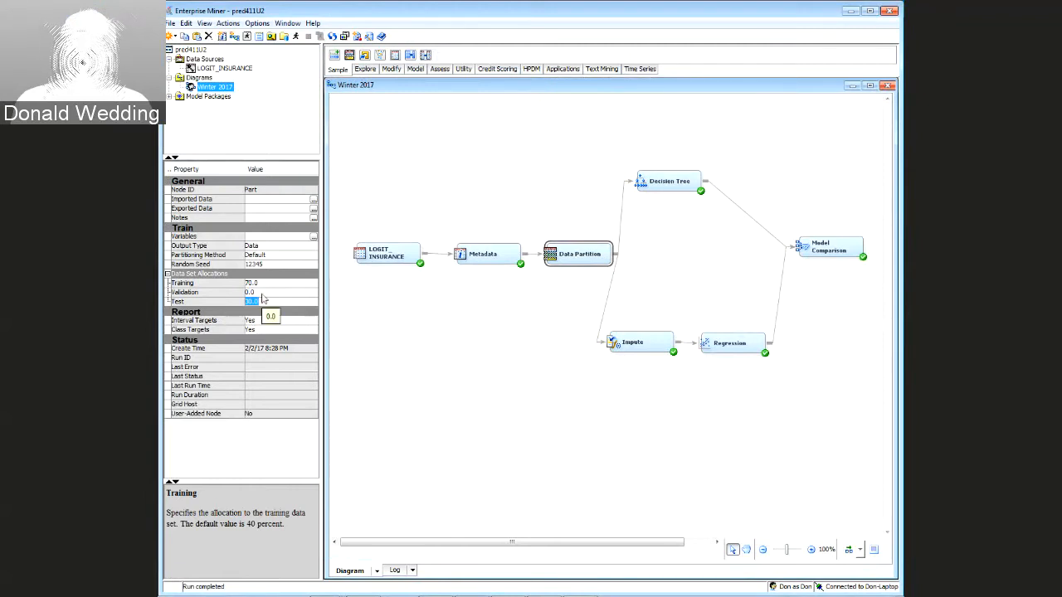
{"action": "left_click", "coordinate": [214, 303]}
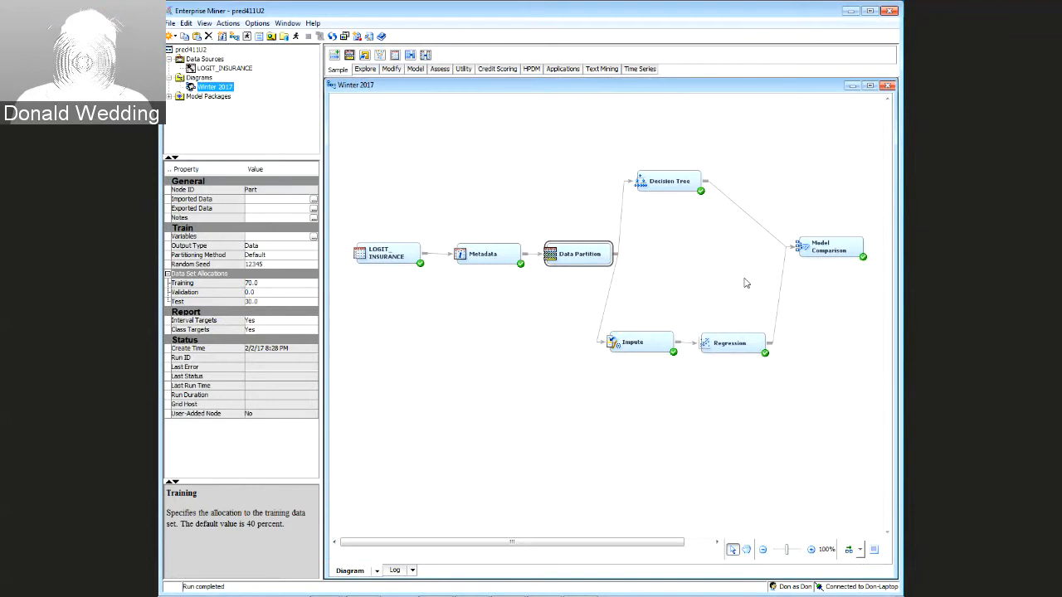
Run the path through Model Comparison with the partitioned data and open its results
{"action": "right_click", "coordinate": [817, 258]}
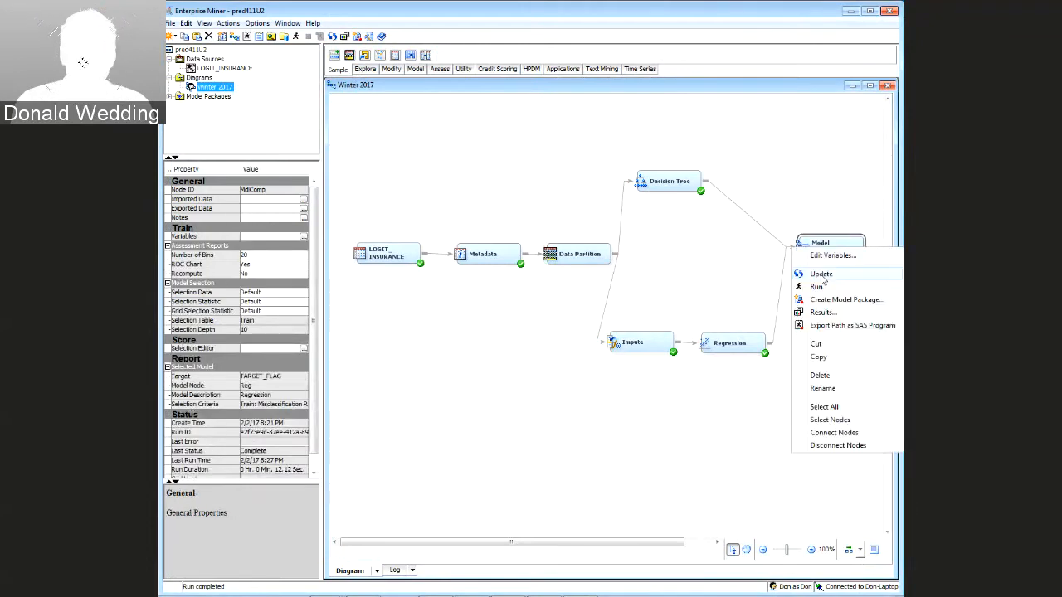
{"action": "left_click", "coordinate": [823, 284]}
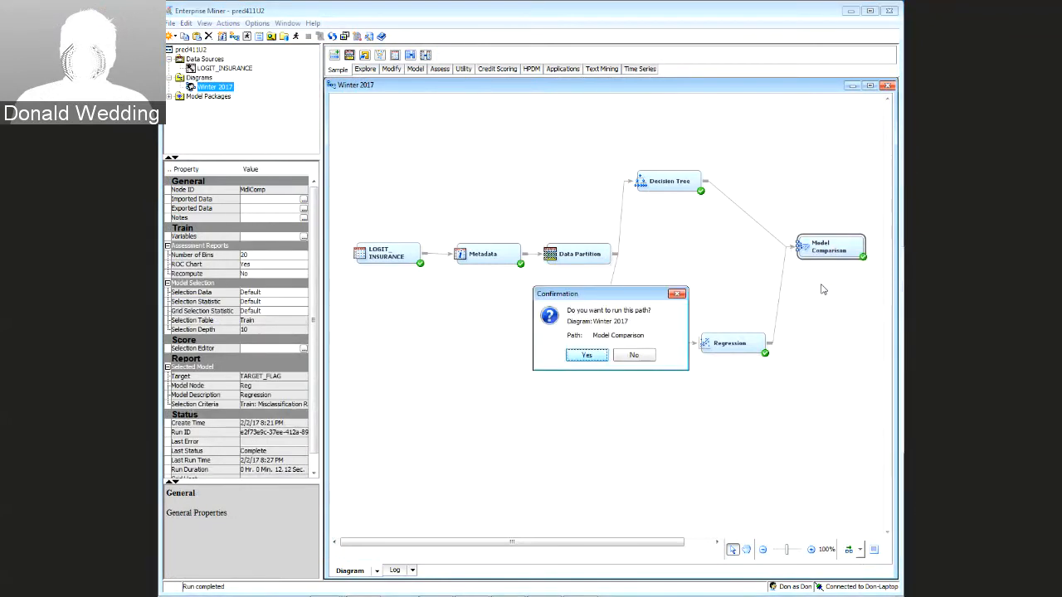
{"action": "left_click", "coordinate": [594, 355]}
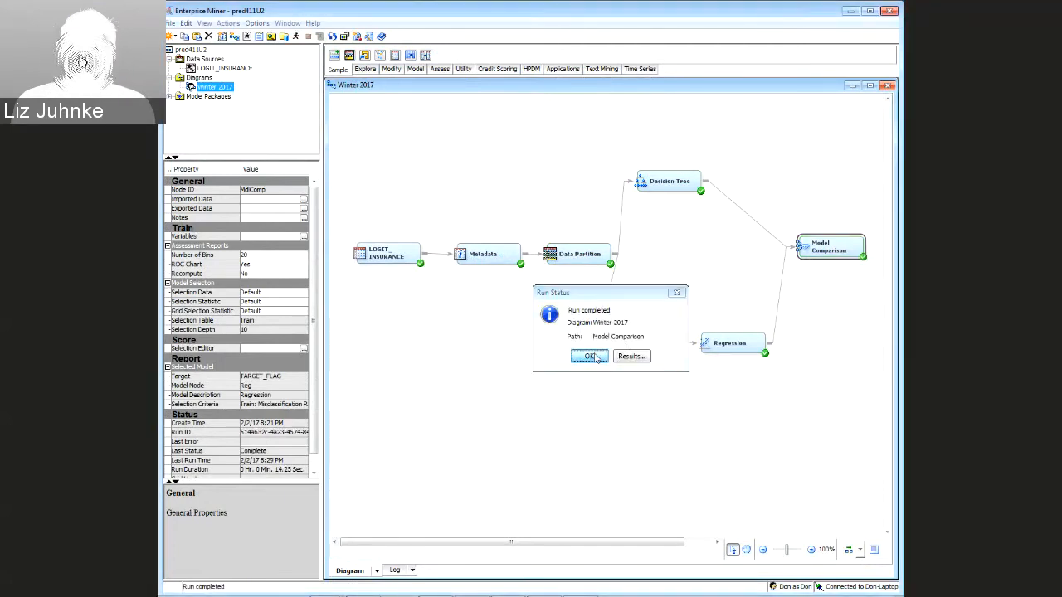
{"action": "left_click", "coordinate": [594, 358]}
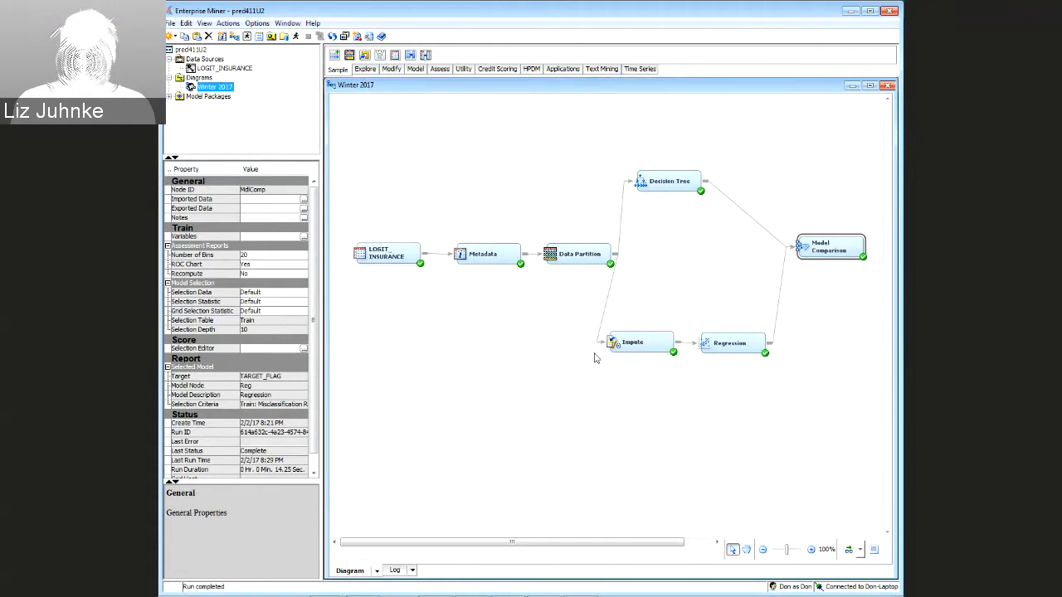
{"action": "right_click", "coordinate": [802, 247]}
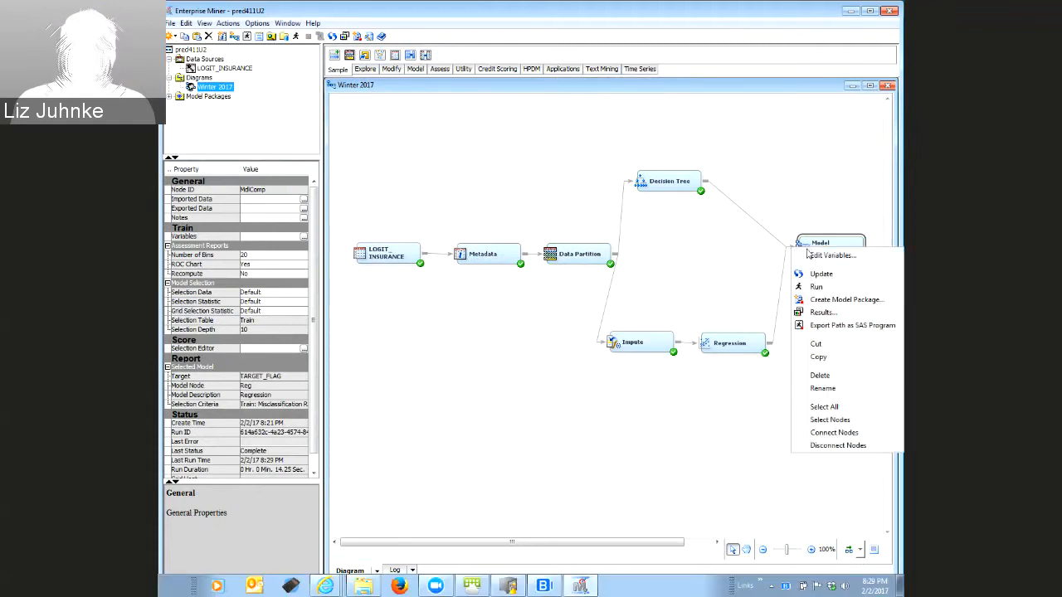
{"action": "left_click", "coordinate": [819, 313]}
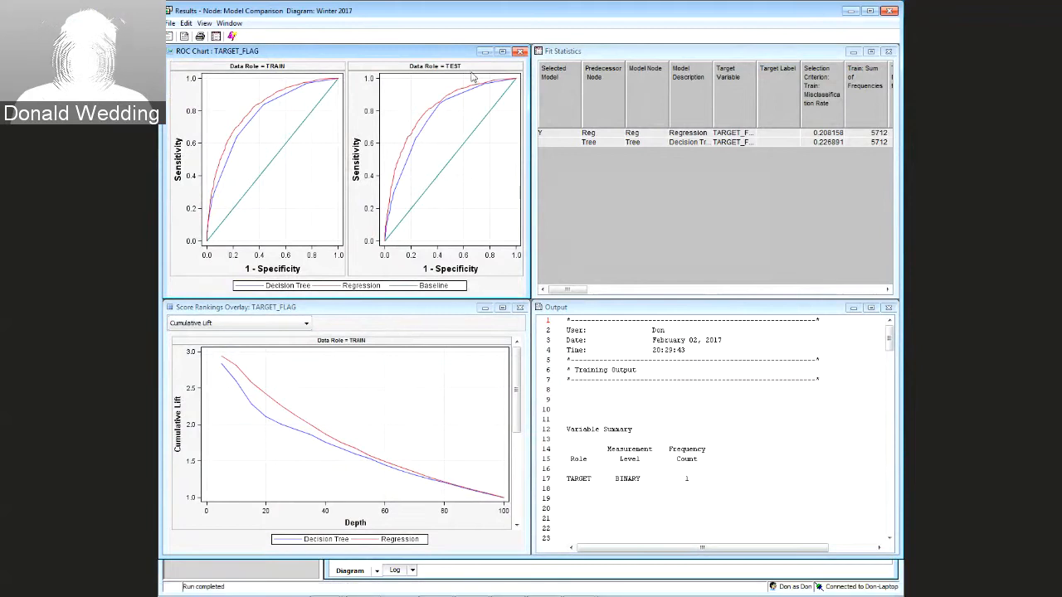
Maximize the TARGET_FLAG ROC chart to compare the TRAIN and TEST curves of both models, then close the results
{"action": "left_click", "coordinate": [502, 52]}
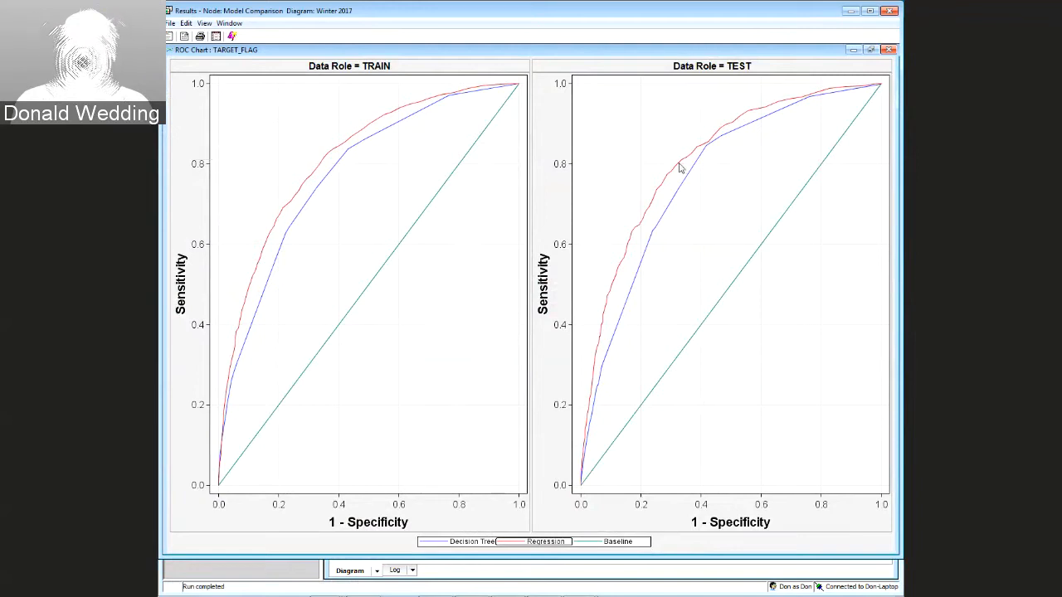
{"action": "mouse_move", "coordinate": [679, 168]}
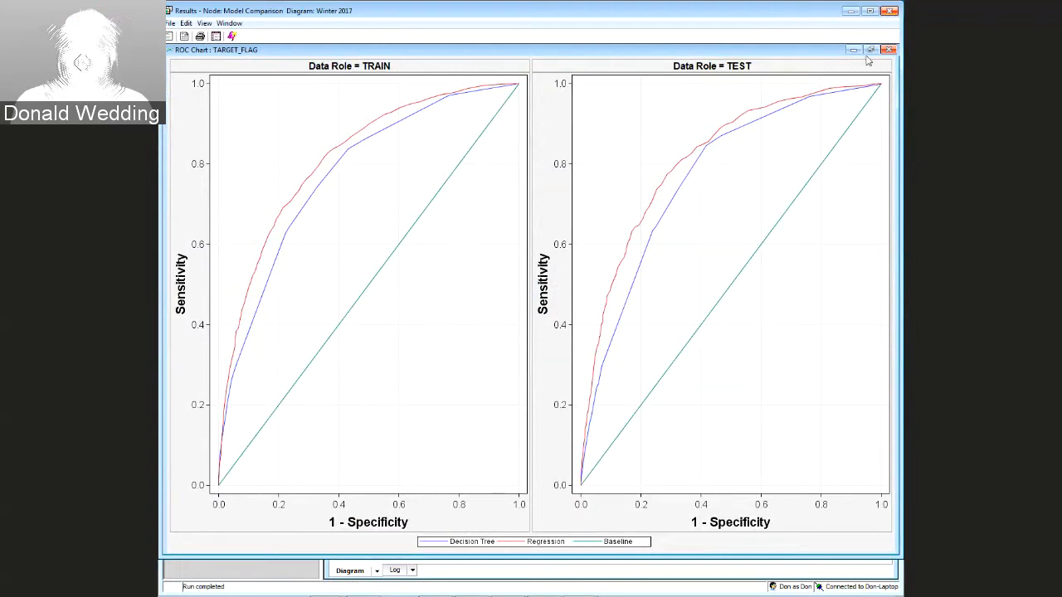
{"action": "left_click", "coordinate": [889, 11]}
{"action": "left_click", "coordinate": [692, 315]}
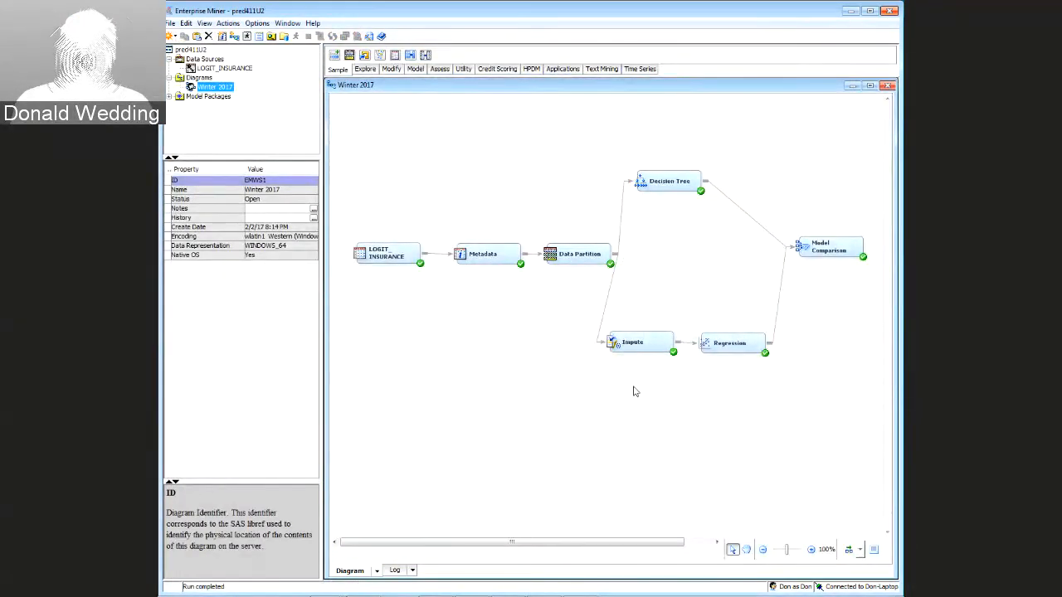
{"action": "left_click", "coordinate": [641, 347]}
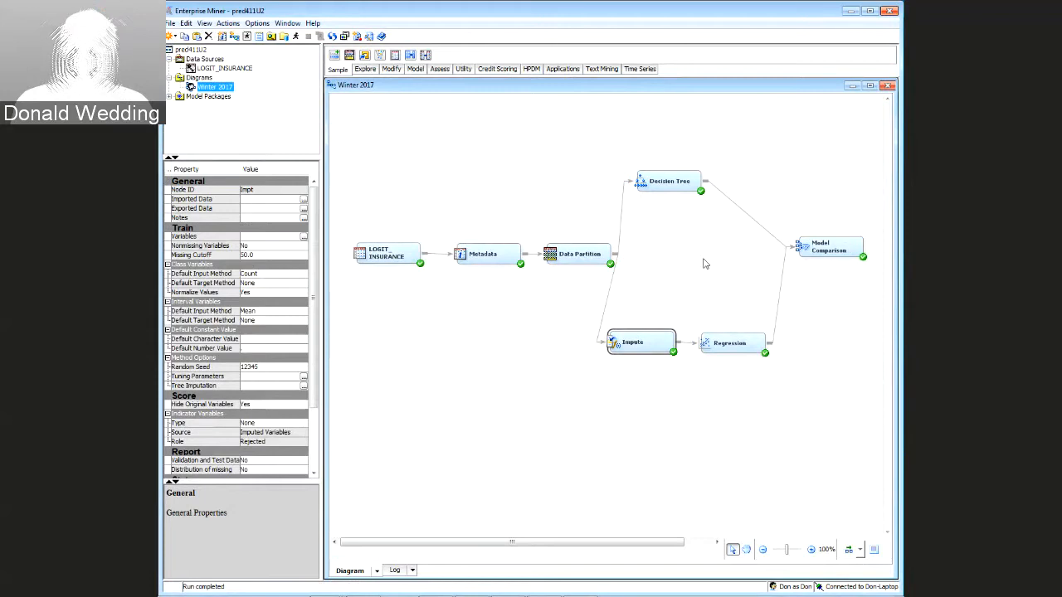
{"action": "left_click", "coordinate": [708, 390]}
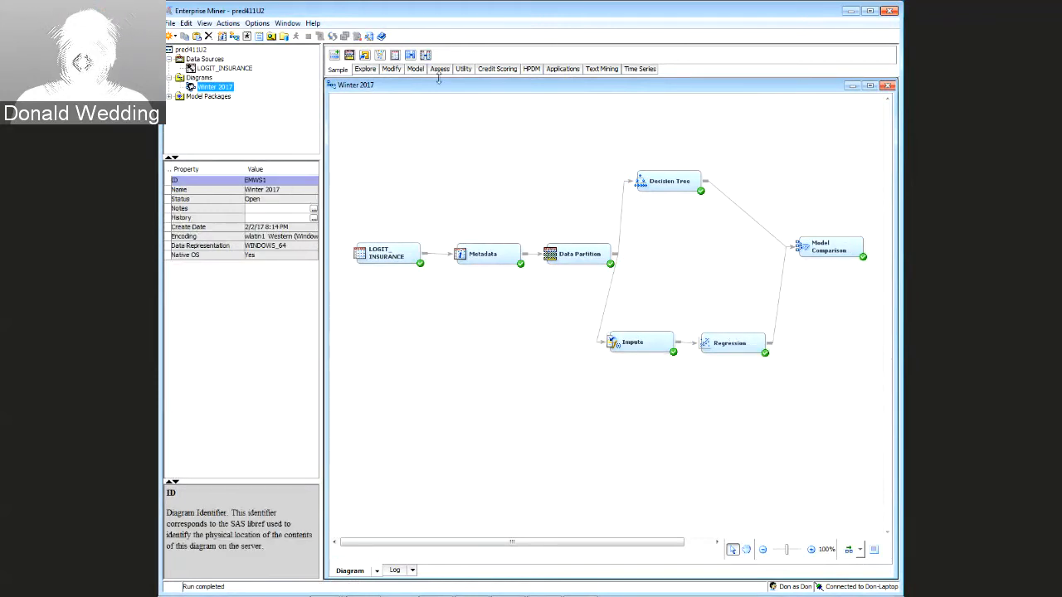
Add a Score node beside the Regression node and connect it from Regression
{"action": "left_click", "coordinate": [462, 74]}
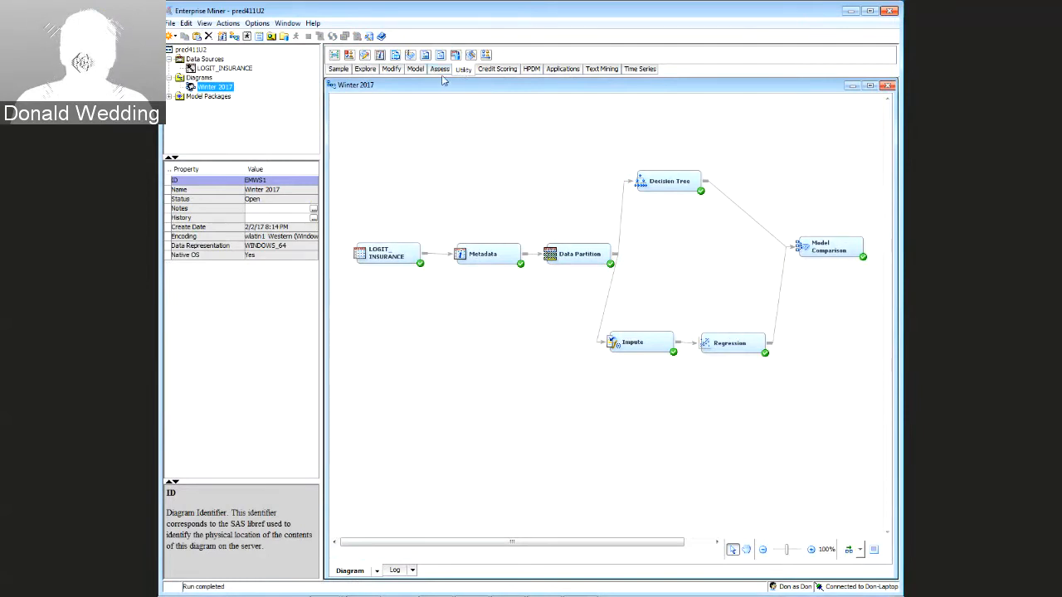
{"action": "left_click", "coordinate": [440, 70]}
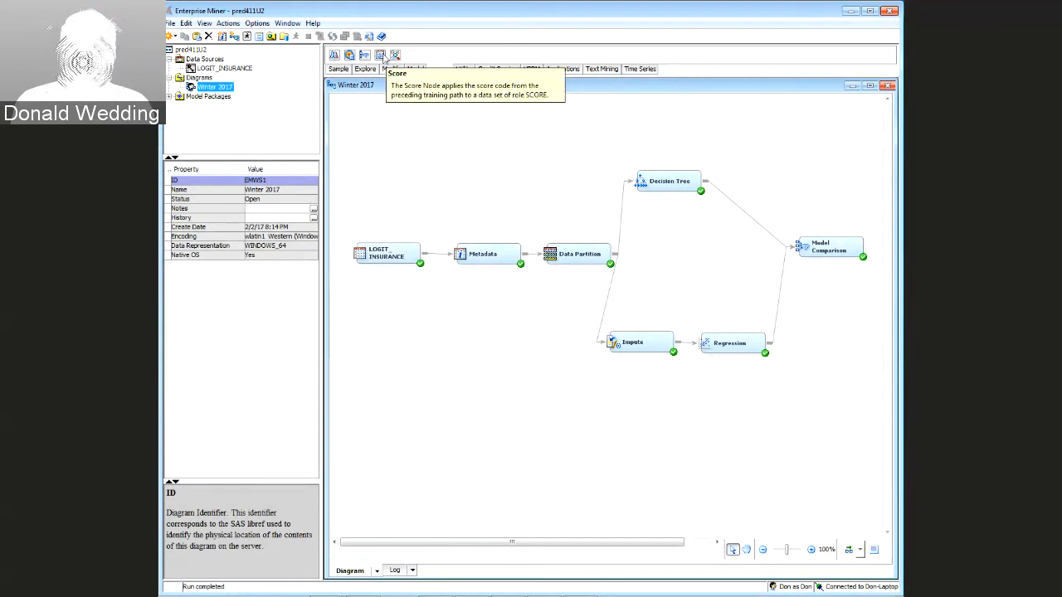
{"action": "left_click_drag", "start_coordinate": [380, 55], "coordinate": [756, 404]}
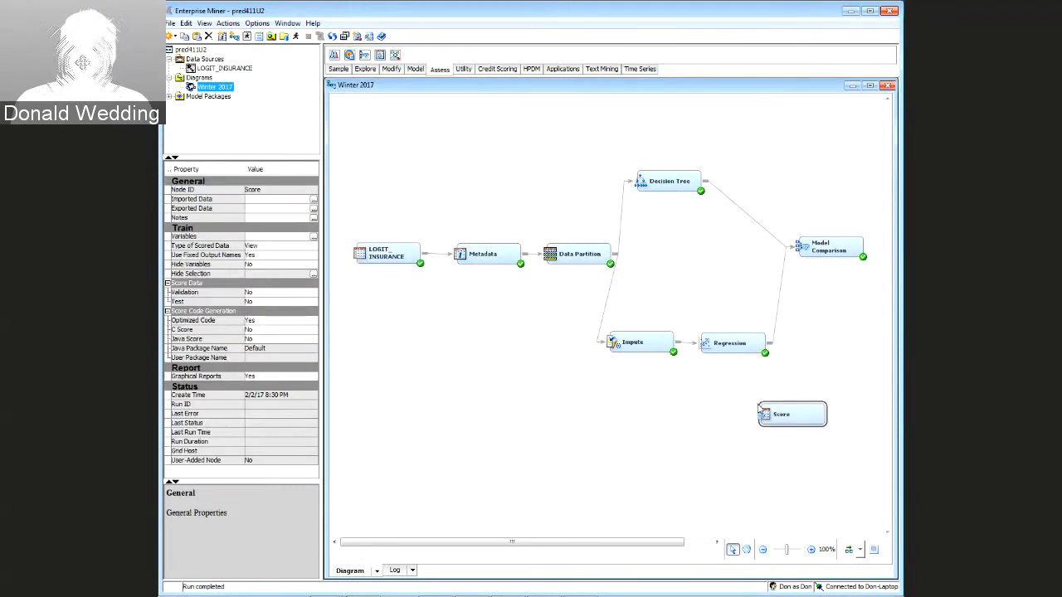
{"action": "mouse_move", "coordinate": [760, 409]}
{"action": "left_mouse_down"}
{"action": "mouse_move", "coordinate": [823, 341]}
{"action": "mouse_move", "coordinate": [802, 339]}
{"action": "mouse_move", "coordinate": [824, 345]}
{"action": "left_mouse_up"}
Run the path through the Score node and open its results at the SAS Code
{"action": "right_click", "coordinate": [823, 345]}
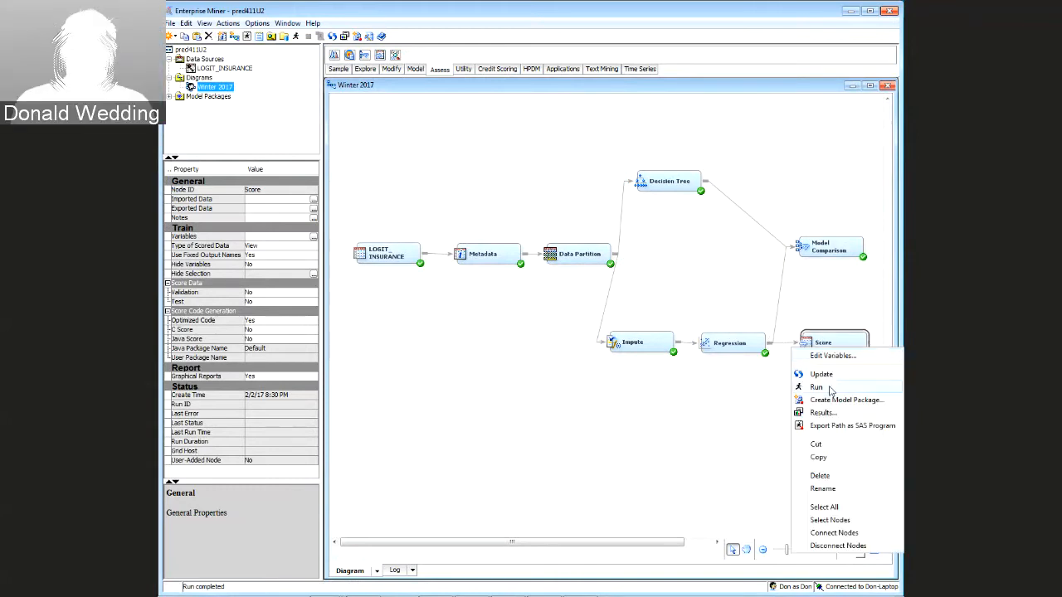
{"action": "left_click", "coordinate": [828, 387]}
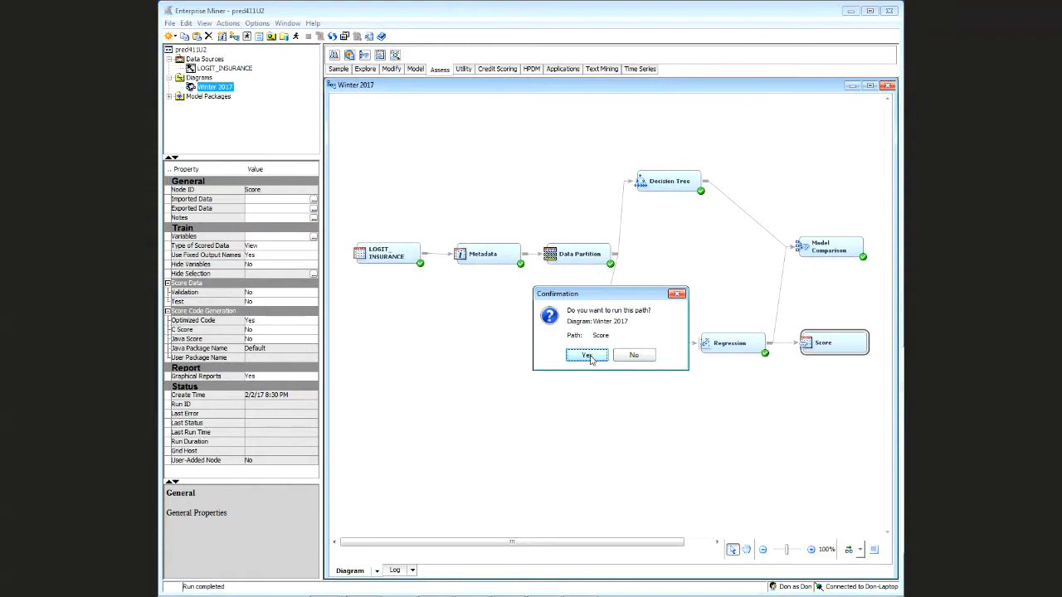
{"action": "left_click", "coordinate": [588, 355]}
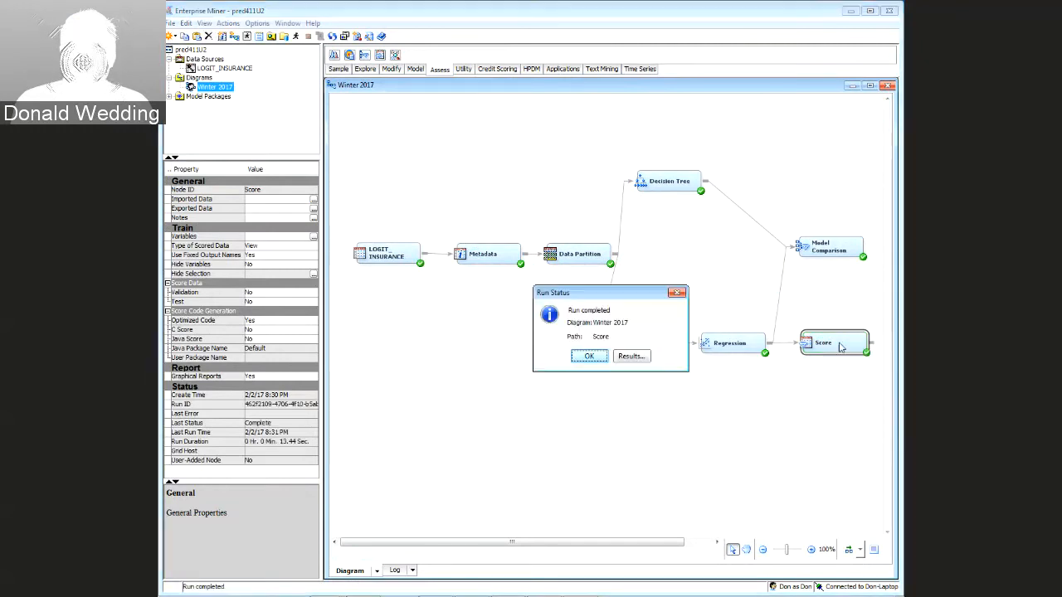
{"action": "left_click", "coordinate": [589, 356]}
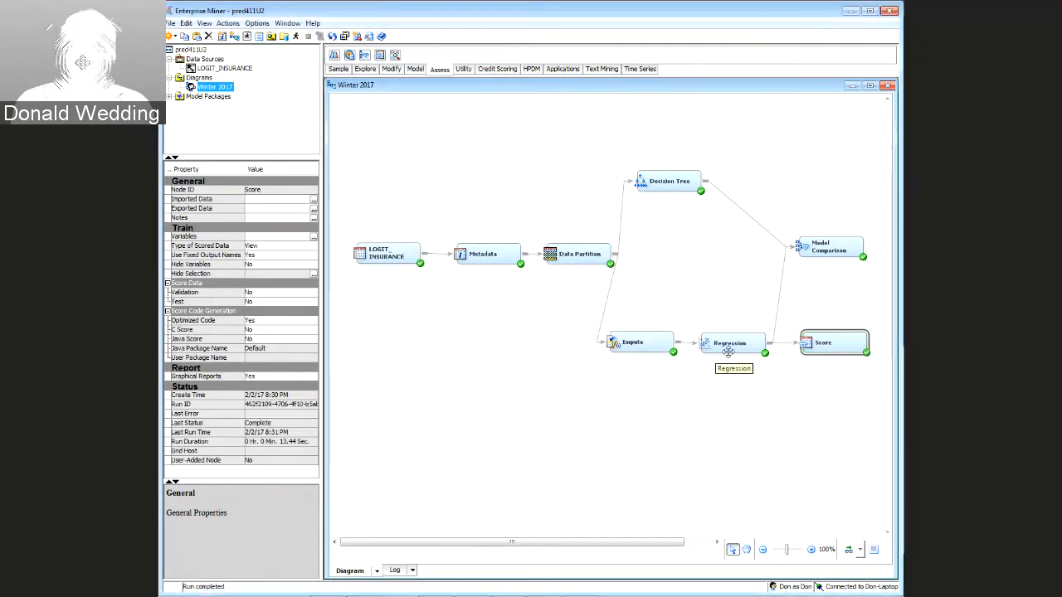
{"action": "right_click", "coordinate": [809, 346]}
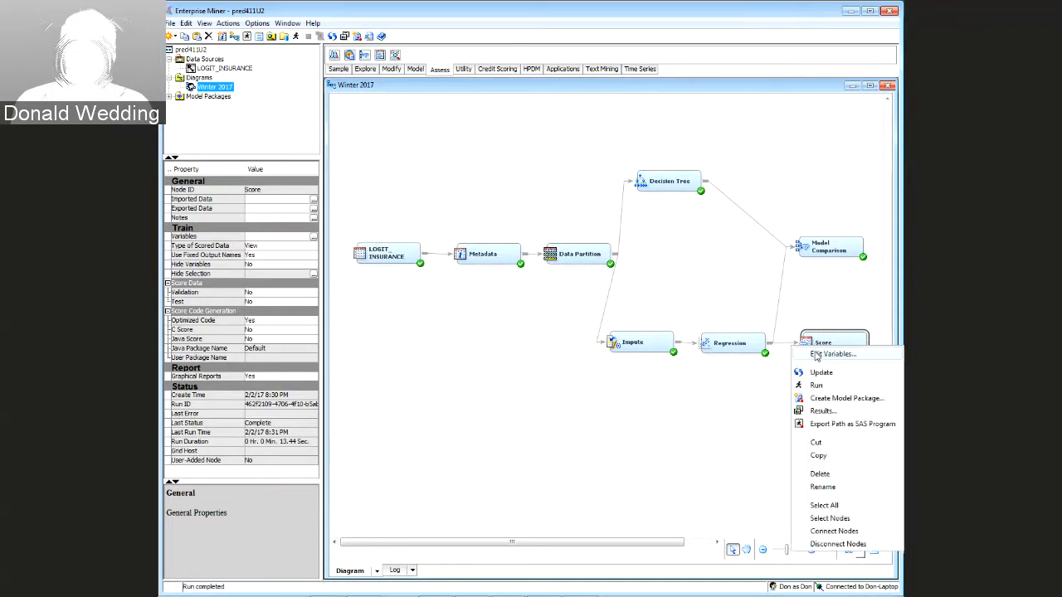
{"action": "left_click", "coordinate": [821, 410]}
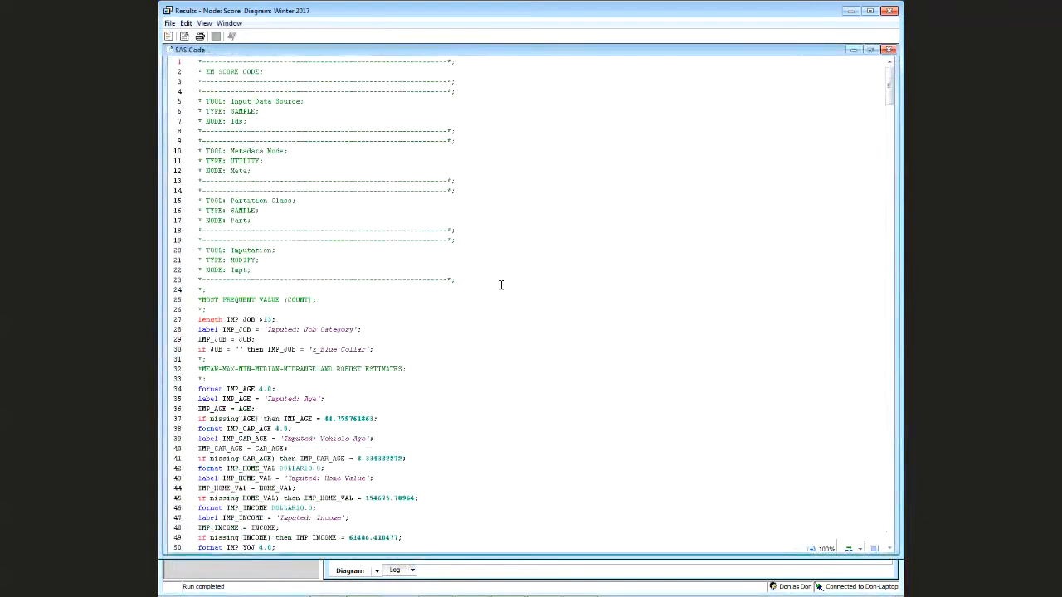
Examine the Score node's SAS code through the imputation and dummy-variable sections, focusing on the IMP_JOB encoding
{"action": "scroll", "coordinate": [501, 284], "scroll_direction": "down", "scroll_amount": 20}
{"action": "scroll", "coordinate": [504, 272], "scroll_direction": "down", "scroll_amount": 10}
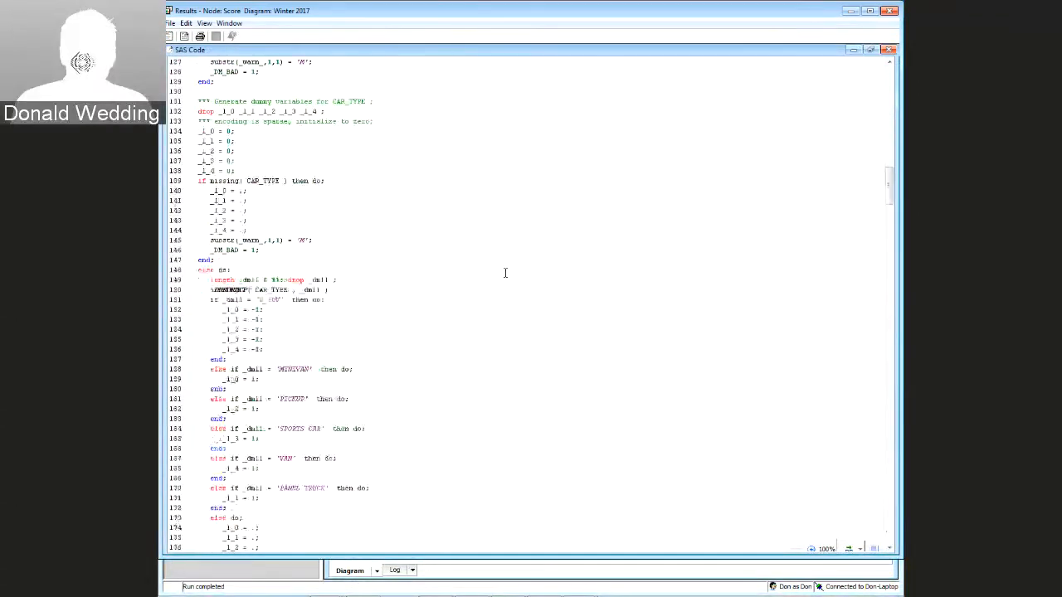
{"action": "scroll", "coordinate": [504, 273], "scroll_direction": "down", "scroll_amount": 20}
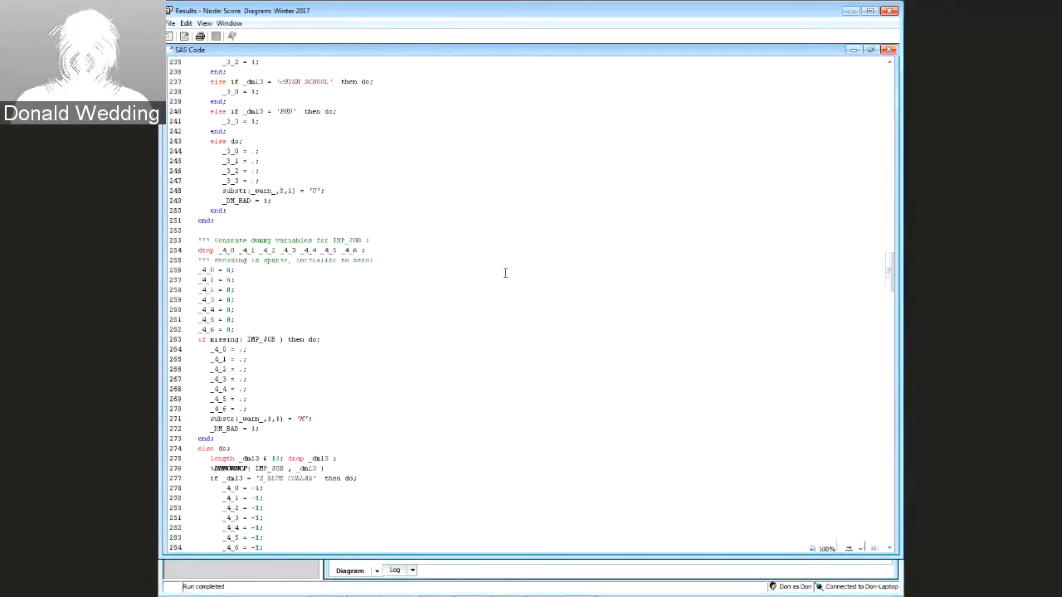
{"action": "scroll", "coordinate": [504, 273], "scroll_direction": "down", "scroll_amount": 10}
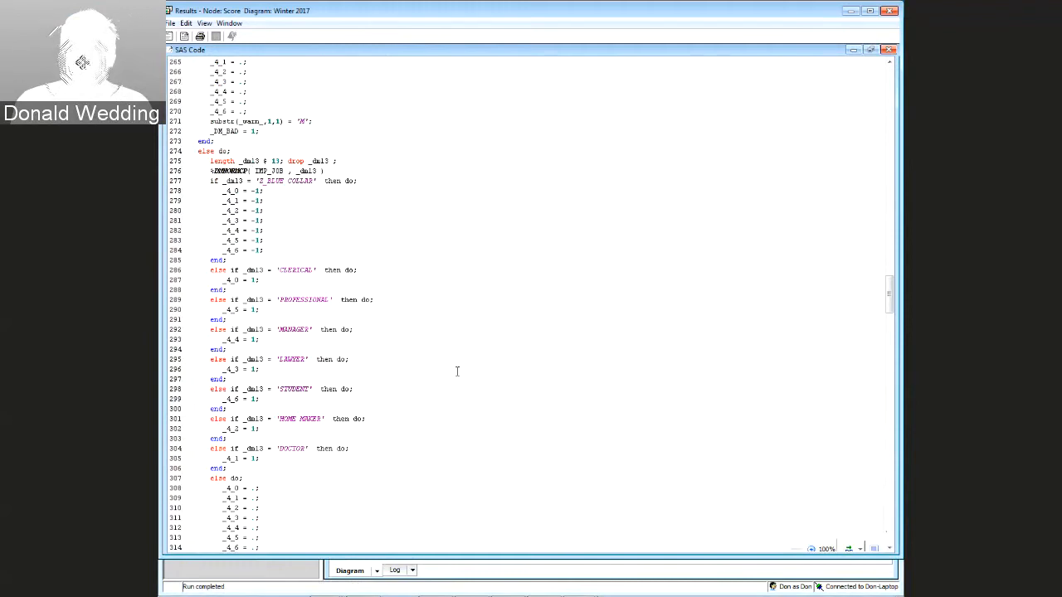
{"action": "scroll", "coordinate": [456, 370], "scroll_direction": "down", "scroll_amount": 1}
{"action": "scroll", "coordinate": [457, 371], "scroll_direction": "down", "scroll_amount": 2}
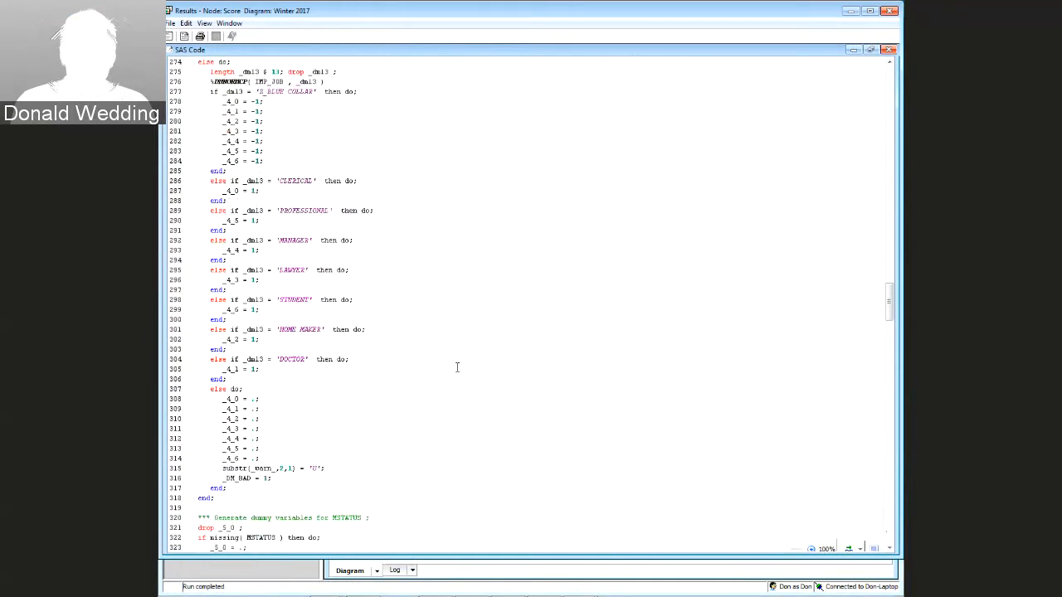
{"action": "scroll", "coordinate": [456, 366], "scroll_direction": "down", "scroll_amount": 1}
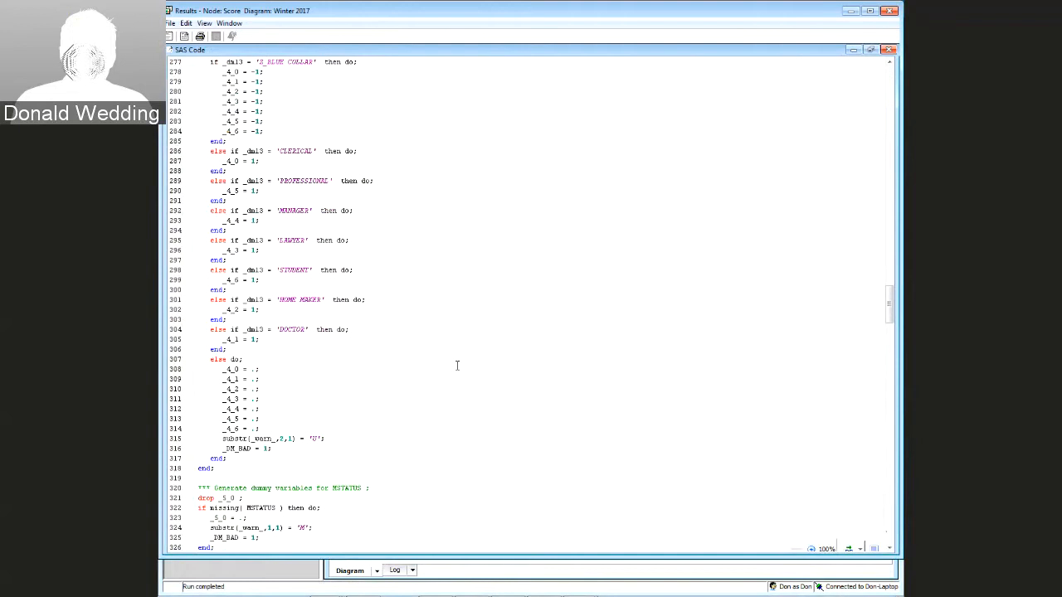
{"action": "scroll", "coordinate": [456, 366], "scroll_direction": "up", "scroll_amount": 2}
{"action": "scroll", "coordinate": [456, 368], "scroll_direction": "up", "scroll_amount": 4}
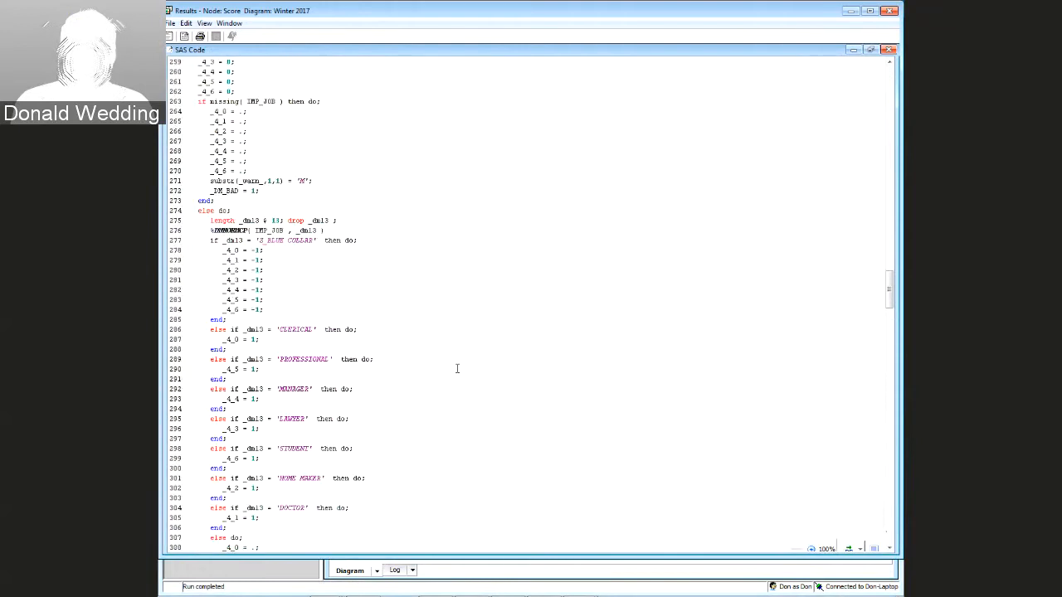
Review the dummy-variable code for EDUCATION, IMP_JOB and MSTATUS in the Score node's SAS code, then close the results
{"action": "scroll", "coordinate": [456, 368], "scroll_direction": "up", "scroll_amount": 15}
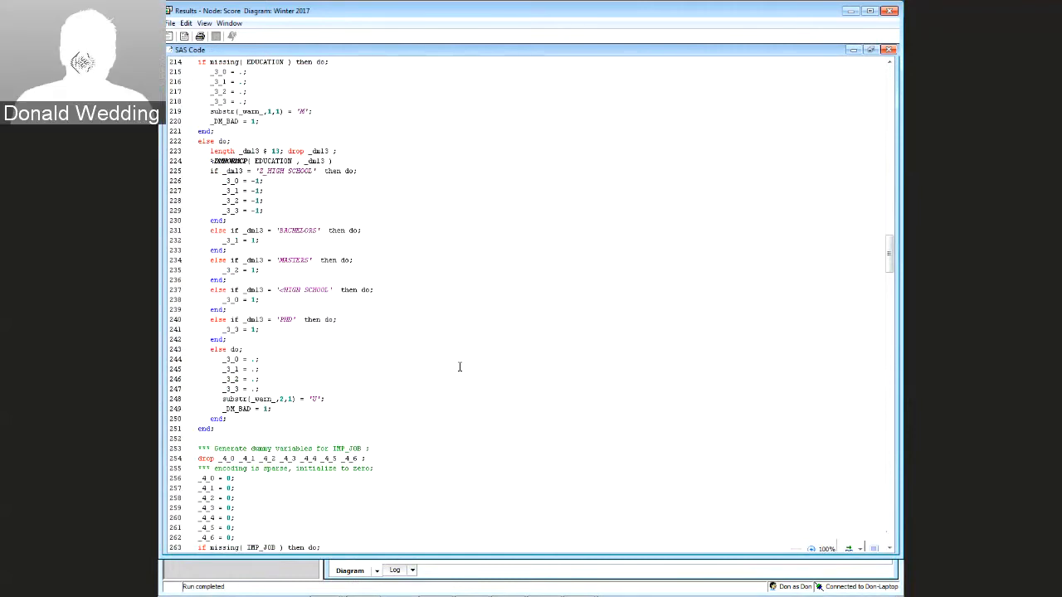
{"action": "scroll", "coordinate": [458, 367], "scroll_direction": "up", "scroll_amount": 3}
{"action": "scroll", "coordinate": [459, 367], "scroll_direction": "down", "scroll_amount": 20}
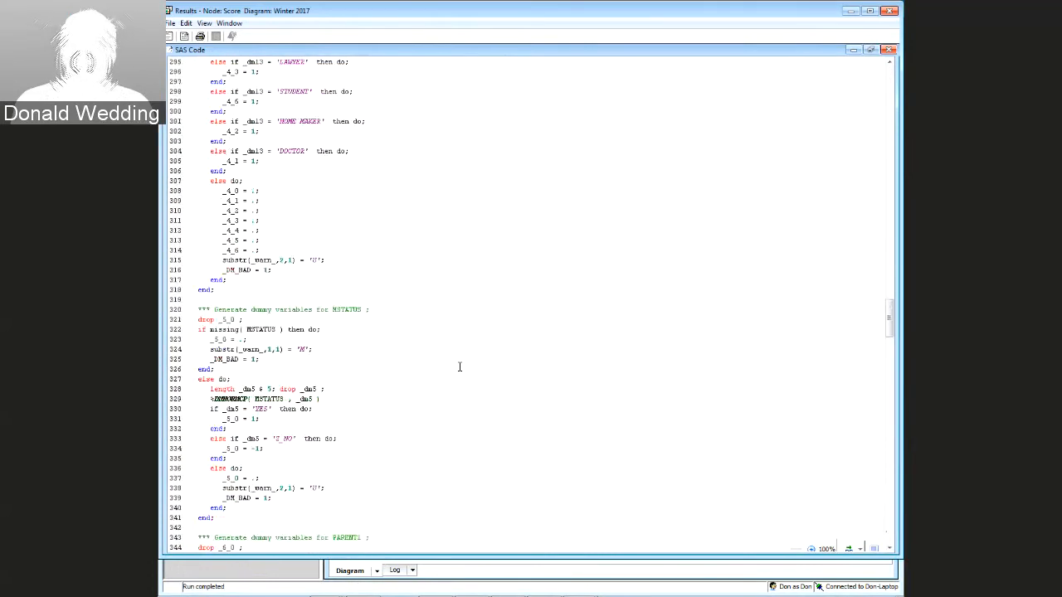
{"action": "left_click", "coordinate": [891, 11]}
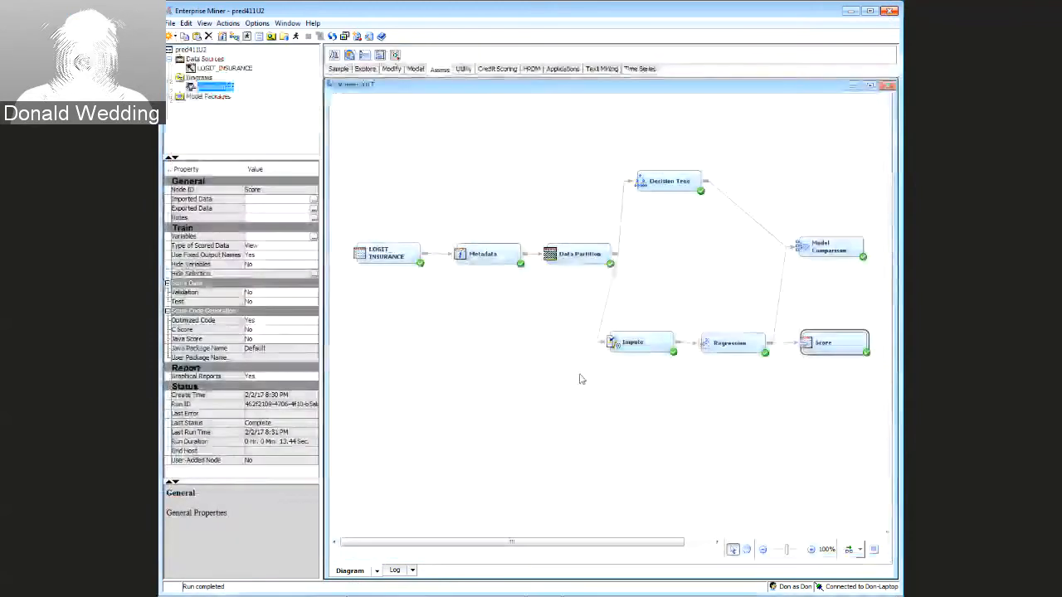
Open the Impute node's results and show its scoring SAS Code in a maximized window
{"action": "right_click", "coordinate": [632, 348]}
{"action": "left_click", "coordinate": [666, 425]}
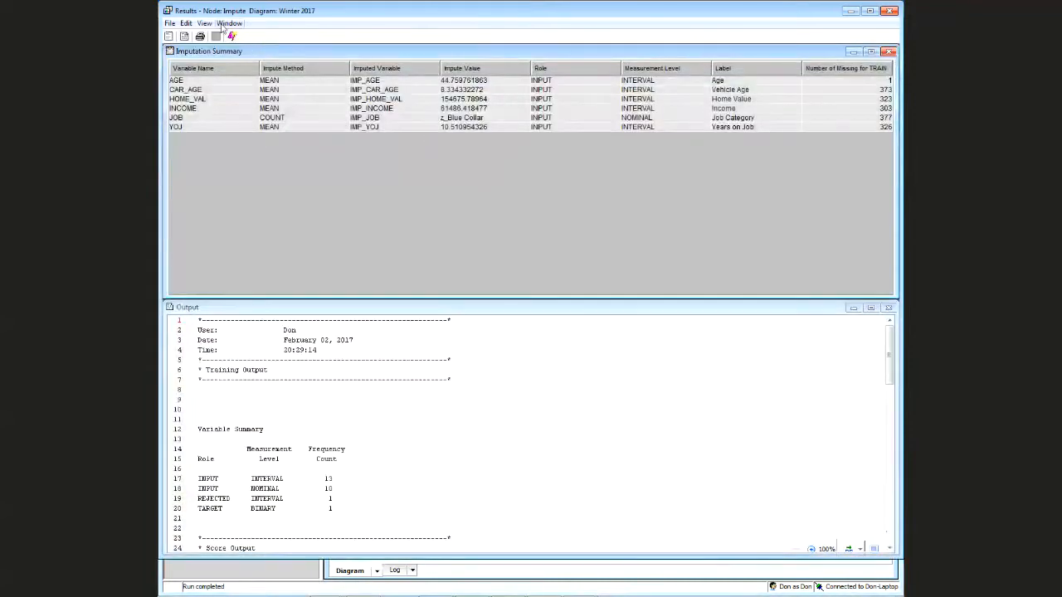
{"action": "left_click", "coordinate": [204, 23]}
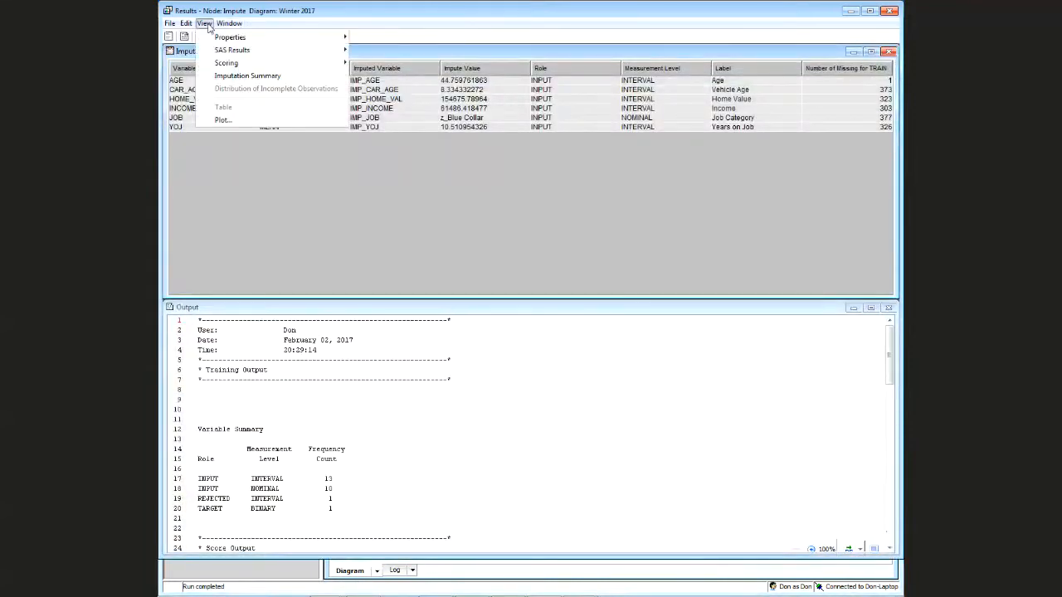
{"action": "mouse_move", "coordinate": [234, 63]}
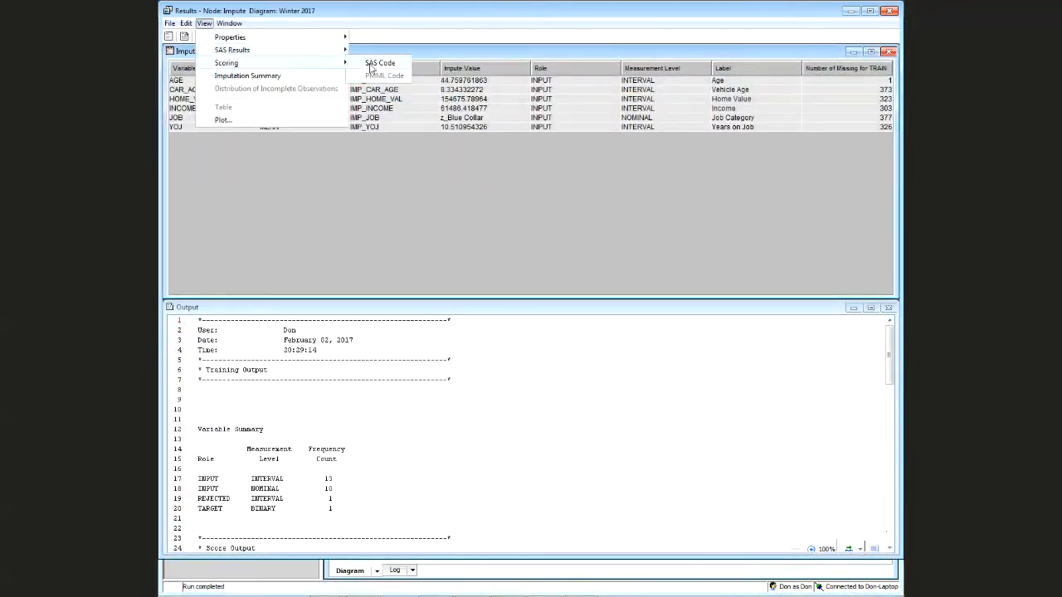
{"action": "left_click", "coordinate": [371, 63]}
{"action": "double_click", "coordinate": [371, 55]}
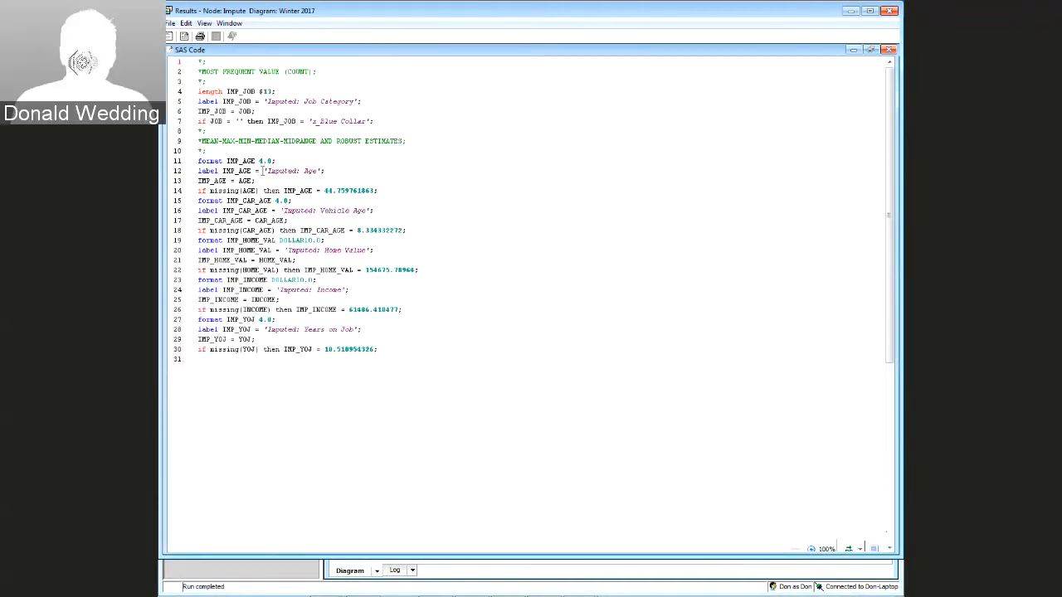
Examine the Impute node's missing-value code for IMP_AGE and IMP_JOB, highlight the whole imputation block, and close the results
{"action": "left_click_drag", "start_coordinate": [200, 190], "coordinate": [394, 189]}
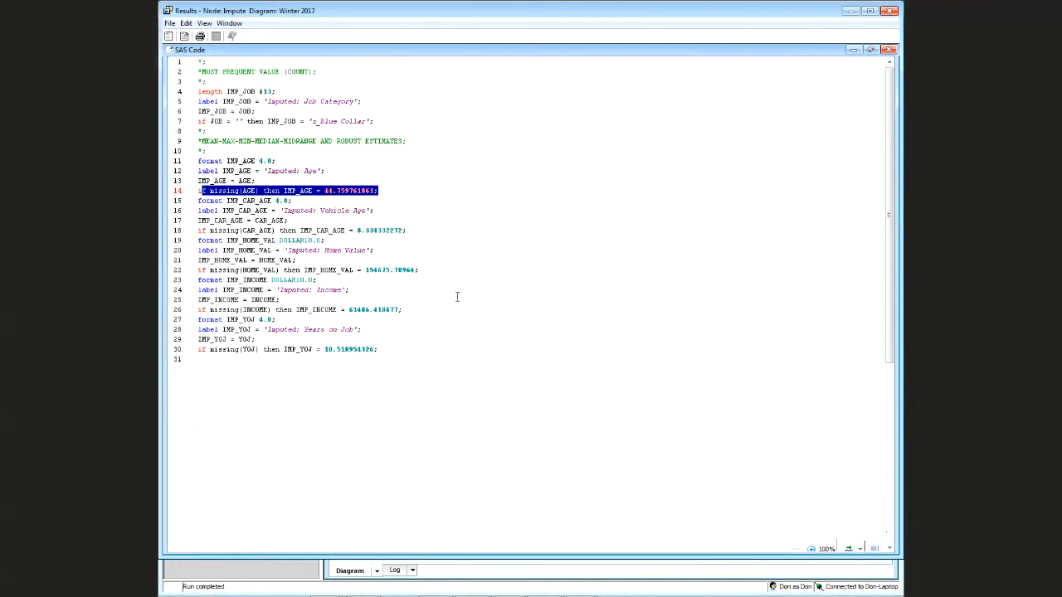
{"action": "left_click_drag", "start_coordinate": [222, 101], "coordinate": [252, 101]}
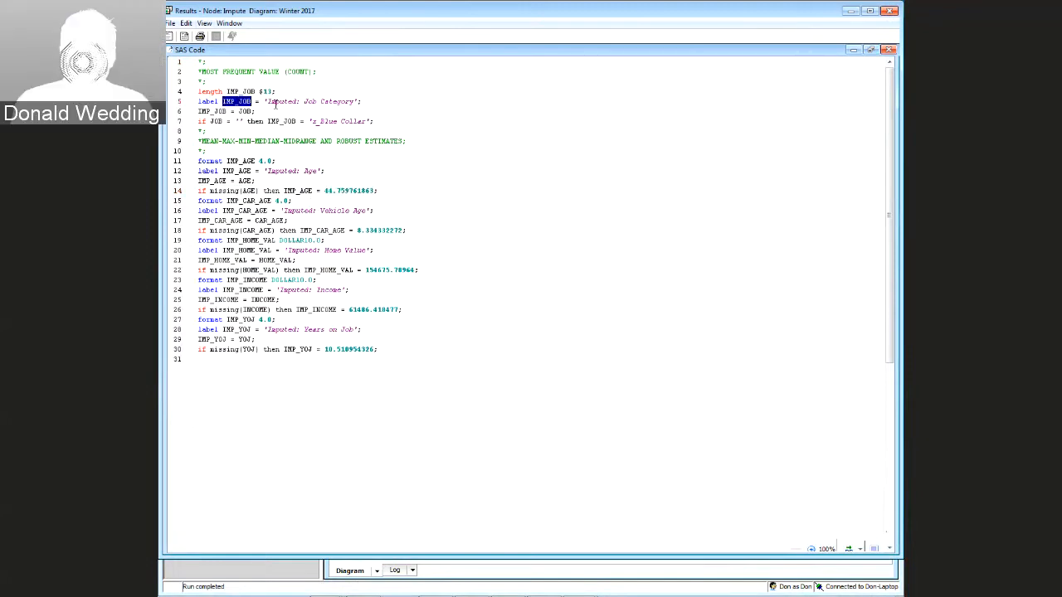
{"action": "left_click_drag", "start_coordinate": [311, 121], "coordinate": [372, 121]}
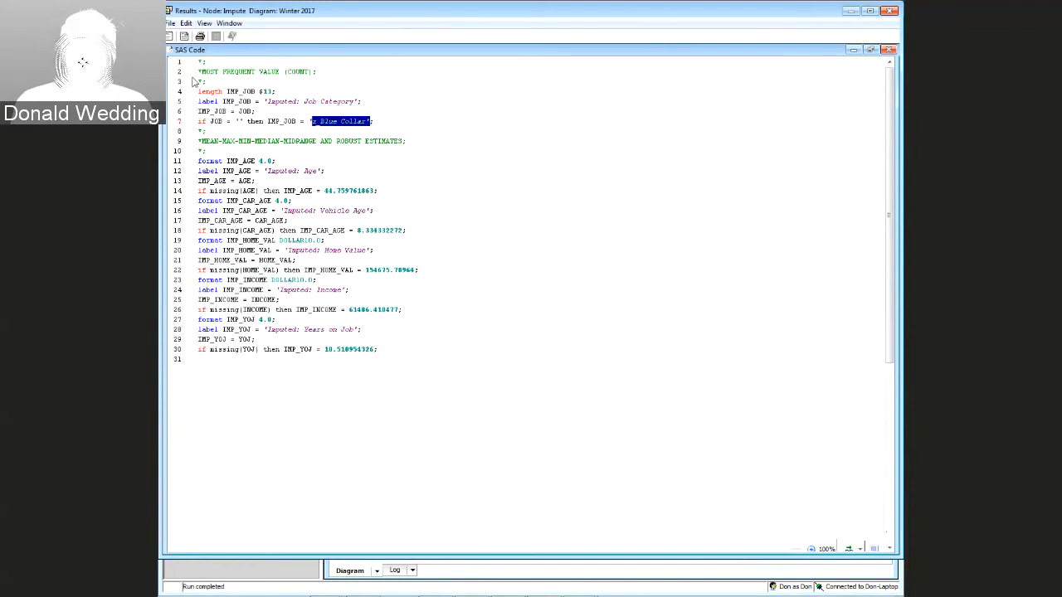
{"action": "left_click_drag", "start_coordinate": [200, 71], "coordinate": [407, 362]}
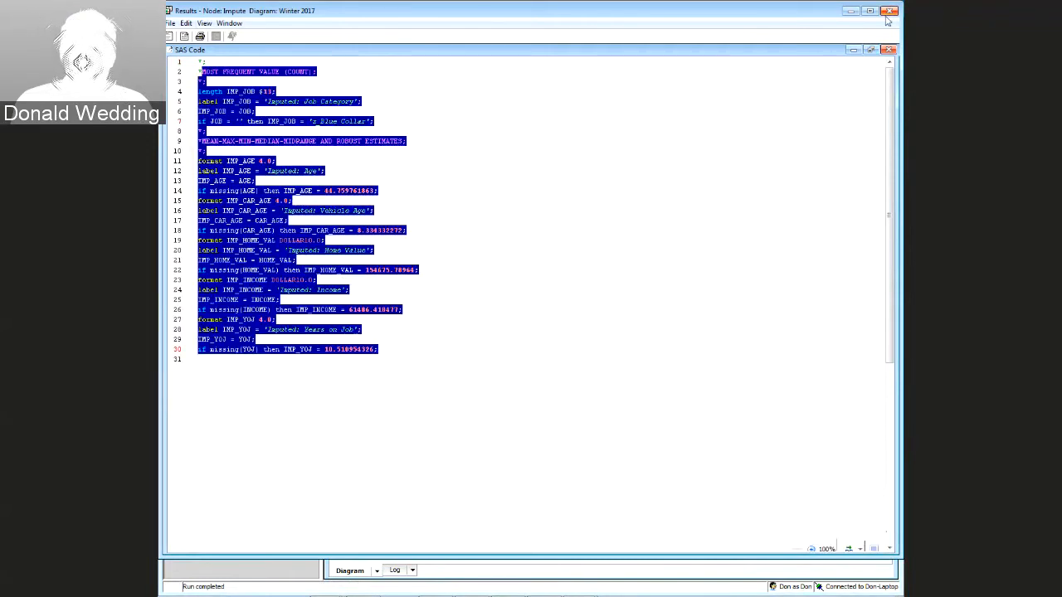
{"action": "left_click", "coordinate": [890, 12]}
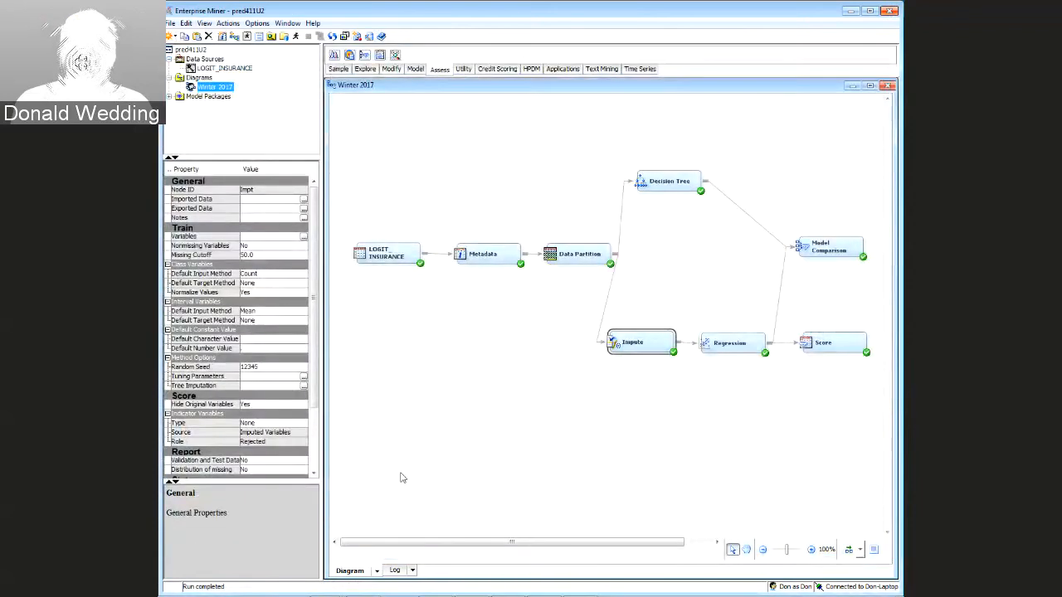
Copy the entire SAS Code from the Score node's results, then close the results
{"action": "left_click", "coordinate": [427, 462]}
{"action": "left_click", "coordinate": [464, 71]}
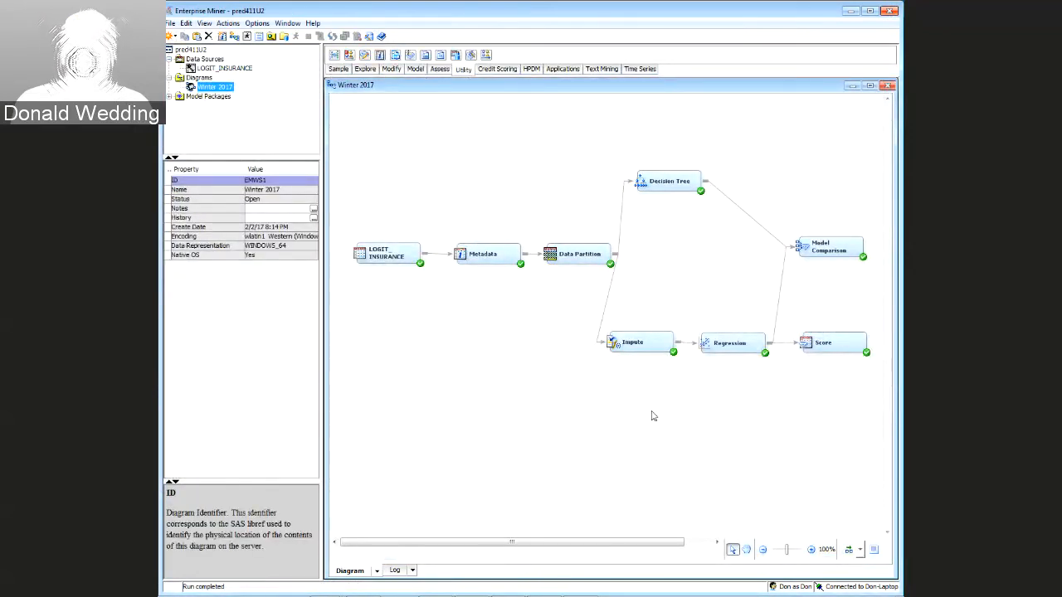
{"action": "right_click", "coordinate": [841, 342]}
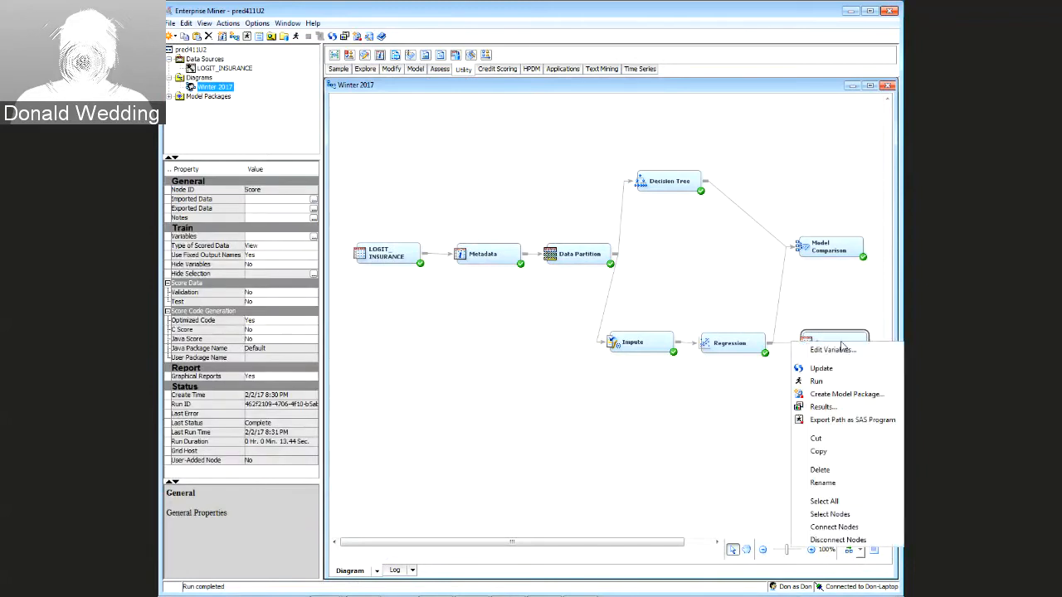
{"action": "left_click", "coordinate": [821, 407]}
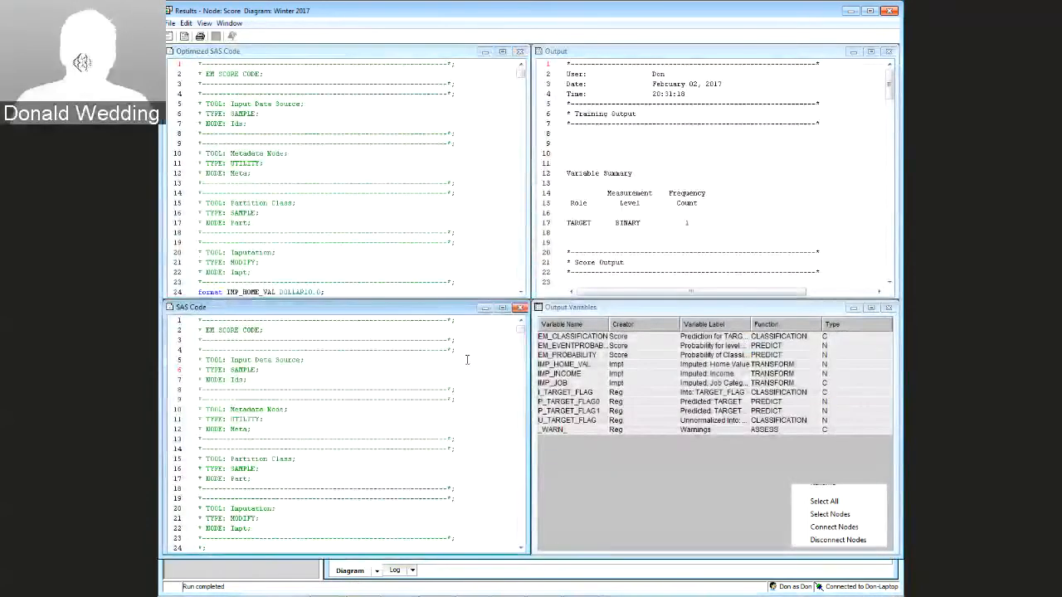
{"action": "left_click", "coordinate": [467, 359]}
{"action": "key", "text": "ctrl+a"}
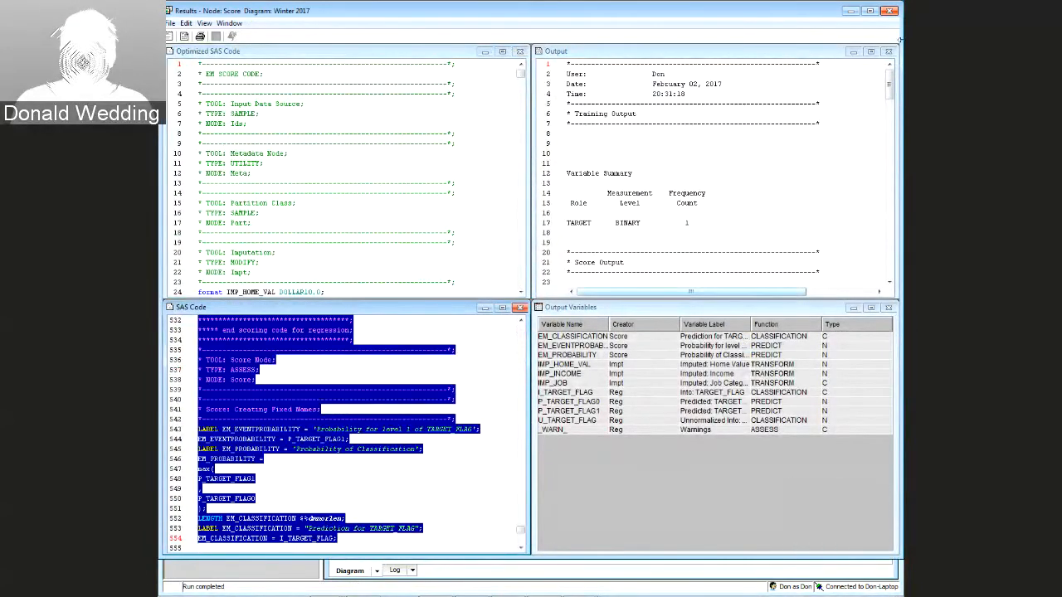
{"action": "left_click", "coordinate": [890, 12]}
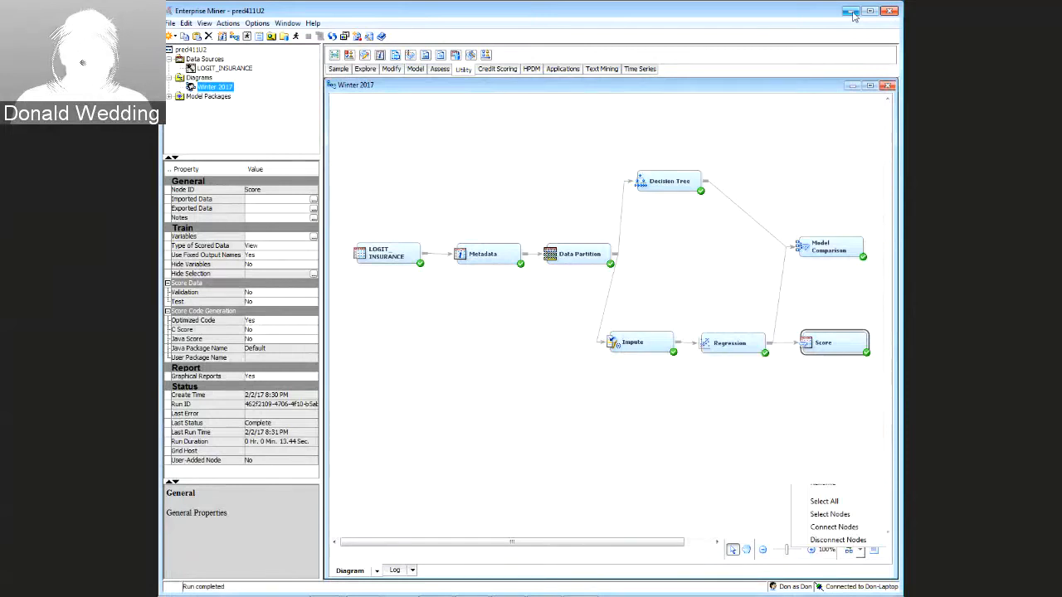
Switch to the desktop and paste the copied score code into a new text document opened in Notepad
{"action": "left_click", "coordinate": [852, 13]}
{"action": "right_click", "coordinate": [715, 146]}
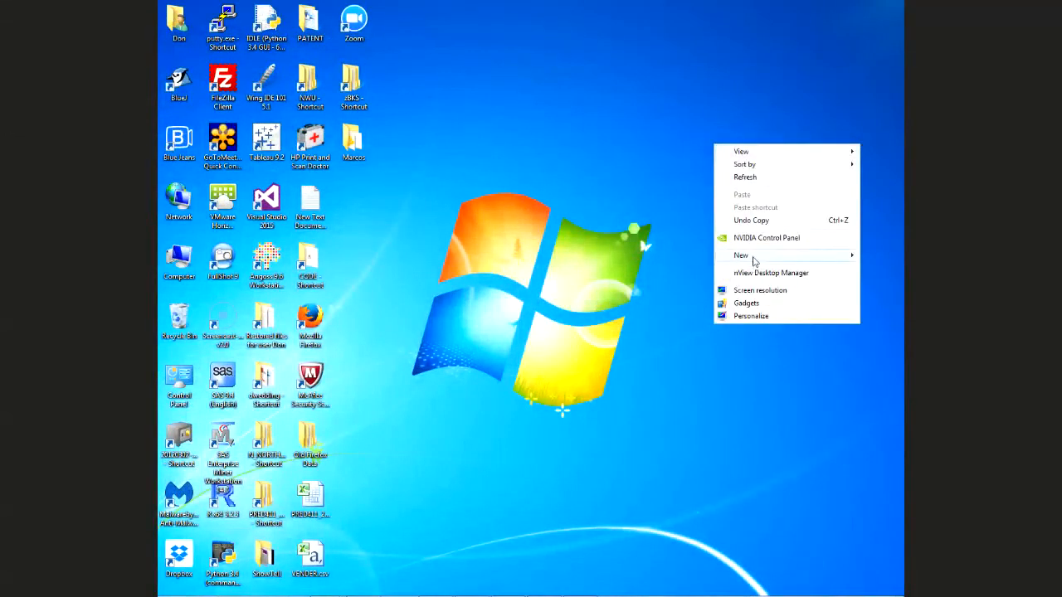
{"action": "mouse_move", "coordinate": [751, 255]}
{"action": "left_click", "coordinate": [603, 452]}
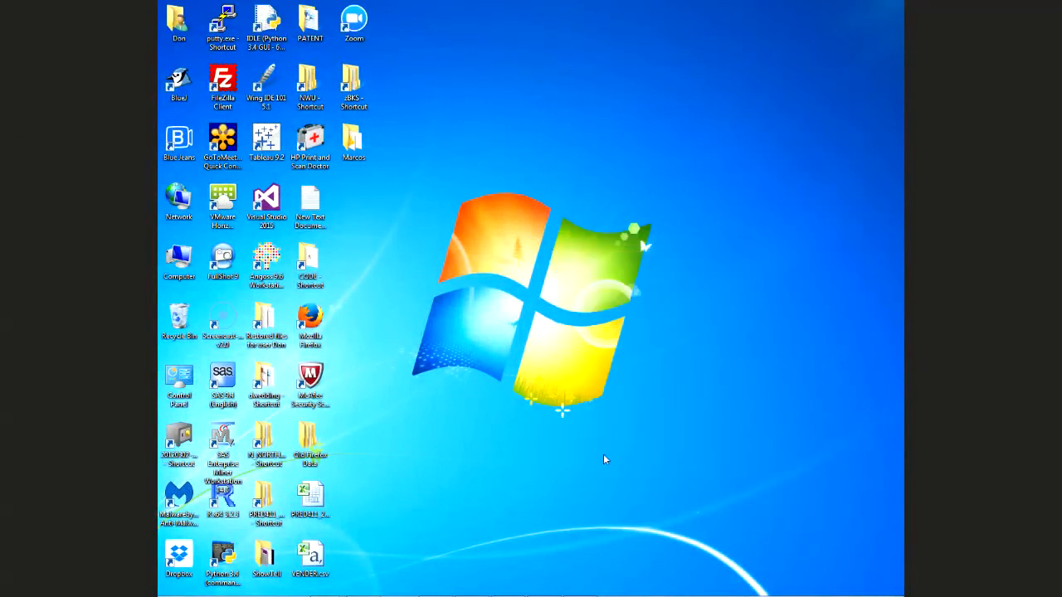
{"action": "key", "text": "Return"}
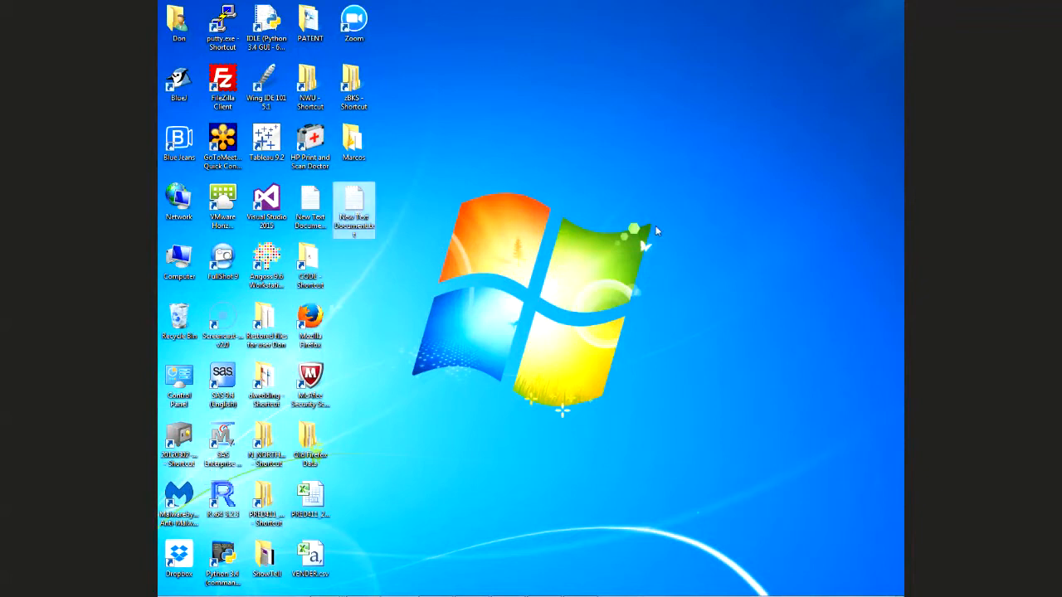
{"action": "key", "text": "Return"}
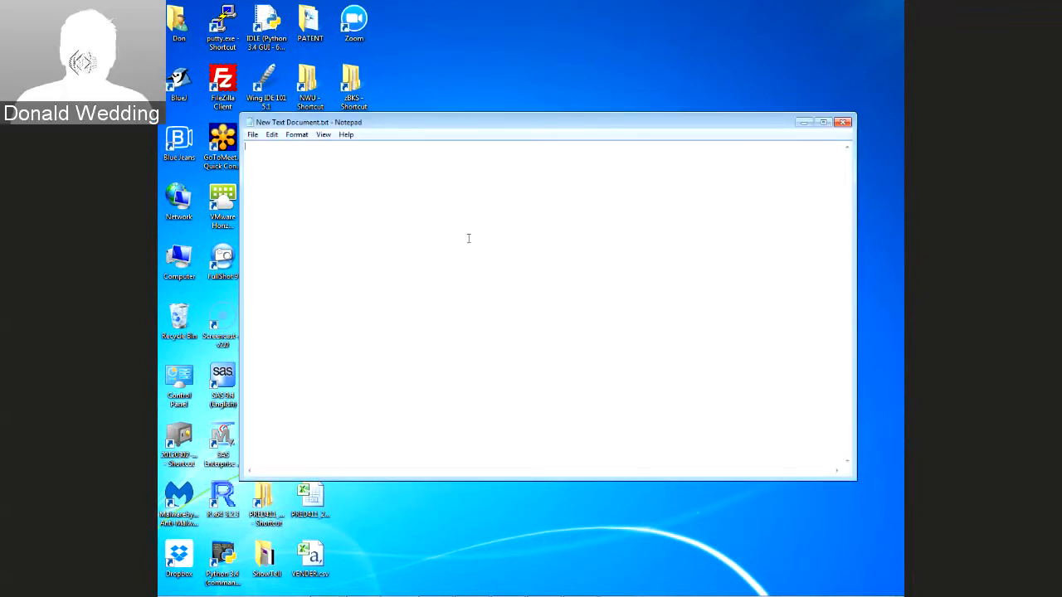
{"action": "key", "text": "ctrl+v"}
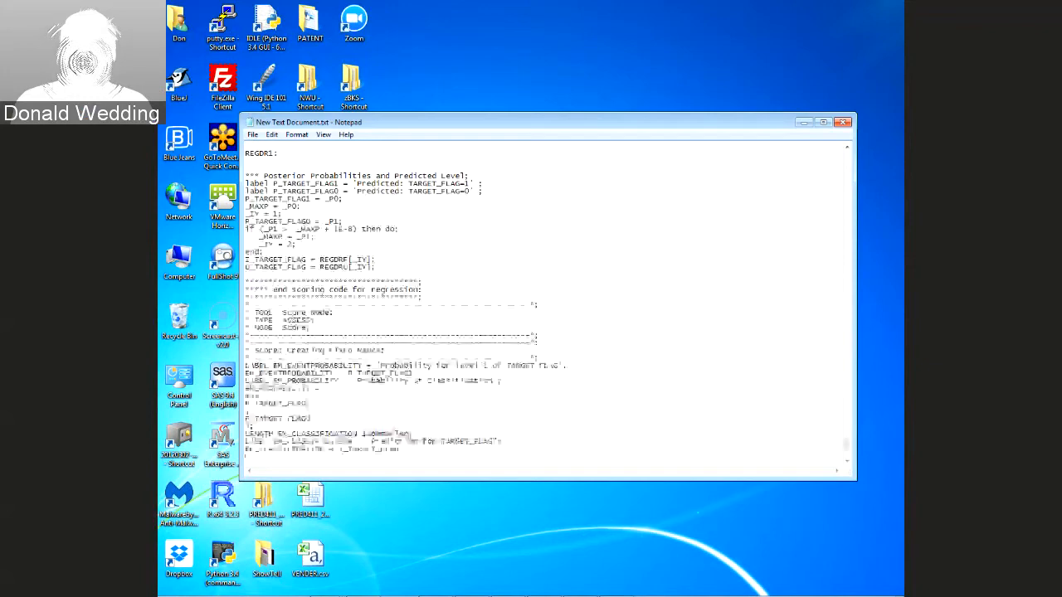
Insert blank lines and the statement "data scoredstuff;" above the pasted score code
{"action": "key", "text": "ctrl+Home"}
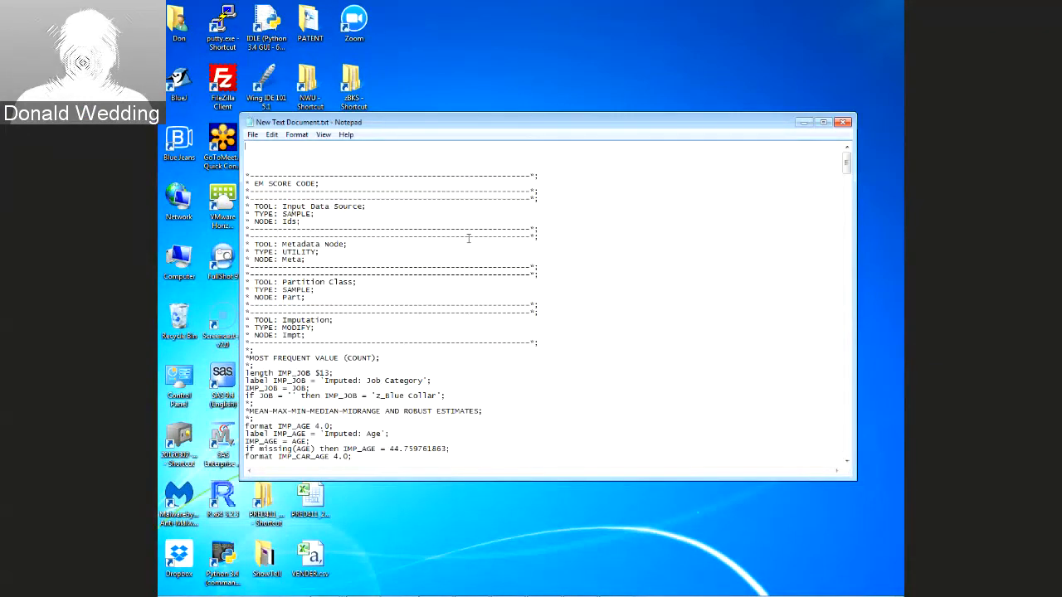
{"action": "key", "text": "Return"}
{"action": "key", "text": "Return"}
{"action": "key", "text": "Return"}
{"action": "key", "text": "Return"}
{"action": "type", "text": "data s"}
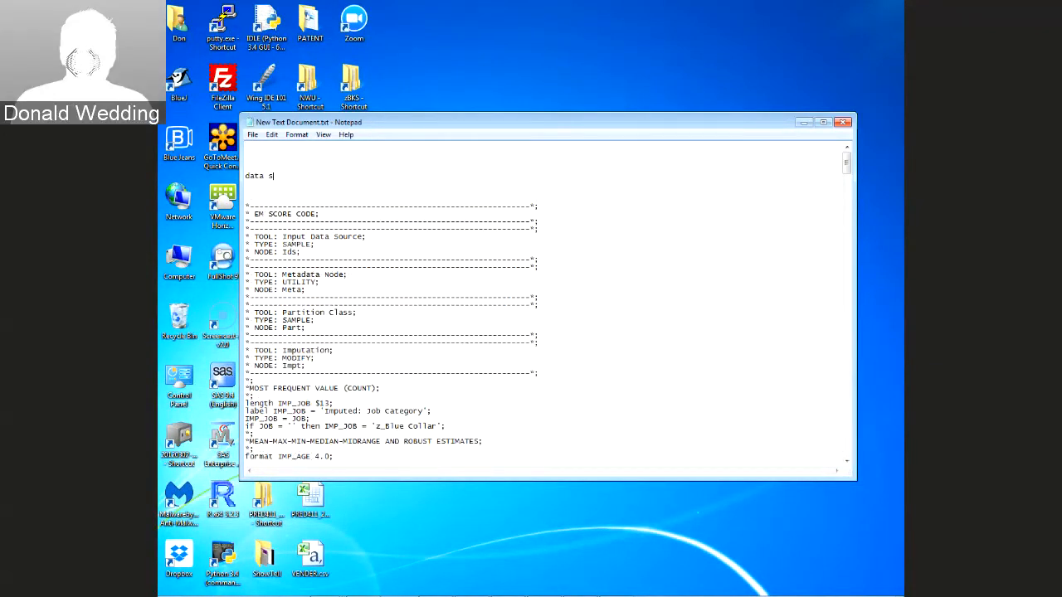
{"action": "type", "text": "coredstuff"}
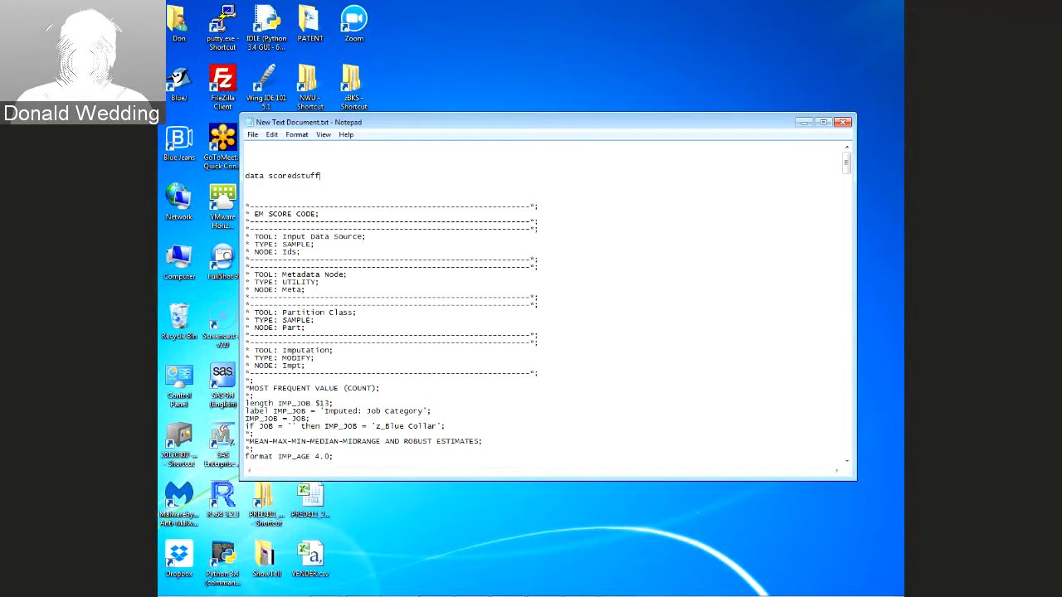
{"action": "type", "text": ";"}
{"action": "key", "text": "Return"}
Add the statement "set mydata.insurance_test;" below the data statement
{"action": "type", "text": "set m"}
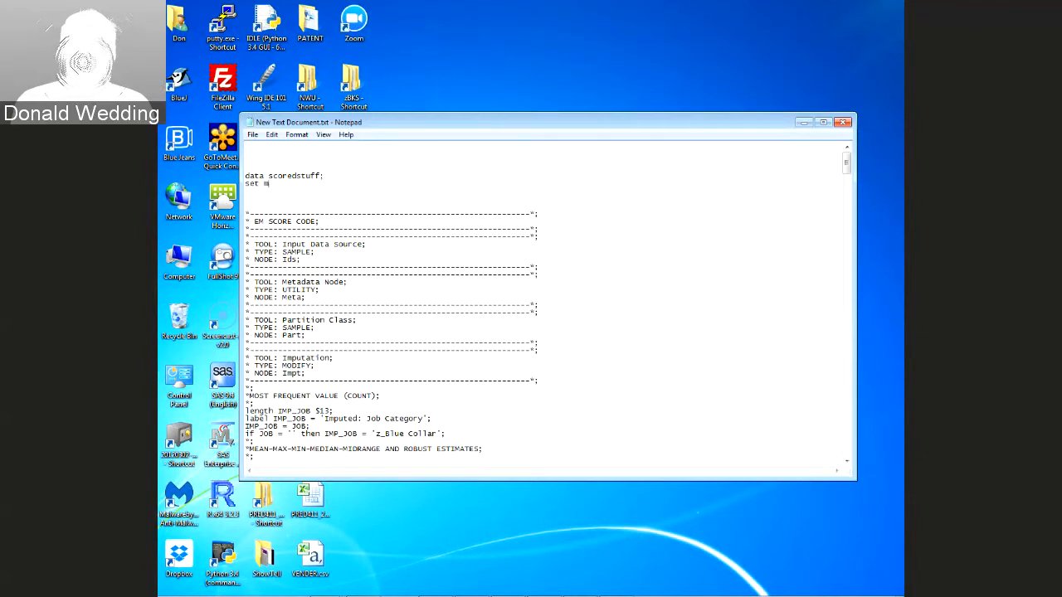
{"action": "type", "text": "ydata.moneybal"}
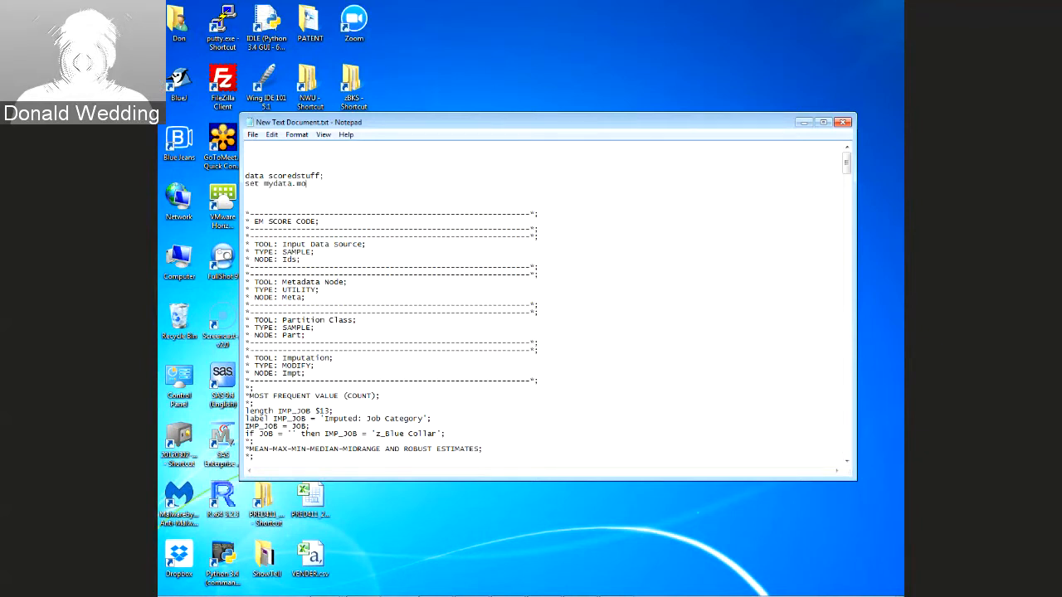
{"action": "key", "text": "BackSpace"}
{"action": "key", "text": "BackSpace"}
{"action": "key", "text": "BackSpace"}
{"action": "key", "text": "BackSpace"}
{"action": "key", "text": "BackSpace"}
{"action": "key", "text": "BackSpace"}
{"action": "key", "text": "BackSpace"}
{"action": "key", "text": "BackSpace"}
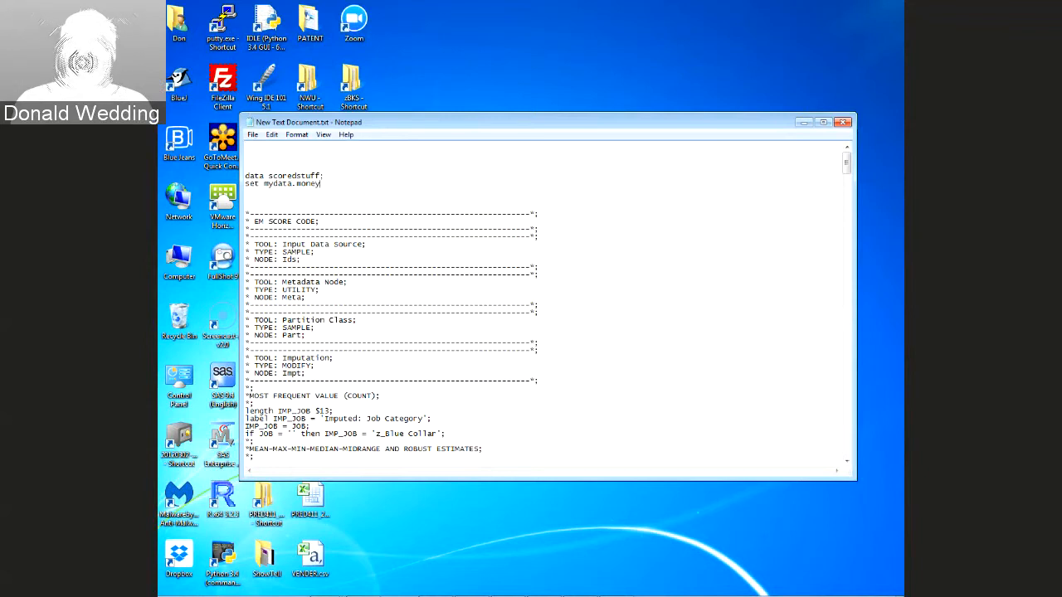
{"action": "type", "text": "insurance"}
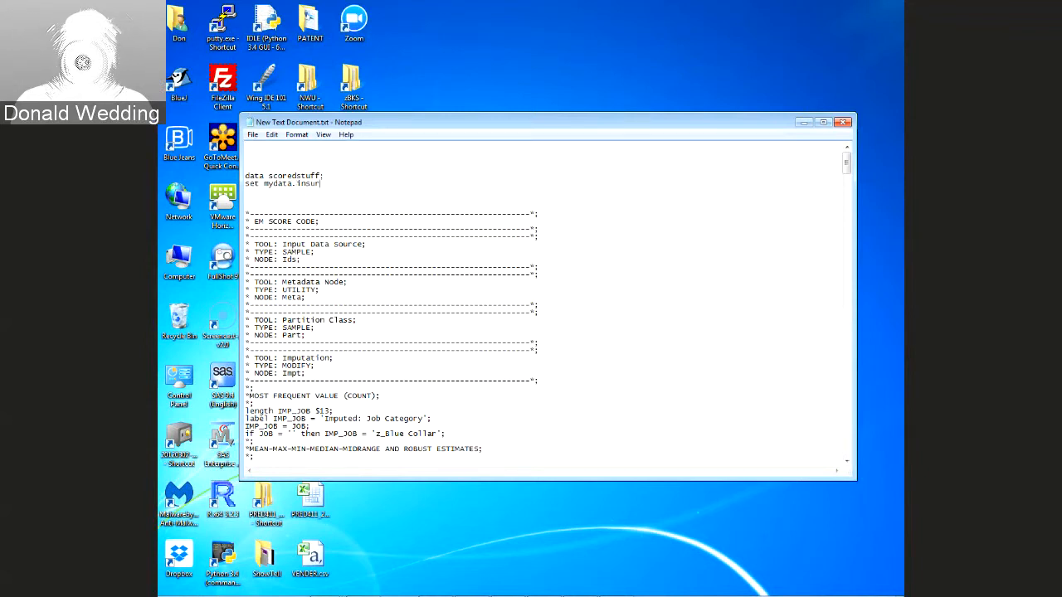
{"action": "type", "text": "test"}
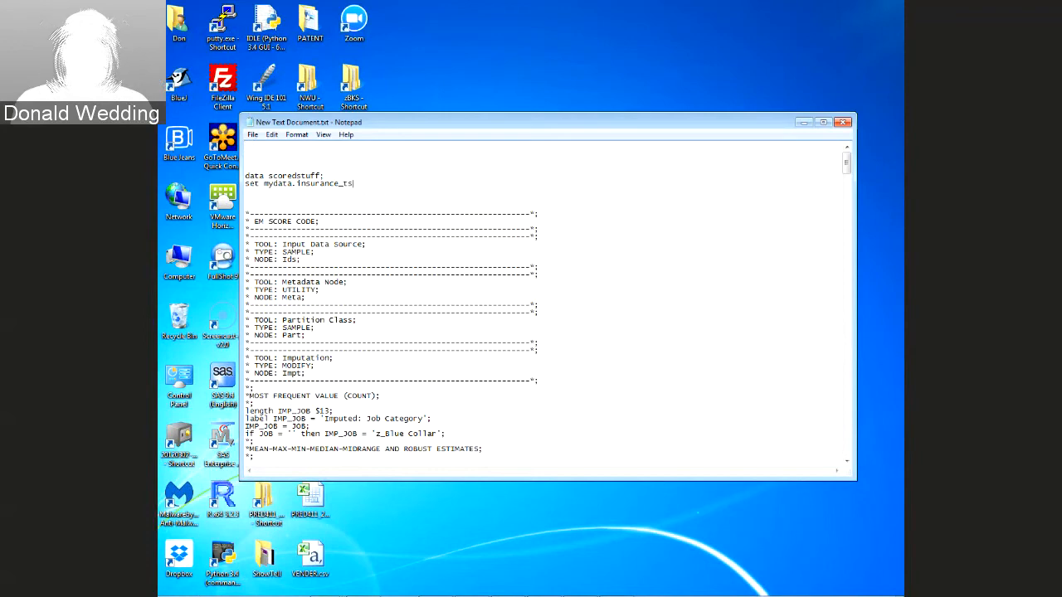
{"action": "type", "text": ";"}
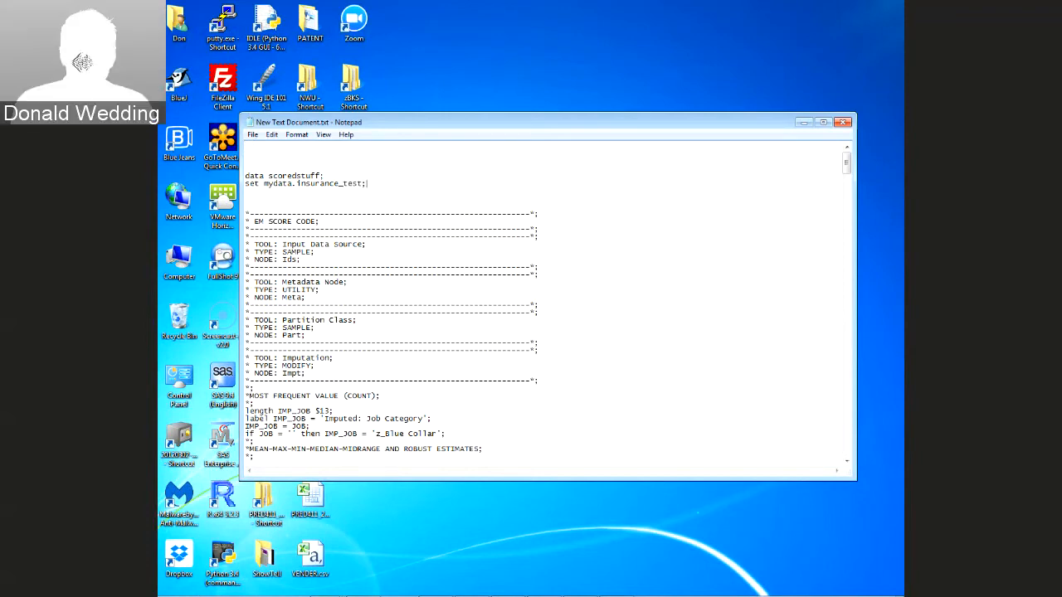
Add the statement "run;" at the end of the pasted score code and look back through the regression effects
{"action": "key", "text": "ctrl+End"}
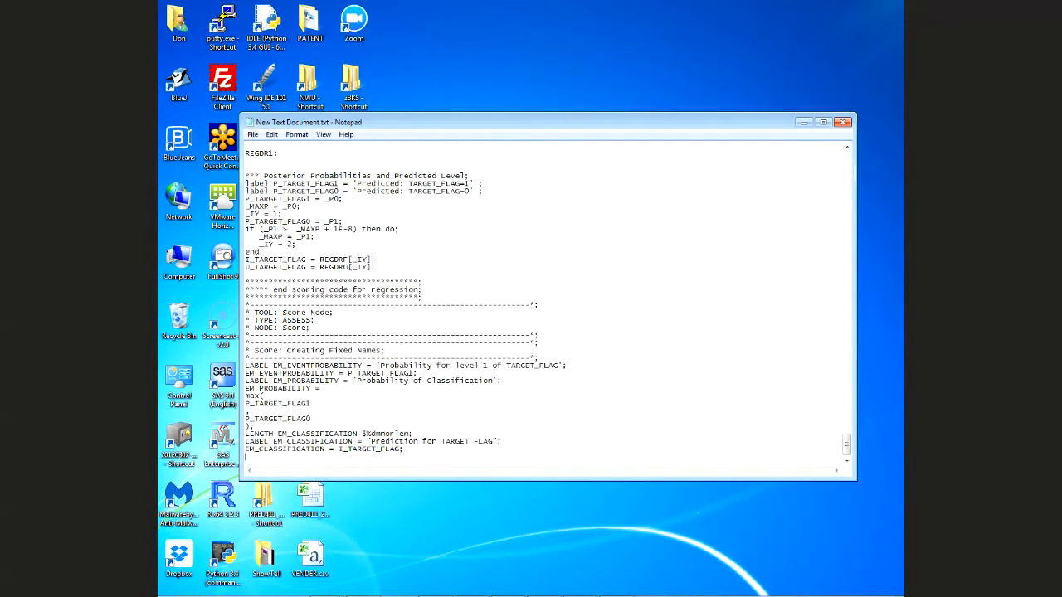
{"action": "type", "text": "run;"}
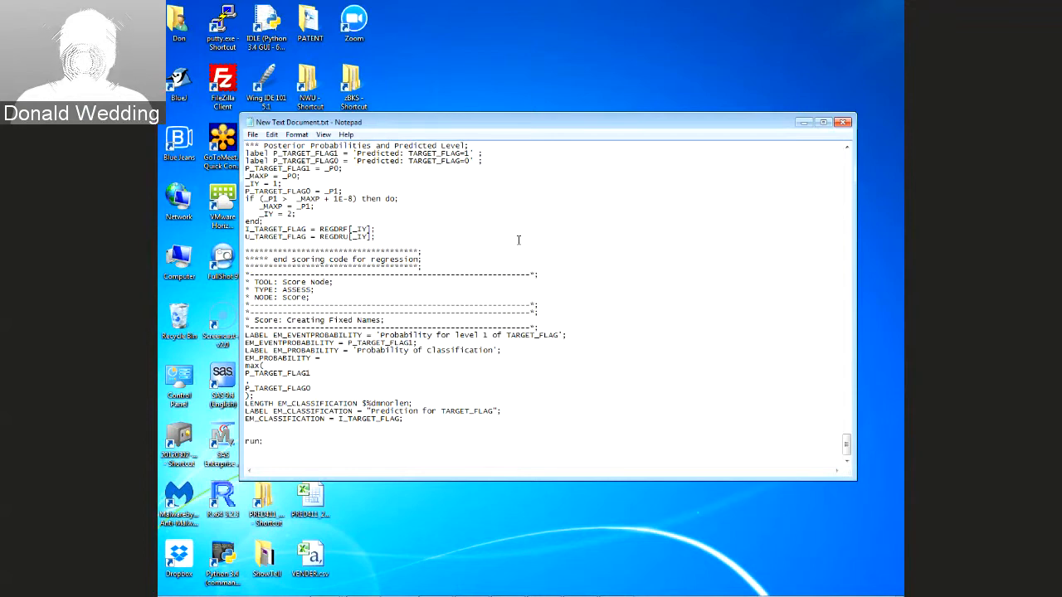
{"action": "scroll", "coordinate": [519, 239], "scroll_direction": "up", "scroll_amount": 15}
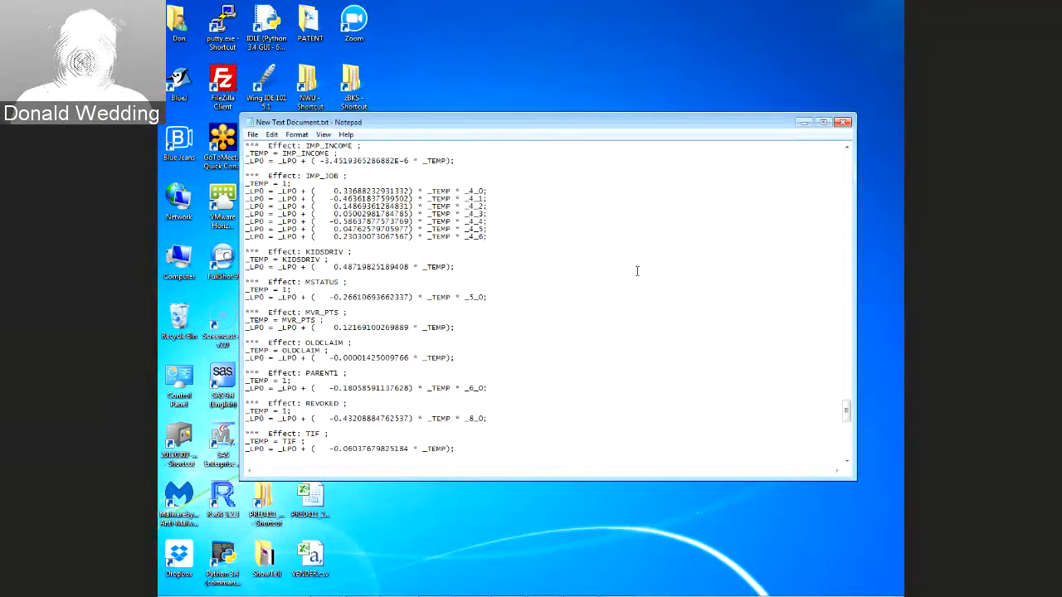
{"action": "scroll", "coordinate": [637, 271], "scroll_direction": "up", "scroll_amount": 5}
Close the text document without saving its changes and switch back to Enterprise Miner
{"action": "left_click", "coordinate": [843, 122]}
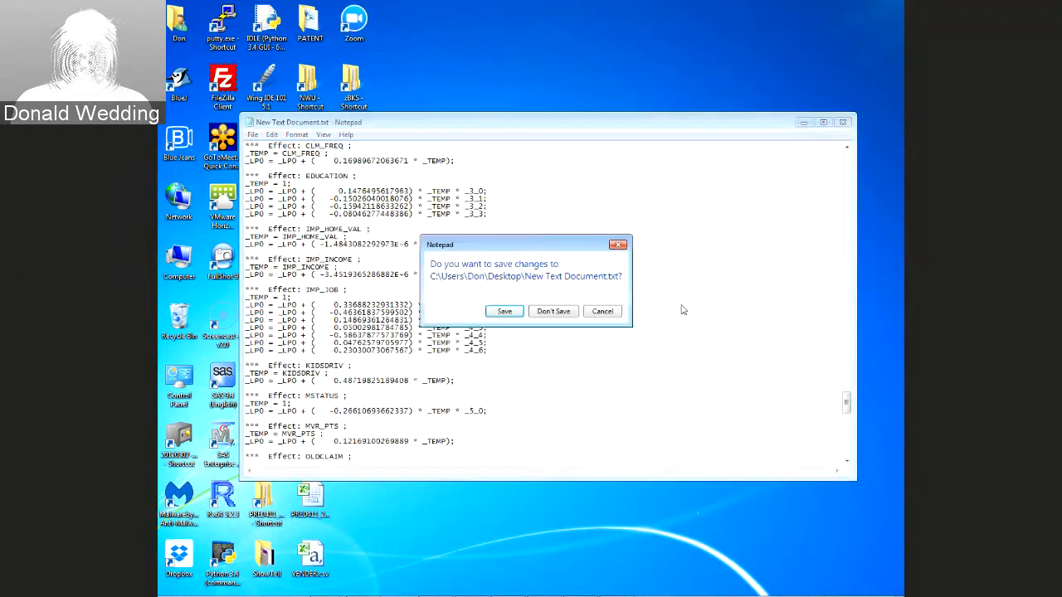
{"action": "left_click", "coordinate": [553, 311]}
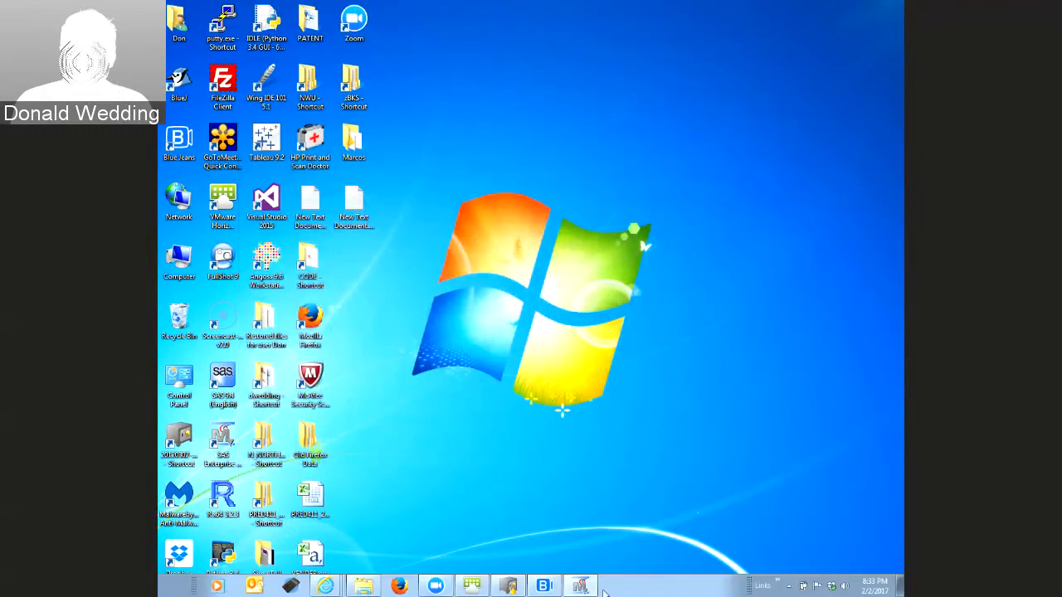
{"action": "left_click", "coordinate": [582, 586]}
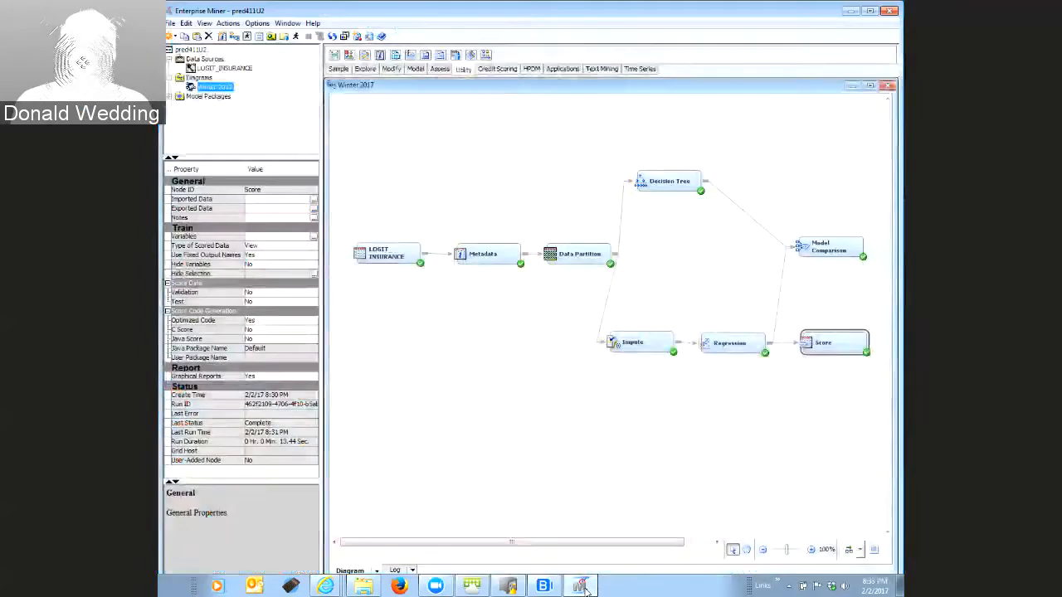
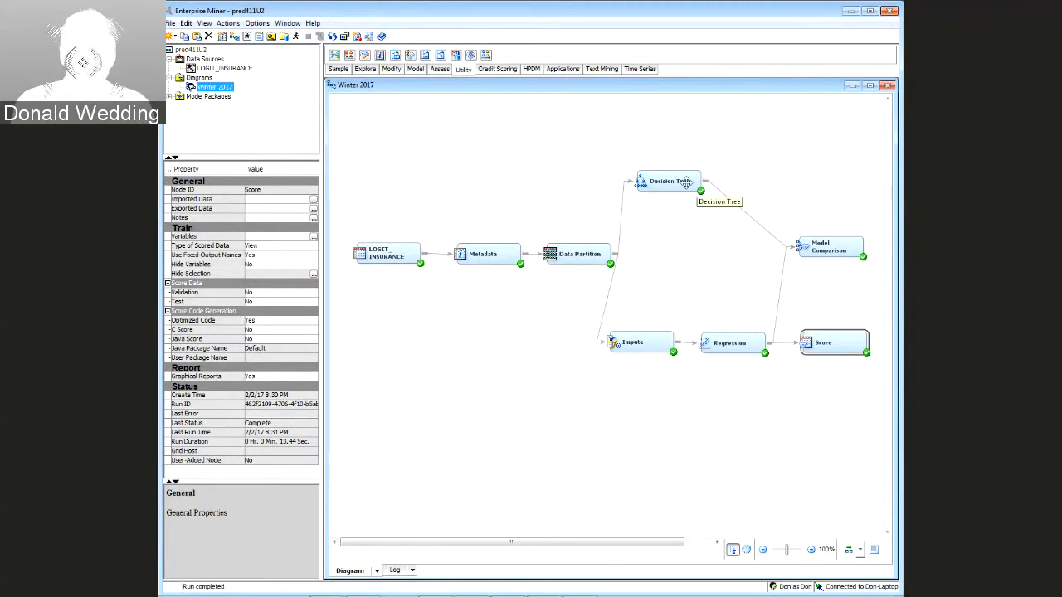
Shift the Decision Tree node slightly toward the Model Comparison node in the Winter 2017 diagram and clear the node selection
{"action": "left_click_drag", "start_coordinate": [680, 178], "coordinate": [700, 177]}
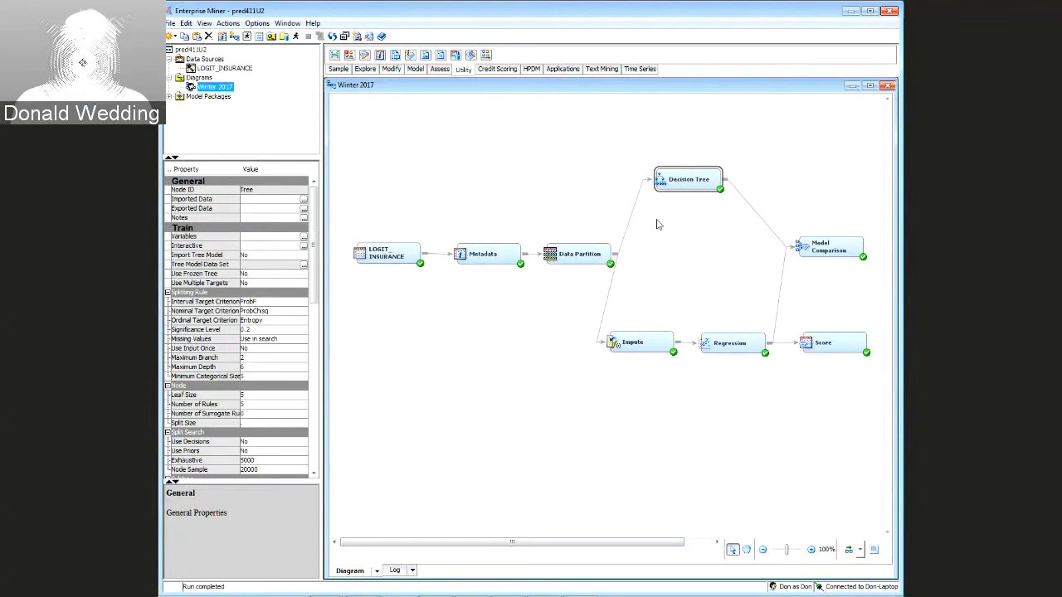
{"action": "left_click", "coordinate": [587, 258]}
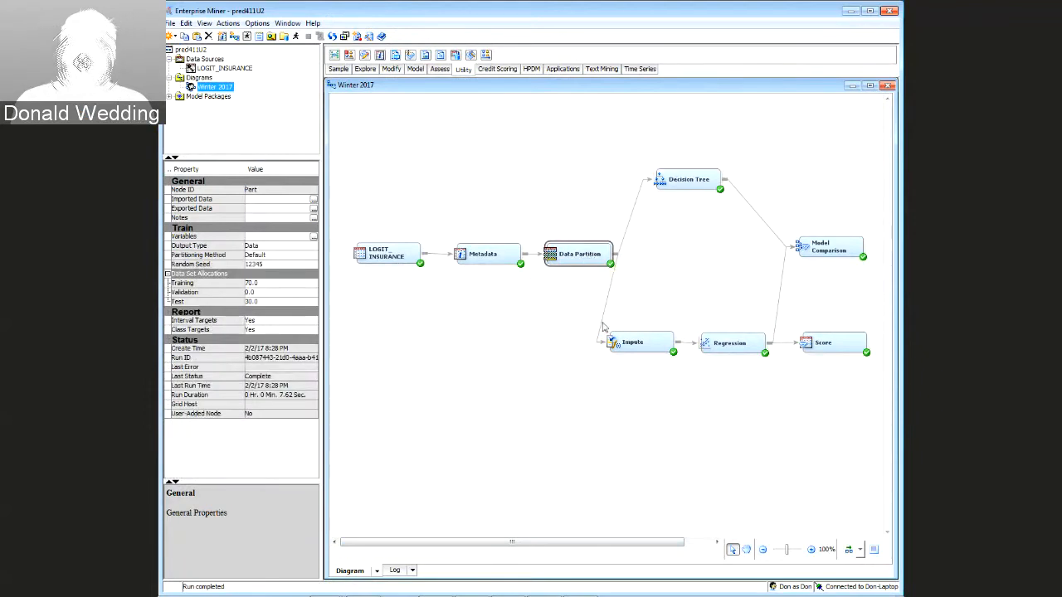
{"action": "left_click_drag", "start_coordinate": [568, 306], "coordinate": [715, 300]}
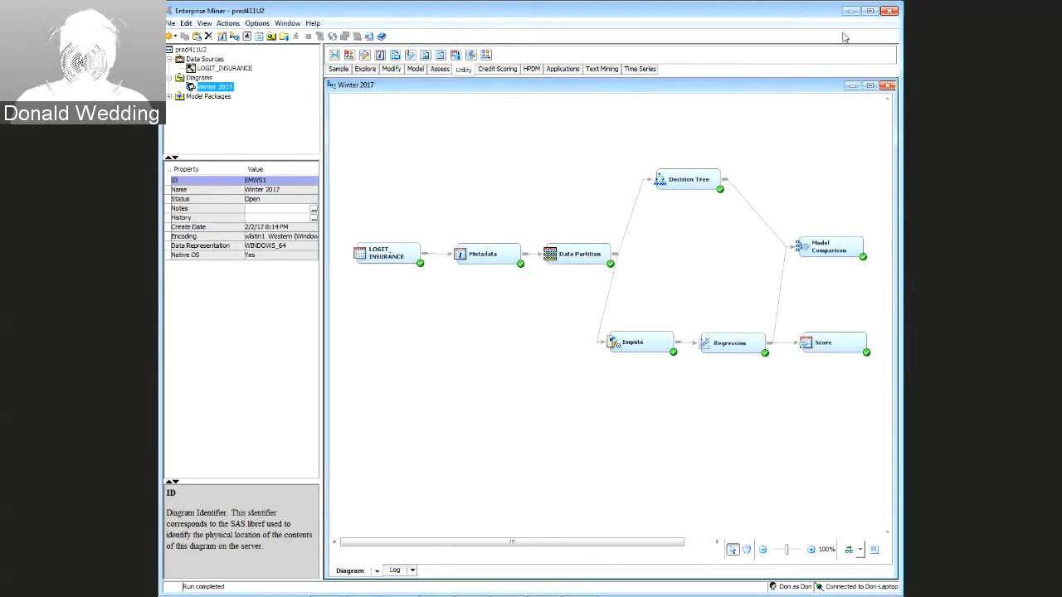
Exit Enterprise Miner and close the open GIVE_TO_STUDENTS folder window
{"action": "left_click", "coordinate": [888, 11]}
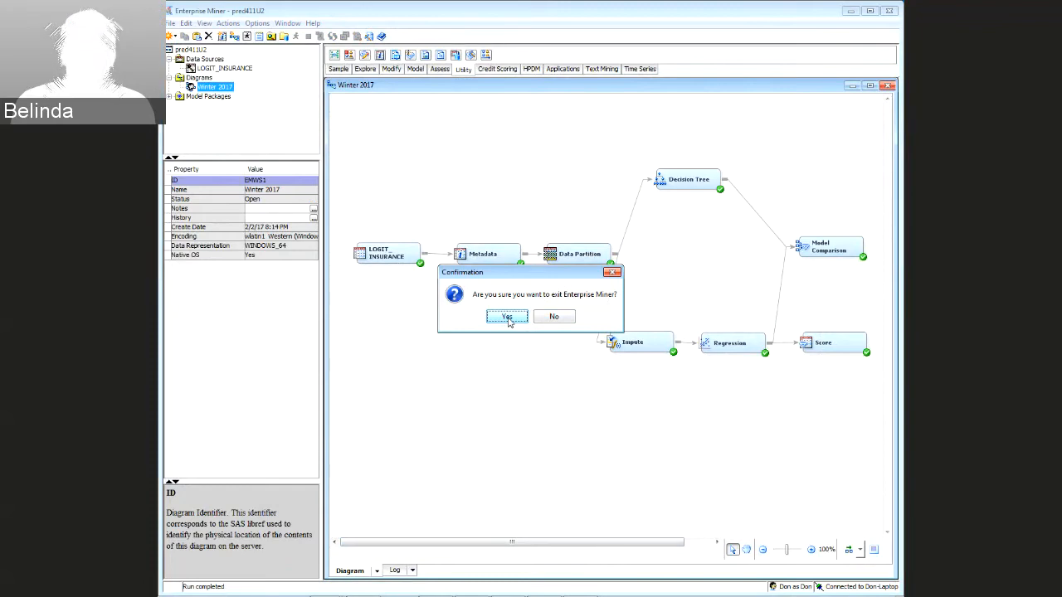
{"action": "left_click", "coordinate": [510, 321]}
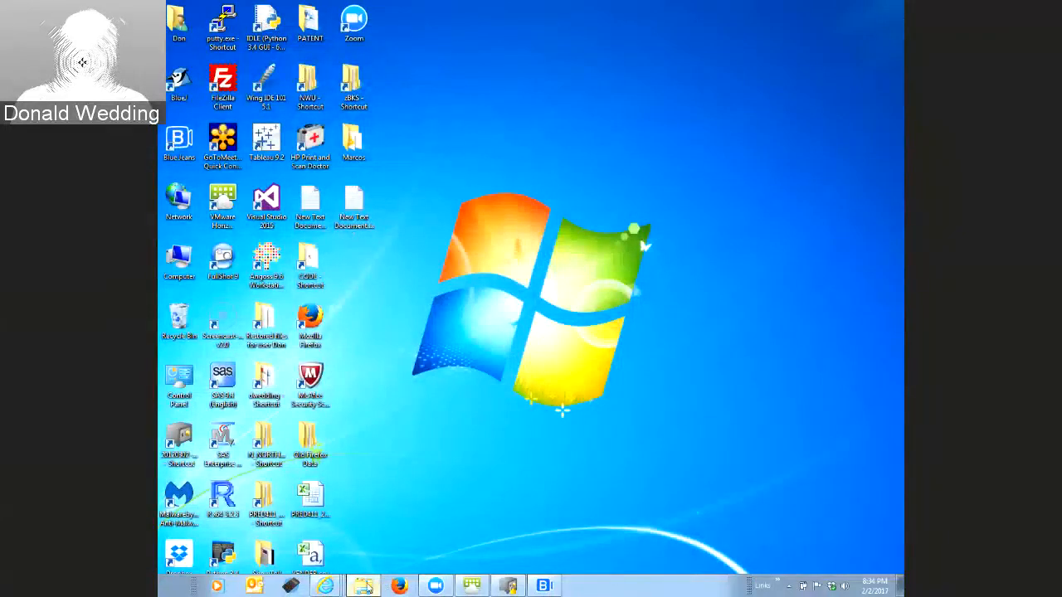
{"action": "left_click", "coordinate": [364, 586]}
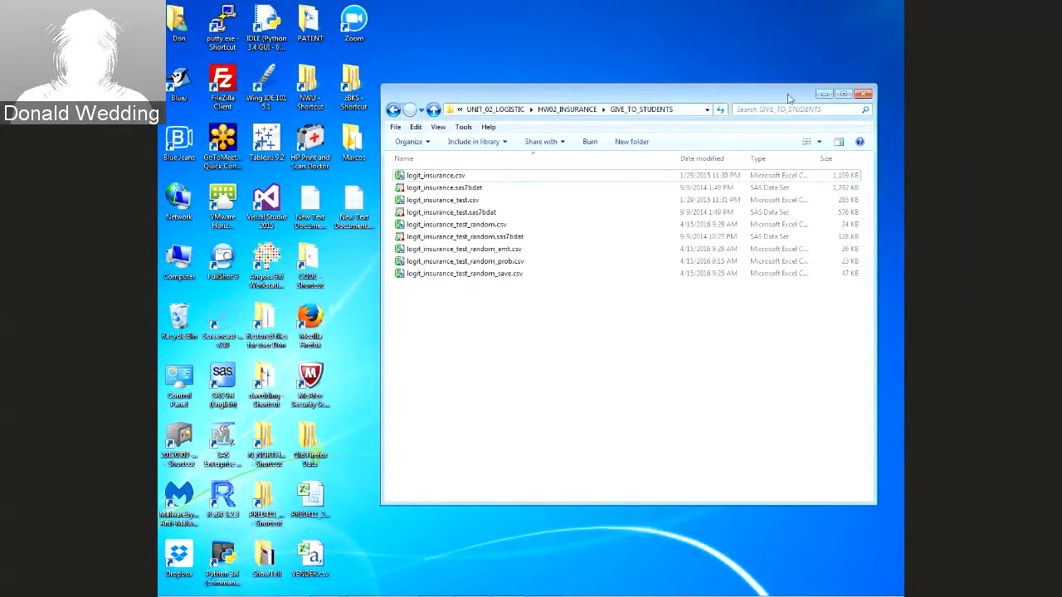
{"action": "left_click", "coordinate": [863, 93]}
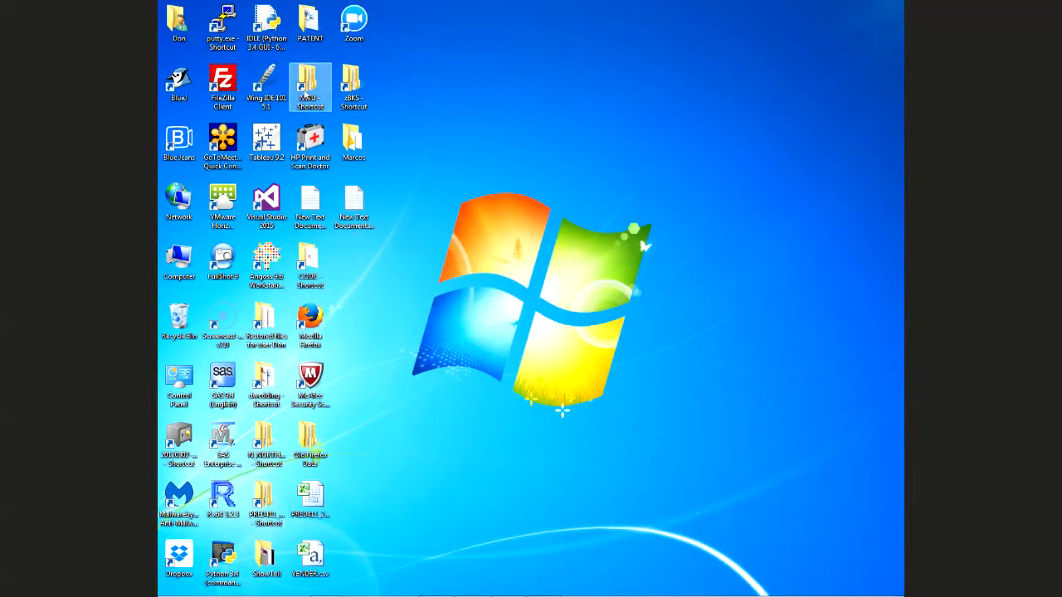
Open the U2LOGISTIC folder by way of the NWU desktop shortcut and its CODE folder
{"action": "double_click", "coordinate": [305, 92]}
{"action": "double_click", "coordinate": [419, 249]}
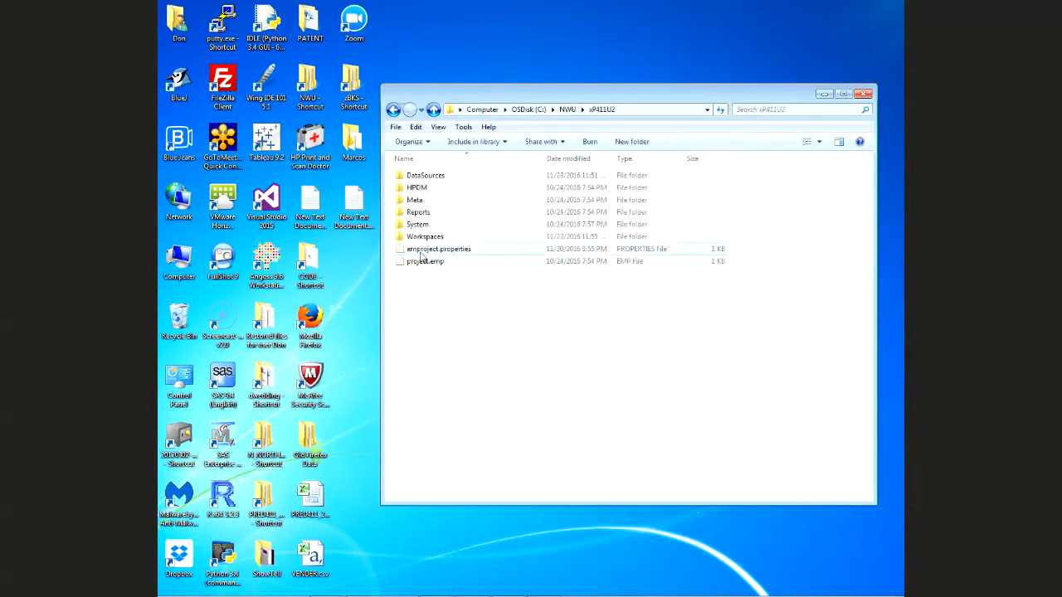
{"action": "left_click", "coordinate": [432, 114]}
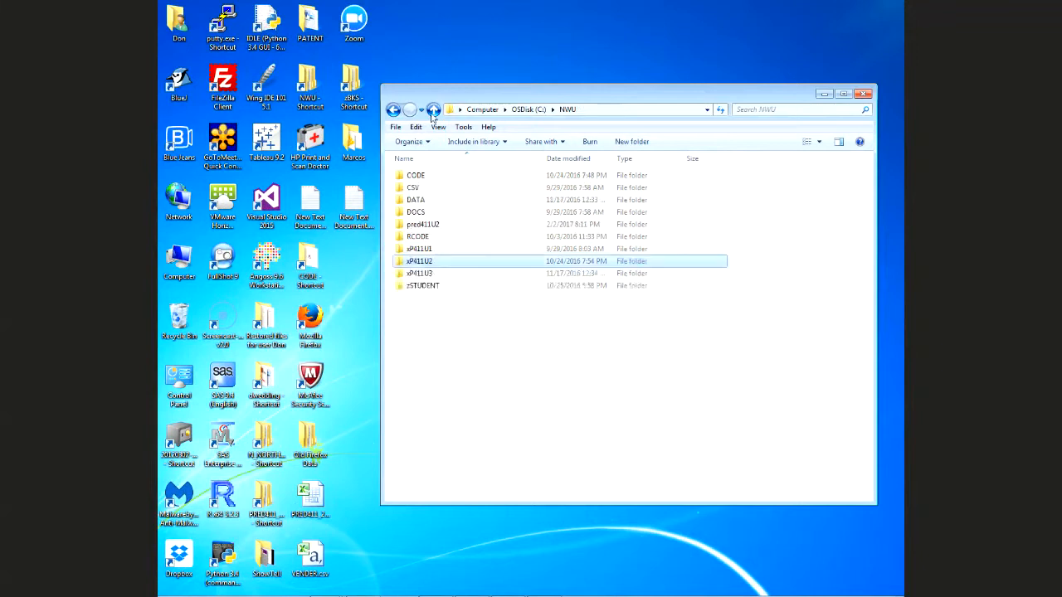
{"action": "left_click", "coordinate": [414, 178]}
{"action": "double_click", "coordinate": [414, 177]}
{"action": "double_click", "coordinate": [433, 188]}
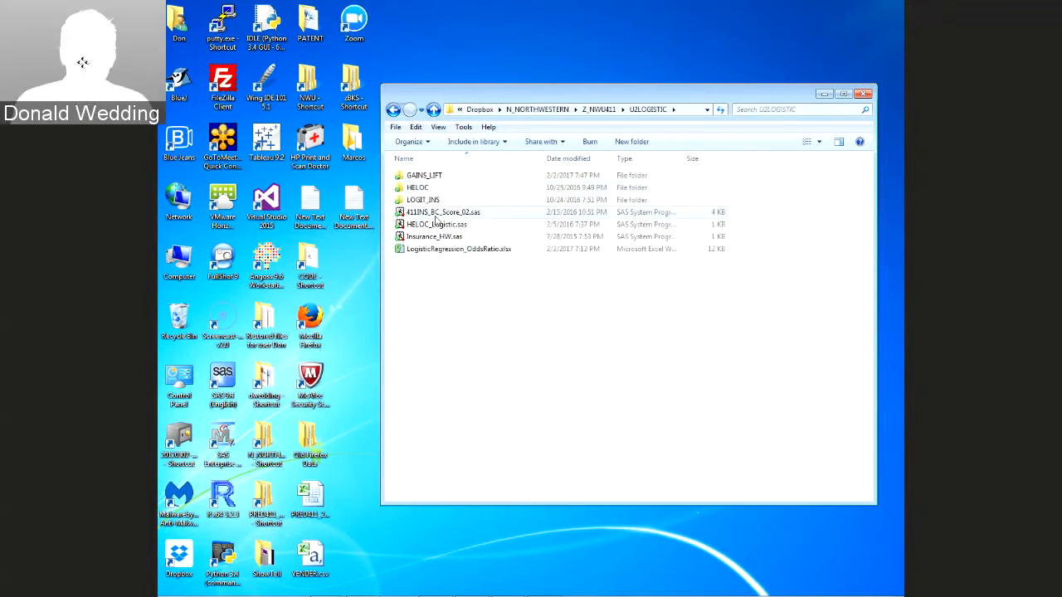
Duplicate Insurance_HW.sas within the U2LOGISTIC folder
{"action": "left_click", "coordinate": [444, 224]}
{"action": "left_click", "coordinate": [438, 238]}
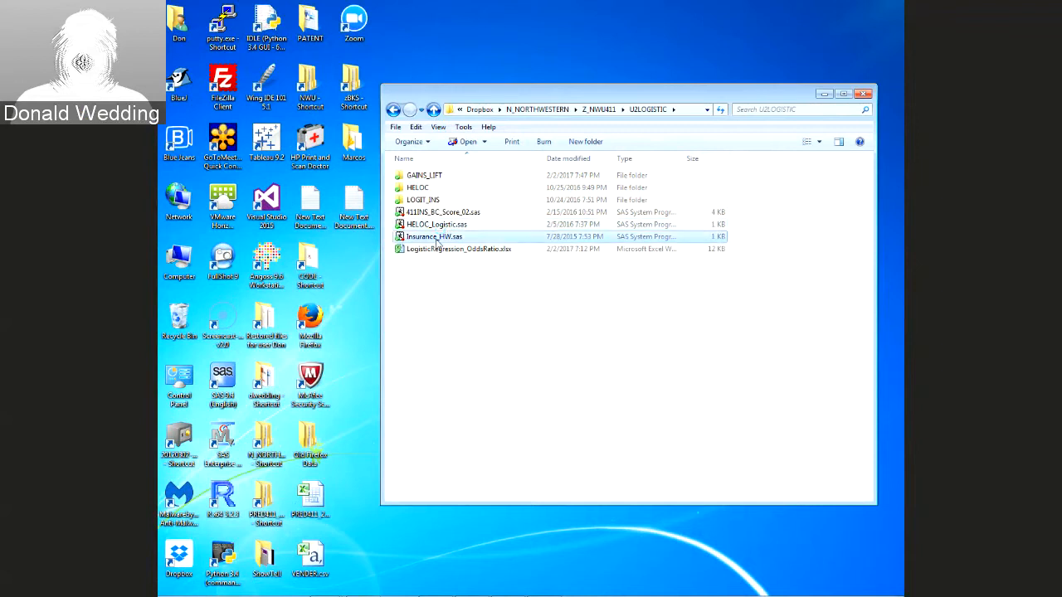
{"action": "right_click", "coordinate": [437, 241]}
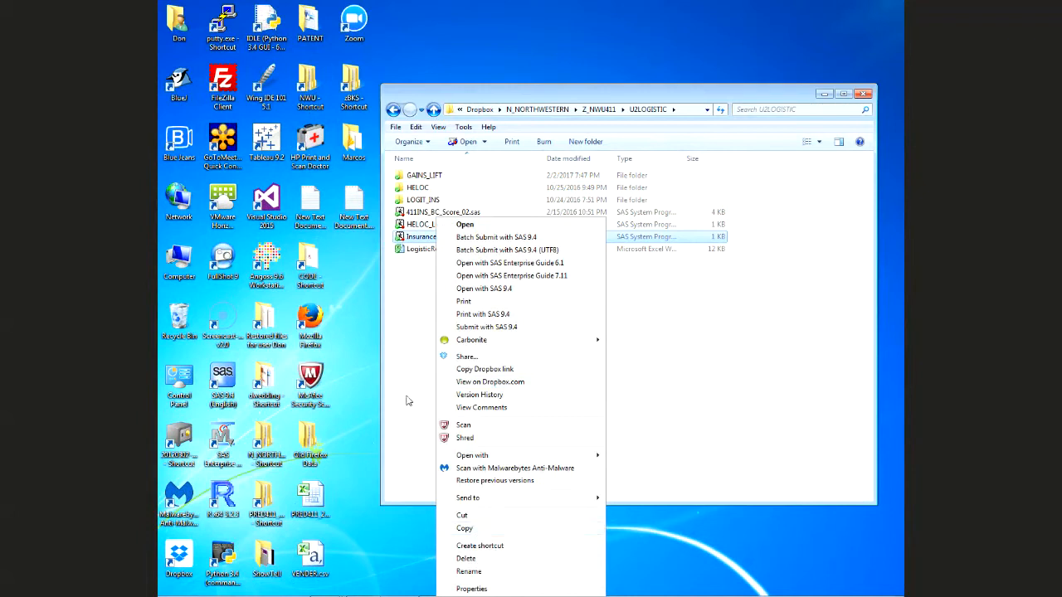
{"action": "left_click", "coordinate": [470, 529]}
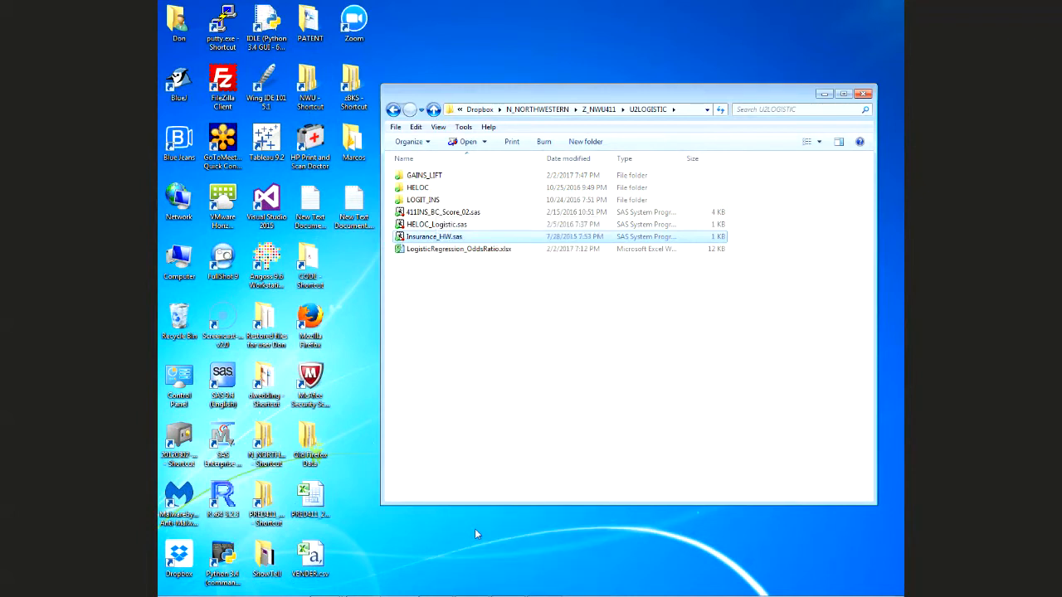
{"action": "right_click", "coordinate": [433, 313]}
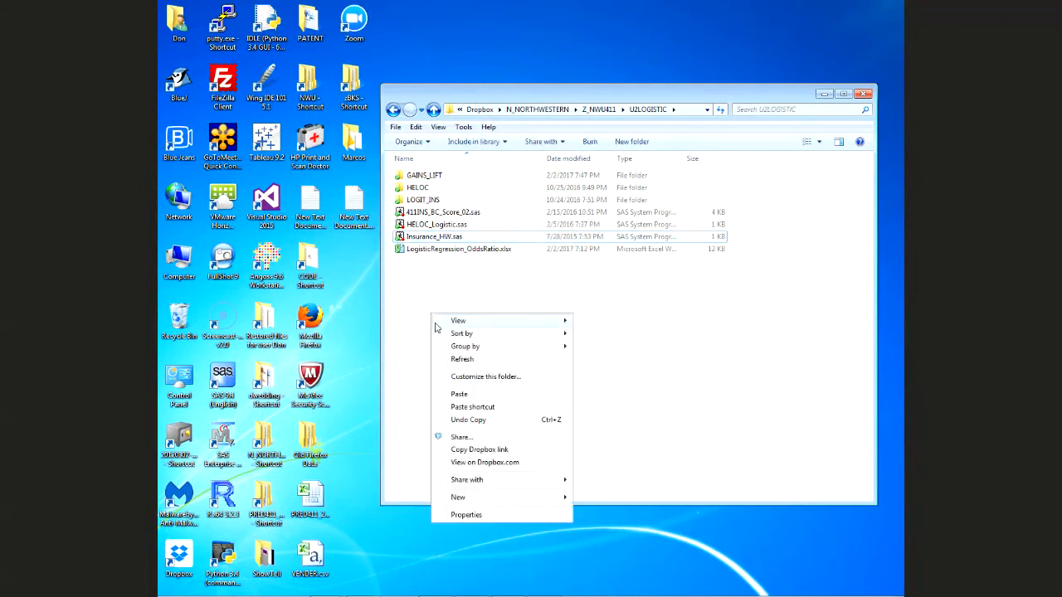
{"action": "left_click", "coordinate": [479, 396]}
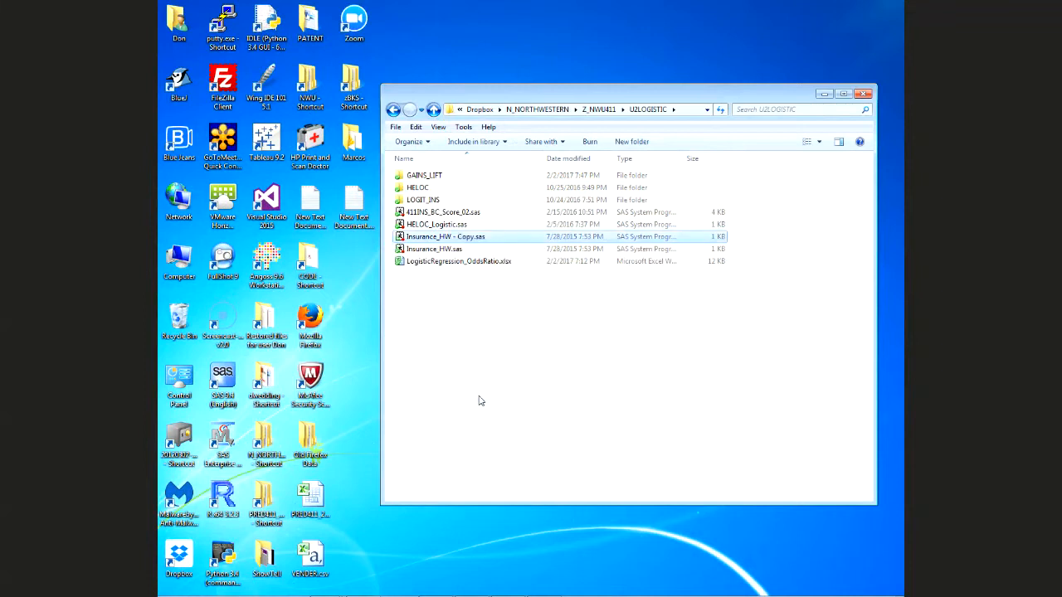
Rename the copied SAS program to Insurance_HW_2017_02_02.sas
{"action": "right_click", "coordinate": [453, 239]}
{"action": "left_click", "coordinate": [500, 572]}
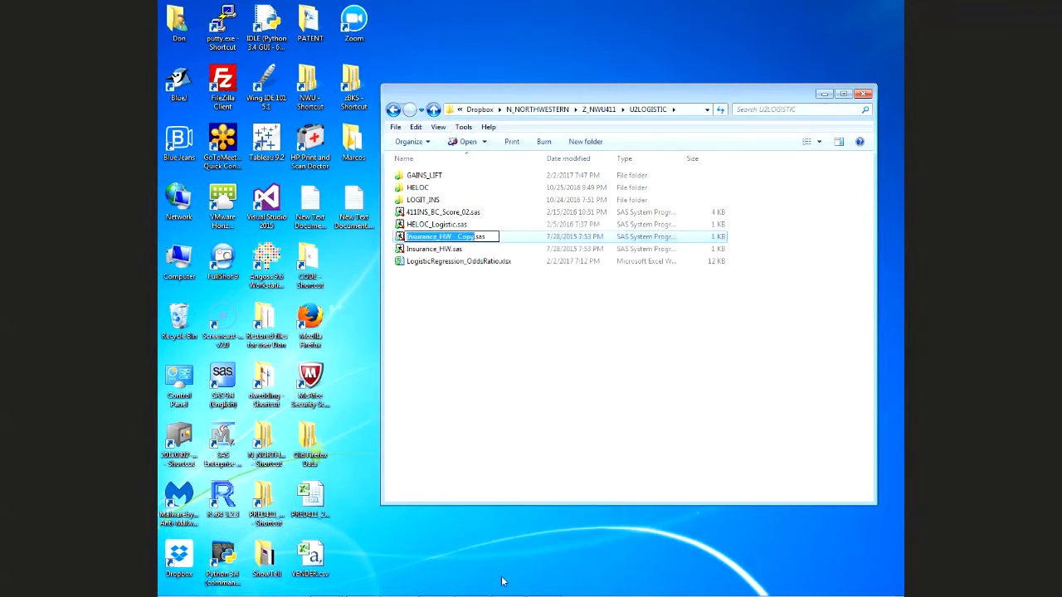
{"action": "key", "text": "ctrl+Left"}
{"action": "key", "text": "Delete"}
{"action": "key", "text": "Delete"}
{"action": "key", "text": "Delete"}
{"action": "key", "text": "Delete"}
{"action": "key", "text": "Delete"}
{"action": "key", "text": "Delete"}
{"action": "key", "text": "Delete"}
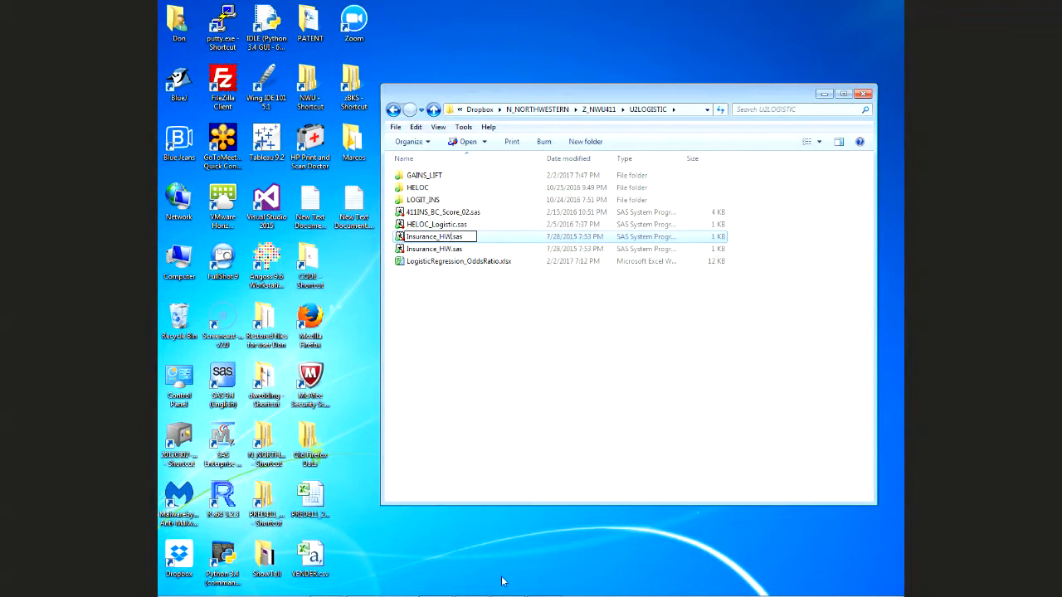
{"action": "type", "text": "_"}
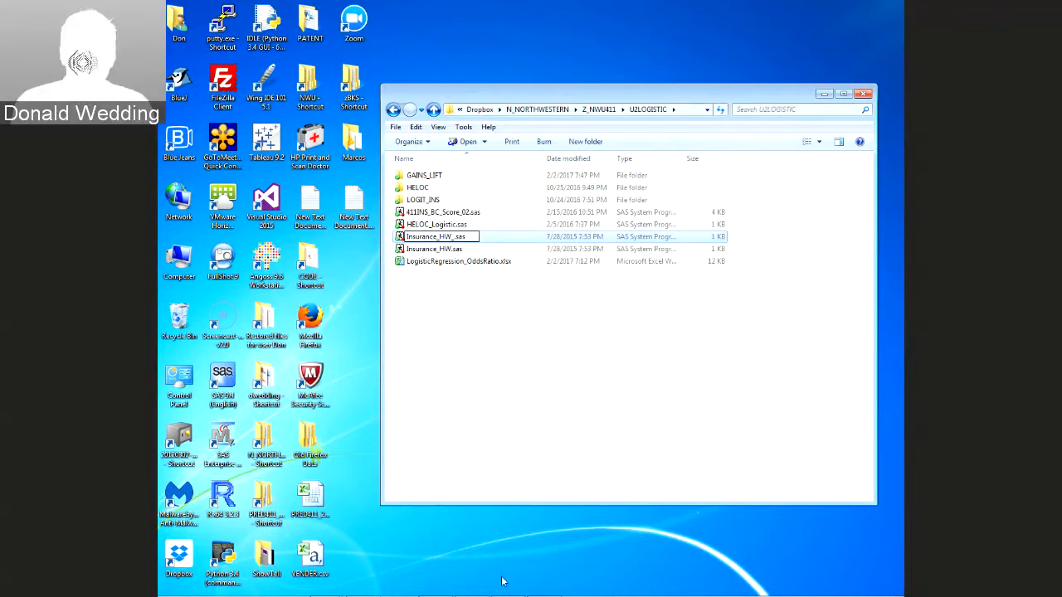
{"action": "type", "text": "2017"}
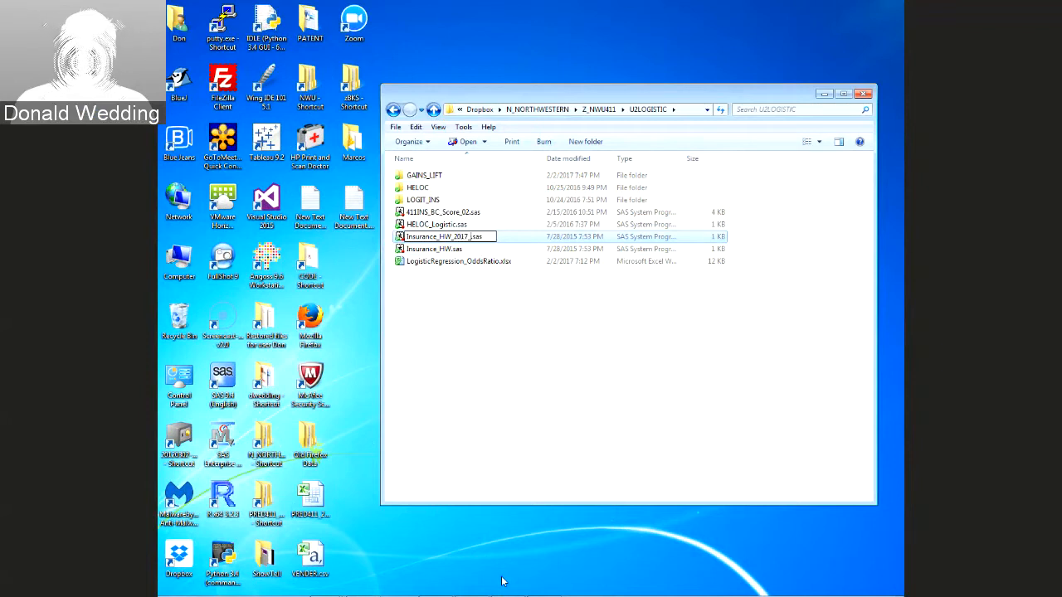
{"action": "type", "text": "_02_02"}
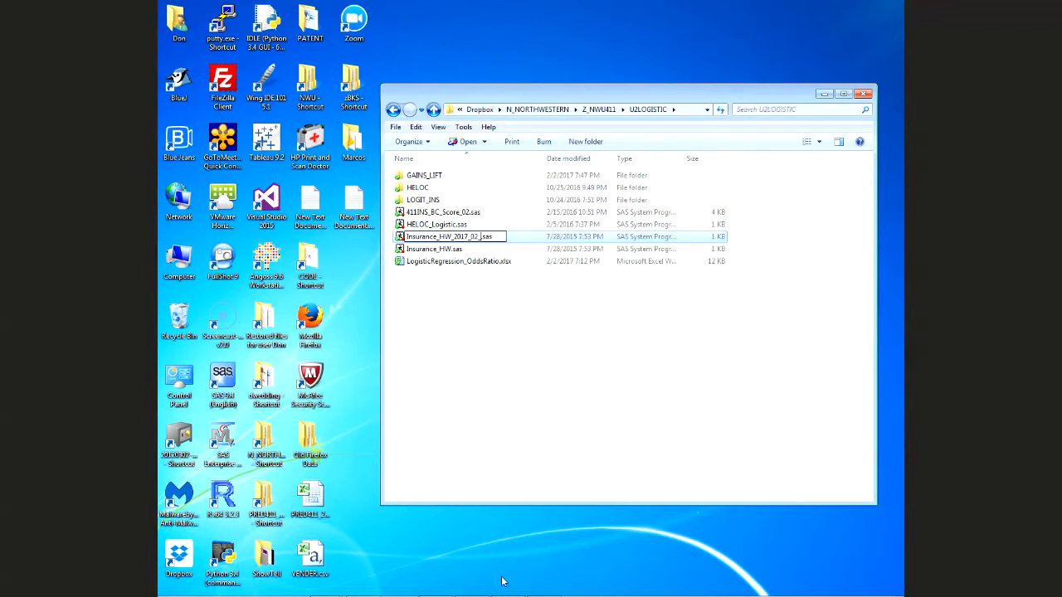
{"action": "key", "text": "Return"}
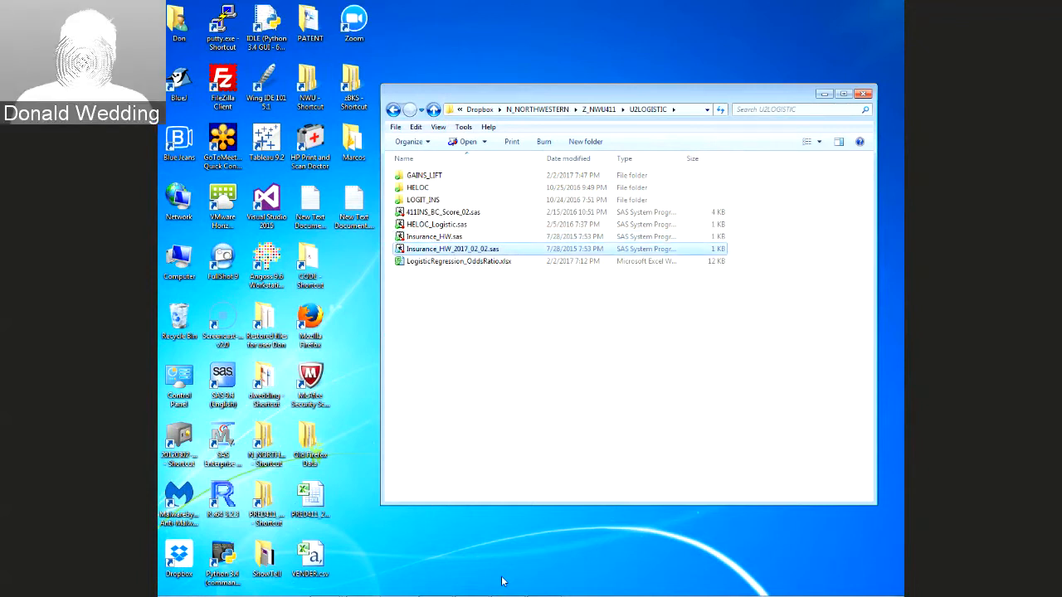
Check which SAS programs are in the LOGIT_INS folder, then return to the U2LOGISTIC folder
{"action": "right_click", "coordinate": [426, 251]}
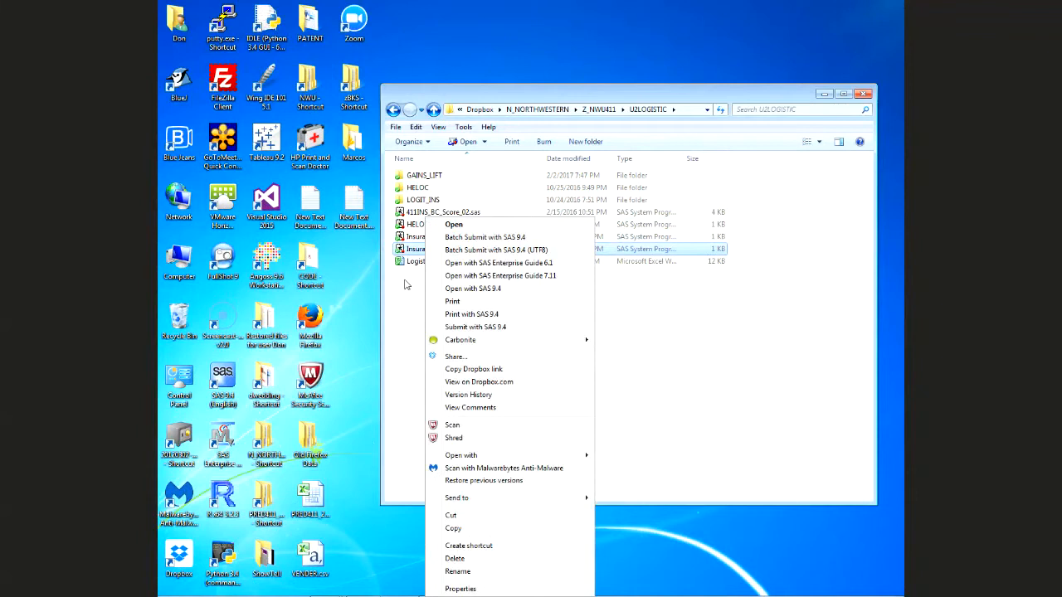
{"action": "left_click", "coordinate": [405, 280]}
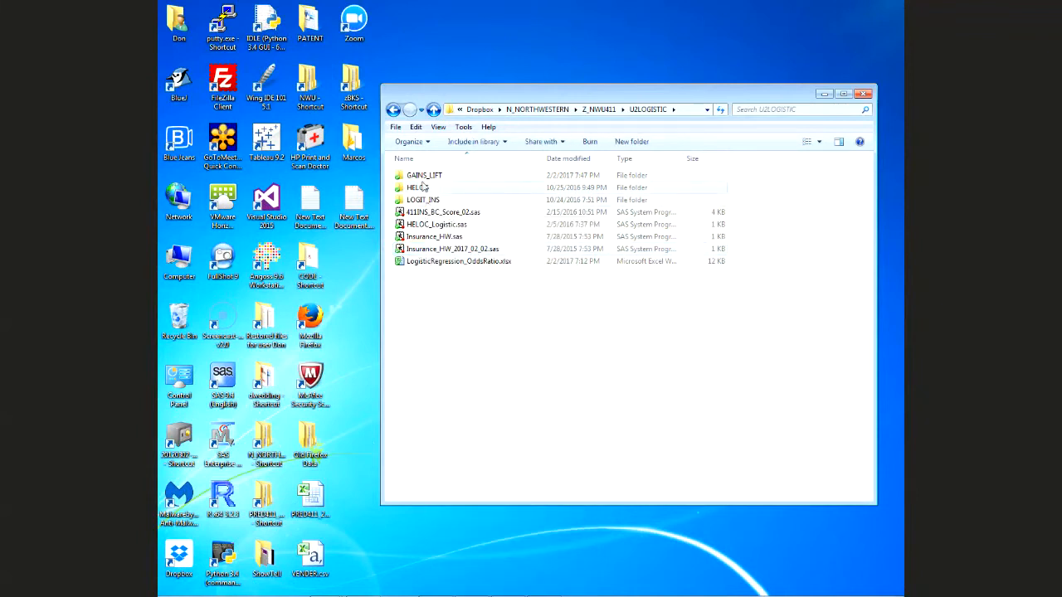
{"action": "double_click", "coordinate": [427, 201]}
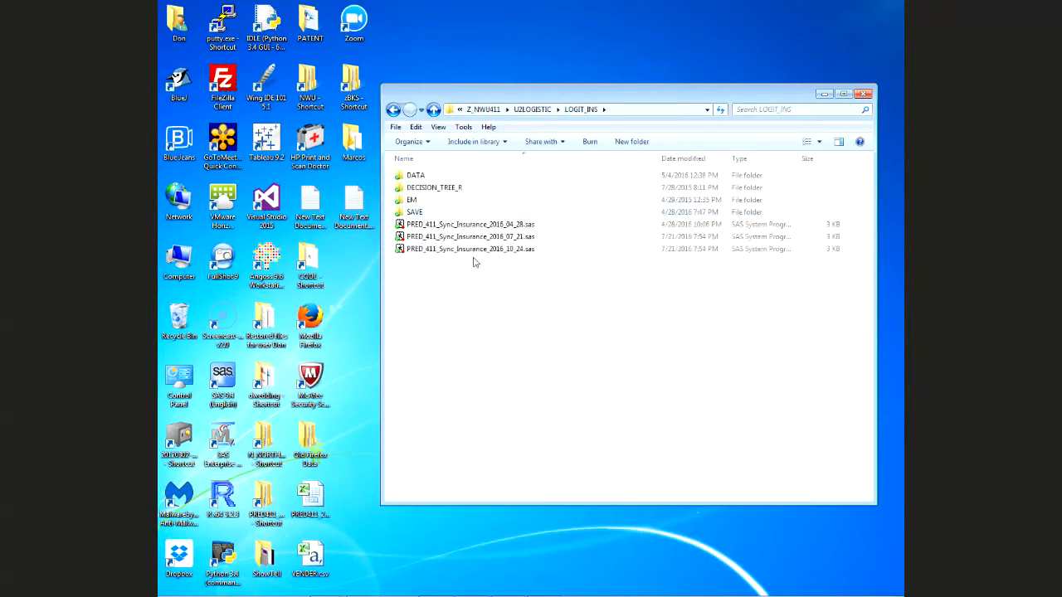
{"action": "left_click", "coordinate": [433, 111]}
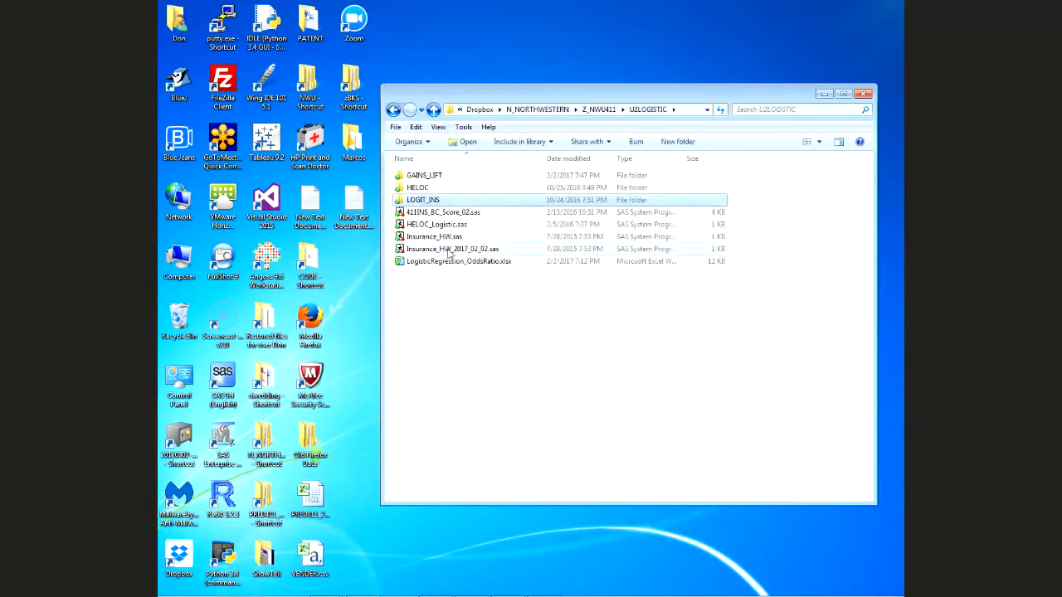
Open Insurance_HW_2017_02_02.sas with SAS 9.4
{"action": "left_click", "coordinate": [448, 249]}
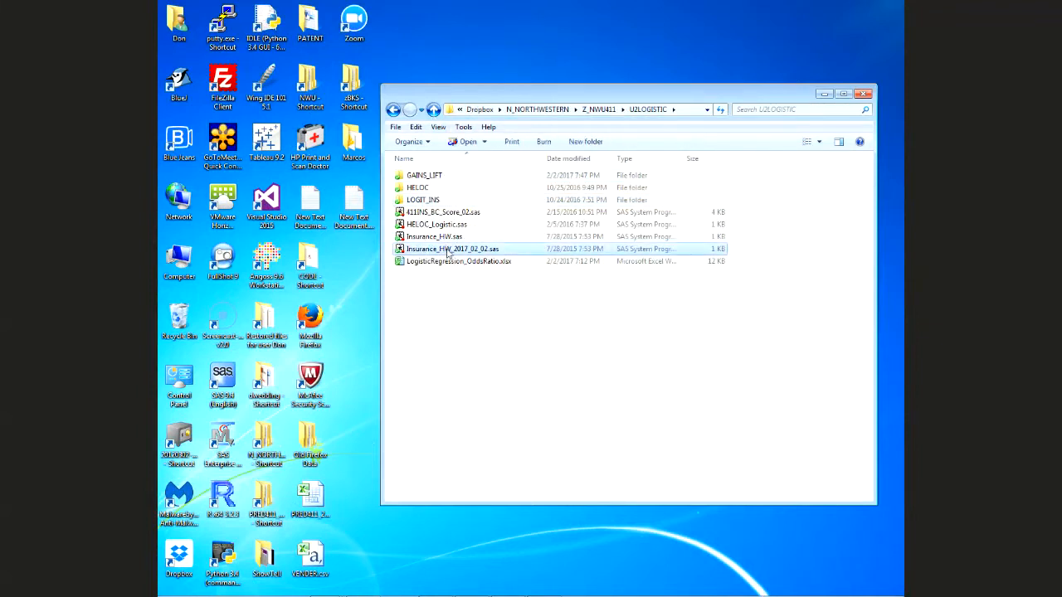
{"action": "right_click", "coordinate": [447, 252]}
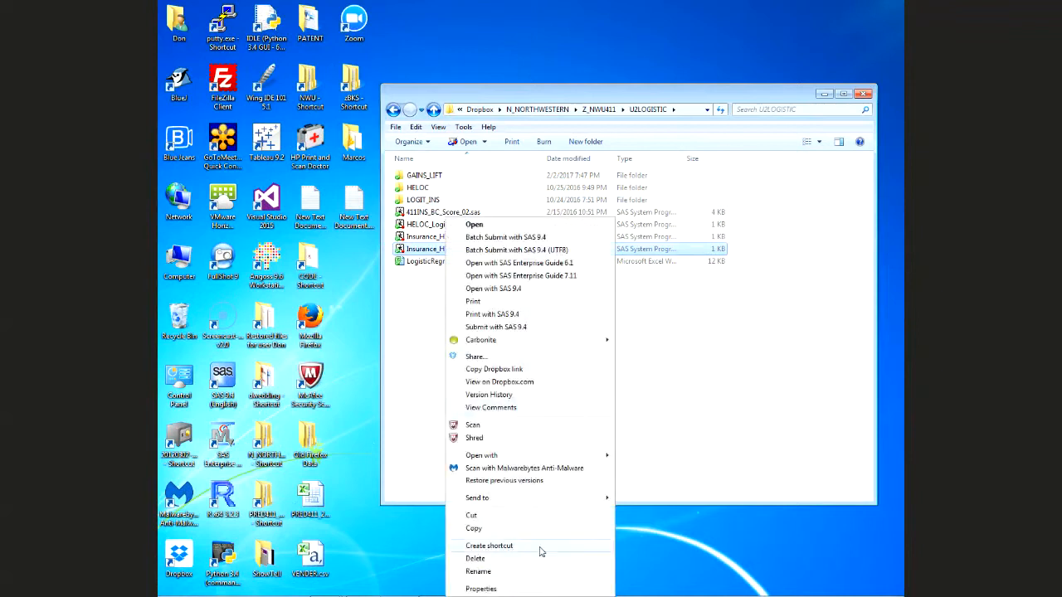
{"action": "left_click", "coordinate": [492, 290]}
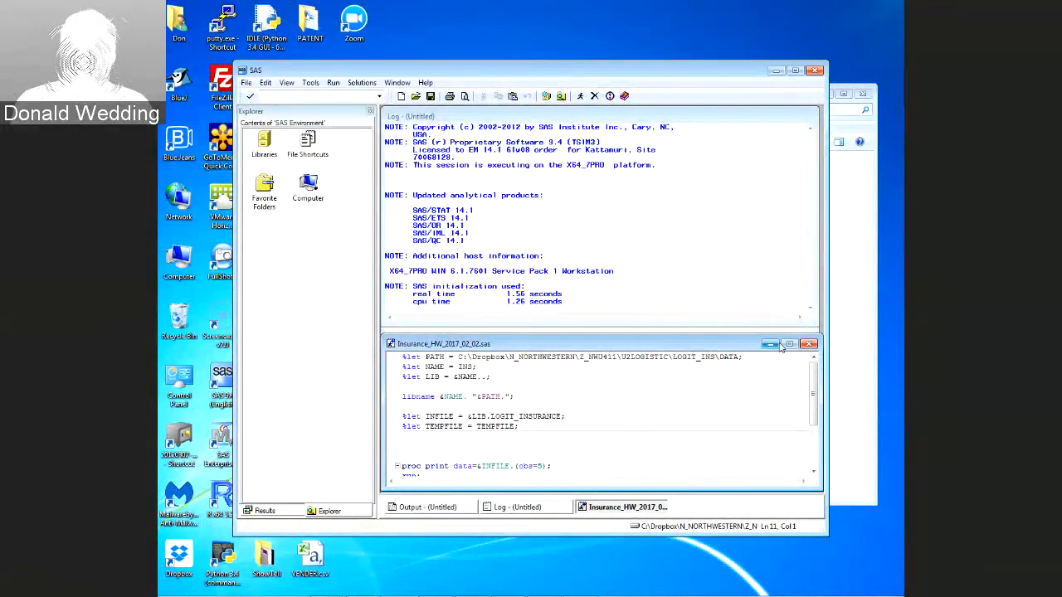
Maximize the Insurance_HW_2017_02_02.sas program window, run all of its code, and return to the code
{"action": "left_click", "coordinate": [788, 344]}
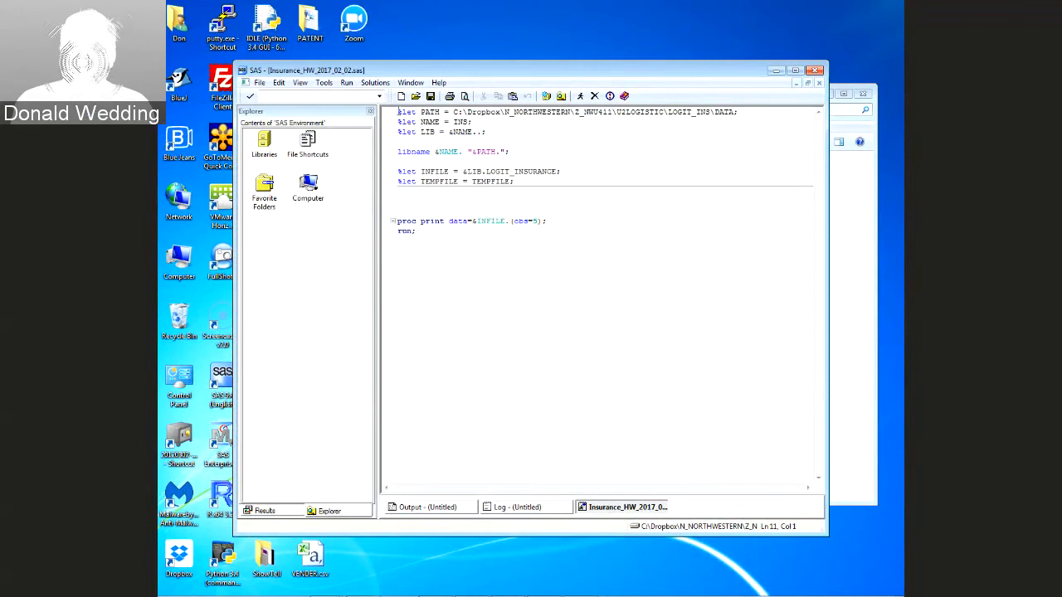
{"action": "left_click_drag", "start_coordinate": [399, 112], "coordinate": [462, 287]}
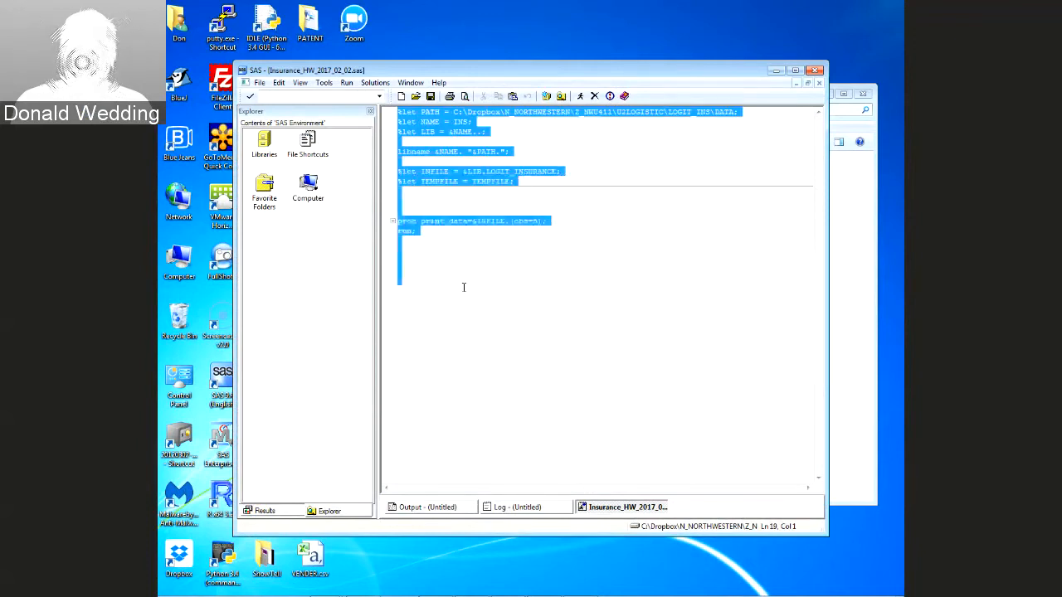
{"action": "left_click", "coordinate": [580, 95]}
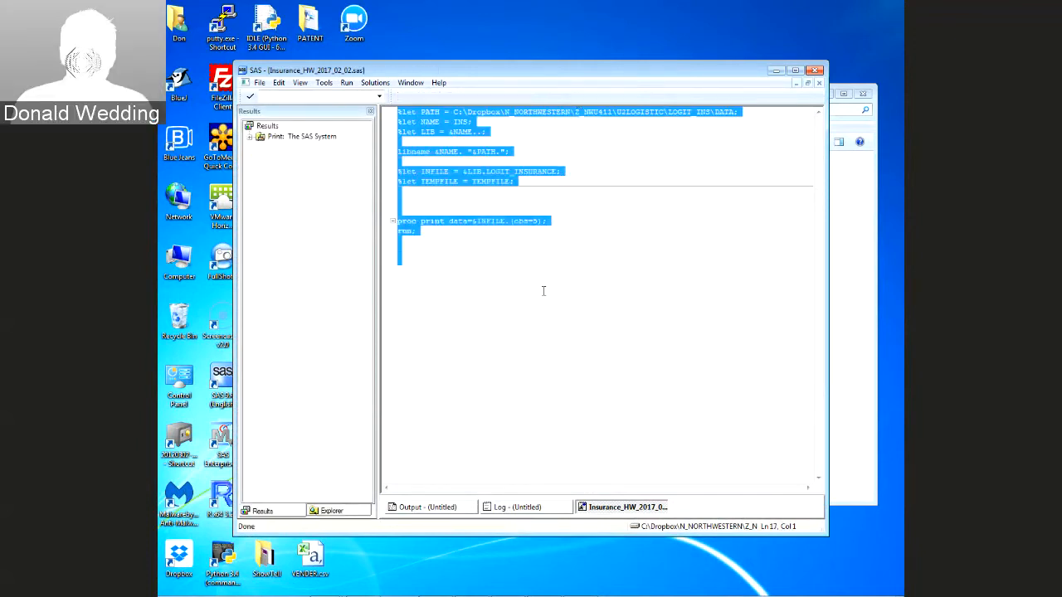
{"action": "left_click", "coordinate": [611, 509]}
{"action": "left_click", "coordinate": [516, 183]}
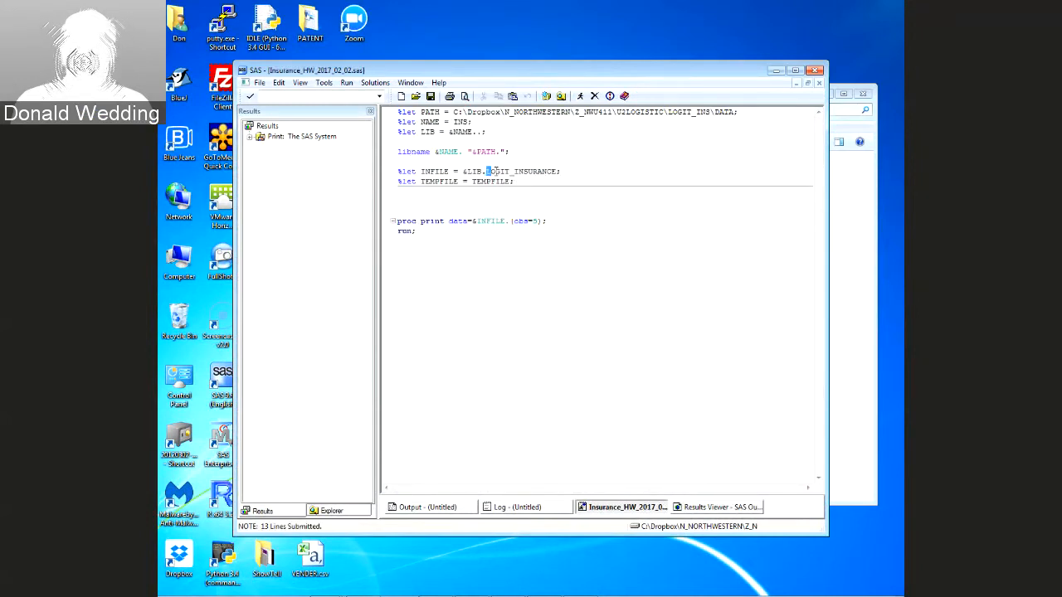
Start a DATA step below the PROC PRINT block with the statement data TEMPFILE;
{"action": "double_click", "coordinate": [490, 171]}
{"action": "left_click", "coordinate": [503, 201]}
{"action": "left_click", "coordinate": [480, 261]}
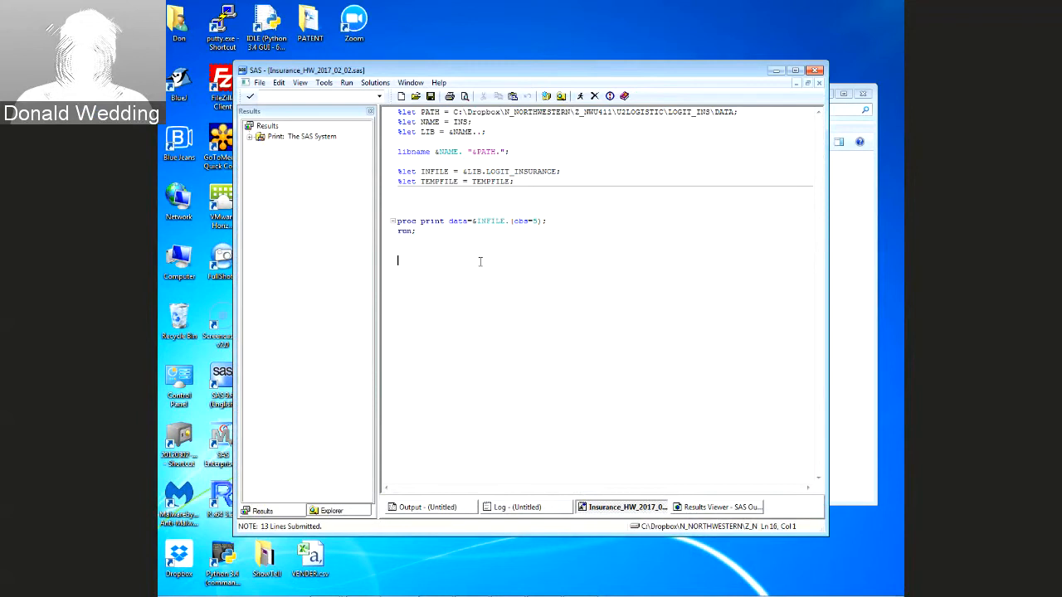
{"action": "key", "text": "Return"}
{"action": "key", "text": "Return"}
{"action": "key", "text": "Up"}
{"action": "key", "text": "Up"}
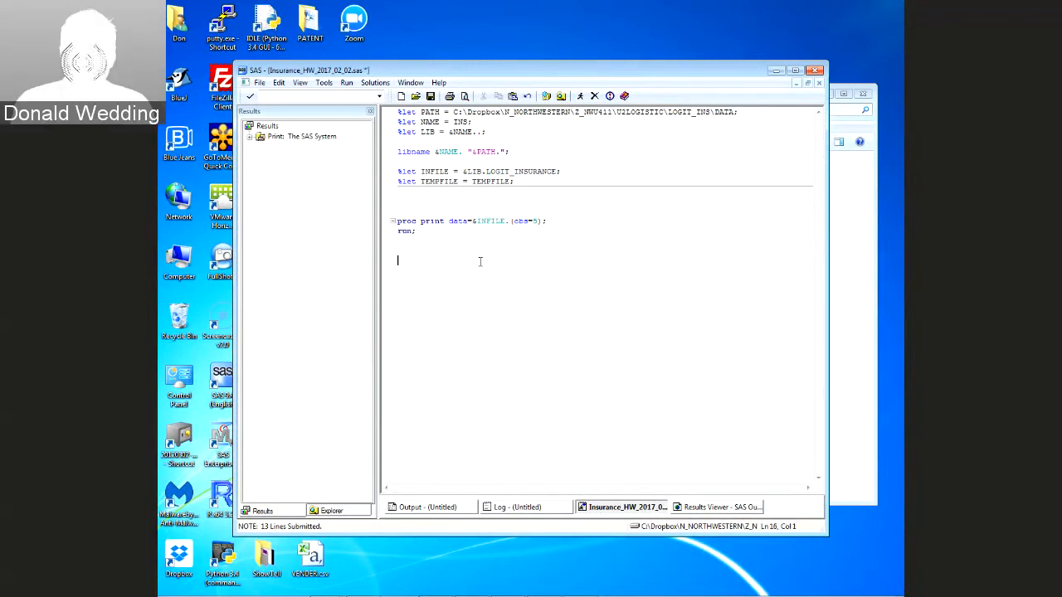
{"action": "type", "text": "data "}
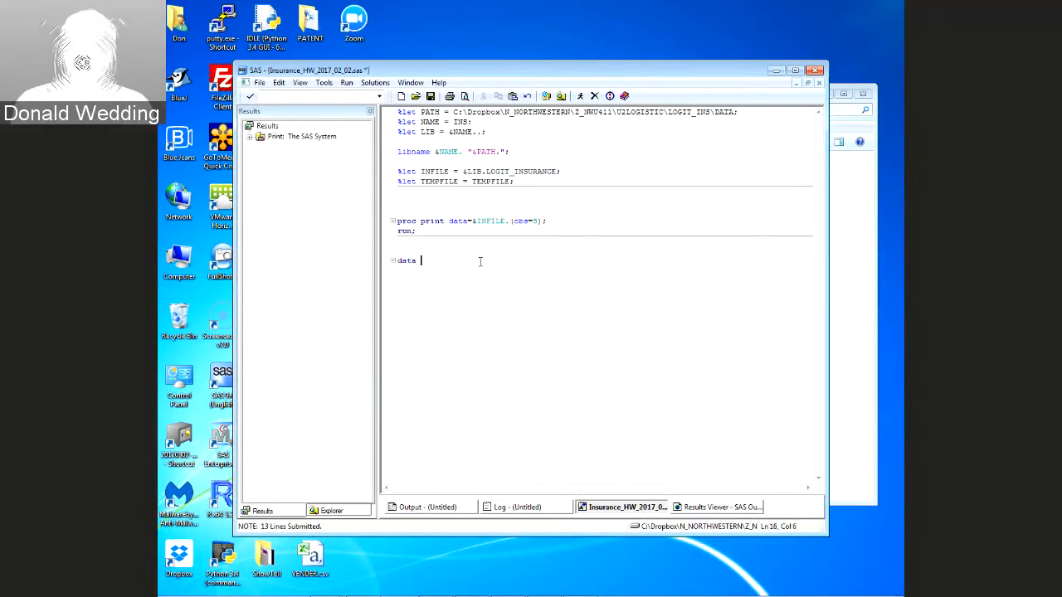
{"action": "type", "text": "TEMPFILE;"}
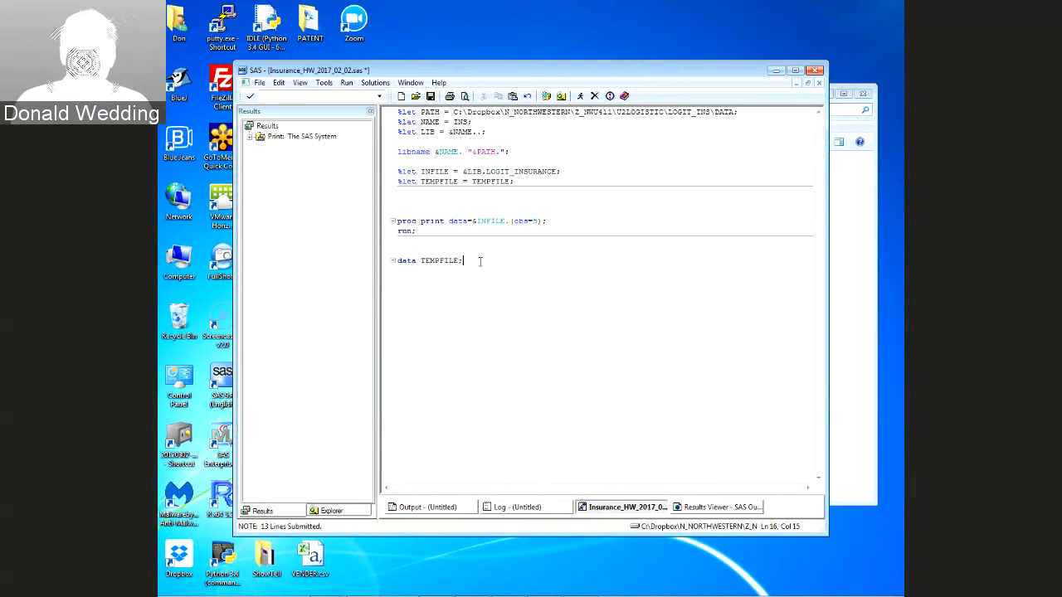
Complete the TEMPFILE DATA step with the statements set &INFILE.; and run; on separate lines
{"action": "key", "text": "Return"}
{"action": "type", "text": "set &INFILE."}
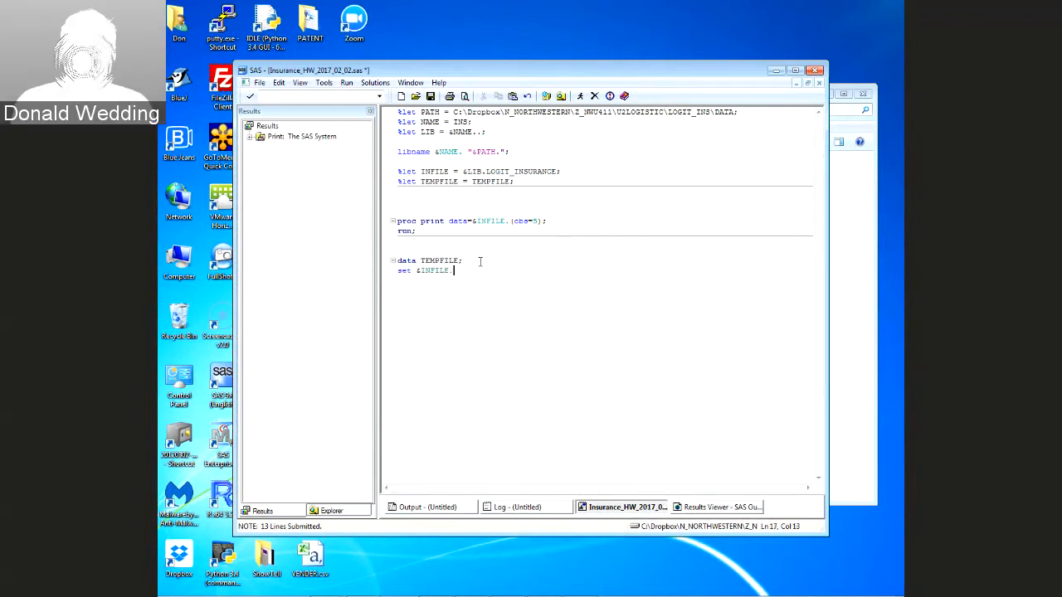
{"action": "type", "text": "; run;"}
{"action": "key", "text": "Return"}
{"action": "key", "text": "Return"}
{"action": "key", "text": "Return"}
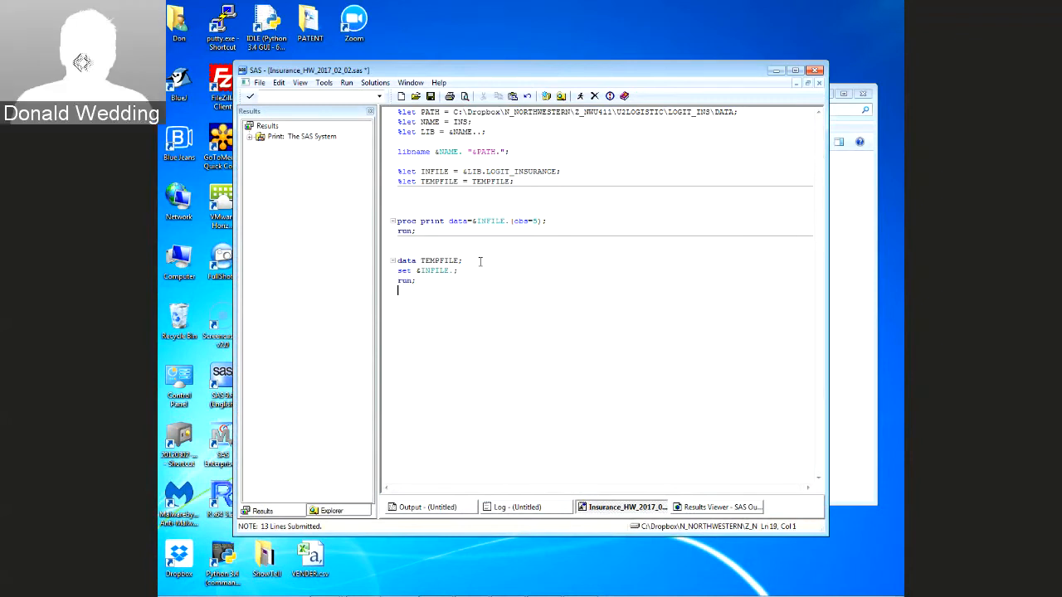
Insert four blank lines between the set and run statements of the TEMPFILE DATA step
{"action": "key", "text": "Up"}
{"action": "key", "text": "Up"}
{"action": "key", "text": "Up"}
{"action": "key", "text": "End"}
{"action": "key", "text": "Up"}
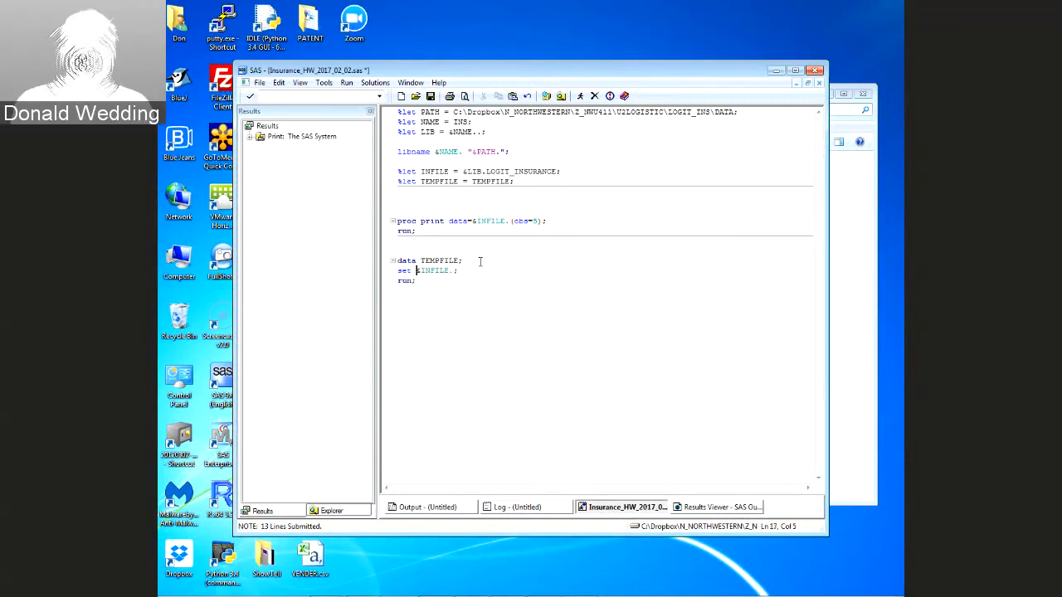
{"action": "key", "text": "End"}
{"action": "key", "text": "Return"}
{"action": "key", "text": "Return"}
{"action": "key", "text": "Return"}
{"action": "key", "text": "Return"}
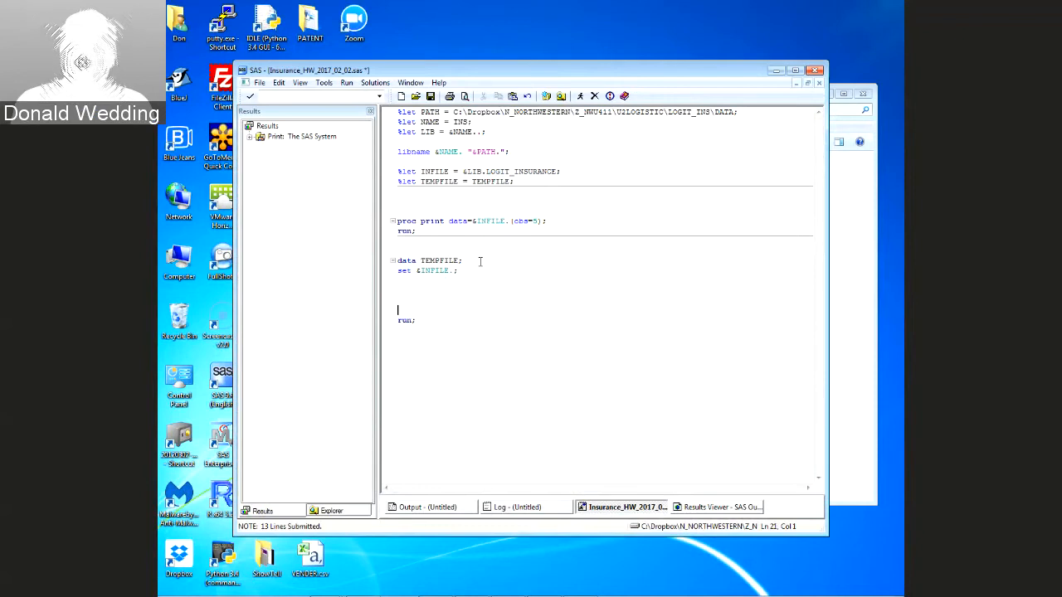
Begin a keep statement in the blank space above run; in the TEMPFILE DATA step
{"action": "key", "text": "Up"}
{"action": "key", "text": "Up"}
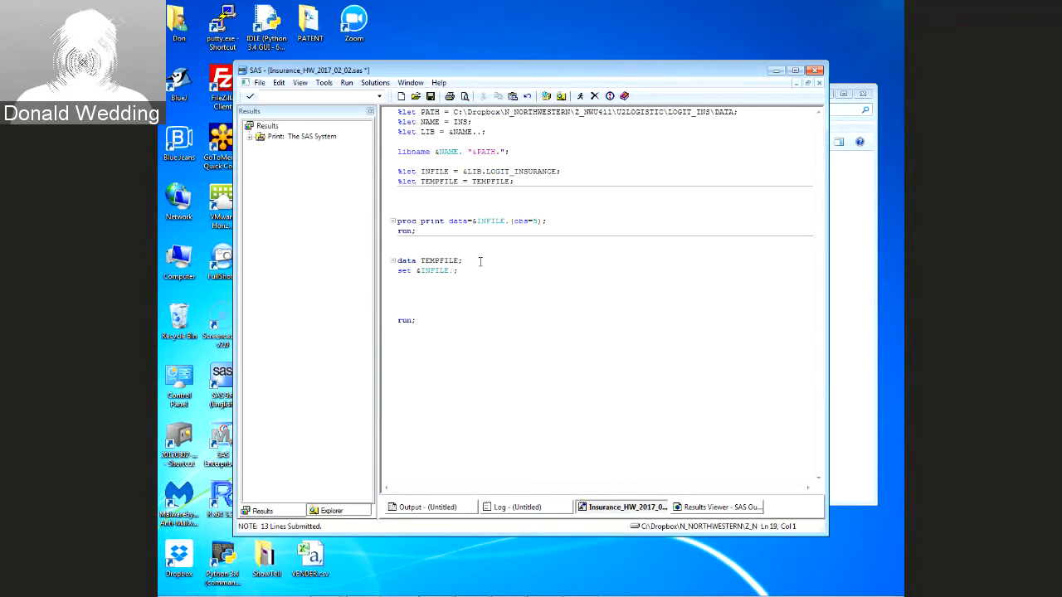
{"action": "key", "text": "Down"}
{"action": "key", "text": "Down"}
{"action": "key", "text": "Up"}
{"action": "type", "text": "%"}
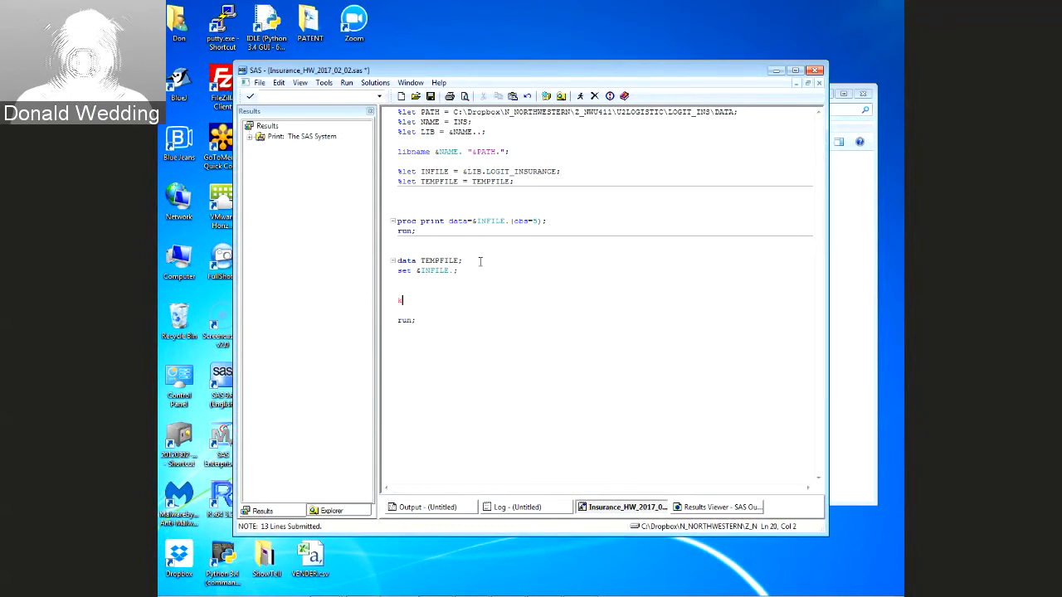
{"action": "type", "text": "eep"}
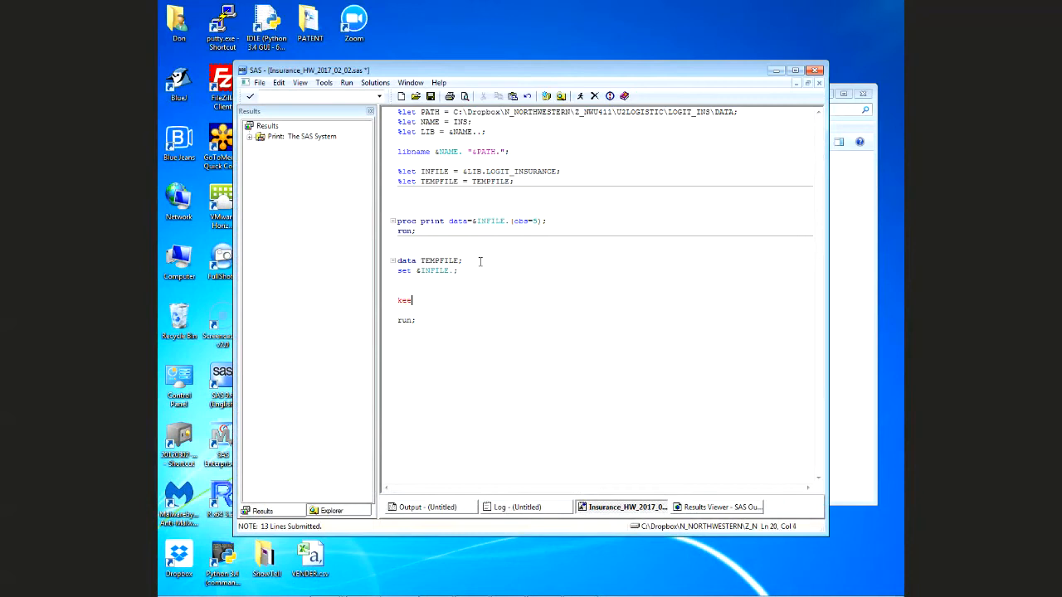
Delete the partly written keep statement from the TEMPFILE data step
{"action": "key", "text": "BackSpace"}
{"action": "key", "text": "BackSpace"}
{"action": "key", "text": "BackSpace"}
Below the data step, add a PROC CONTENTS statement with data=TEMPFILE
{"action": "left_click", "coordinate": [479, 244]}
{"action": "key", "text": "Down"}
{"action": "key", "text": "Down"}
{"action": "key", "text": "Down"}
{"action": "key", "text": "Down"}
{"action": "key", "text": "Down"}
{"action": "key", "text": "Down"}
{"action": "key", "text": "Down"}
{"action": "key", "text": "Down"}
{"action": "key", "text": "Down"}
{"action": "key", "text": "Down"}
{"action": "key", "text": "Down"}
{"action": "key", "text": "Up"}
{"action": "type", "text": "proc"}
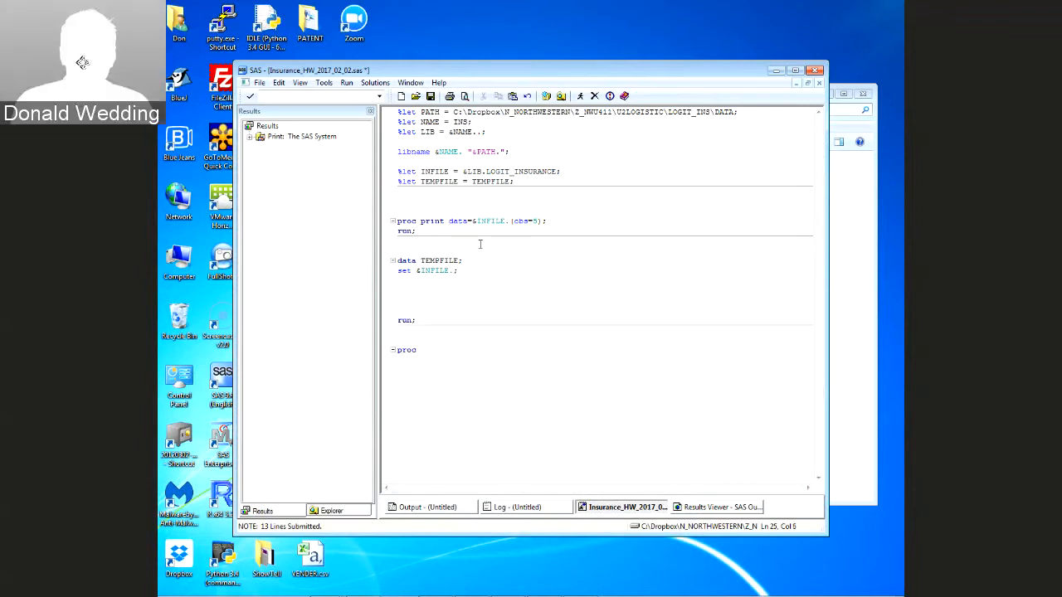
{"action": "type", "text": " contents data"}
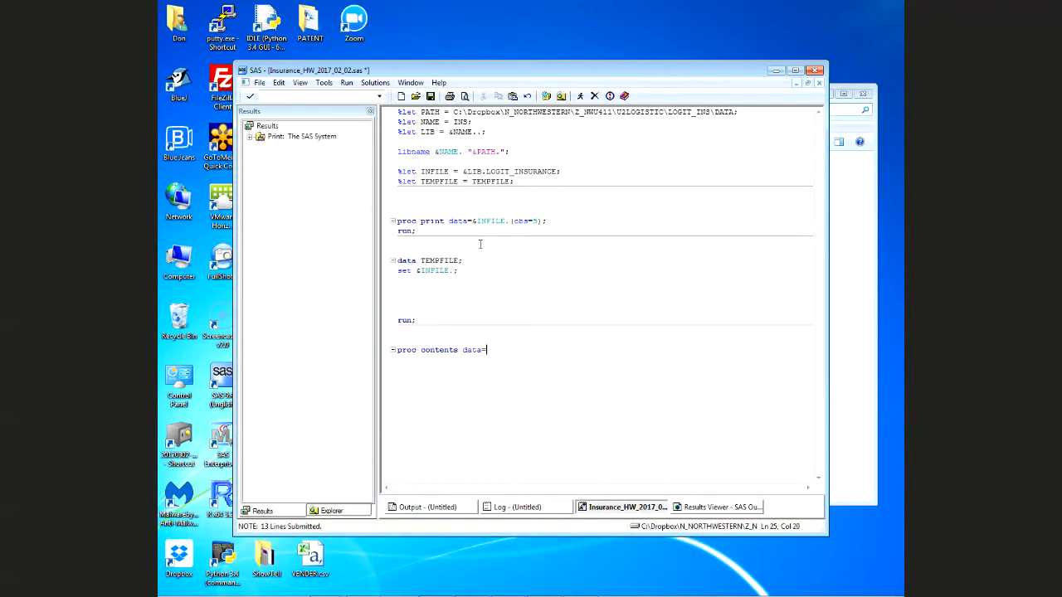
{"action": "type", "text": "=&INFILE."}
{"action": "key", "text": "BackSpace"}
{"action": "key", "text": "BackSpace"}
{"action": "key", "text": "BackSpace"}
{"action": "key", "text": "BackSpace"}
{"action": "key", "text": "BackSpace"}
{"action": "key", "text": "BackSpace"}
{"action": "key", "text": "BackSpace"}
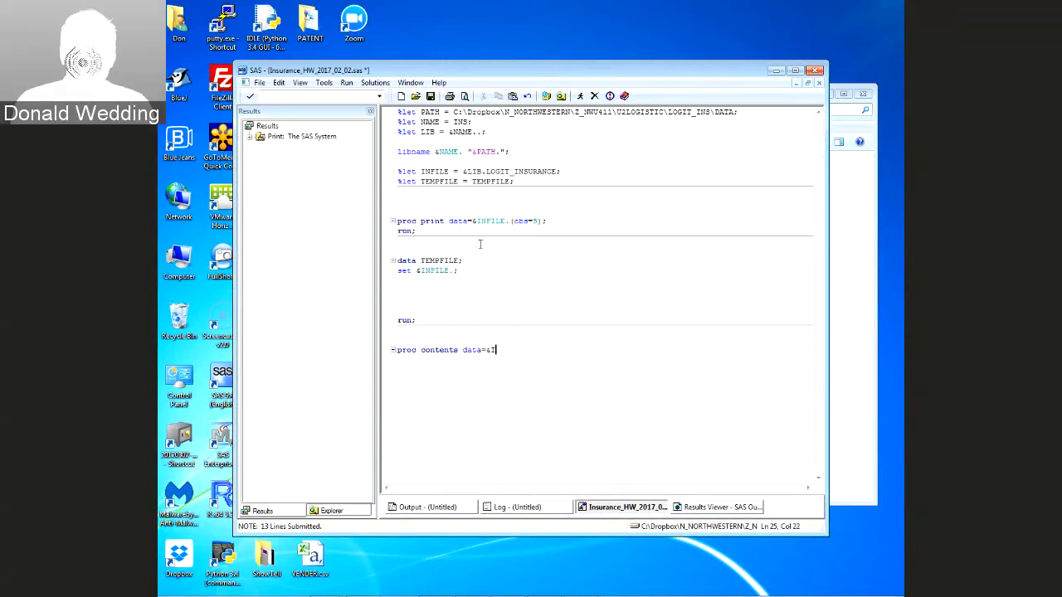
{"action": "key", "text": "BackSpace"}
{"action": "type", "text": "TEMPFILE;"}
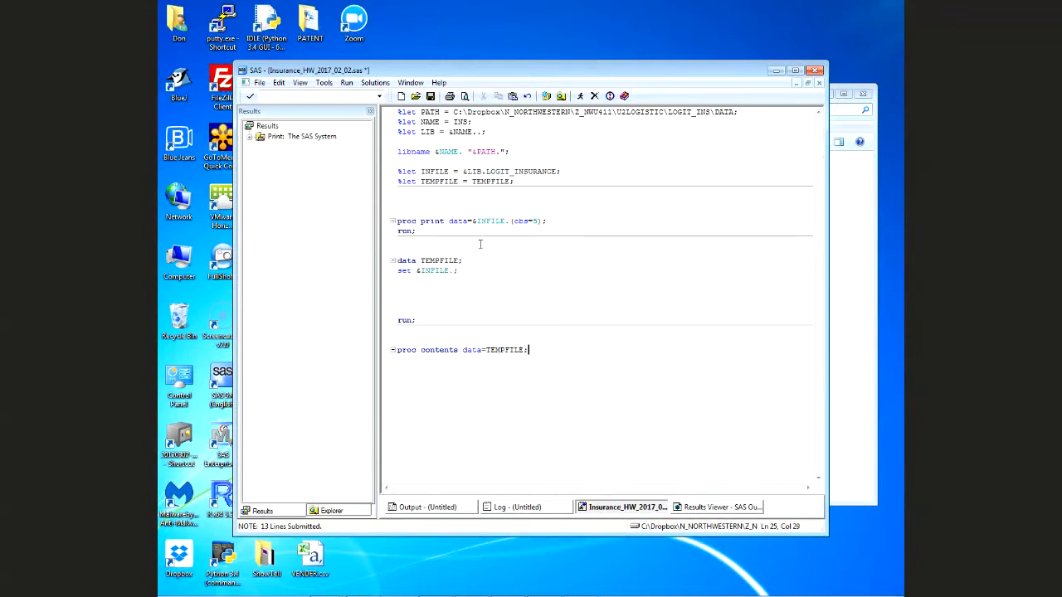
Close the PROC CONTENTS step with a run statement, then save and submit the program
{"action": "key", "text": "Return"}
{"action": "type", "text": "run;"}
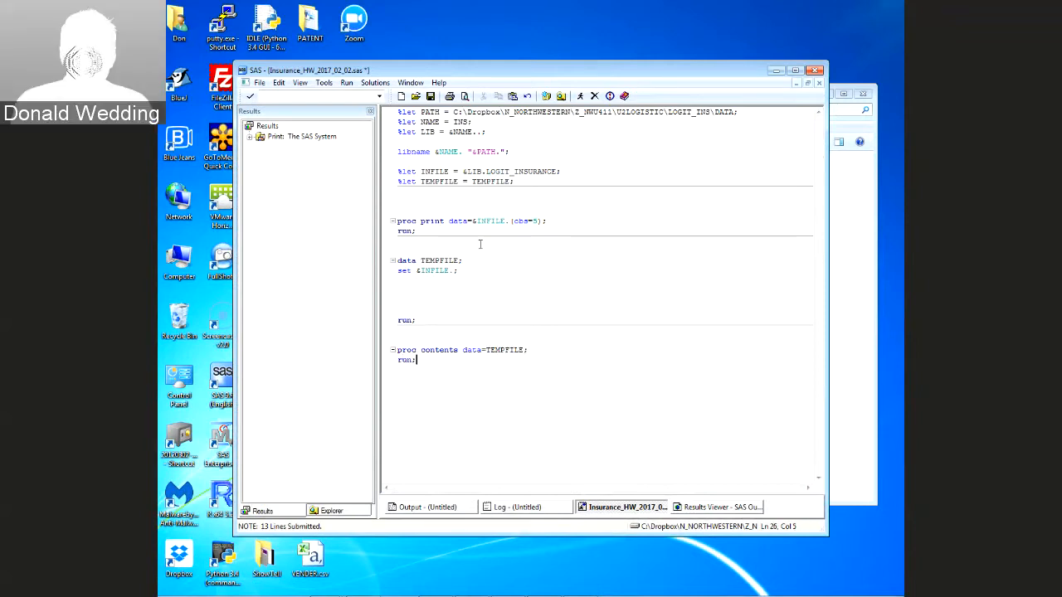
{"action": "key", "text": "Return"}
{"action": "key", "text": "Return"}
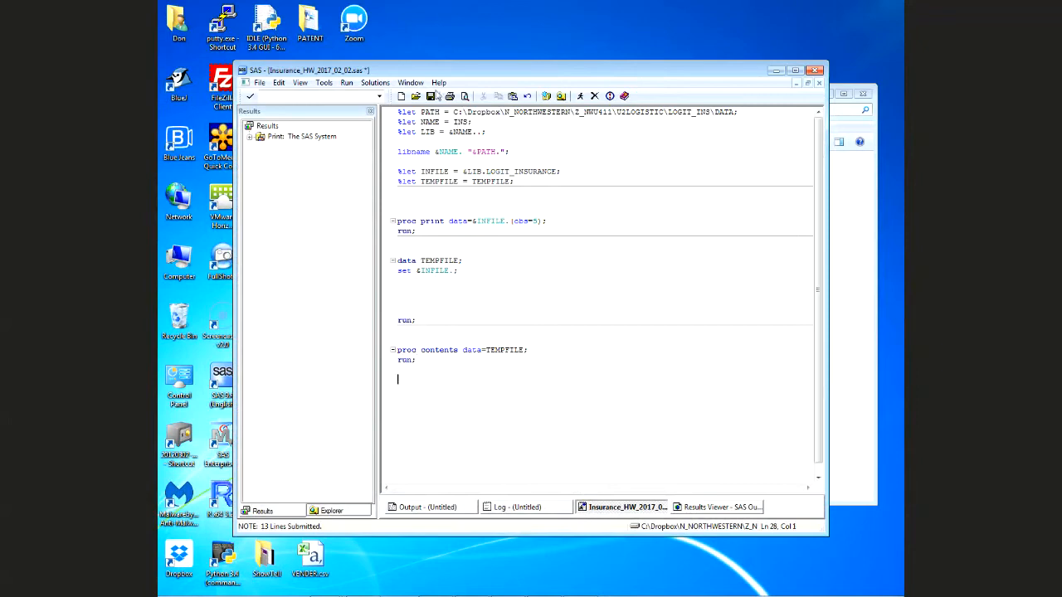
{"action": "left_click", "coordinate": [431, 96]}
{"action": "left_click", "coordinate": [583, 97]}
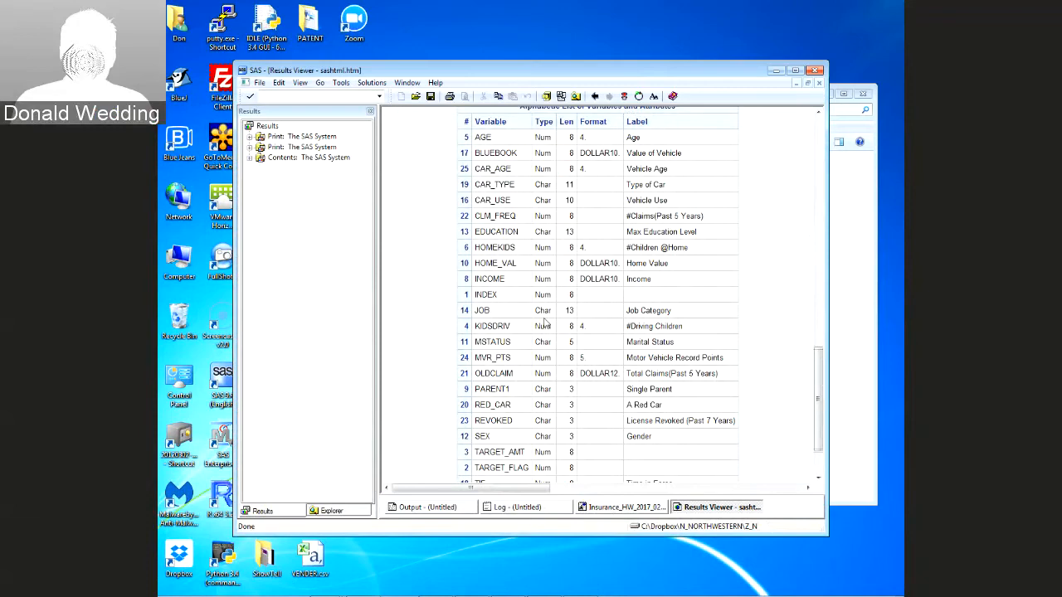
Copy the variable name TARGET_FLAG from the contents results into the body of the TEMPFILE data step
{"action": "scroll", "coordinate": [531, 332], "scroll_direction": "down", "scroll_amount": 3}
{"action": "left_click_drag", "start_coordinate": [477, 393], "coordinate": [521, 396]}
{"action": "key", "text": "ctrl+c"}
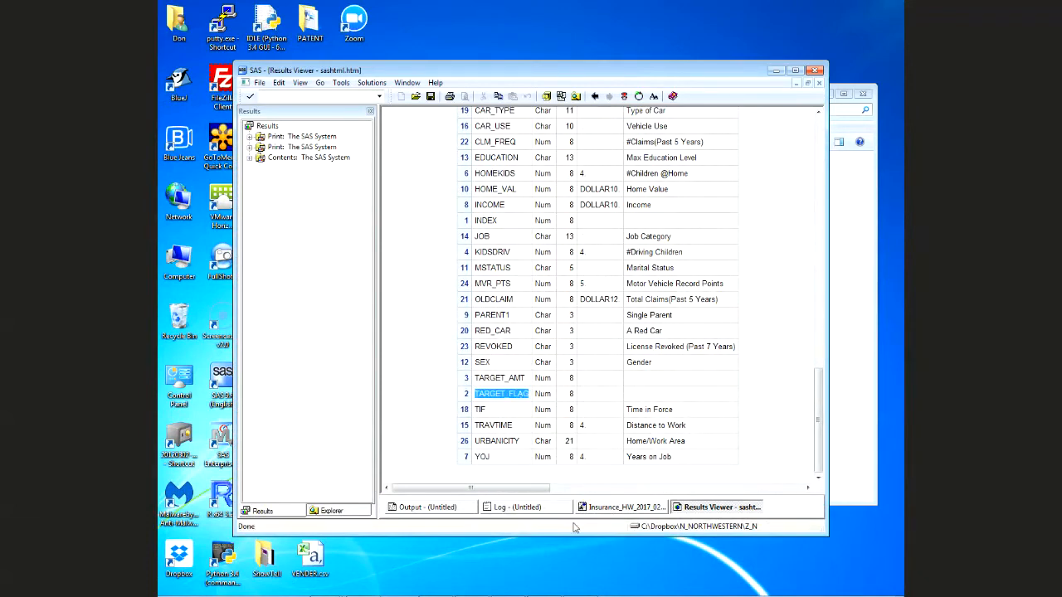
{"action": "left_click", "coordinate": [628, 507]}
{"action": "left_click", "coordinate": [424, 298]}
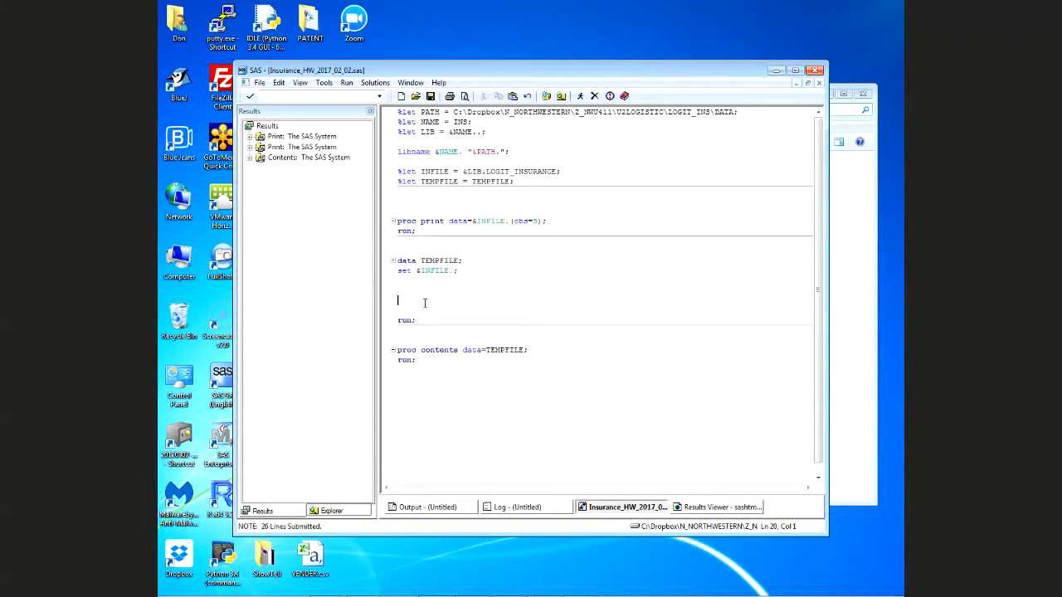
{"action": "key", "text": "ctrl+v"}
Turn TARGET_FLAG into a keep statement, with keep on the line above and a semicolon on the line below
{"action": "left_click_drag", "start_coordinate": [399, 289], "coordinate": [431, 300]}
{"action": "left_click", "coordinate": [432, 293]}
{"action": "key", "text": "Return"}
{"action": "type", "text": "keep;"}
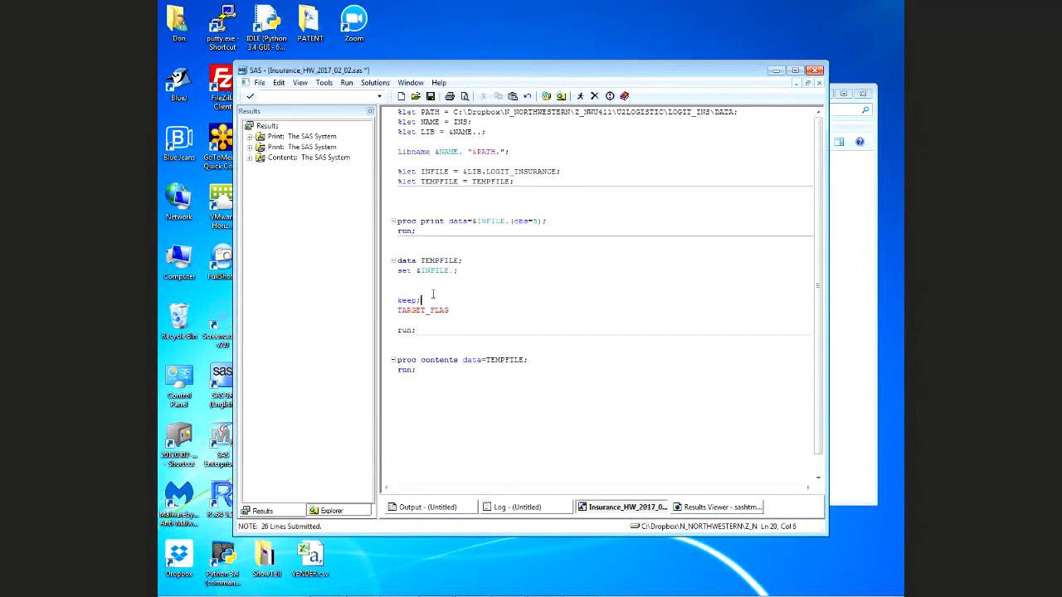
{"action": "key", "text": "BackSpace"}
{"action": "key", "text": "Return"}
{"action": "key", "text": "Up"}
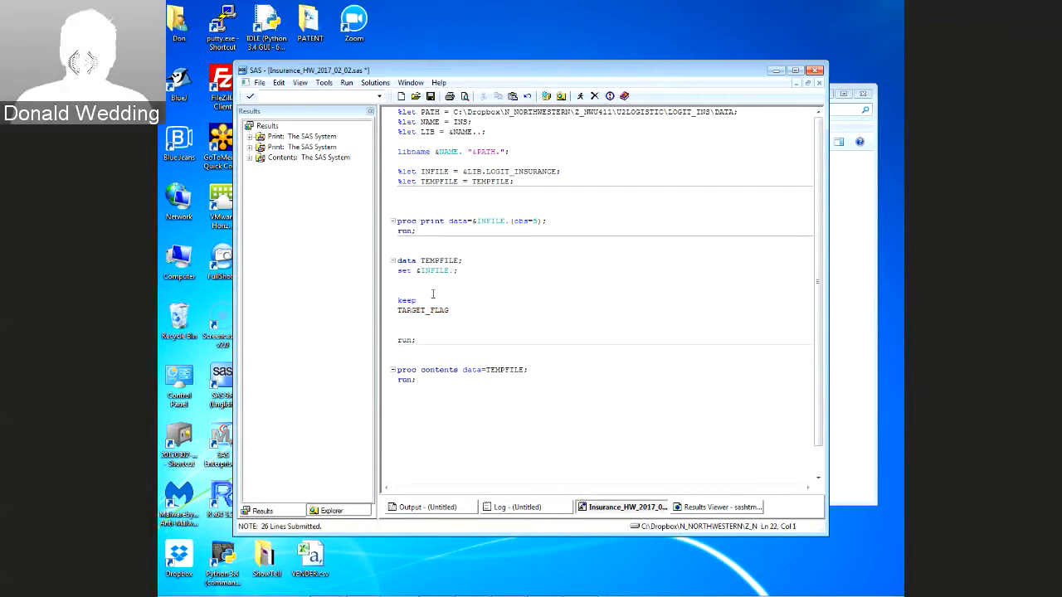
{"action": "type", "text": ";"}
{"action": "left_click", "coordinate": [432, 294]}
{"action": "key", "text": "Return"}
{"action": "key", "text": "Up"}
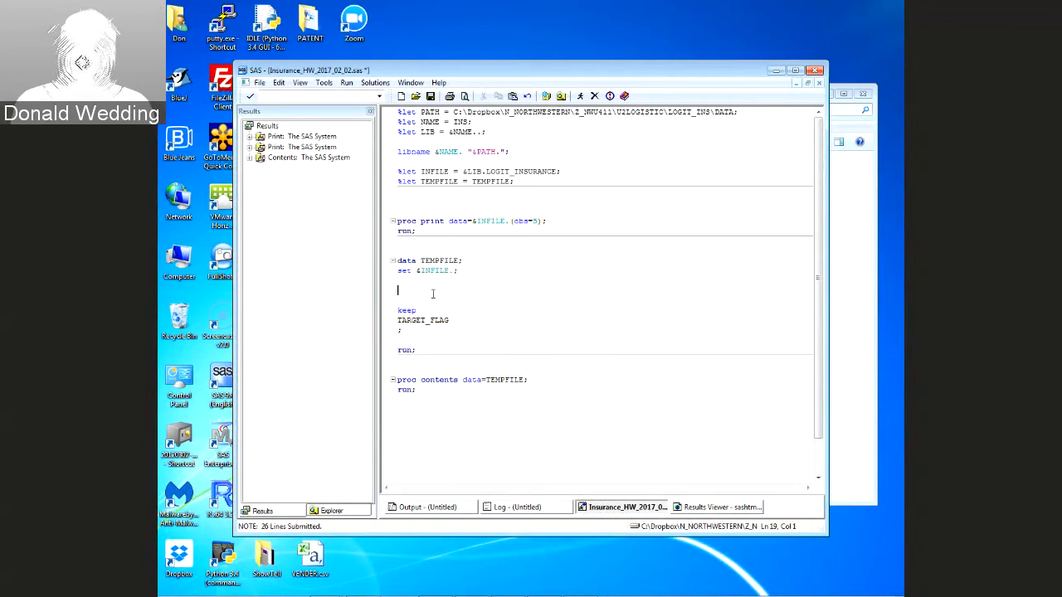
Copy MVR_PTS from the variable list in the results and add it under TARGET_FLAG in the keep statement
{"action": "left_click", "coordinate": [691, 508]}
{"action": "scroll", "coordinate": [539, 351], "scroll_direction": "up", "scroll_amount": 1}
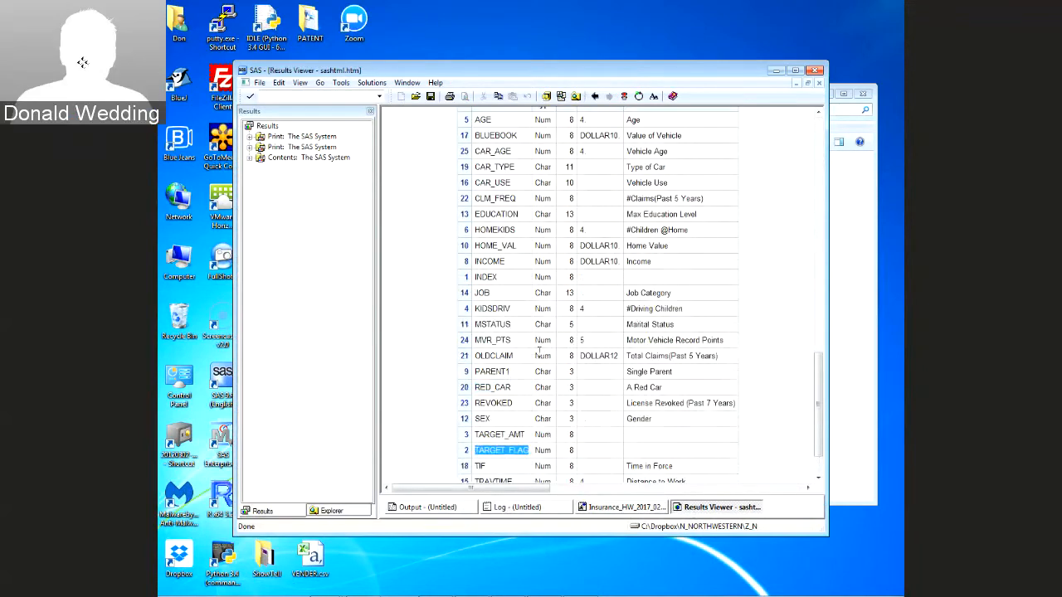
{"action": "scroll", "coordinate": [539, 352], "scroll_direction": "up", "scroll_amount": 2}
{"action": "scroll", "coordinate": [528, 320], "scroll_direction": "down", "scroll_amount": 1}
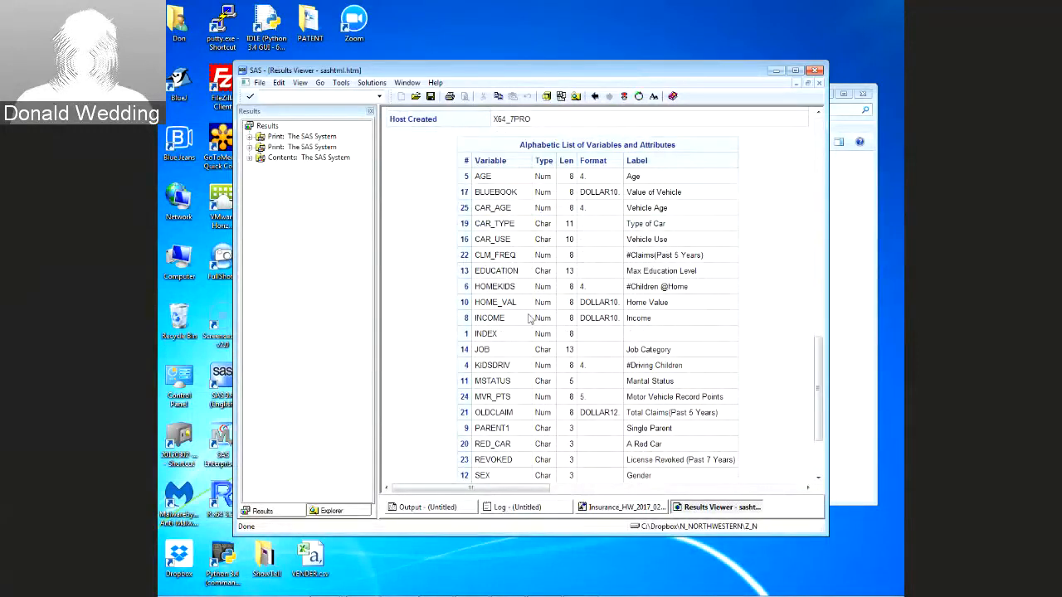
{"action": "scroll", "coordinate": [529, 319], "scroll_direction": "down", "scroll_amount": 2}
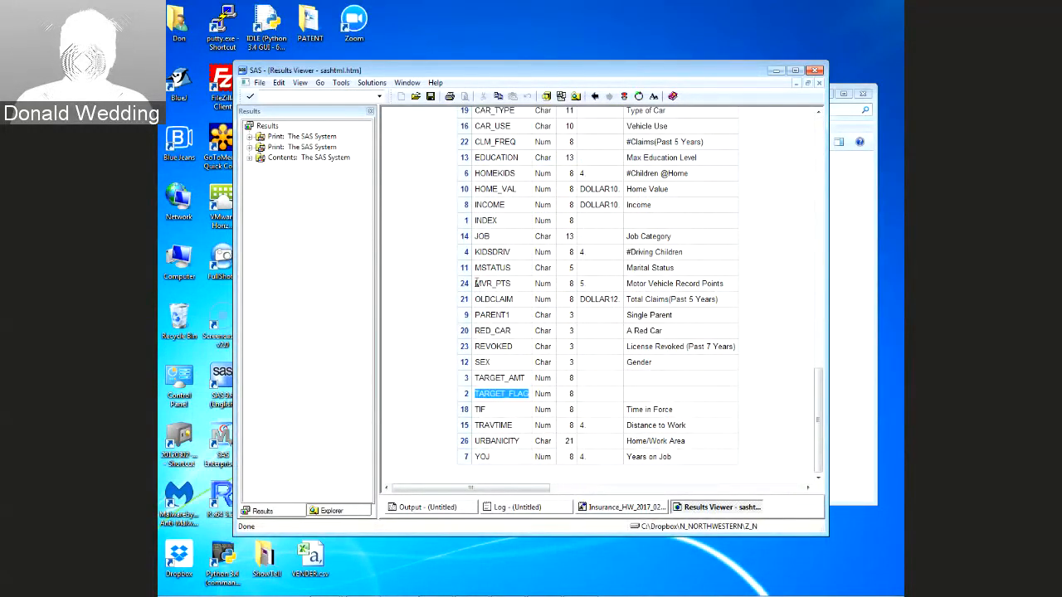
{"action": "left_click_drag", "start_coordinate": [475, 283], "coordinate": [510, 284]}
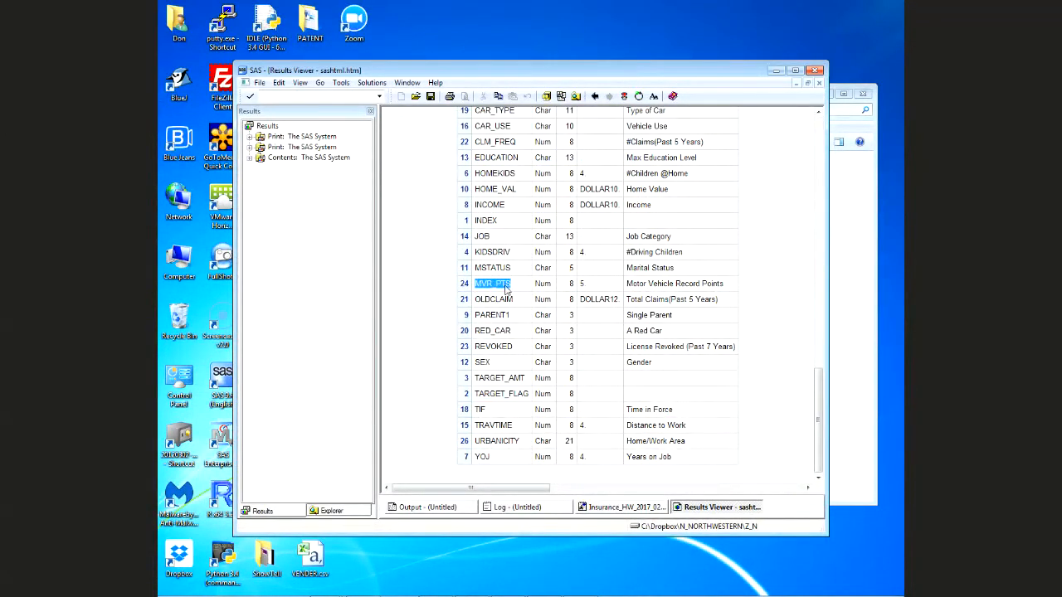
{"action": "right_click", "coordinate": [522, 286]}
{"action": "left_click", "coordinate": [537, 305]}
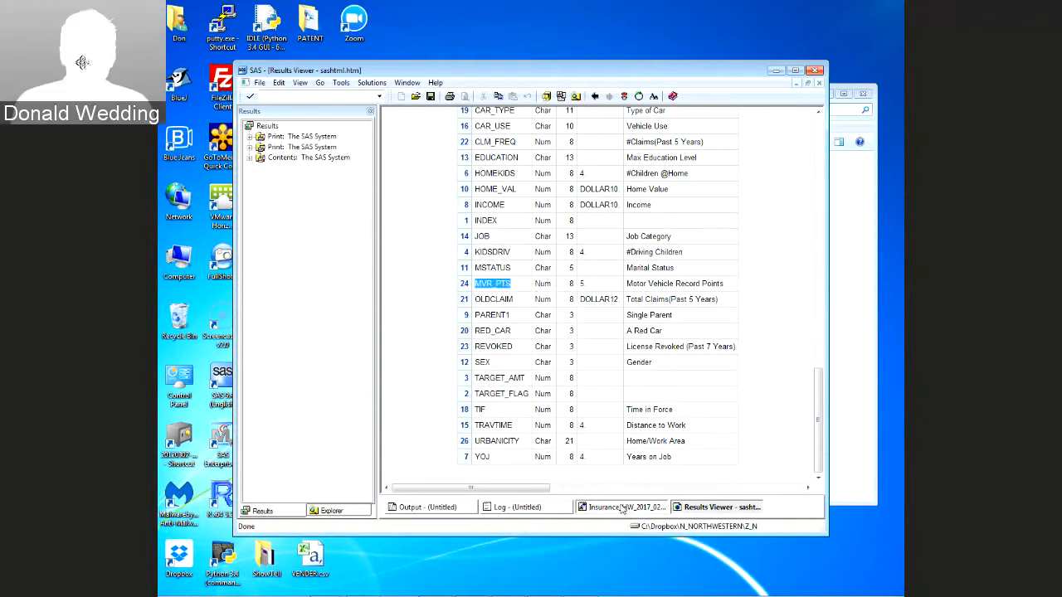
{"action": "left_click", "coordinate": [621, 508]}
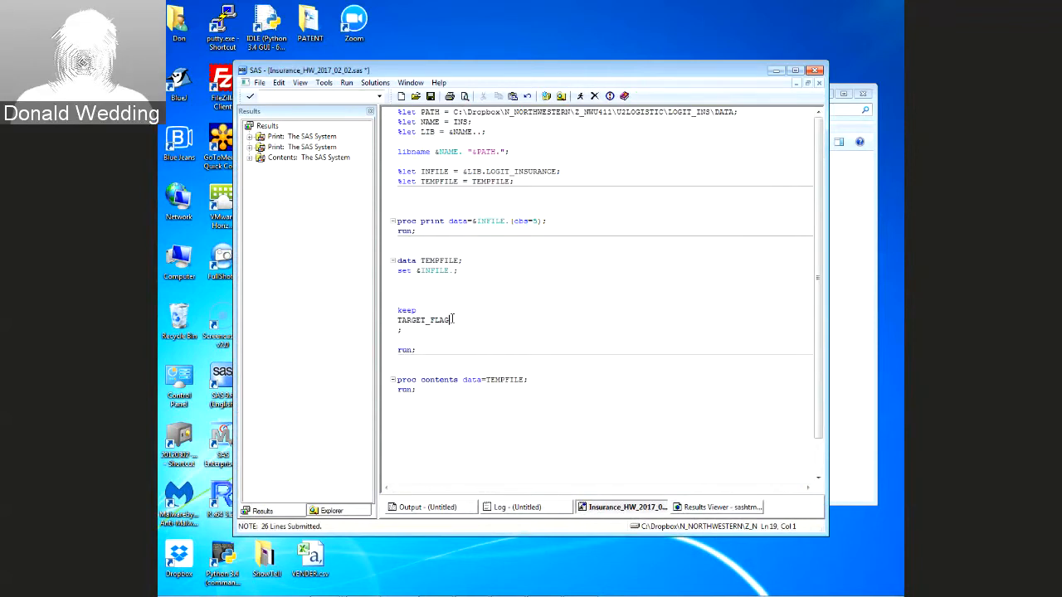
{"action": "key", "text": "Return"}
{"action": "key", "text": "ctrl+v"}
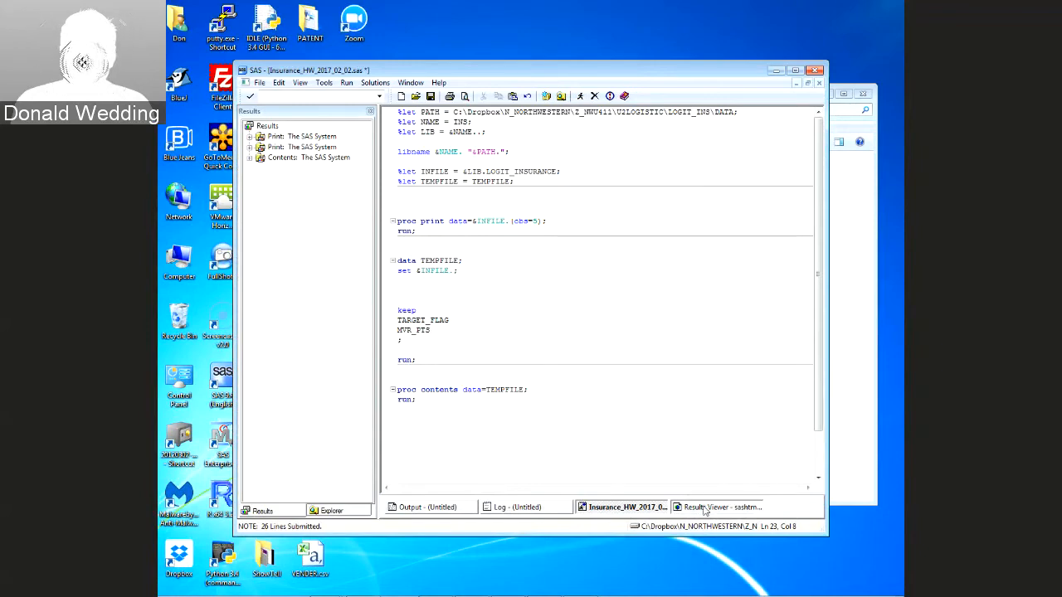
Copy SEX from the variable list in the results and add it under MVR_PTS in the keep statement
{"action": "left_click", "coordinate": [703, 508]}
{"action": "scroll", "coordinate": [581, 274], "scroll_direction": "up", "scroll_amount": 3}
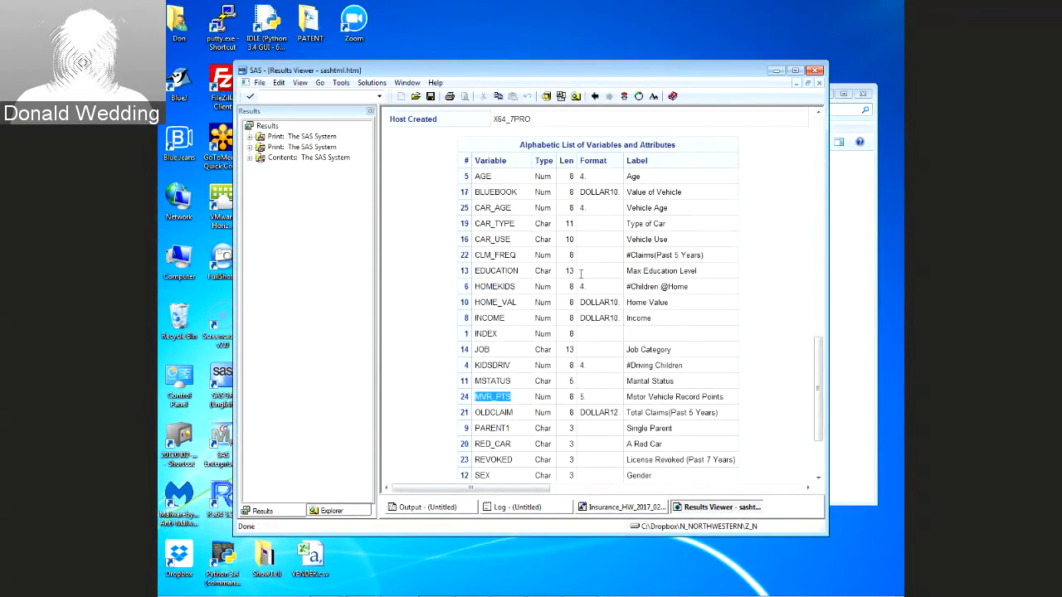
{"action": "scroll", "coordinate": [581, 273], "scroll_direction": "down", "scroll_amount": 3}
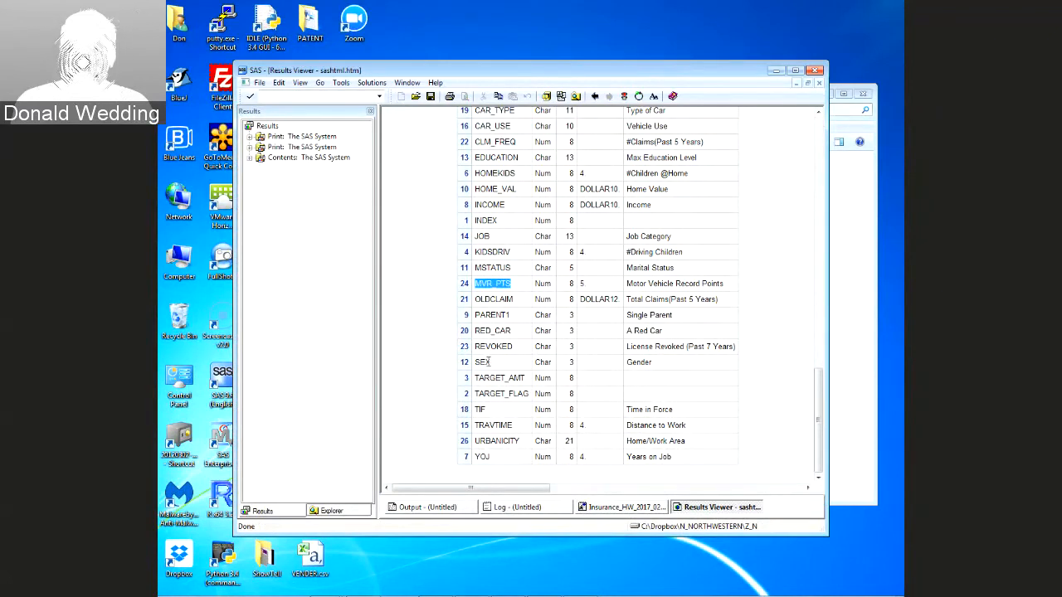
{"action": "left_click_drag", "start_coordinate": [474, 362], "coordinate": [493, 366]}
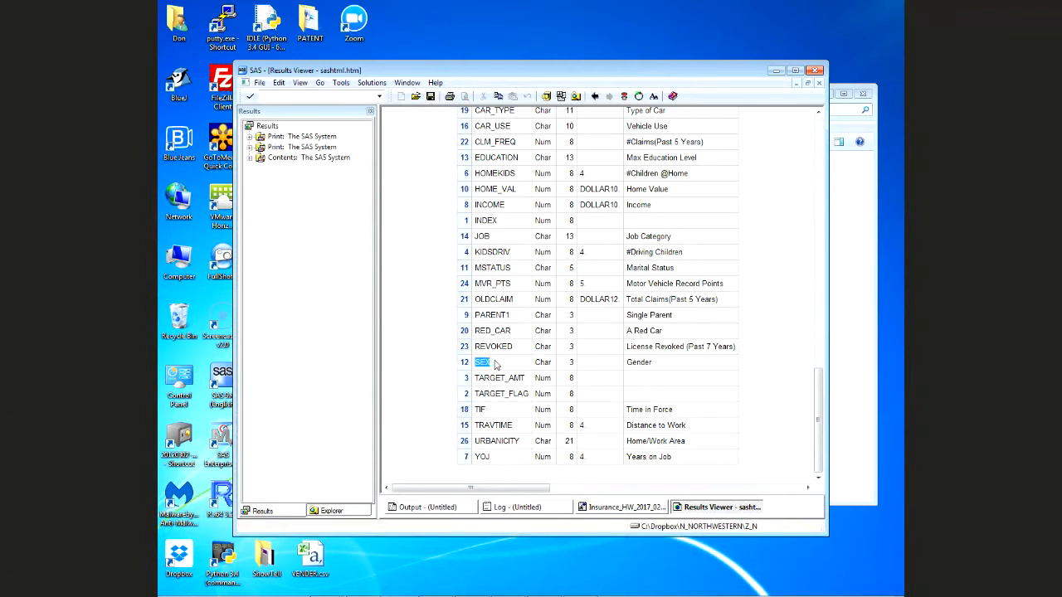
{"action": "right_click", "coordinate": [487, 368]}
{"action": "left_click", "coordinate": [519, 388]}
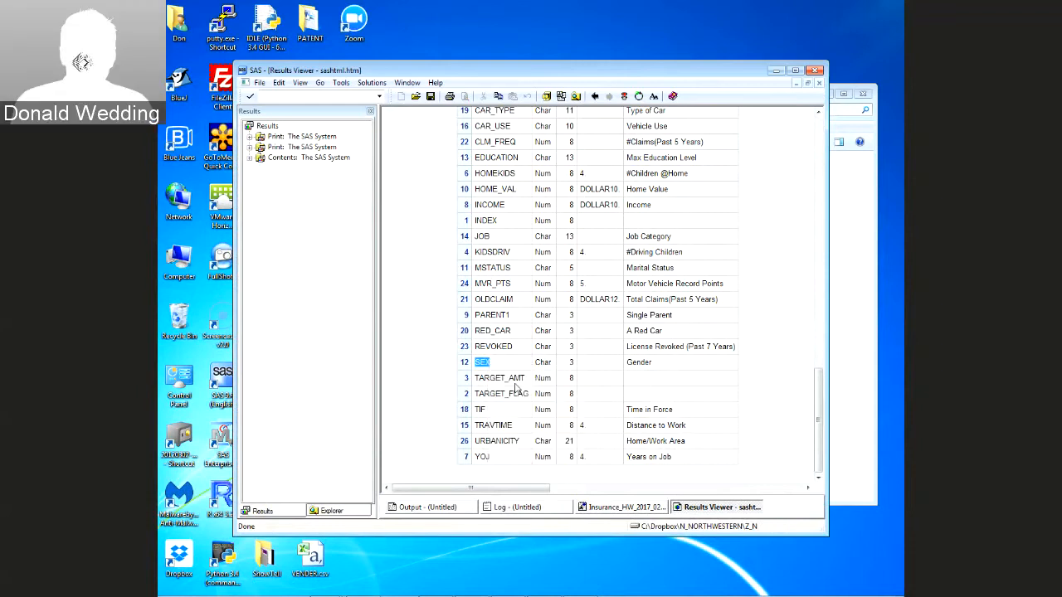
{"action": "left_click", "coordinate": [618, 506]}
{"action": "key", "text": "Return"}
{"action": "key", "text": "ctrl+v"}
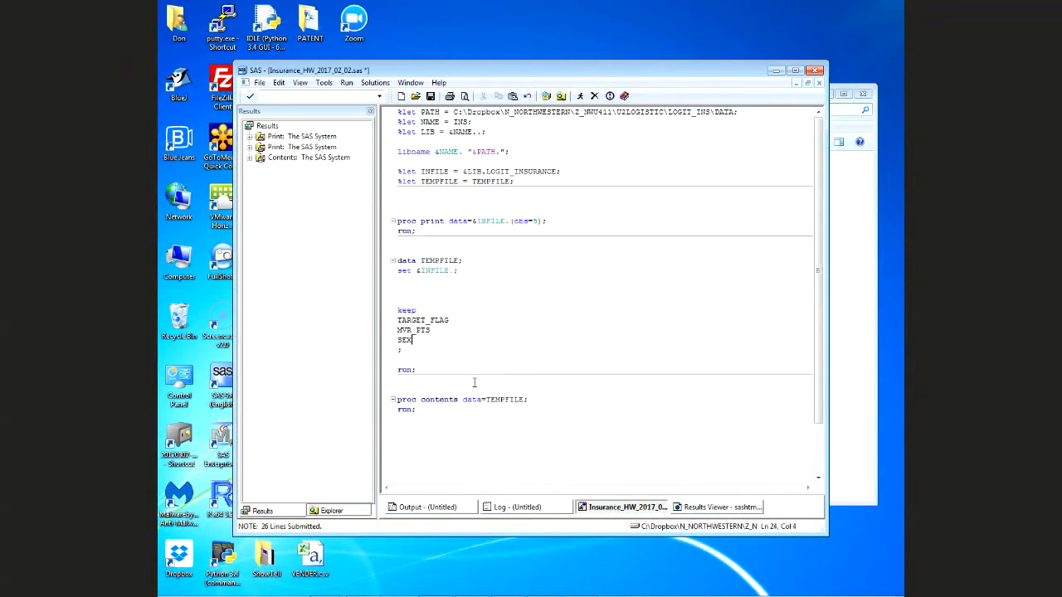
Copy KIDSDRIV from the variable list in the results and add it under SEX in the keep statement
{"action": "left_click", "coordinate": [701, 507]}
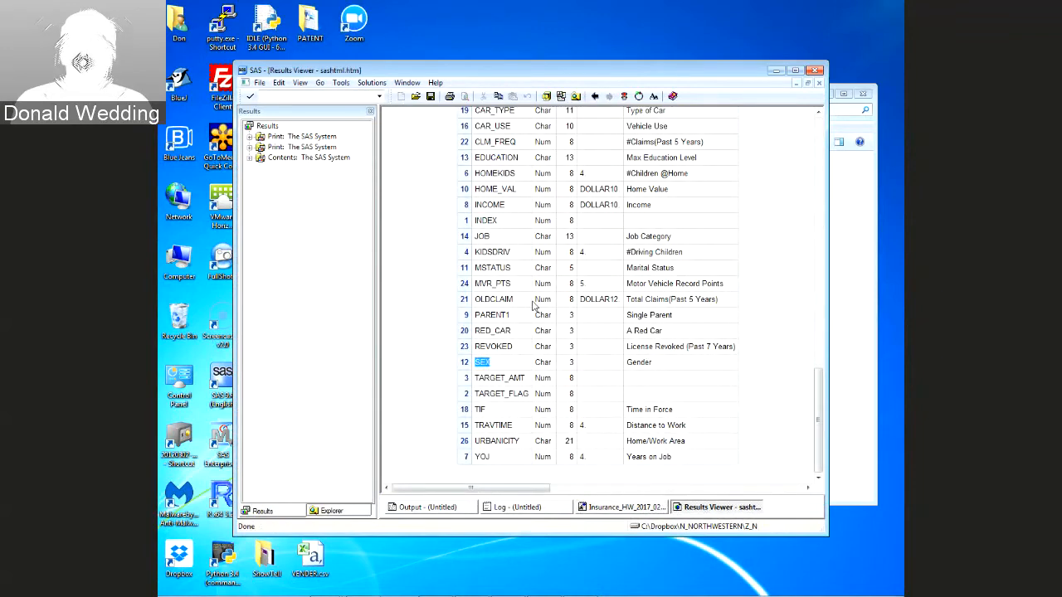
{"action": "double_click", "coordinate": [492, 253]}
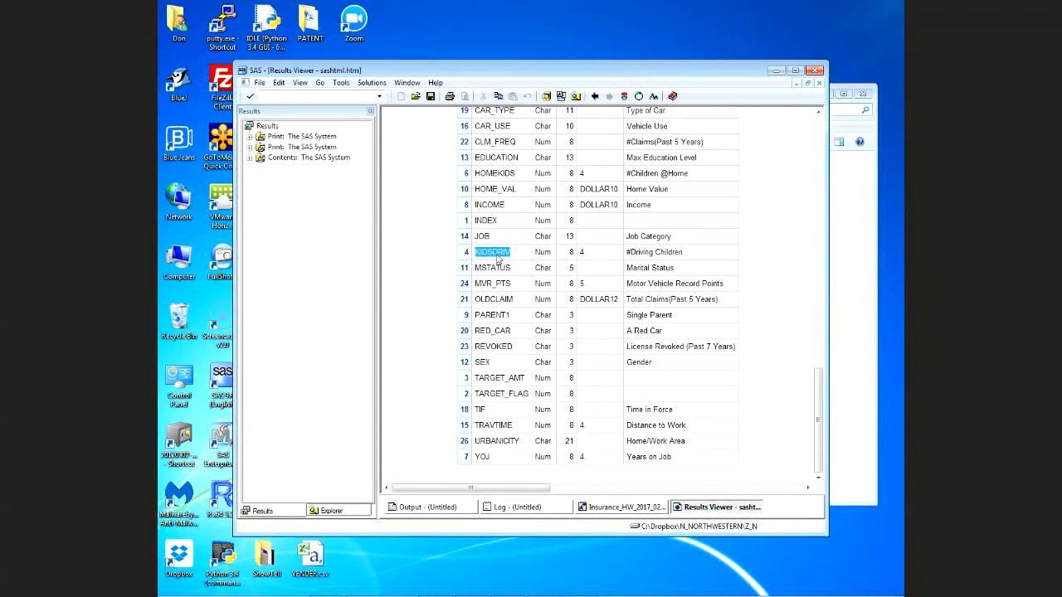
{"action": "right_click", "coordinate": [497, 258]}
{"action": "left_click", "coordinate": [534, 282]}
{"action": "left_click", "coordinate": [614, 508]}
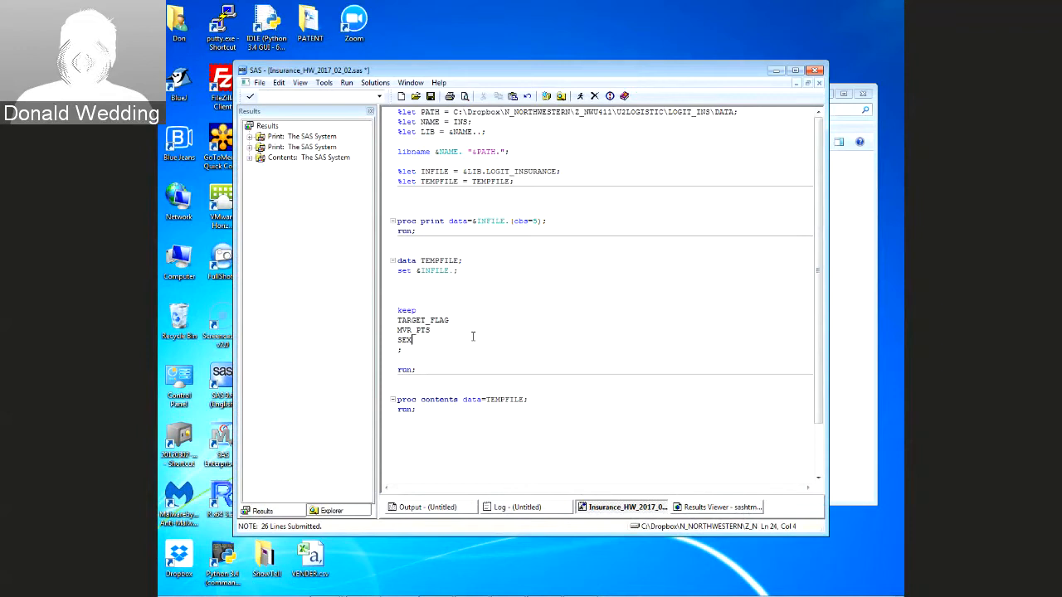
{"action": "key", "text": "Return"}
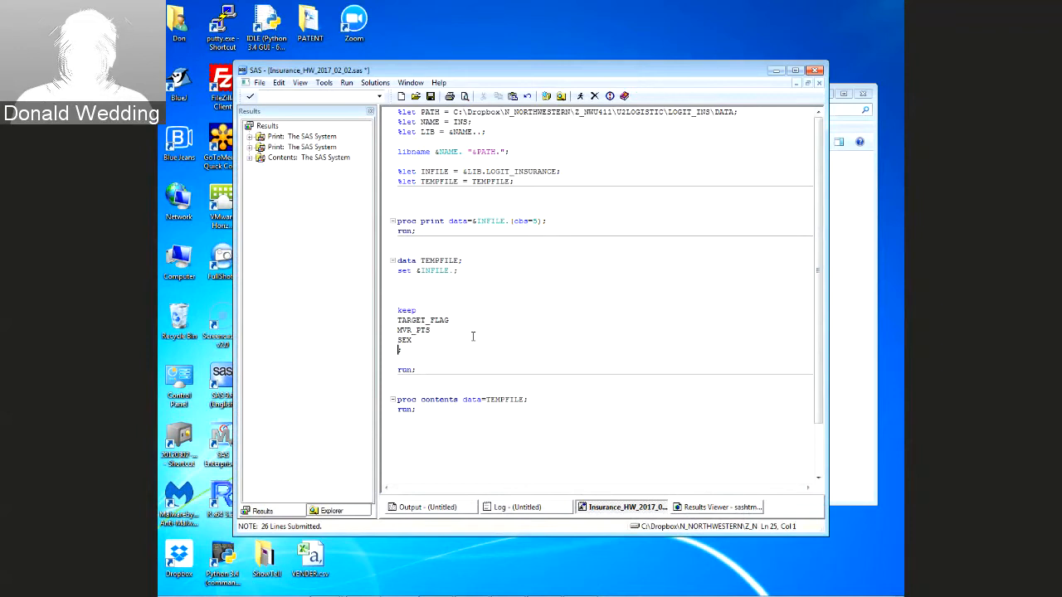
{"action": "key", "text": "ctrl+v"}
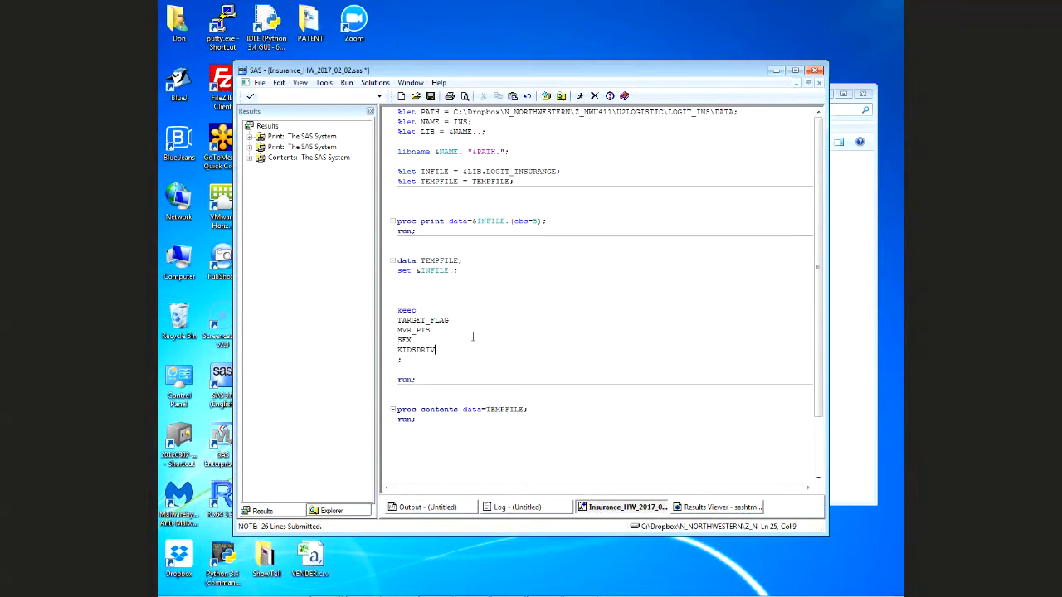
Remove the blank lines between the set statement and the keep statement
{"action": "left_click", "coordinate": [429, 283]}
{"action": "key", "text": "Delete"}
{"action": "key", "text": "Delete"}
{"action": "key", "text": "Delete"}
Below the PROC CONTENTS step, add a PROC MEANS statement with data=TEMPFILE
{"action": "key", "text": "Down"}
{"action": "key", "text": "Down"}
{"action": "key", "text": "Down"}
{"action": "key", "text": "Down"}
{"action": "key", "text": "Down"}
{"action": "key", "text": "Down"}
{"action": "key", "text": "Down"}
{"action": "key", "text": "Down"}
{"action": "key", "text": "Down"}
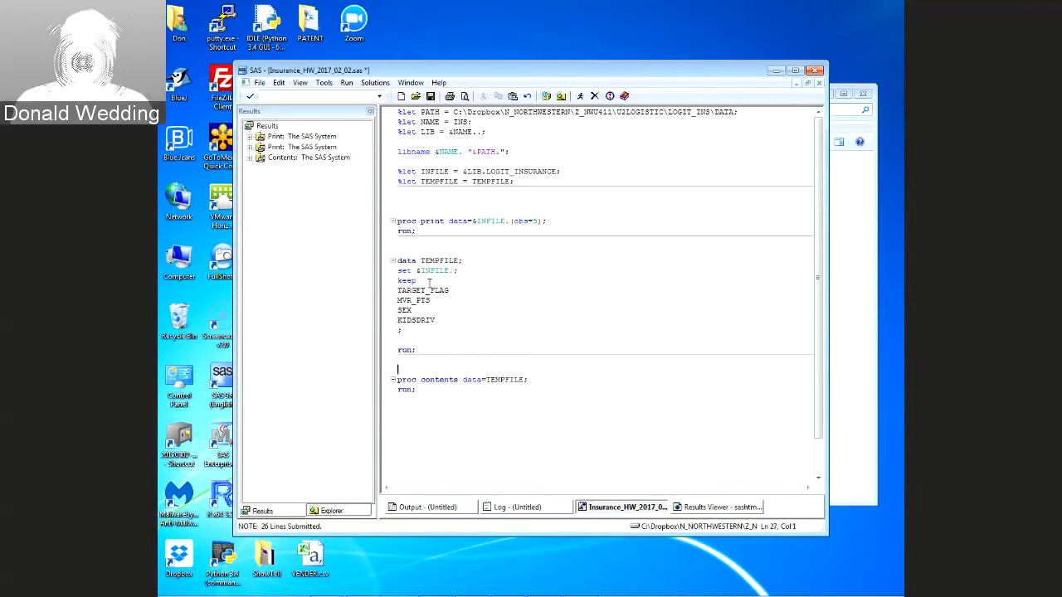
{"action": "key", "text": "Down"}
{"action": "key", "text": "Down"}
{"action": "key", "text": "Down"}
{"action": "key", "text": "Return"}
{"action": "key", "text": "Return"}
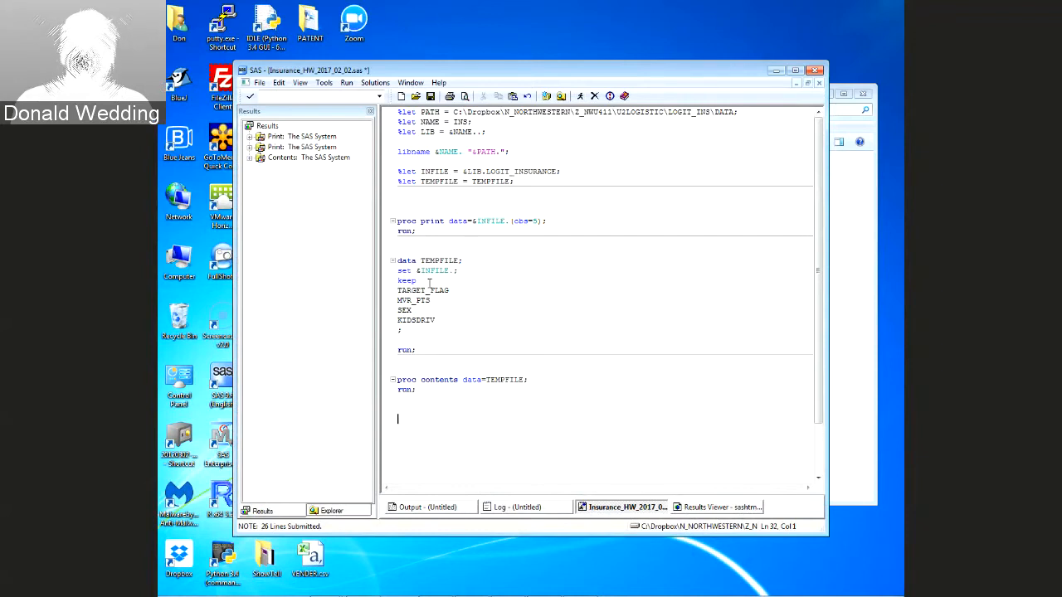
{"action": "type", "text": "proc"}
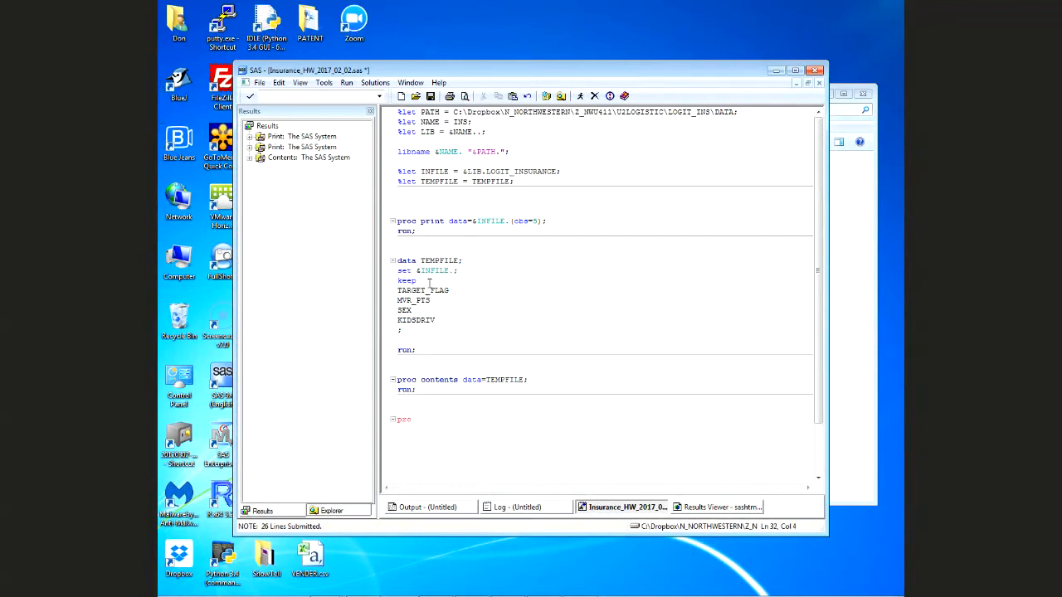
{"action": "type", "text": " means data"}
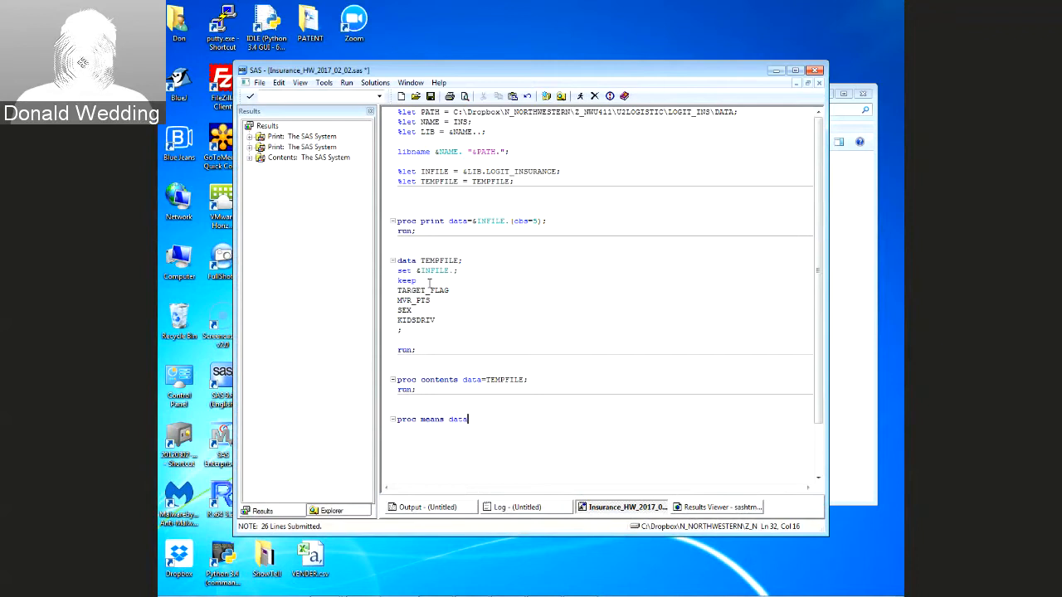
{"action": "type", "text": "=TEMPFILE;"}
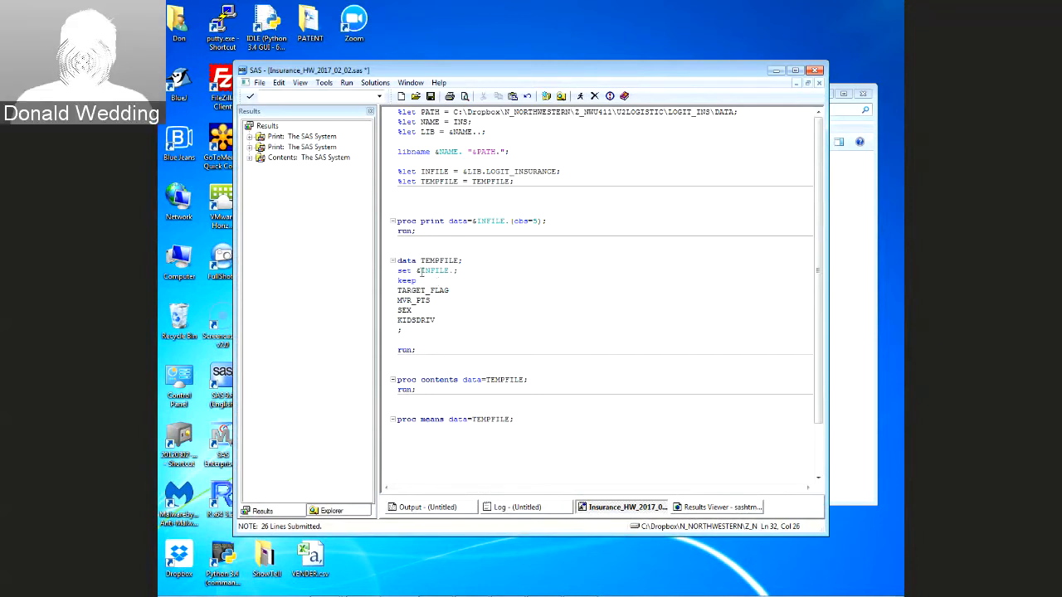
Add the nmiss and mean options to the PROC MEANS statement
{"action": "left_click", "coordinate": [417, 270]}
{"action": "left_click_drag", "start_coordinate": [417, 271], "coordinate": [457, 271]}
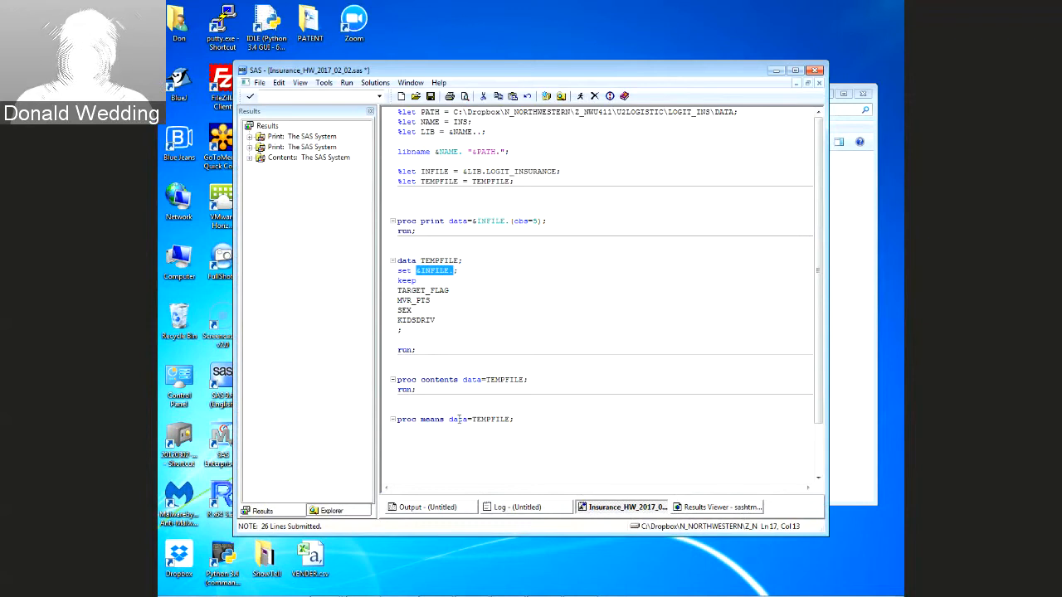
{"action": "left_click", "coordinate": [513, 418]}
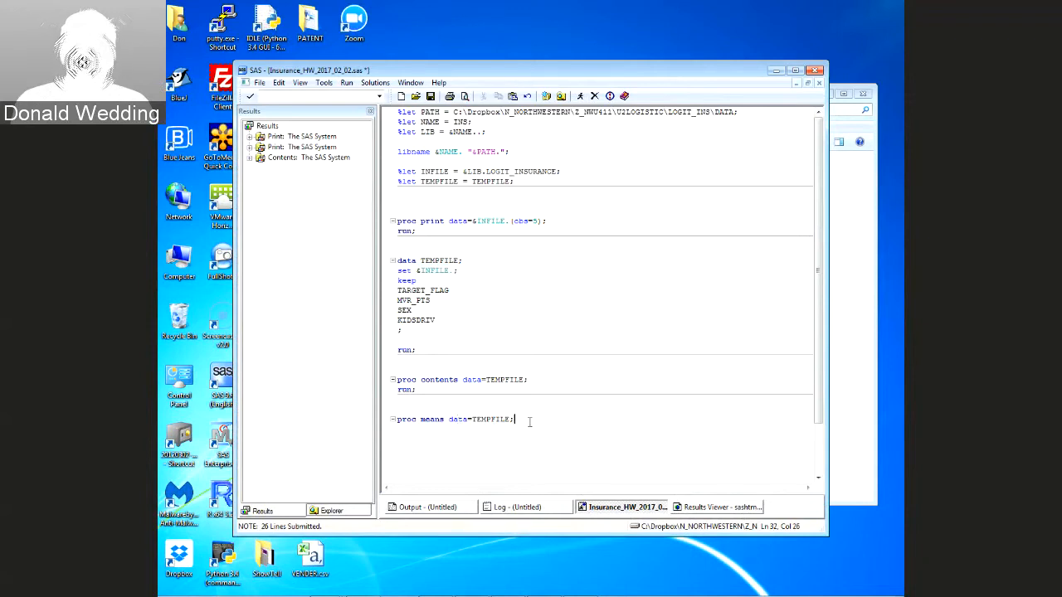
{"action": "key", "text": "Left"}
{"action": "type", "text": "nmiss"}
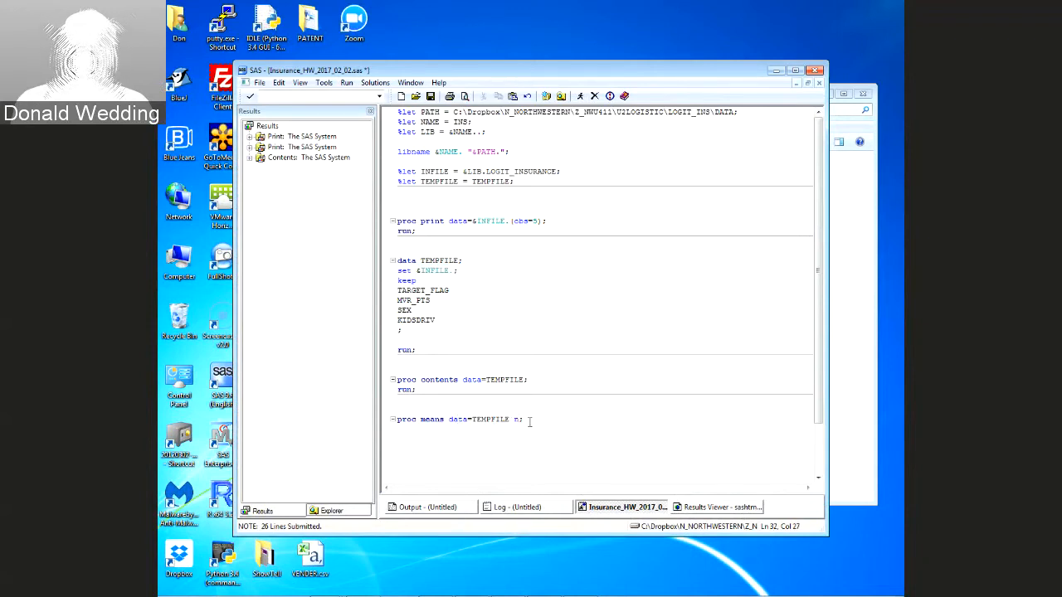
{"action": "type", "text": " m"}
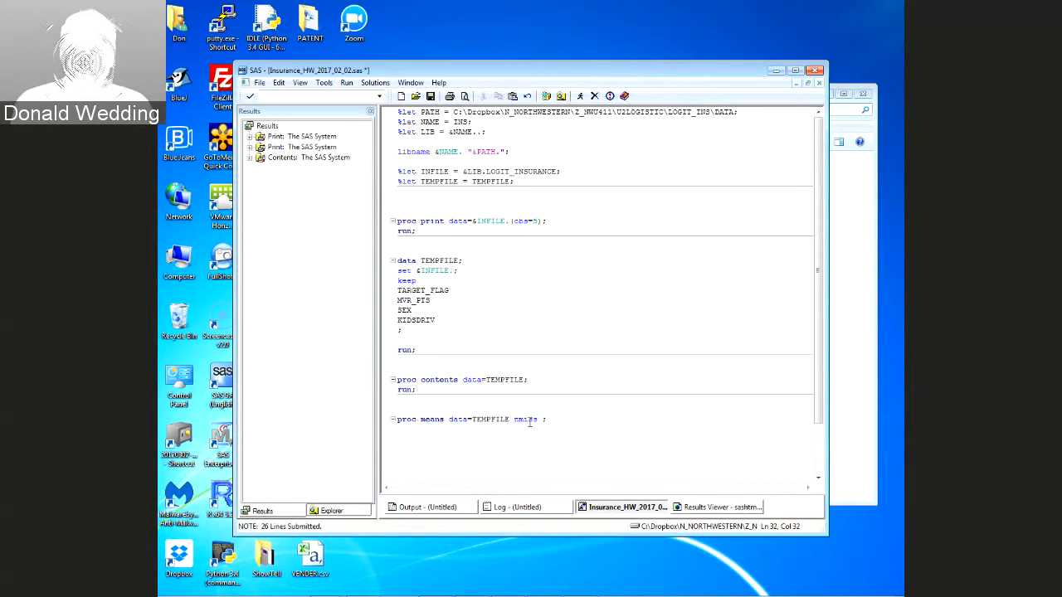
{"action": "type", "text": "ean"}
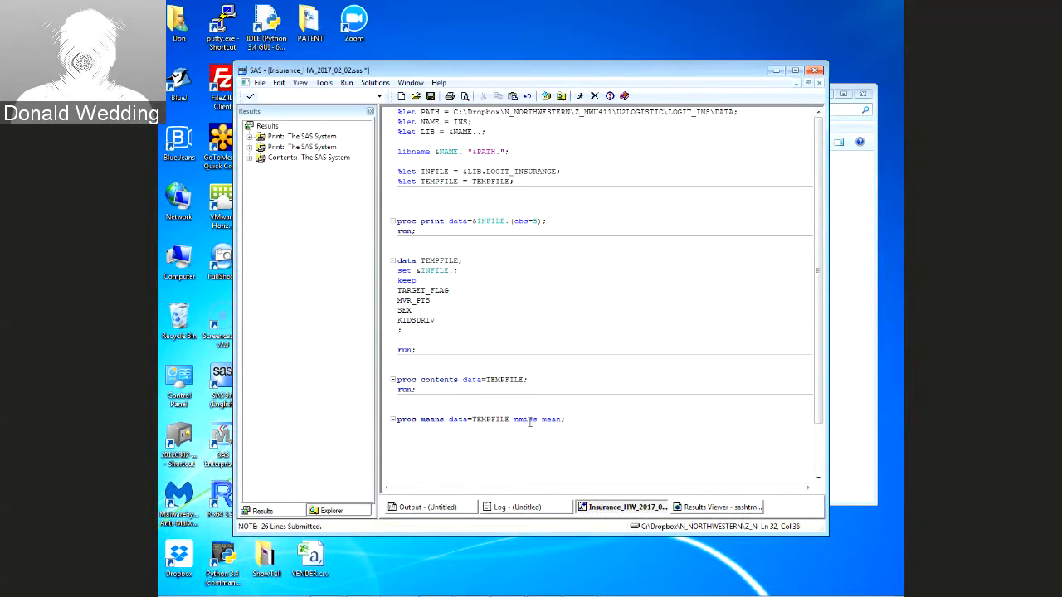
Complete the PROC MEANS step with a var statement listing MVR_PTS and KIDSDRIV, and a run statement
{"action": "key", "text": "End"}
{"action": "key", "text": "Return"}
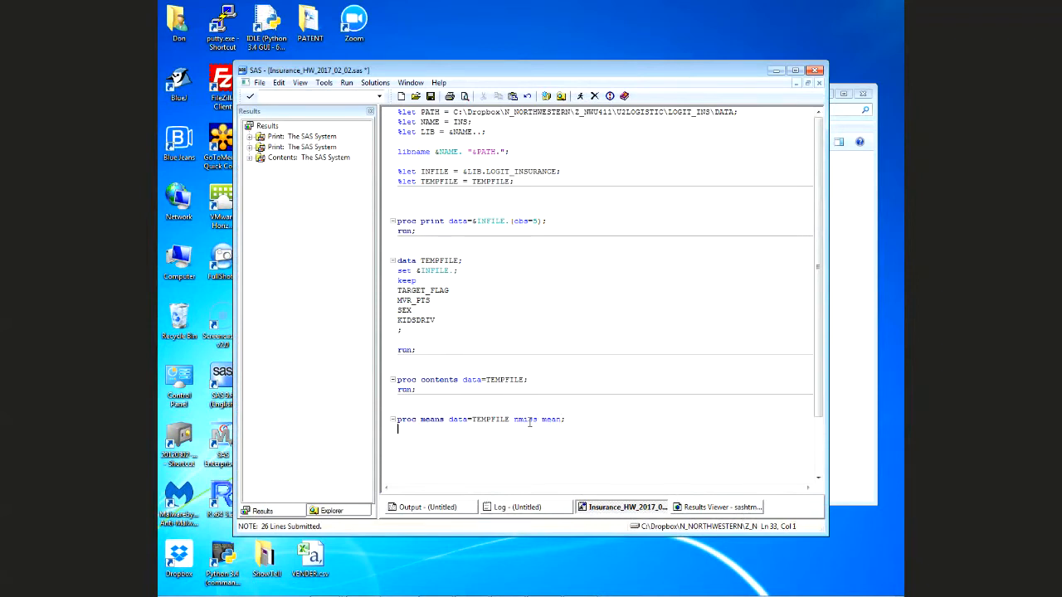
{"action": "type", "text": "var "}
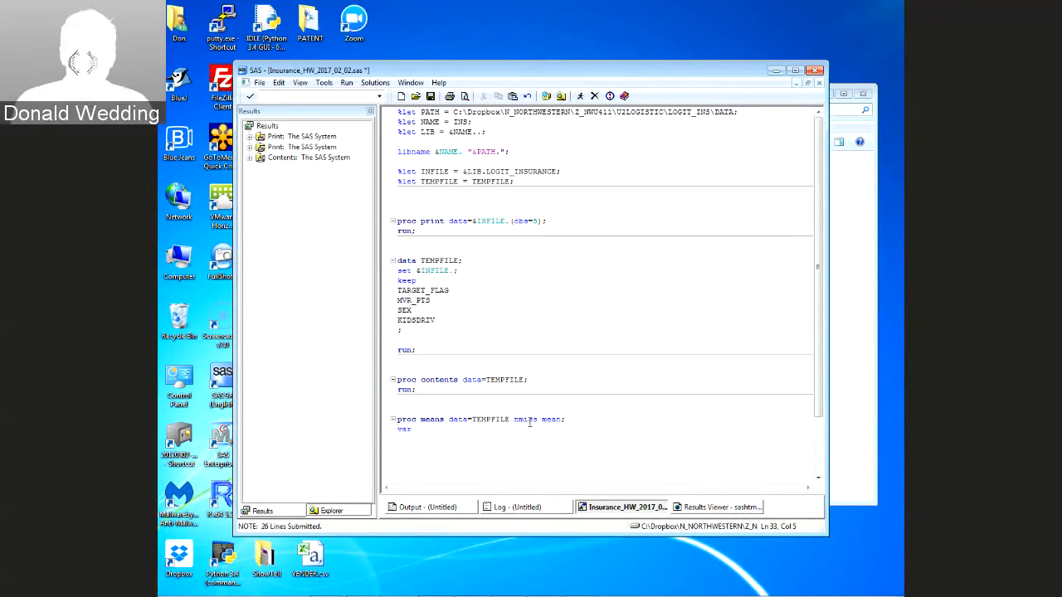
{"action": "type", "text": "MVR_PTS"}
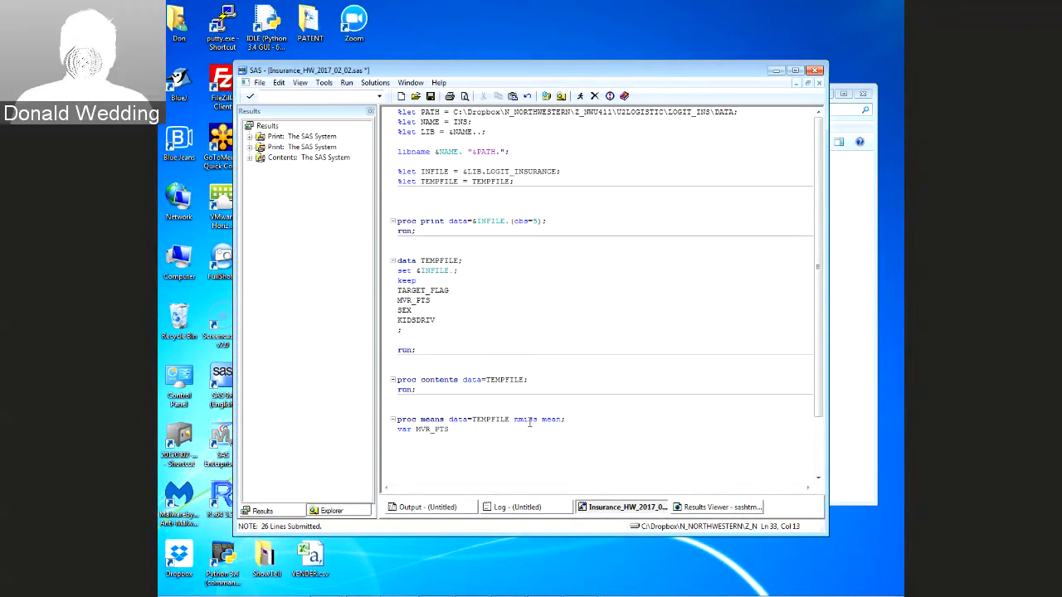
{"action": "type", "text": "; KIDSDRI"}
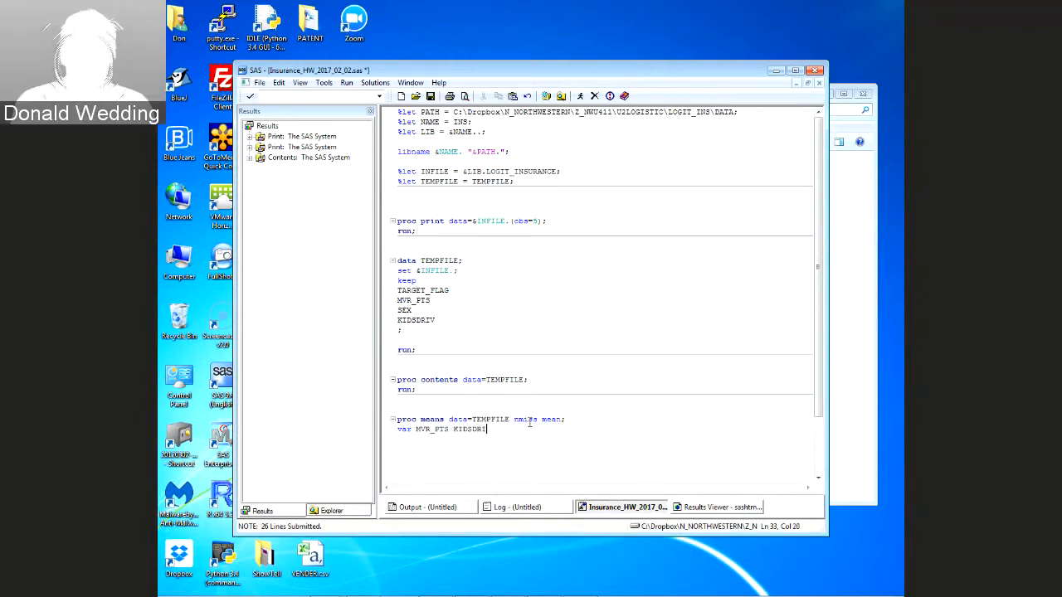
{"action": "type", "text": "V;"}
{"action": "key", "text": "Return"}
{"action": "type", "text": "run;"}
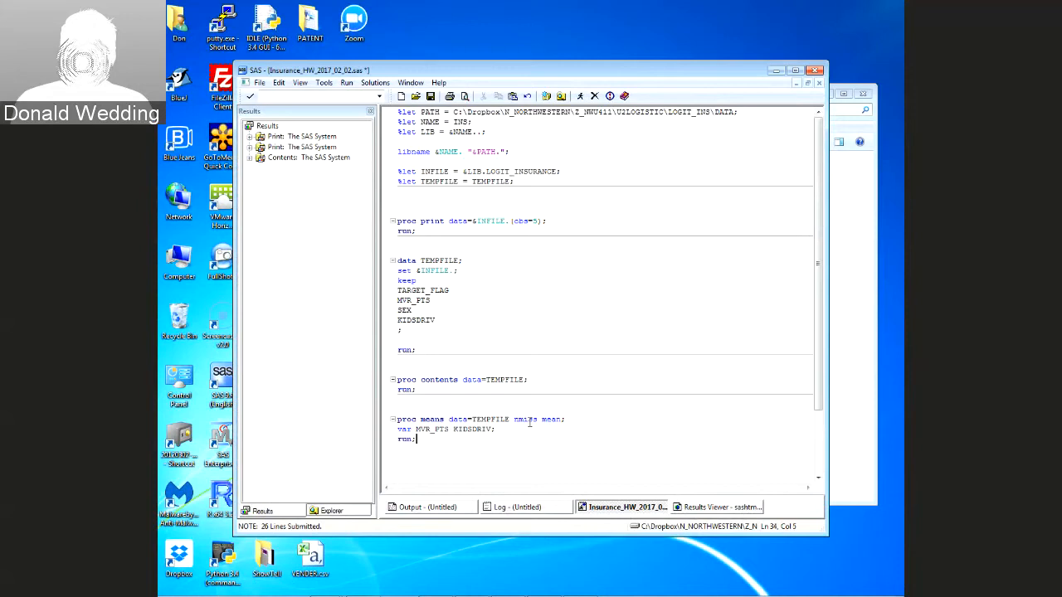
Below the PROC MEANS step, add a PROC FREQ statement with data=TEMPFILE
{"action": "key", "text": "Return"}
{"action": "key", "text": "Return"}
{"action": "key", "text": "Return"}
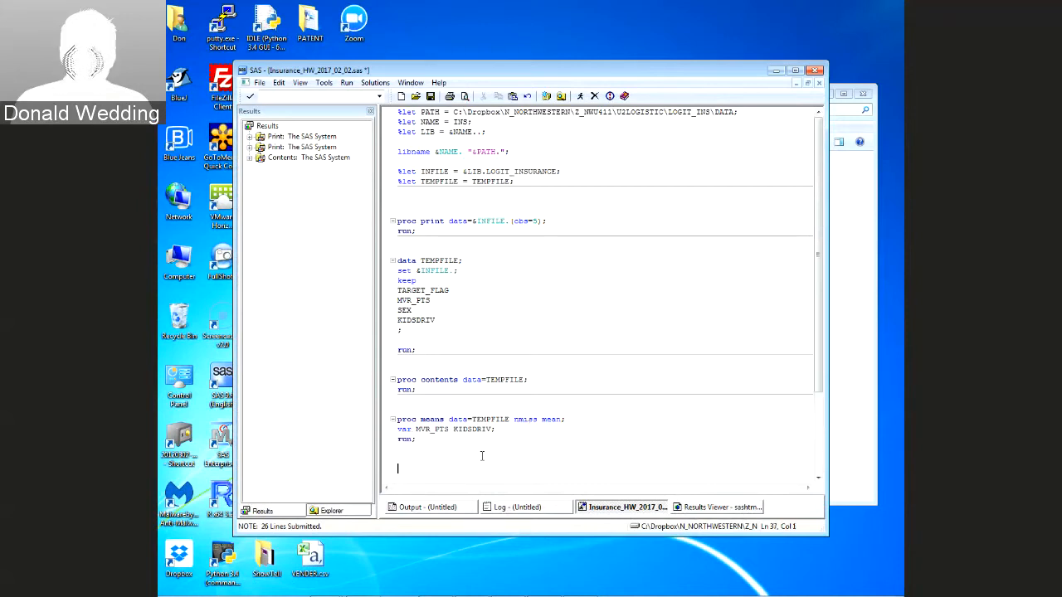
{"action": "key", "text": "BackSpace"}
{"action": "type", "text": "pro"}
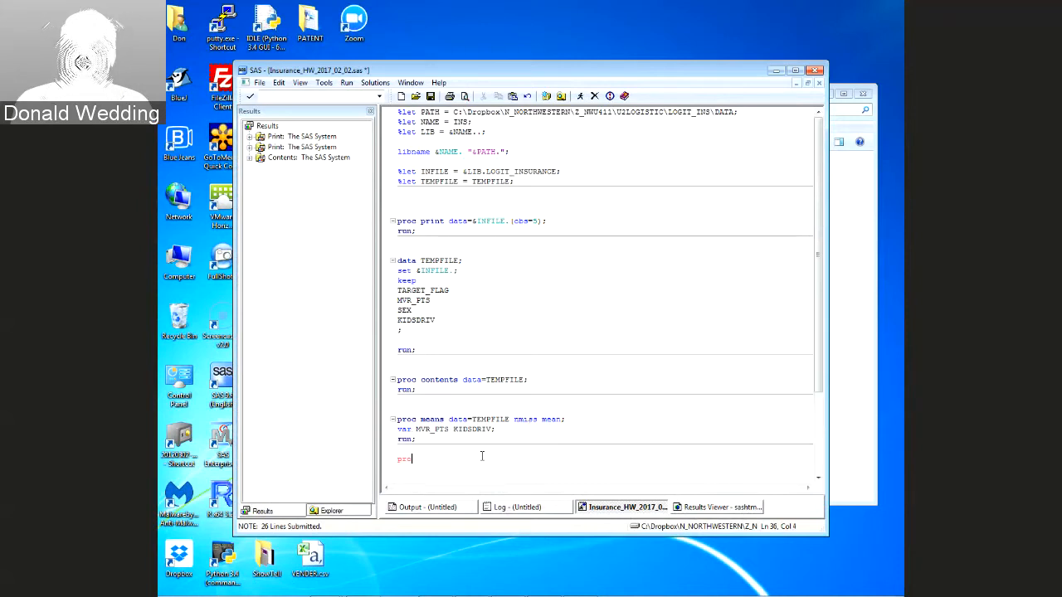
{"action": "type", "text": "c freq dat"}
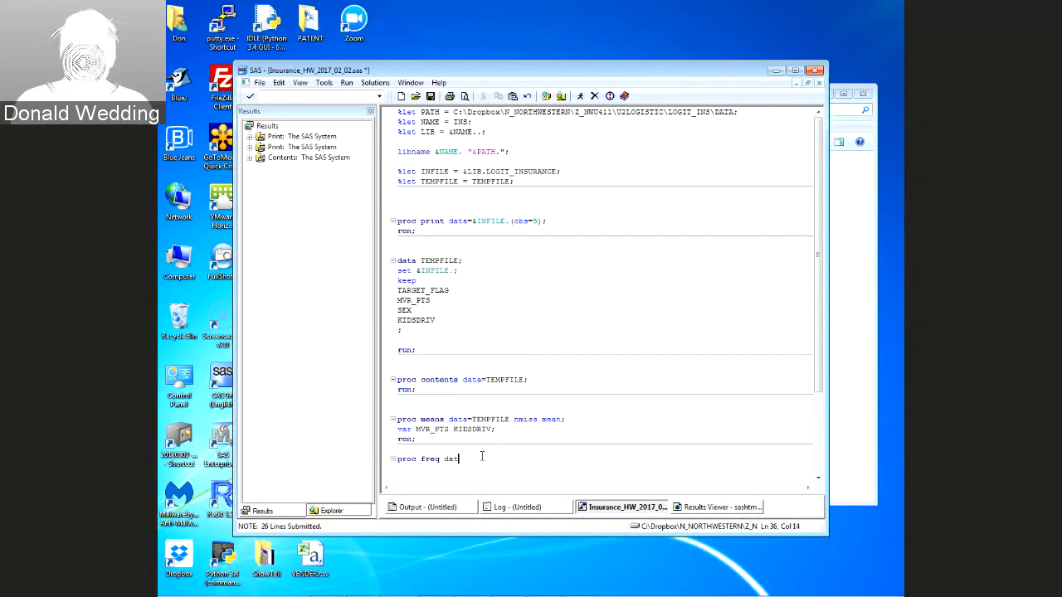
{"action": "type", "text": "a=TEMPFILE"}
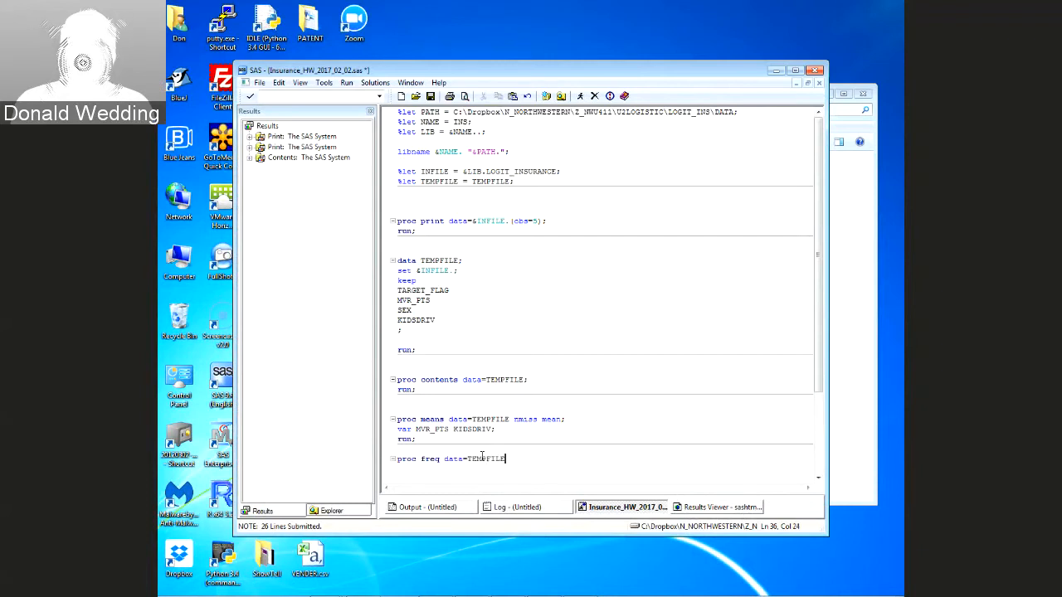
{"action": "type", "text": ";"}
Complete the PROC FREQ step with a table statement for SEX using the missing option, and a run statement
{"action": "key", "text": "Return"}
{"action": "type", "text": "ta"}
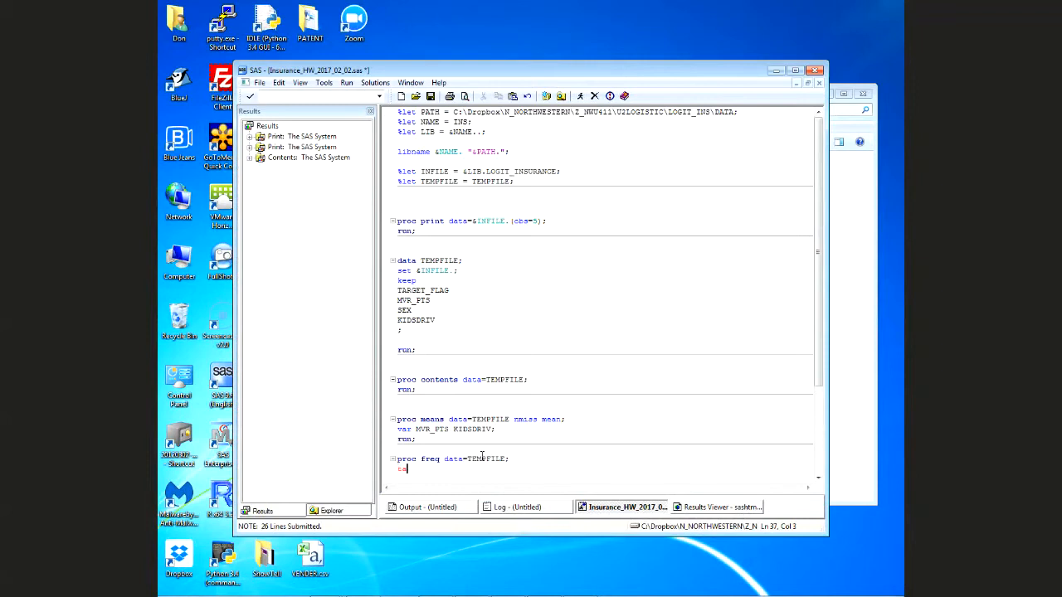
{"action": "type", "text": "ble "}
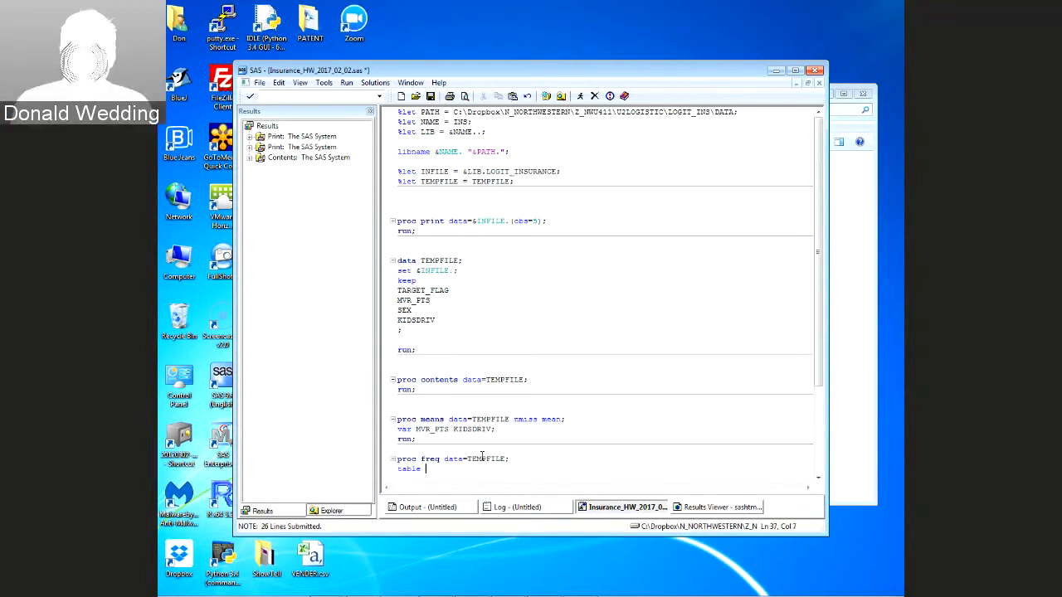
{"action": "type", "text": "SEX /missin"}
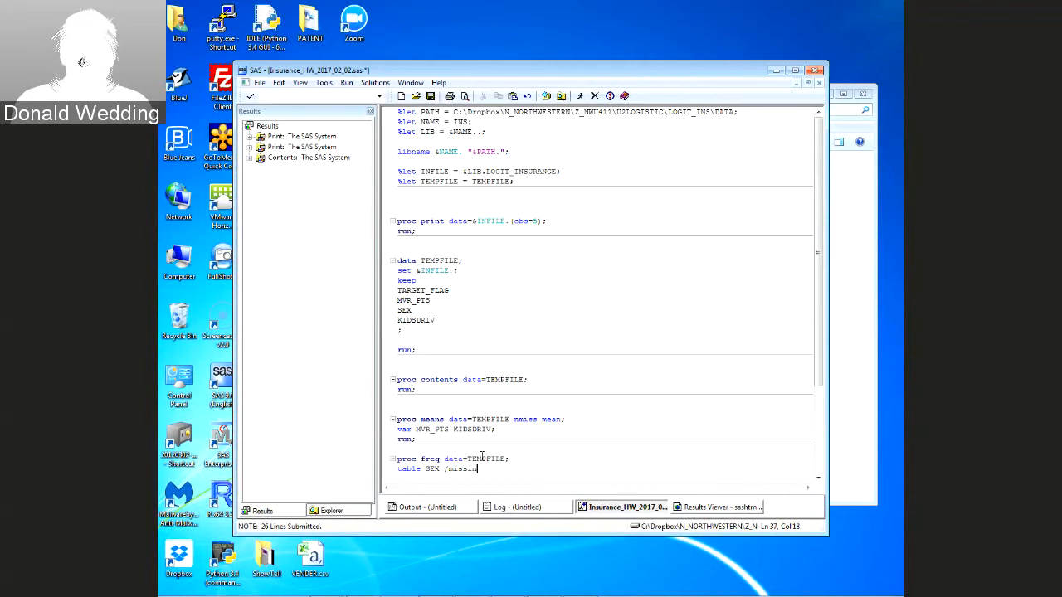
{"action": "type", "text": "g;"}
{"action": "key", "text": "Return"}
{"action": "type", "text": "run;"}
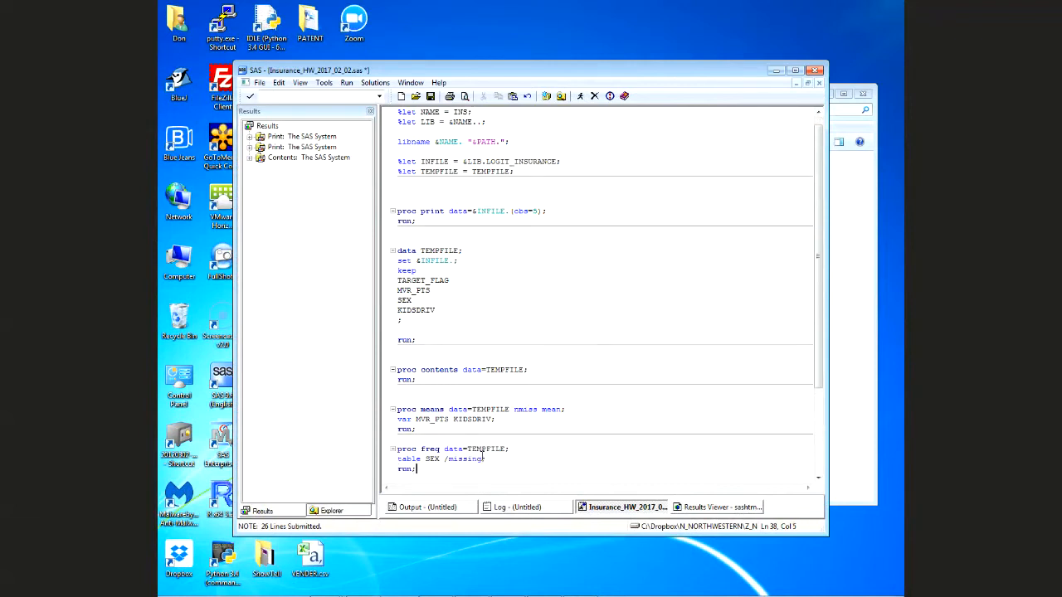
Save the program and submit it
{"action": "key", "text": "Return"}
{"action": "key", "text": "Return"}
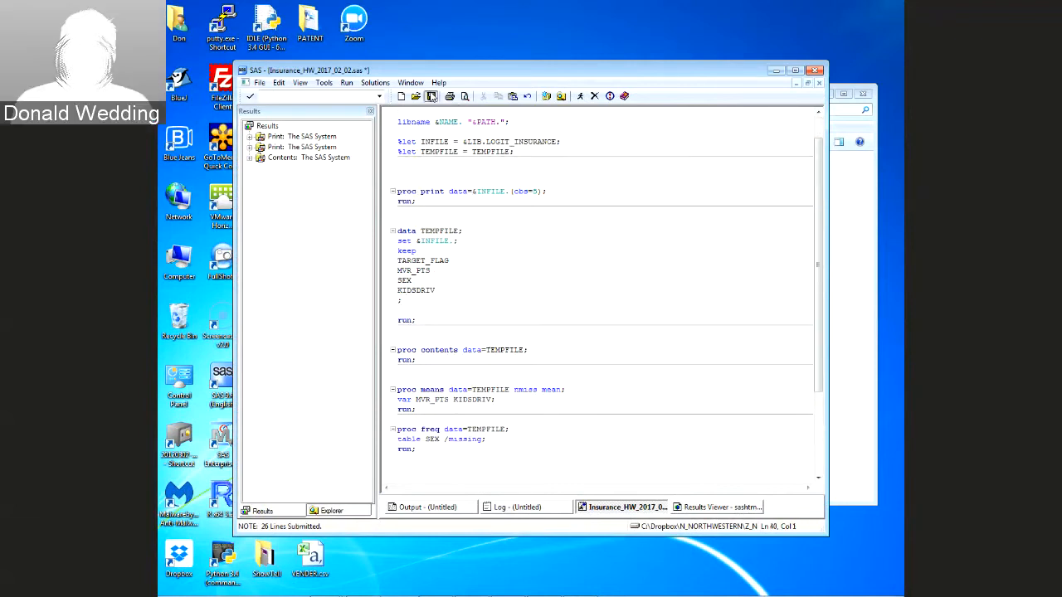
{"action": "left_click", "coordinate": [580, 97]}
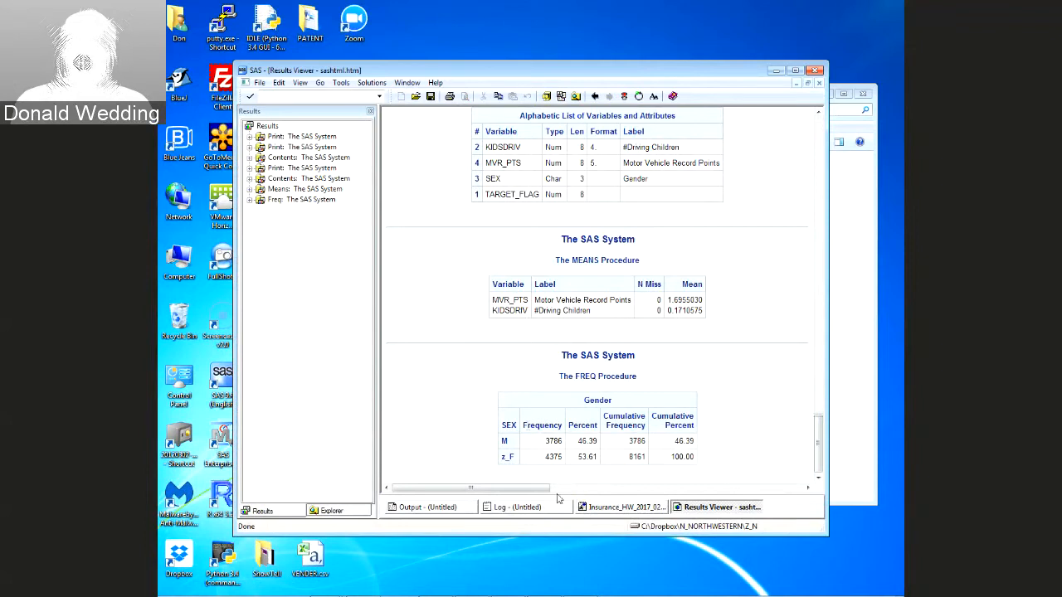
Return to the program and add INCOME under KIDSDRIV in the keep statement
{"action": "left_click", "coordinate": [620, 507]}
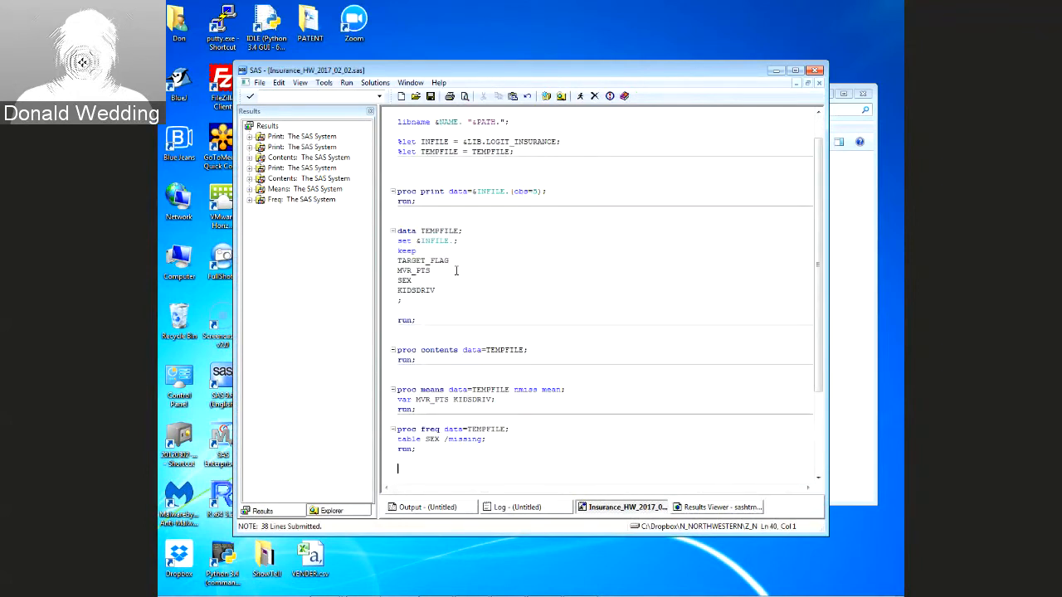
{"action": "left_click", "coordinate": [462, 252]}
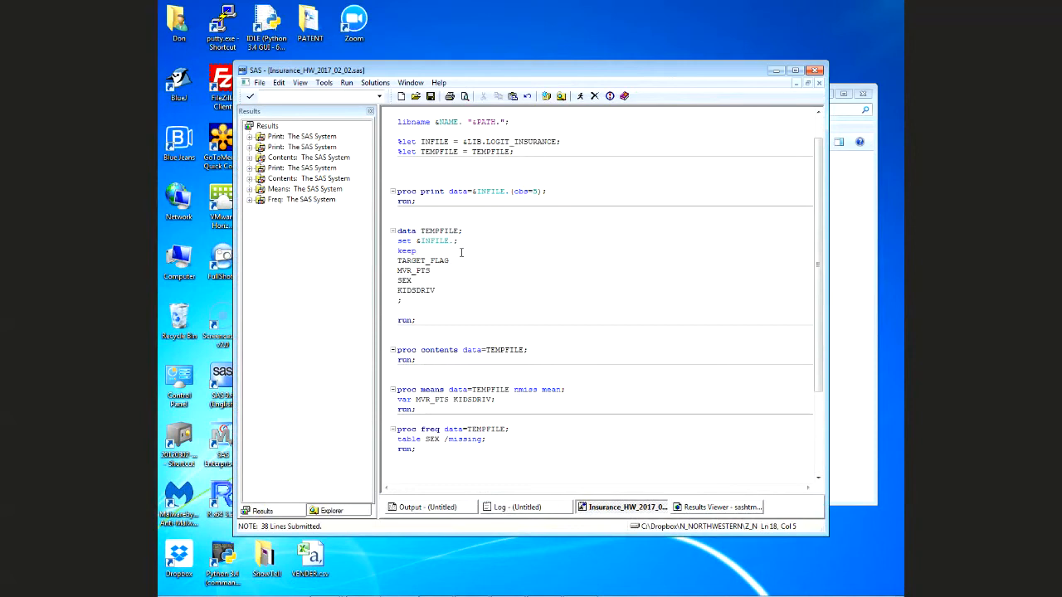
{"action": "key", "text": "Down"}
{"action": "key", "text": "Down"}
{"action": "key", "text": "Down"}
{"action": "key", "text": "End"}
{"action": "key", "text": "Return"}
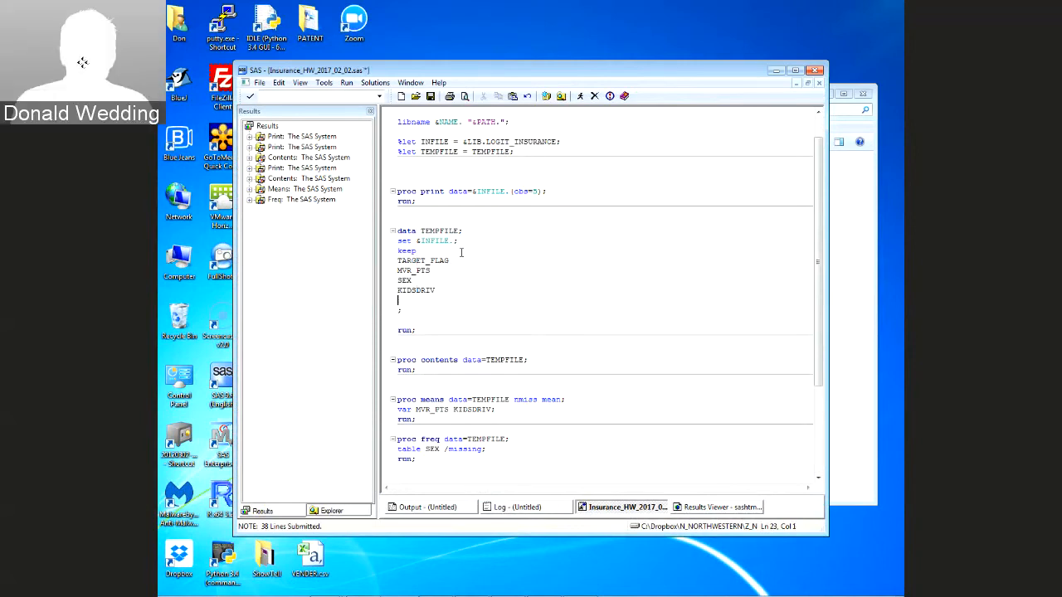
{"action": "type", "text": "INCOME"}
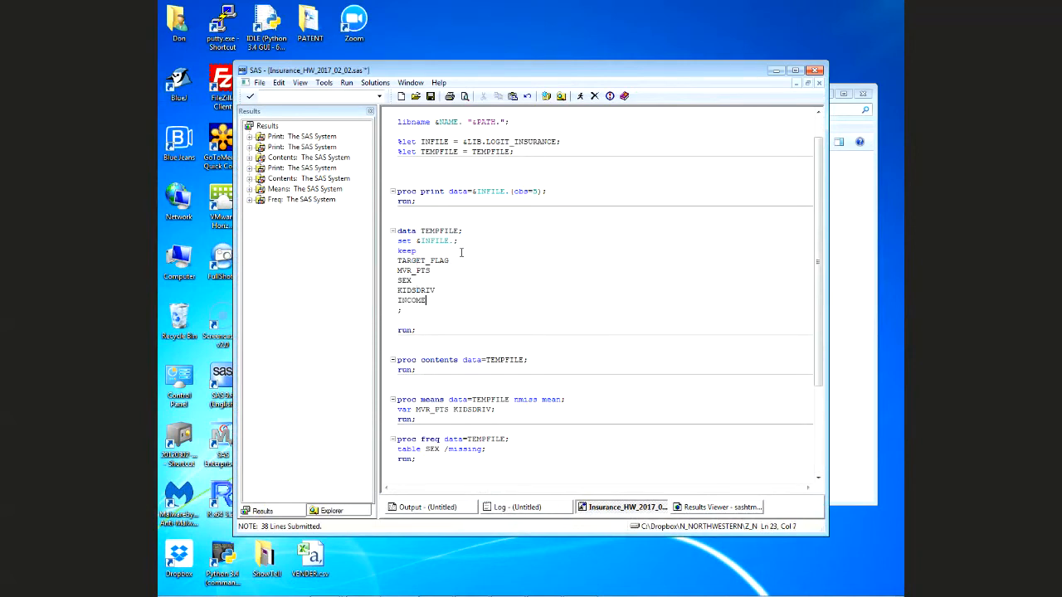
Add INCOME after KIDSDRIV in the var statement of the PROC MEANS step
{"action": "key", "text": "Down"}
{"action": "key", "text": "Down"}
{"action": "key", "text": "Down"}
{"action": "key", "text": "Down"}
{"action": "key", "text": "Down"}
{"action": "key", "text": "Down"}
{"action": "key", "text": "Down"}
{"action": "key", "text": "Down"}
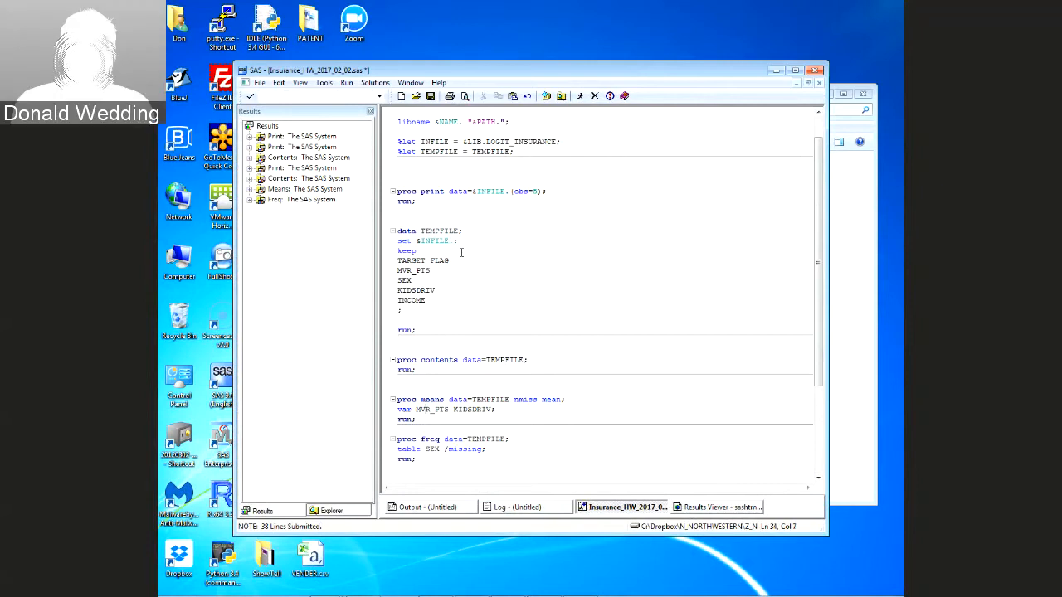
{"action": "key", "text": "Down"}
{"action": "key", "text": "Down"}
{"action": "key", "text": "Down"}
{"action": "key", "text": "Right"}
{"action": "key", "text": "Right"}
{"action": "key", "text": "Right"}
{"action": "key", "text": "Right"}
{"action": "key", "text": "Right"}
{"action": "key", "text": "Right"}
{"action": "key", "text": "Right"}
{"action": "key", "text": "Right"}
{"action": "key", "text": "Right"}
{"action": "key", "text": "Right"}
{"action": "key", "text": "Right"}
{"action": "key", "text": "Right"}
{"action": "key", "text": "Right"}
{"action": "key", "text": "Right"}
{"action": "key", "text": "Right"}
{"action": "key", "text": "Right"}
{"action": "key", "text": "Right"}
{"action": "key", "text": "Right"}
{"action": "key", "text": "Right"}
{"action": "key", "text": "Right"}
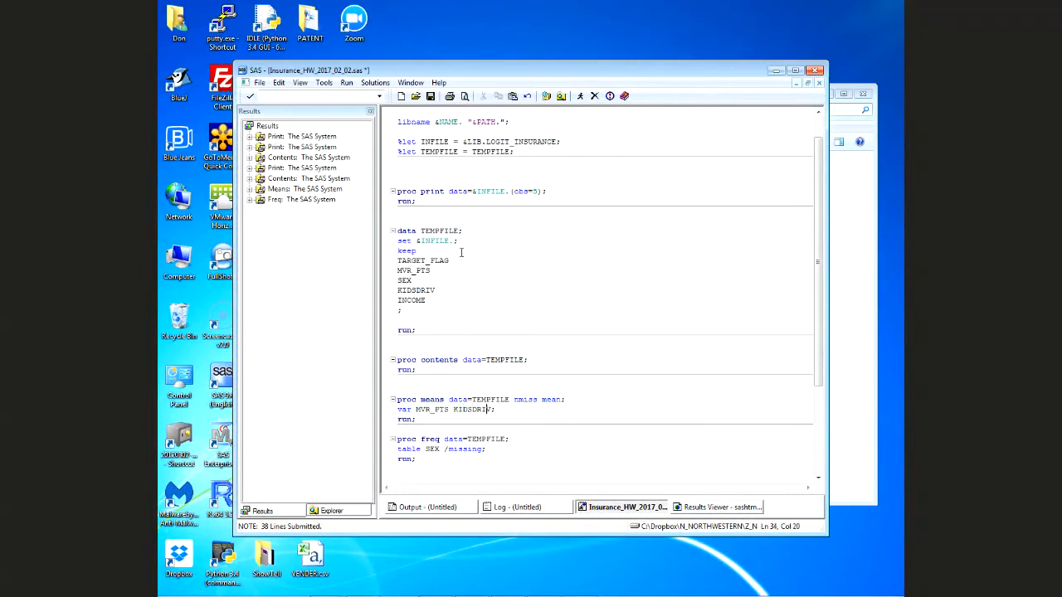
{"action": "type", "text": "INCOMWE"}
{"action": "key", "text": "BackSpace"}
{"action": "key", "text": "BackSpace"}
{"action": "type", "text": "E"}
Save and resubmit the program, and check the missing count and mean of INCOME in the MEANS results
{"action": "left_click", "coordinate": [430, 97]}
{"action": "left_click", "coordinate": [560, 96]}
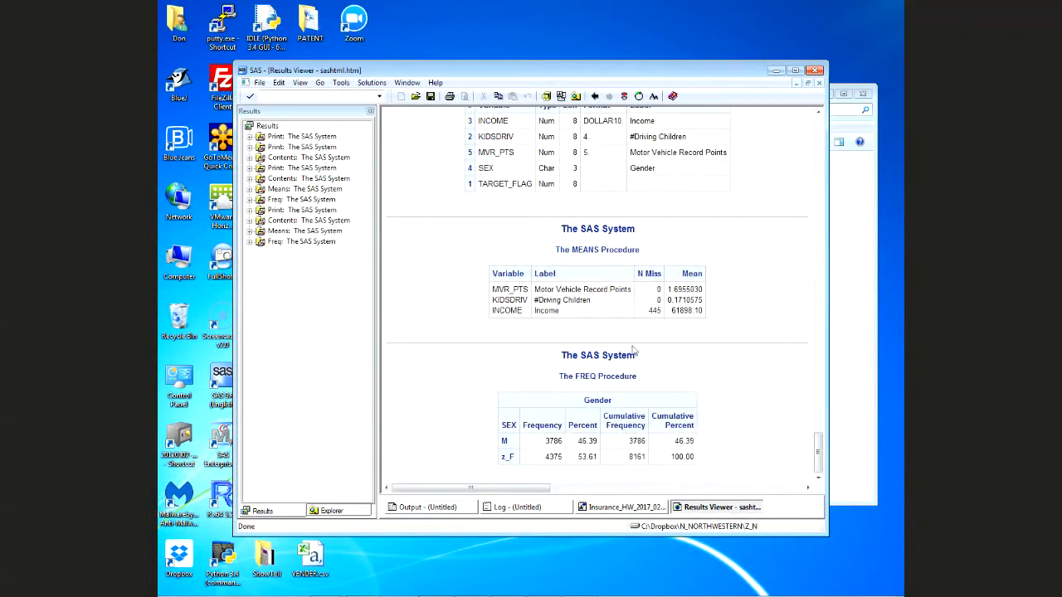
{"action": "double_click", "coordinate": [651, 310]}
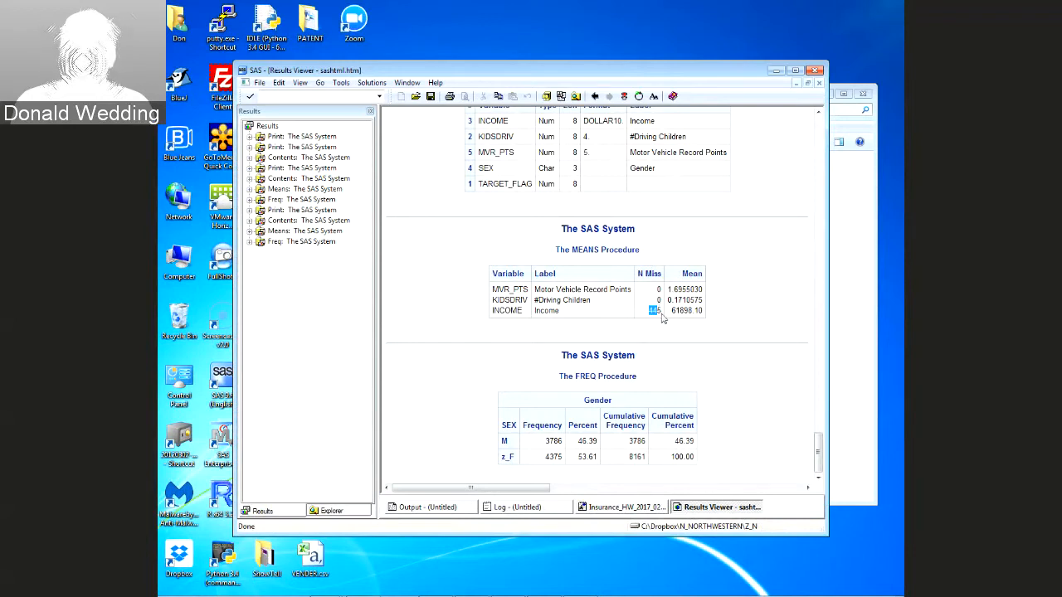
{"action": "left_click_drag", "start_coordinate": [672, 310], "coordinate": [681, 311]}
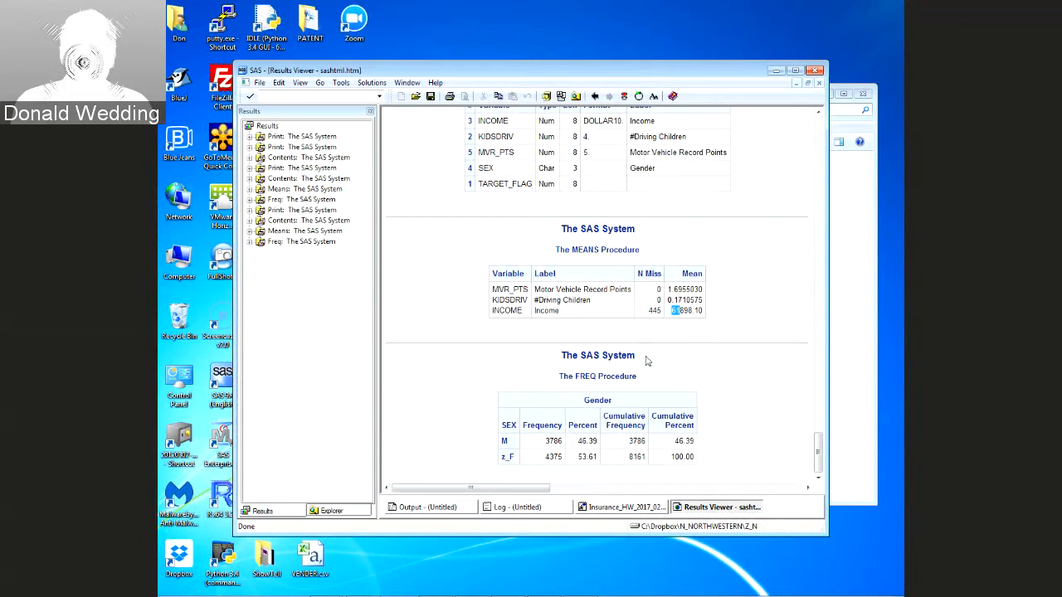
Return to the program and begin the statement "if missing( INCOME ) then INCOME =" below the set statement of the TEMPFILE data step
{"action": "left_click", "coordinate": [622, 513]}
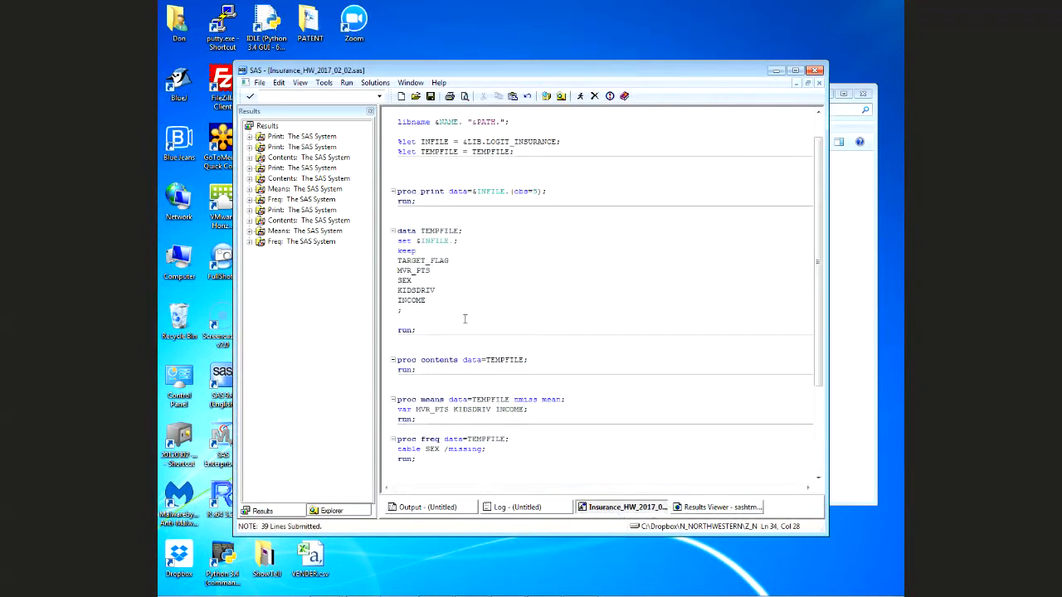
{"action": "left_click", "coordinate": [467, 243]}
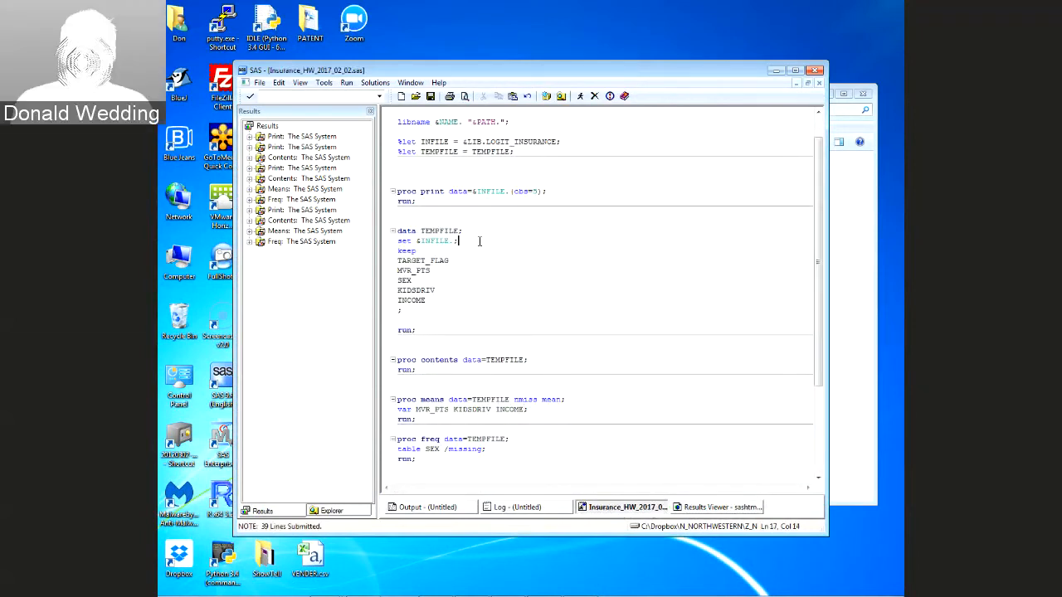
{"action": "key", "text": "Return"}
{"action": "key", "text": "Return"}
{"action": "key", "text": "Return"}
{"action": "key", "text": "Up"}
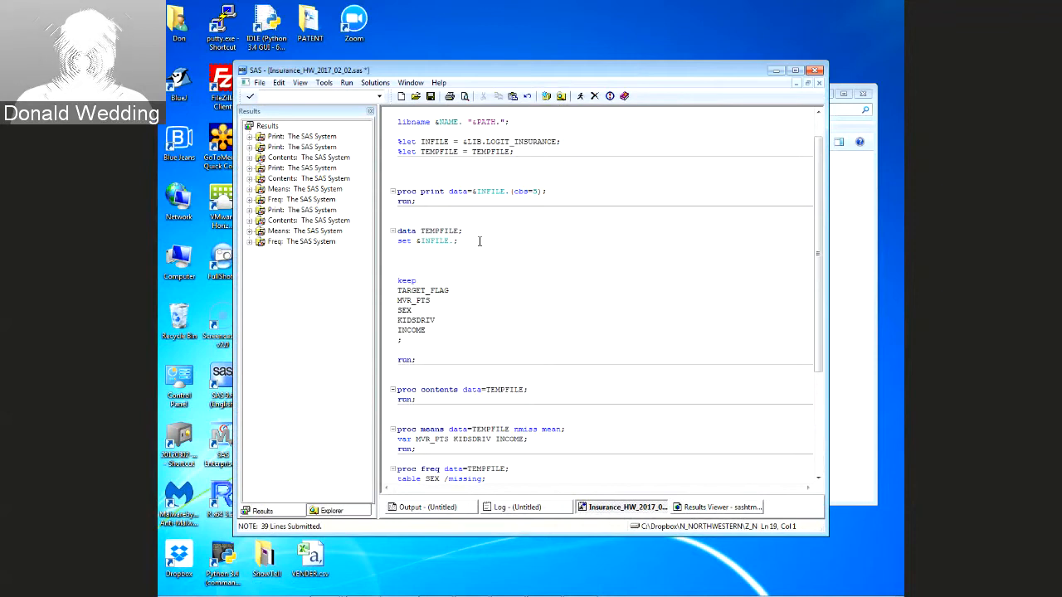
{"action": "type", "text": "if missin"}
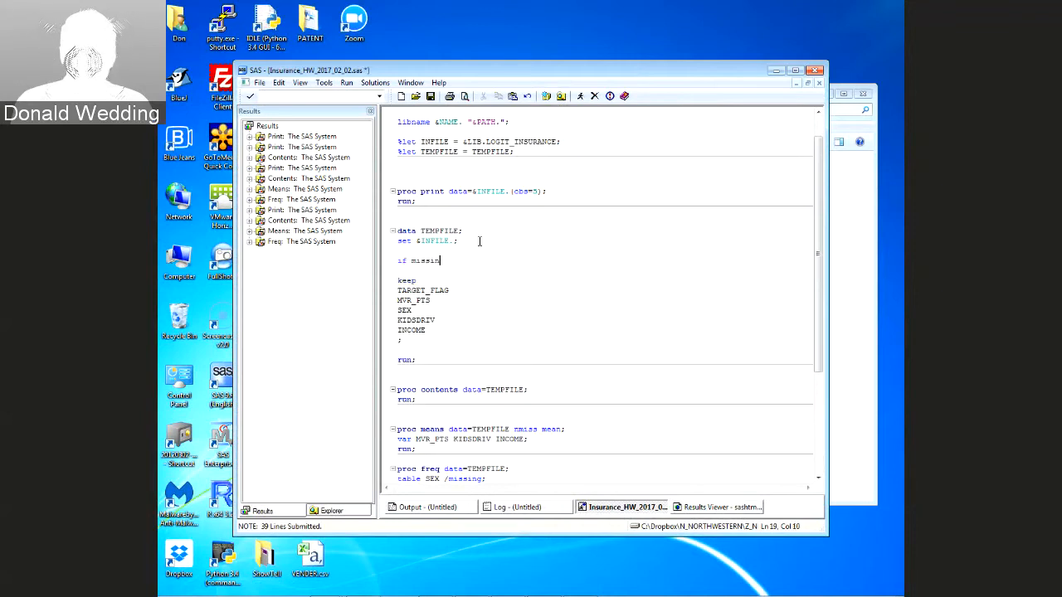
{"action": "type", "text": "g( INCOME"}
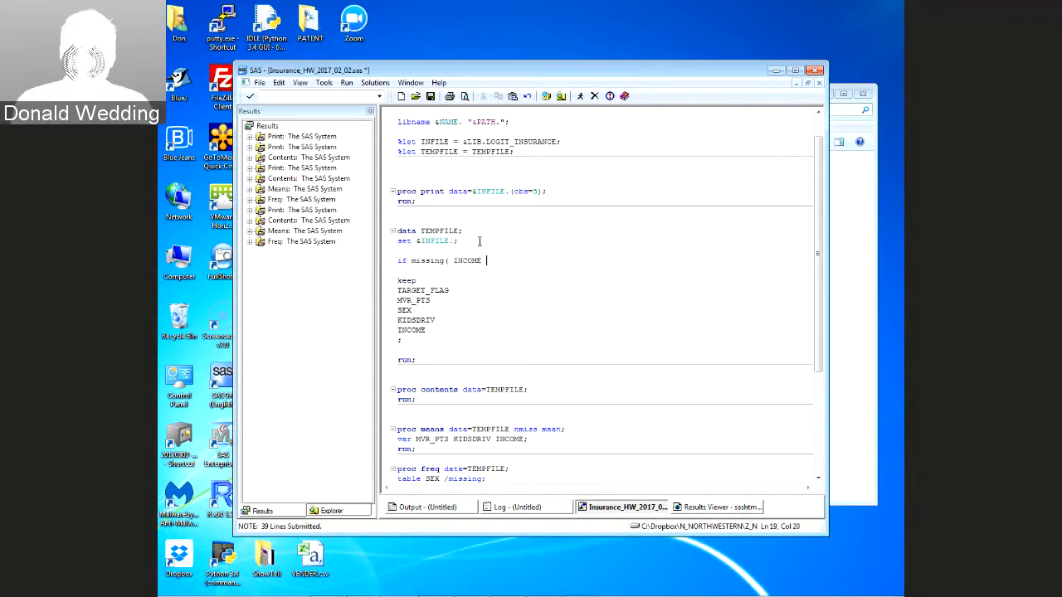
{"action": "type", "text": " ) then "}
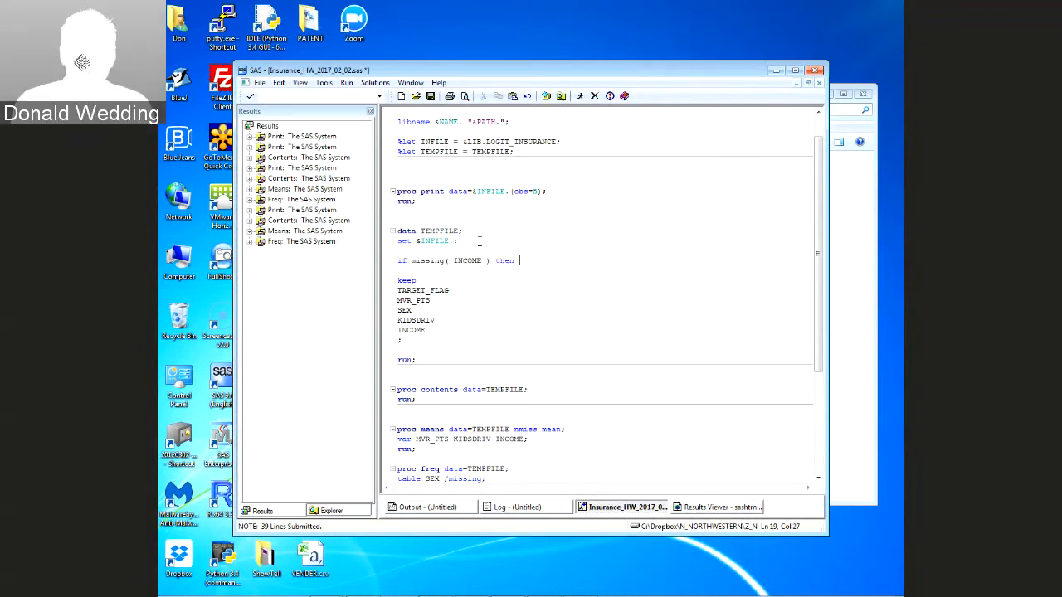
{"action": "type", "text": "INCOME ="}
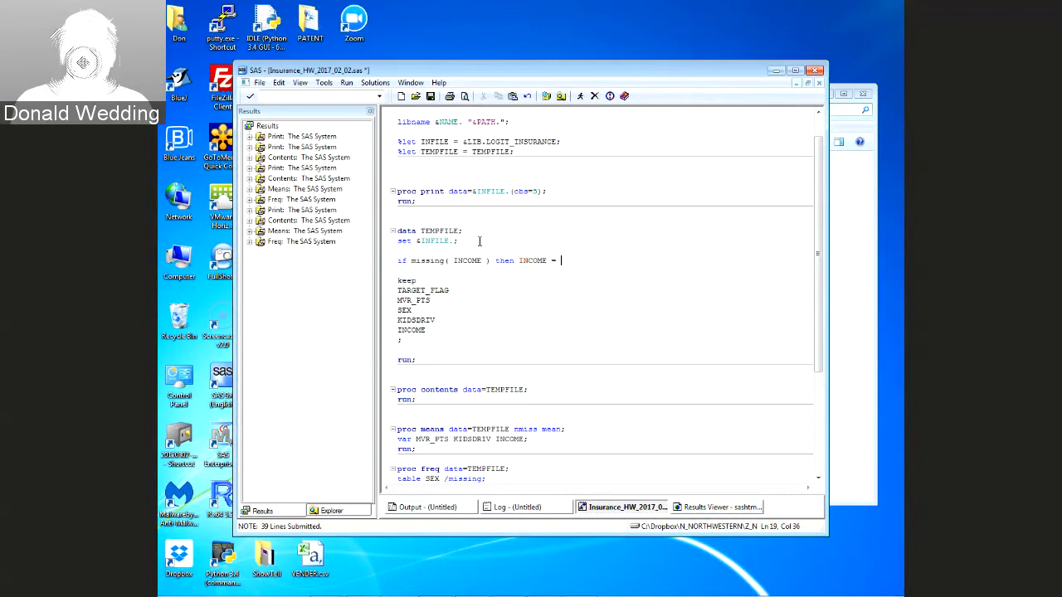
Check the mean of INCOME in the MEANS results and complete the imputation statement with the value 65000 and a semicolon
{"action": "left_click", "coordinate": [713, 508]}
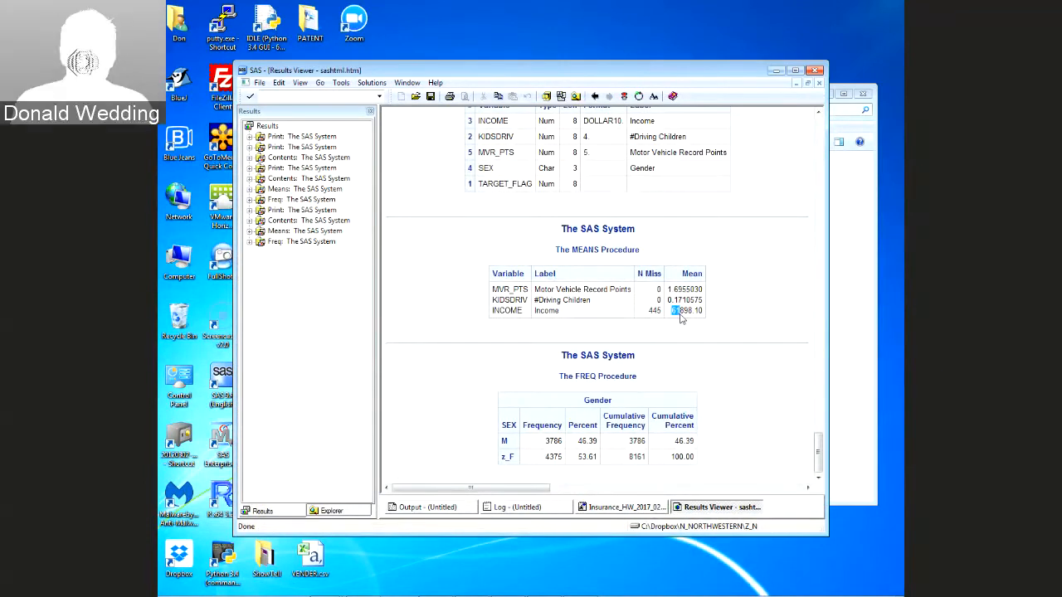
{"action": "left_click", "coordinate": [695, 312]}
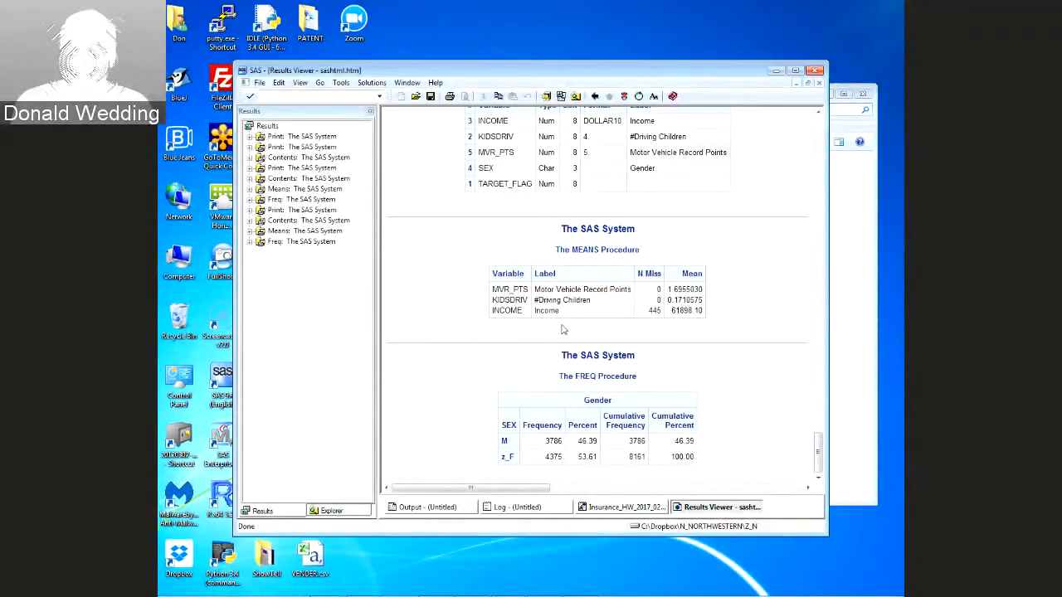
{"action": "left_click", "coordinate": [626, 507]}
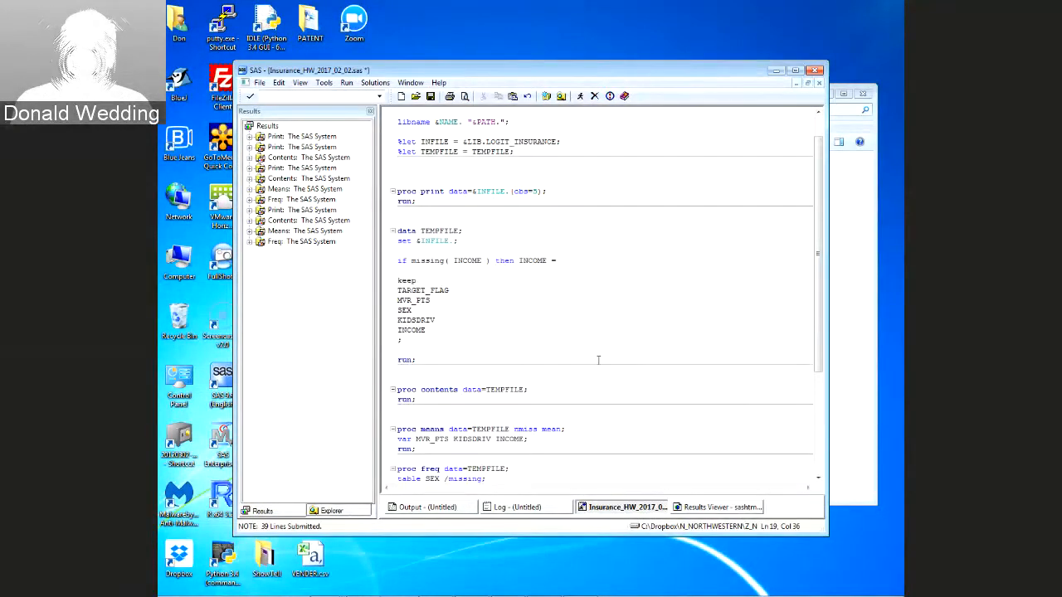
{"action": "type", "text": "60"}
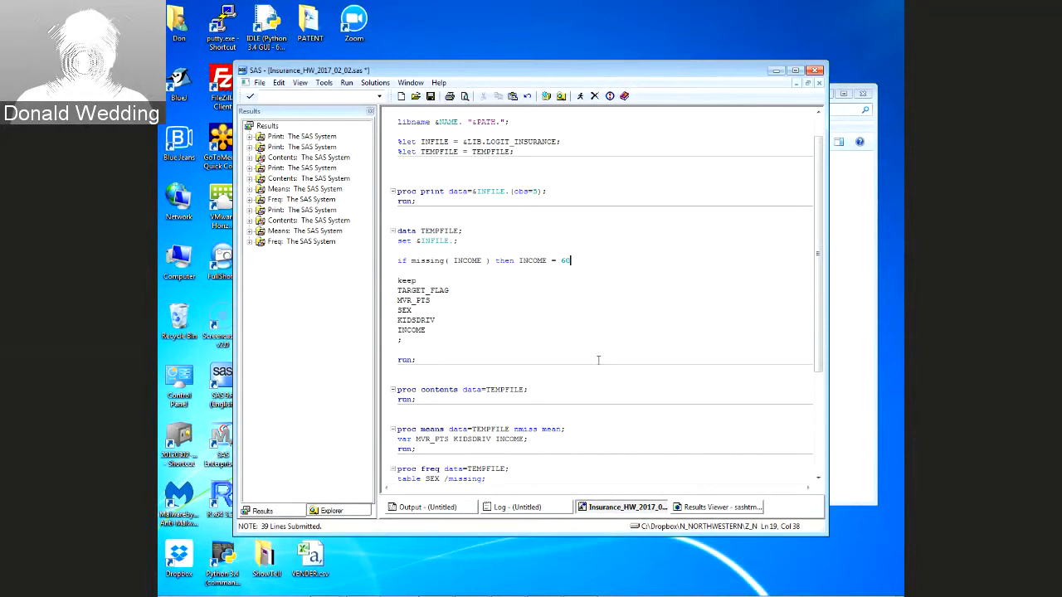
{"action": "type", "text": "000"}
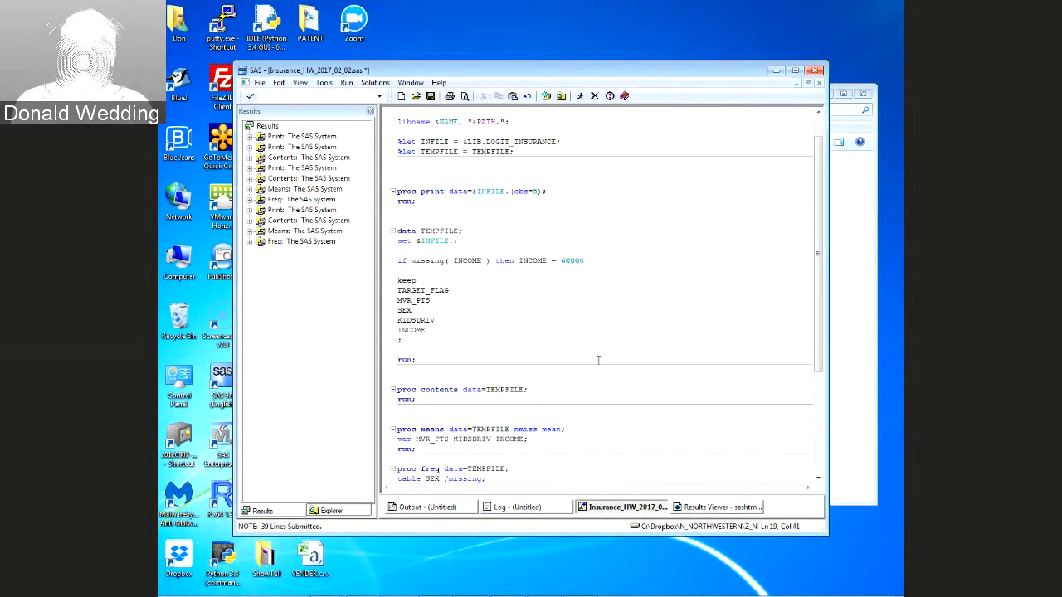
{"action": "type", "text": ";"}
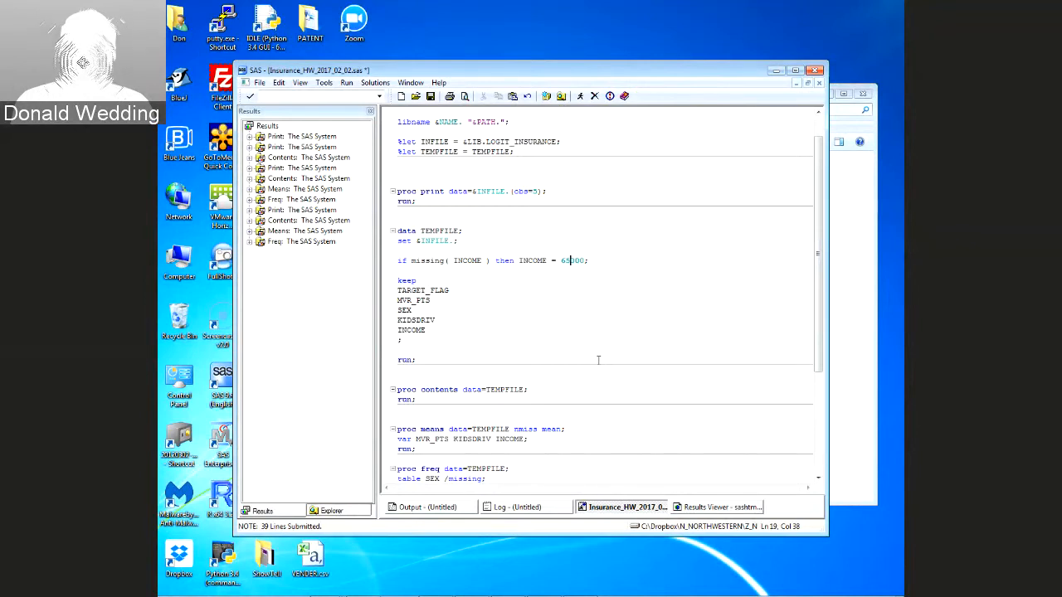
Review the INCOME mean in the MEANS results once more and return to the program
{"action": "left_click", "coordinate": [718, 507]}
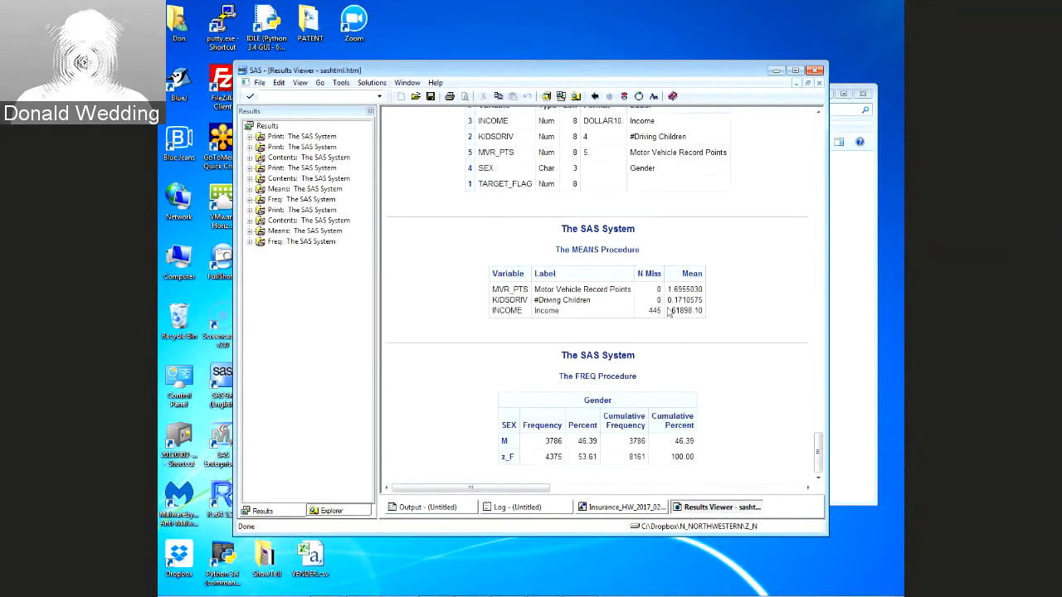
{"action": "left_click_drag", "start_coordinate": [672, 310], "coordinate": [705, 310]}
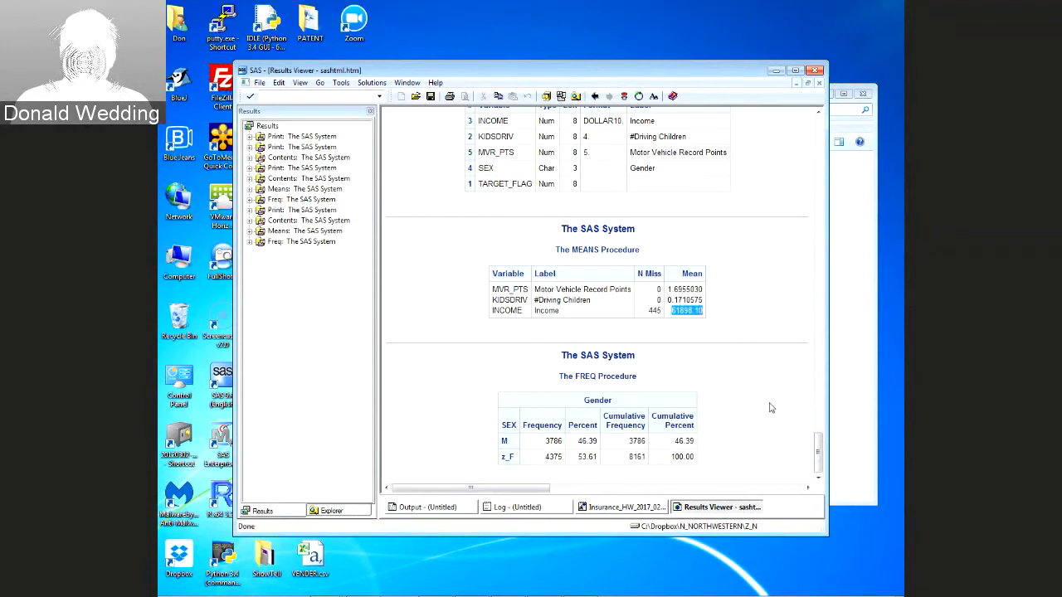
{"action": "left_click", "coordinate": [637, 507]}
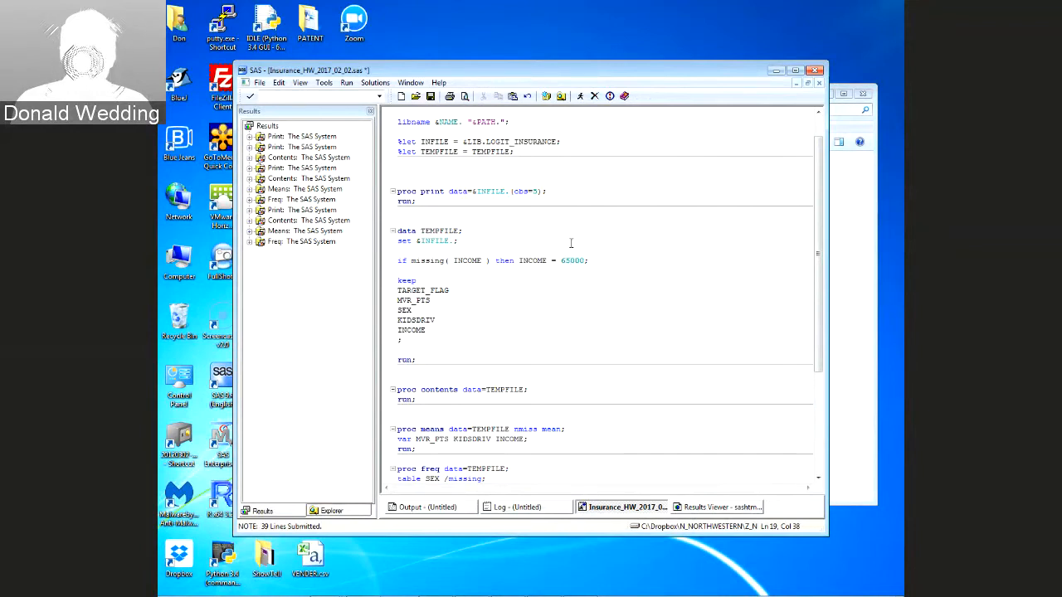
Remove the blank lines above and below the if missing statement in the TEMPFILE data step
{"action": "key", "text": "Home"}
{"action": "key", "text": "BackSpace"}
{"action": "key", "text": "Down"}
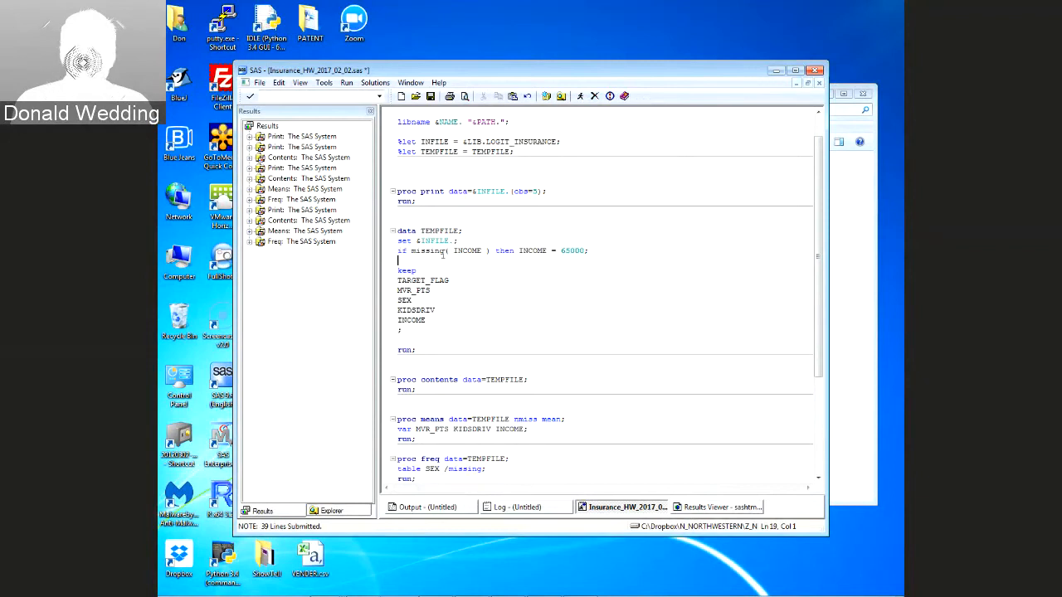
{"action": "key", "text": "Delete"}
Submit only the TEMPFILE data step, from its data statement through its run statement
{"action": "key", "text": "Up"}
{"action": "key", "text": "Up"}
{"action": "key", "text": "Up"}
{"action": "key", "text": "Up"}
{"action": "key", "text": "Down"}
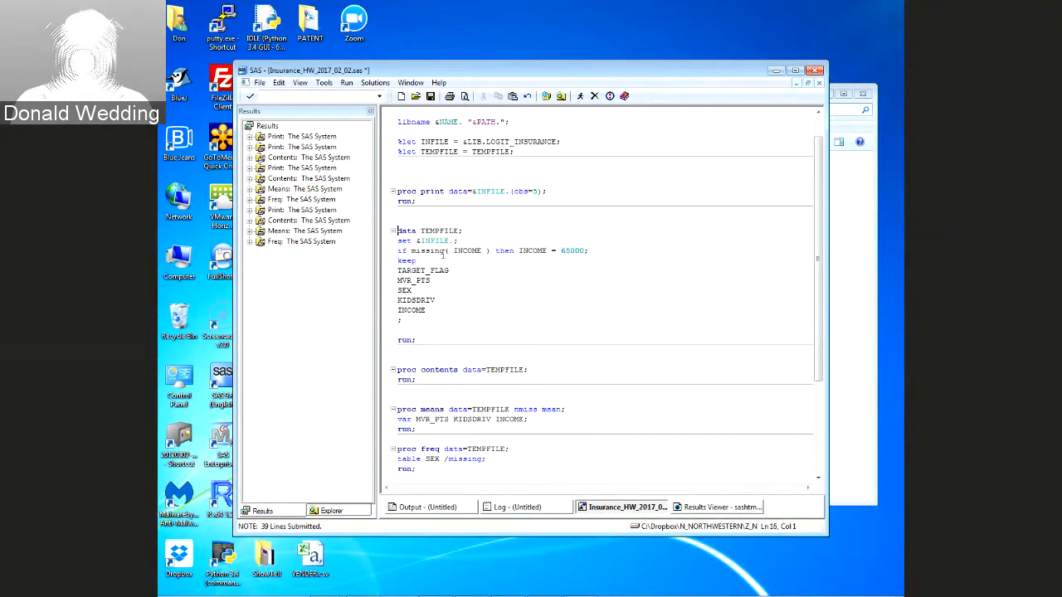
{"action": "key", "text": "shift+Down"}
{"action": "key", "text": "shift+Down"}
{"action": "key", "text": "shift+Down"}
{"action": "key", "text": "shift+Down"}
{"action": "key", "text": "shift+Down"}
{"action": "key", "text": "shift+Down"}
{"action": "key", "text": "shift+Down"}
{"action": "key", "text": "shift+Down"}
{"action": "key", "text": "shift+Down"}
{"action": "key", "text": "shift+Down"}
{"action": "key", "text": "shift+Down"}
{"action": "key", "text": "shift+Down"}
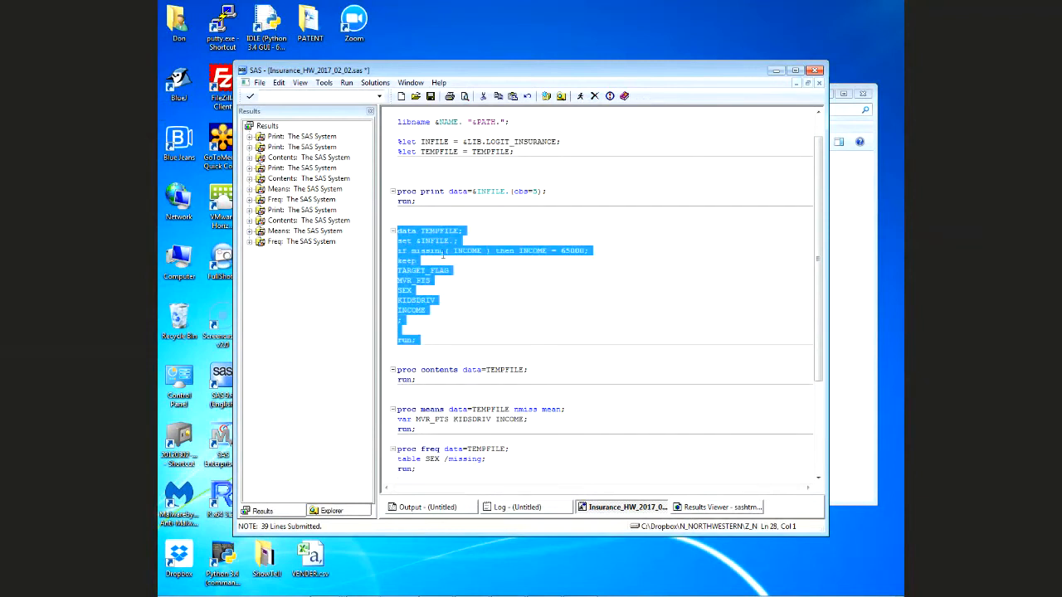
{"action": "left_click", "coordinate": [580, 95]}
Submit only the PROC CONTENTS, PROC MEANS and PROC FREQ steps for TEMPFILE
{"action": "key", "text": "Down"}
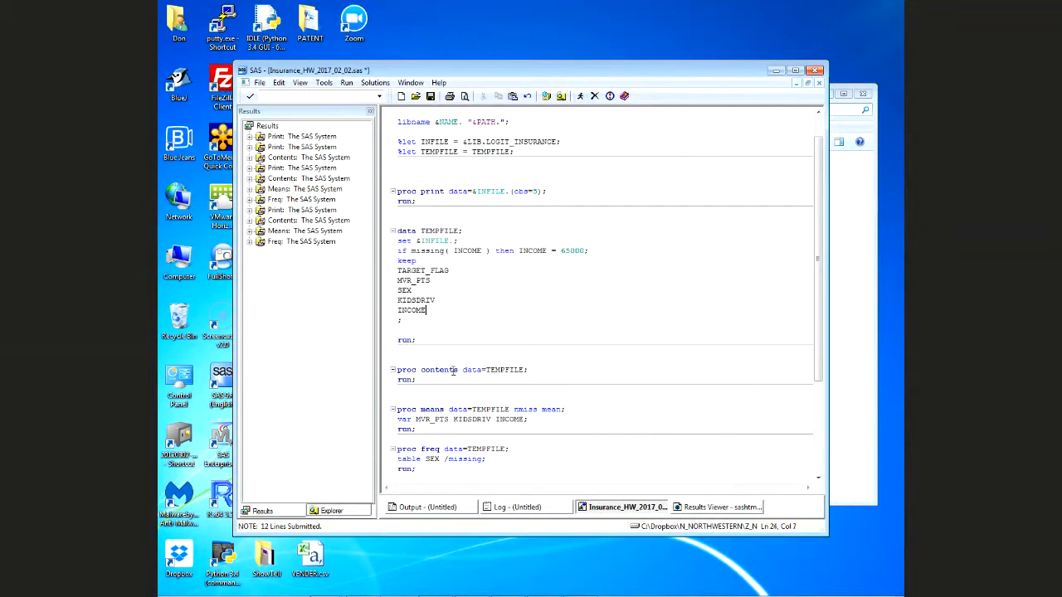
{"action": "key", "text": "shift+Down"}
{"action": "key", "text": "shift+Down"}
{"action": "key", "text": "shift+Down"}
{"action": "key", "text": "shift+Down"}
{"action": "key", "text": "shift+Down"}
{"action": "key", "text": "shift+Down"}
{"action": "key", "text": "shift+Down"}
{"action": "key", "text": "shift+Down"}
{"action": "key", "text": "shift+Down"}
{"action": "key", "text": "shift+Down"}
{"action": "key", "text": "shift+Down"}
{"action": "key", "text": "shift+Down"}
{"action": "key", "text": "shift+Down"}
{"action": "key", "text": "shift+Down"}
{"action": "key", "text": "shift+Down"}
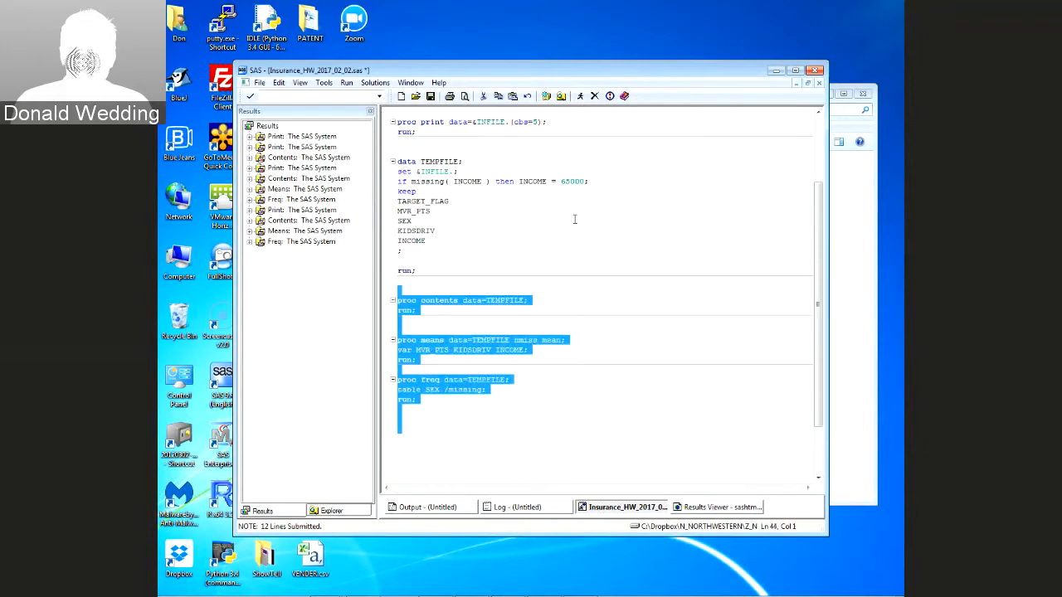
{"action": "left_click", "coordinate": [580, 96]}
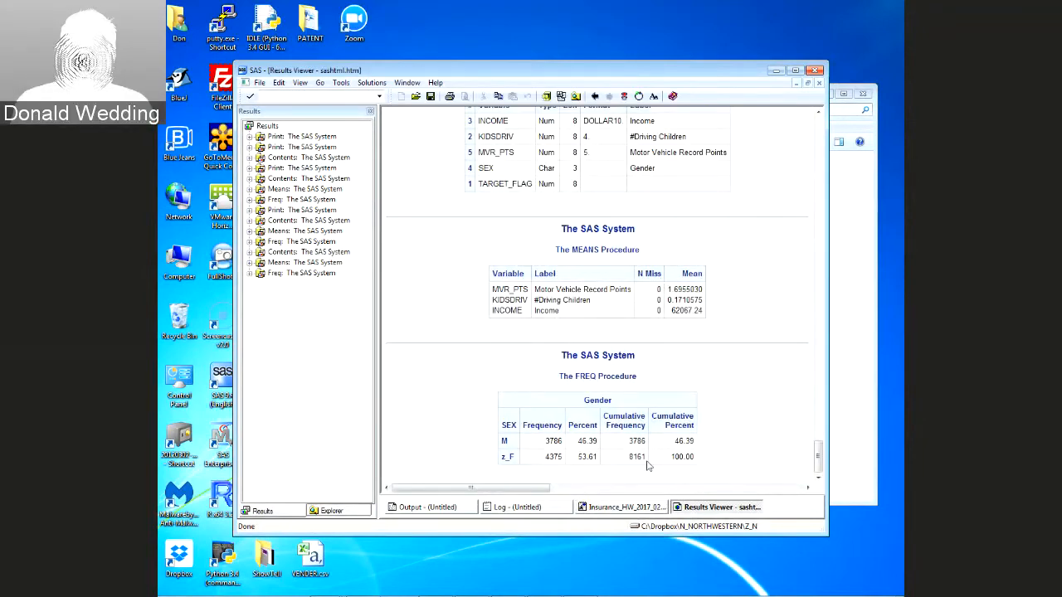
Return to the program, add blank lines after the PROC FREQ step, and write the statement "proc logistic data=TEMPFILE;" there
{"action": "left_click", "coordinate": [627, 507]}
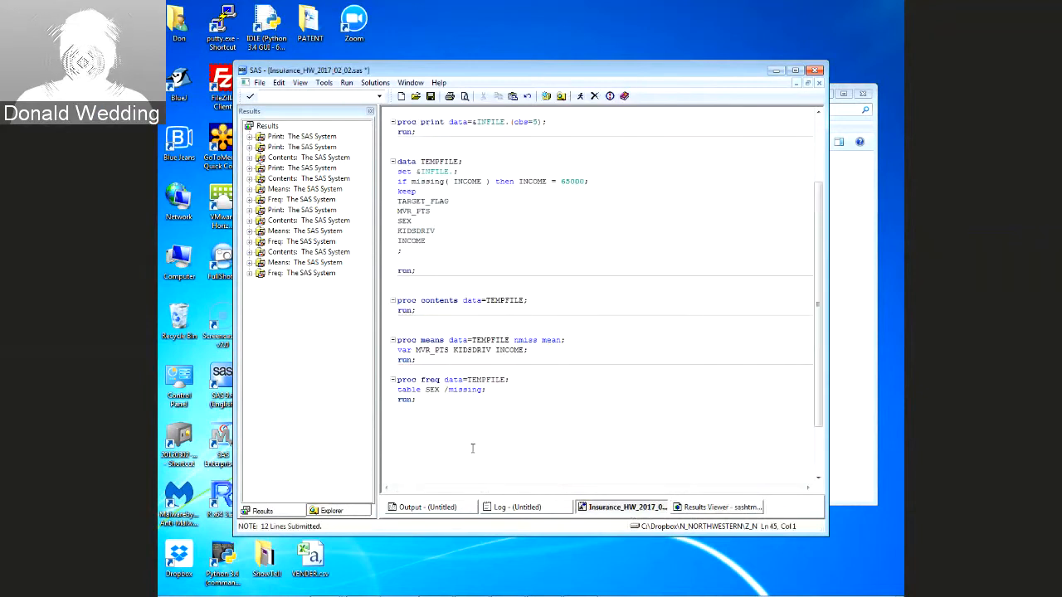
{"action": "key", "text": "Return"}
{"action": "key", "text": "Return"}
{"action": "key", "text": "Return"}
{"action": "key", "text": "Return"}
{"action": "key", "text": "Return"}
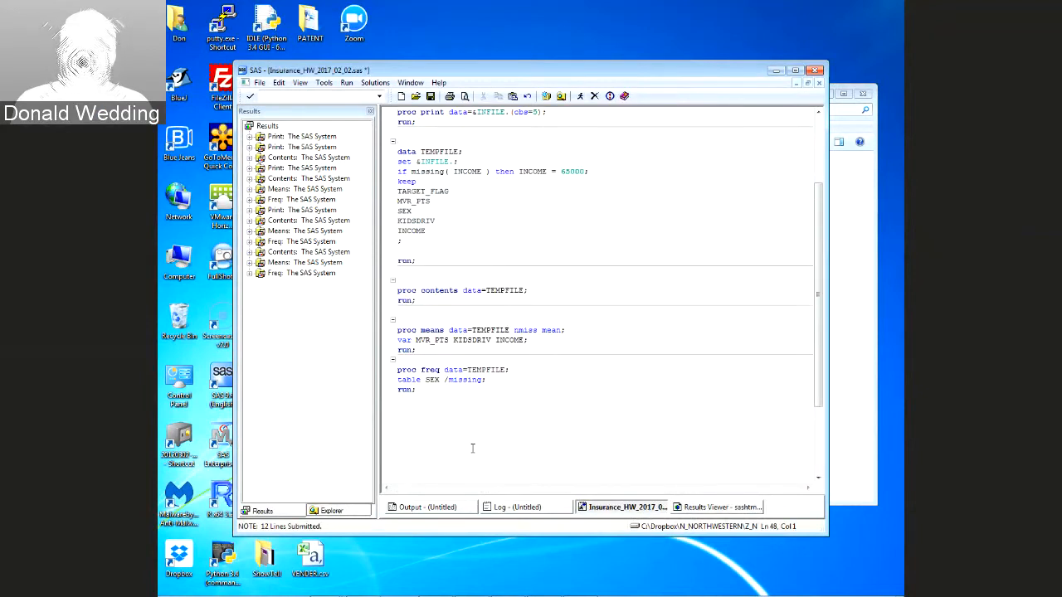
{"action": "key", "text": "Up"}
{"action": "key", "text": "Up"}
{"action": "key", "text": "Up"}
{"action": "key", "text": "Up"}
{"action": "key", "text": "Up"}
{"action": "key", "text": "Up"}
{"action": "key", "text": "Up"}
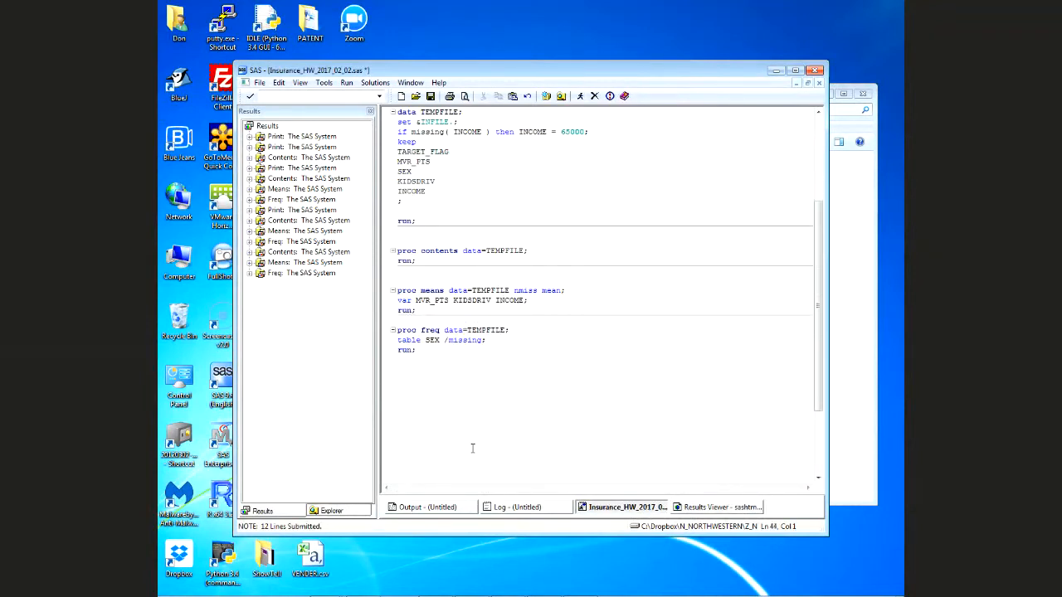
{"action": "key", "text": "Down"}
{"action": "type", "text": "pro"}
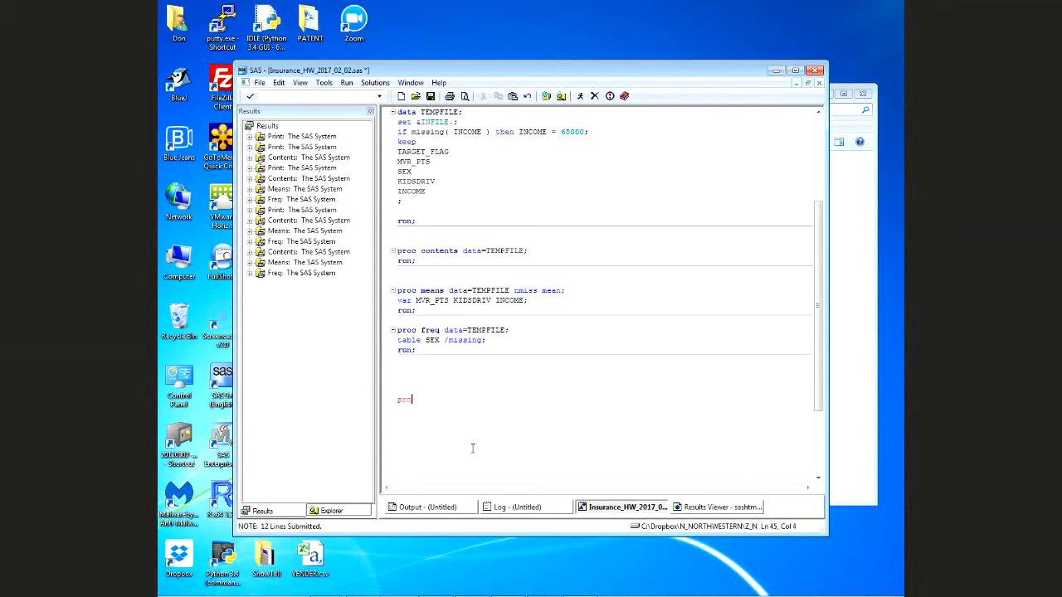
{"action": "type", "text": "c logistic data"}
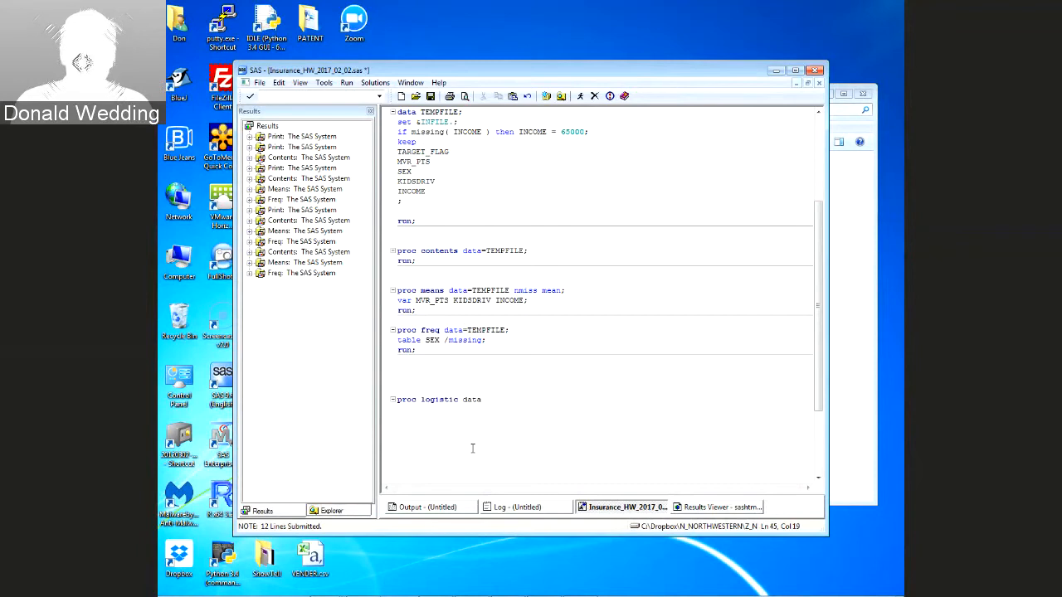
{"action": "type", "text": "=&TEMPFILE"}
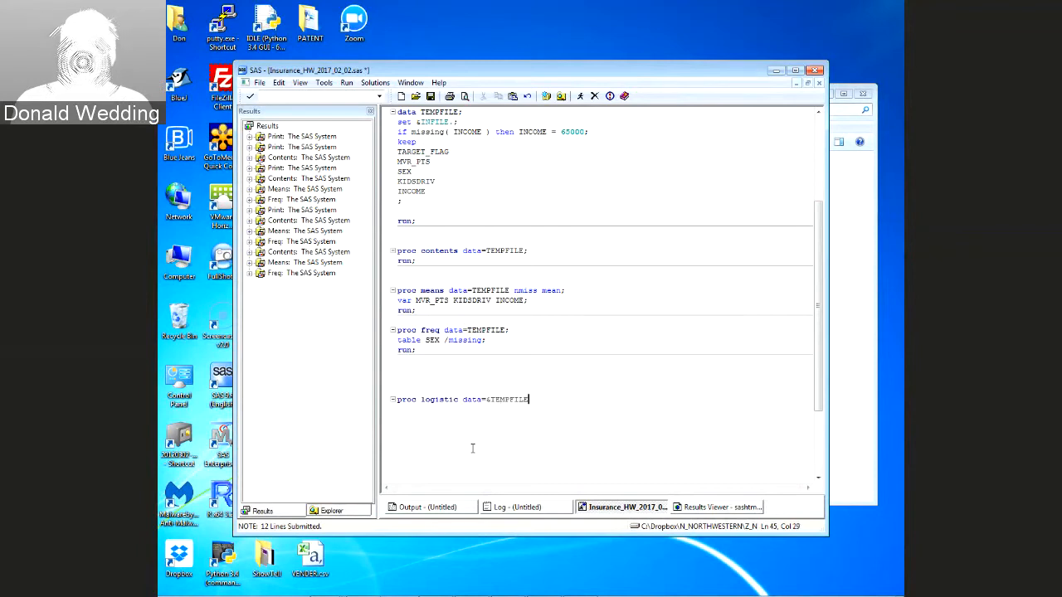
{"action": "key", "text": "BackSpace"}
{"action": "key", "text": "BackSpace"}
{"action": "key", "text": "BackSpace"}
{"action": "key", "text": "BackSpace"}
{"action": "key", "text": "BackSpace"}
{"action": "key", "text": "BackSpace"}
{"action": "key", "text": "BackSpace"}
{"action": "key", "text": "BackSpace"}
{"action": "key", "text": "BackSpace"}
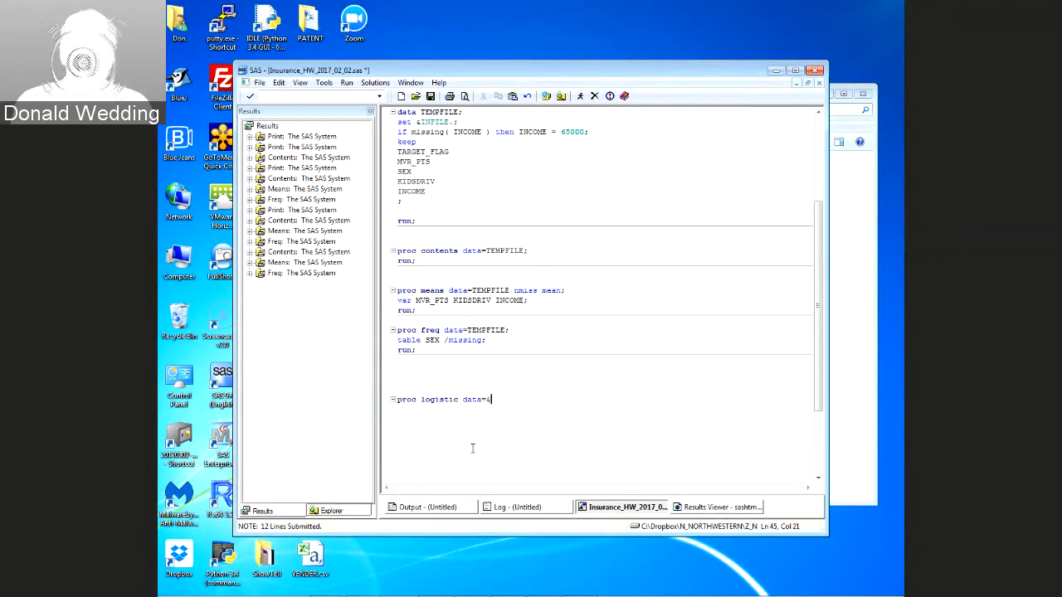
{"action": "type", "text": "TEMPFILE;"}
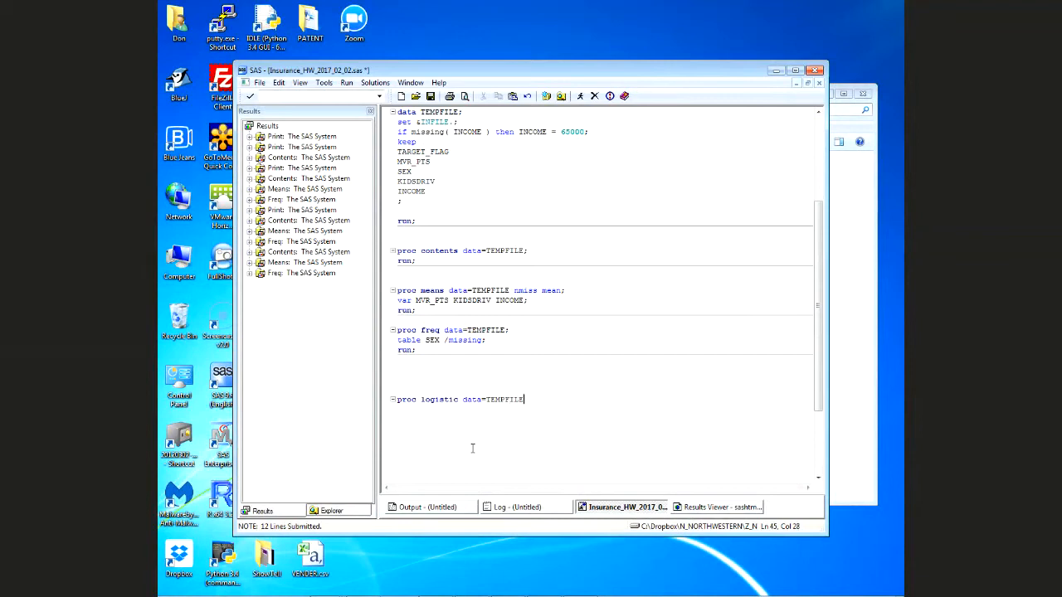
Open 411INS_BC_Score_02.sas from the U2LOGISTIC folder with SAS 9.4 and go to the beginning of its code
{"action": "mouse_move", "coordinate": [364, 595]}
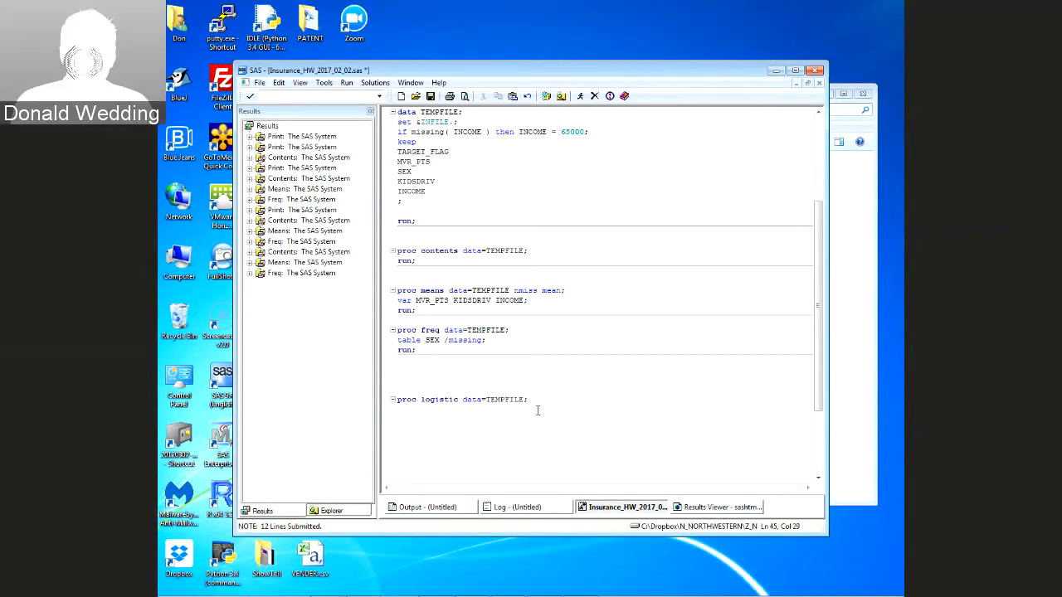
{"action": "left_click", "coordinate": [833, 273]}
{"action": "left_click", "coordinate": [458, 215]}
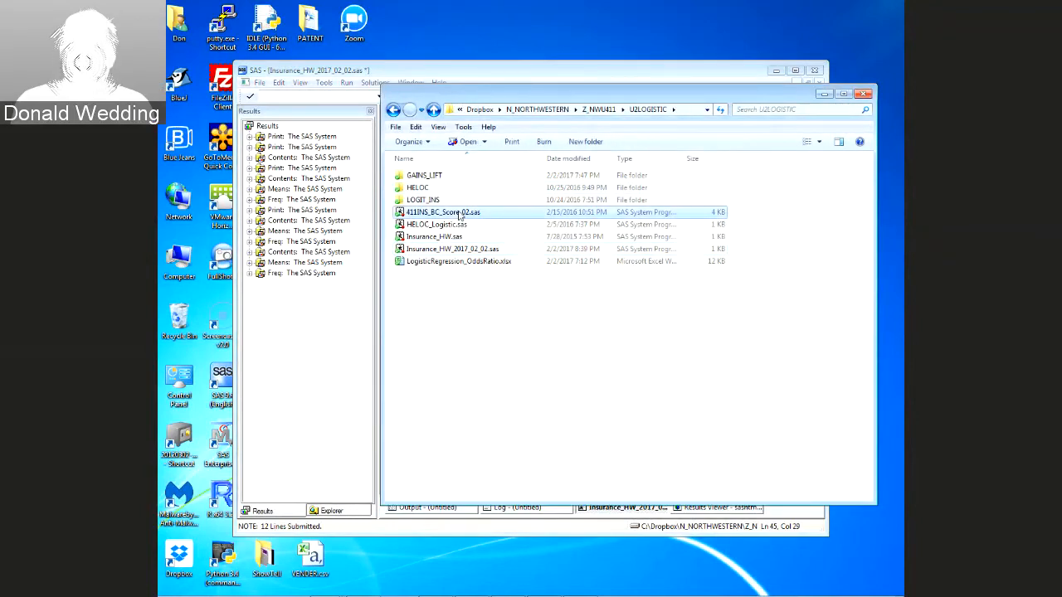
{"action": "right_click", "coordinate": [459, 215]}
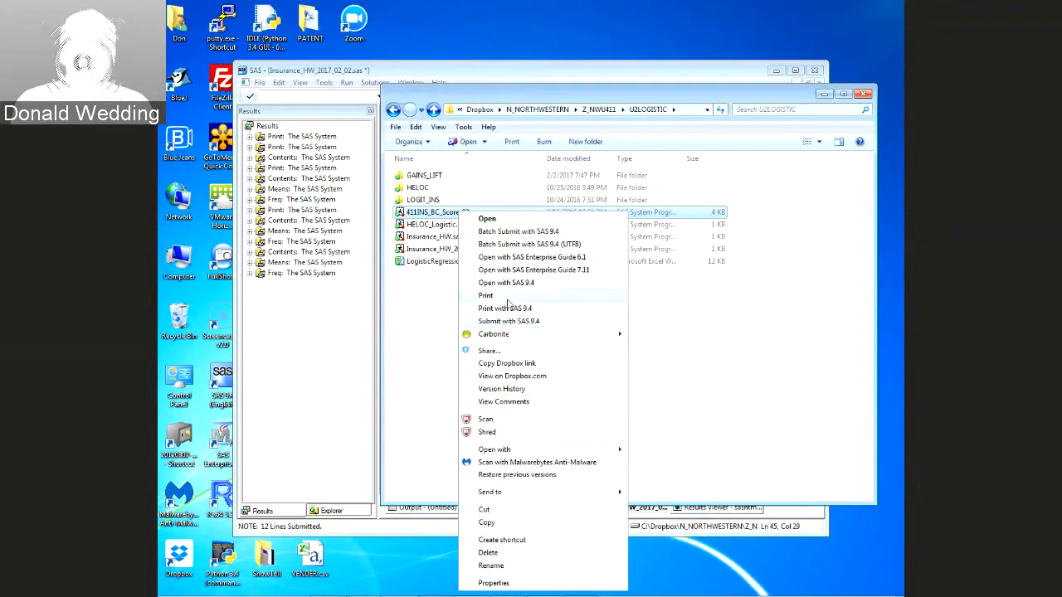
{"action": "left_click", "coordinate": [503, 283]}
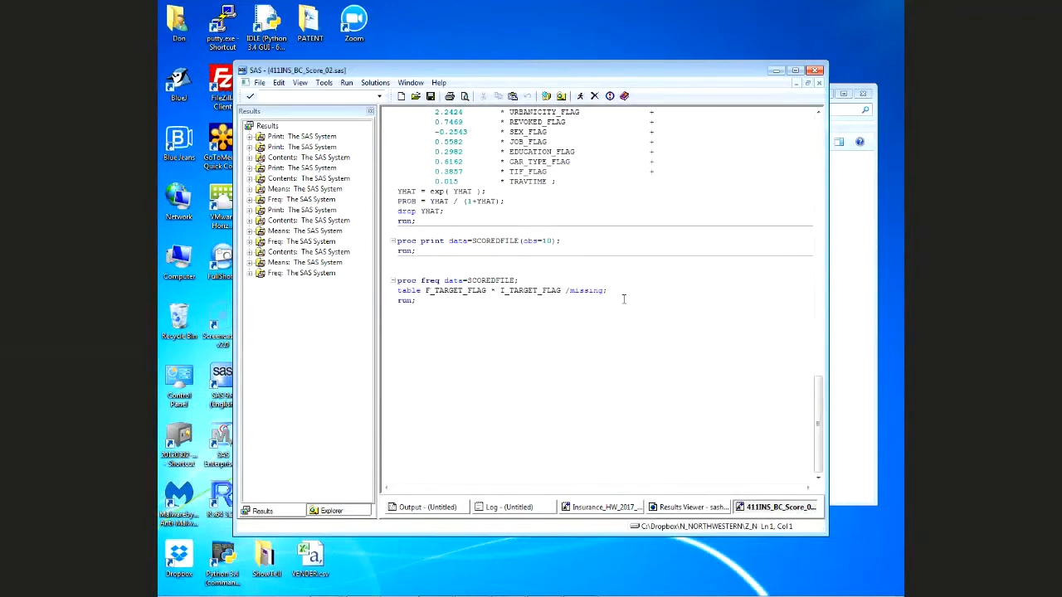
{"action": "scroll", "coordinate": [624, 299], "scroll_direction": "up", "scroll_amount": 20}
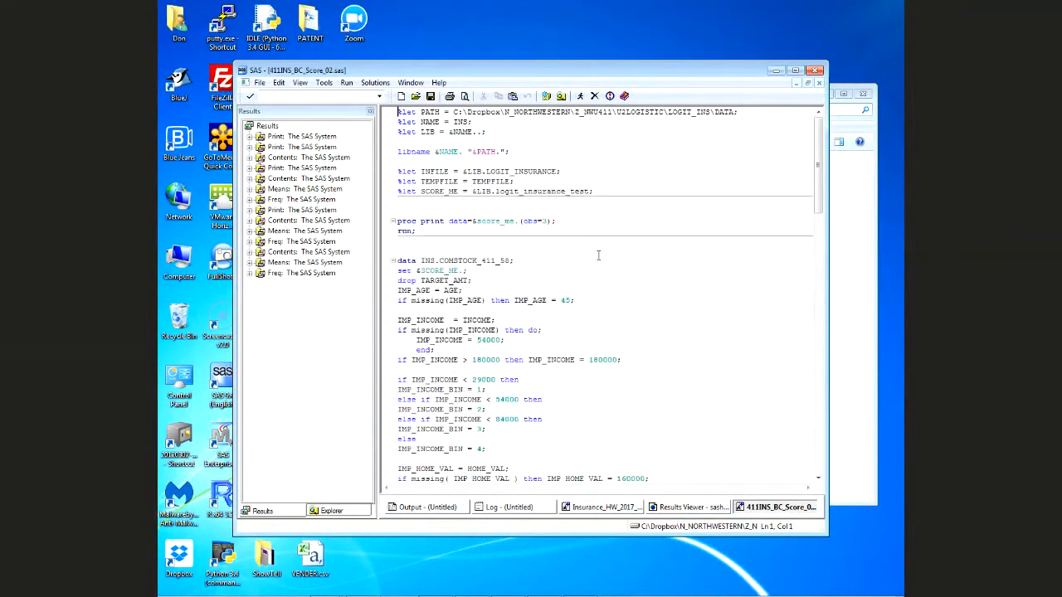
Close 411INS_BC_Score_02.sas and open PRED_411_Sync_Insurance_2016_02_05.sas from the SAVE folder inside LOGIT_INS with SAS 9.4
{"action": "left_click", "coordinate": [819, 83]}
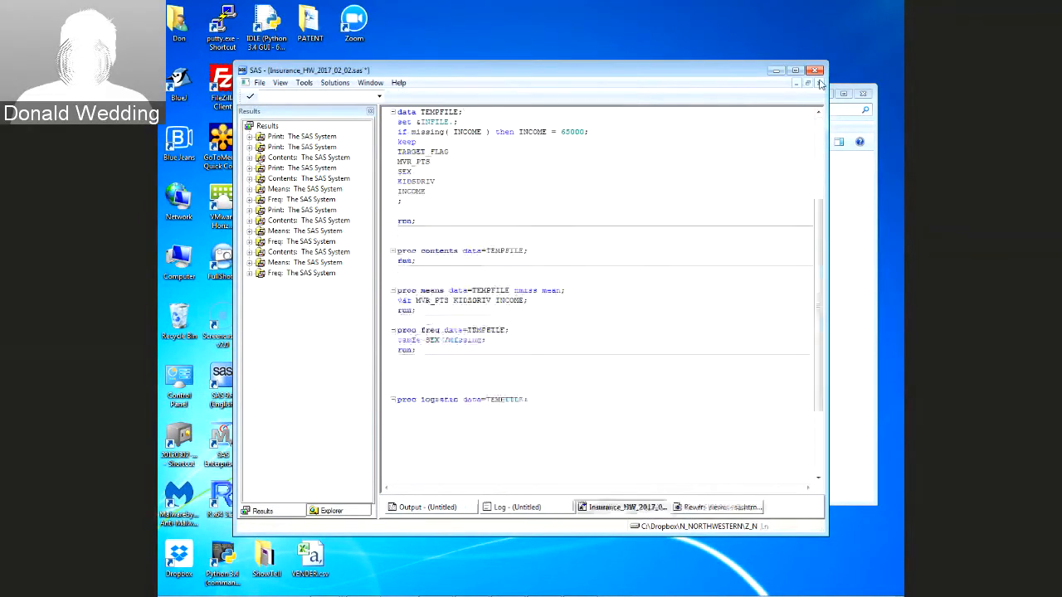
{"action": "left_click", "coordinate": [846, 202]}
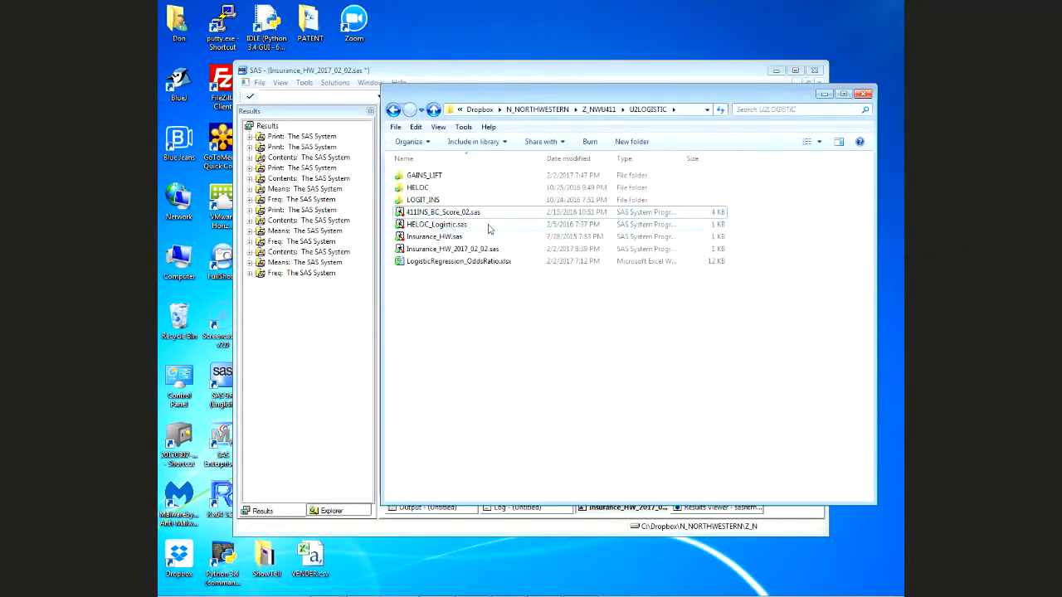
{"action": "left_click", "coordinate": [428, 202]}
{"action": "double_click", "coordinate": [428, 202]}
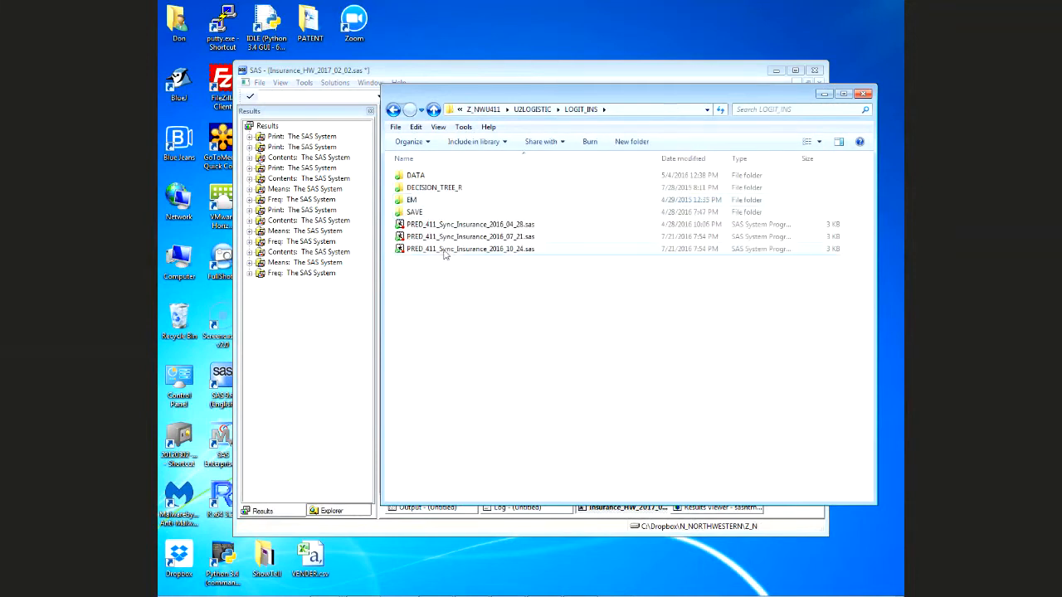
{"action": "left_click", "coordinate": [414, 212]}
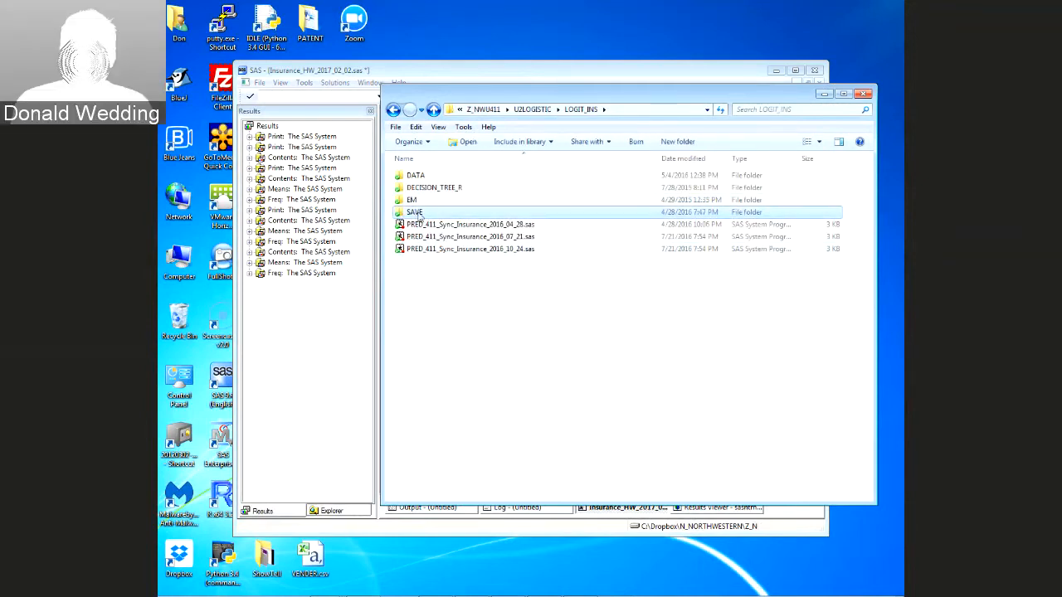
{"action": "double_click", "coordinate": [415, 213]}
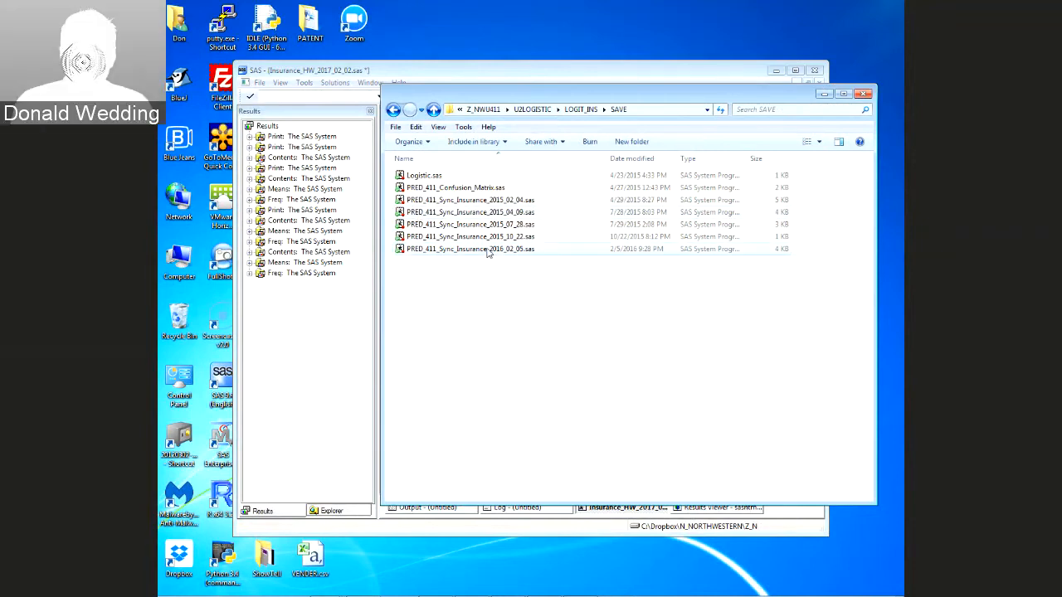
{"action": "left_click", "coordinate": [488, 252]}
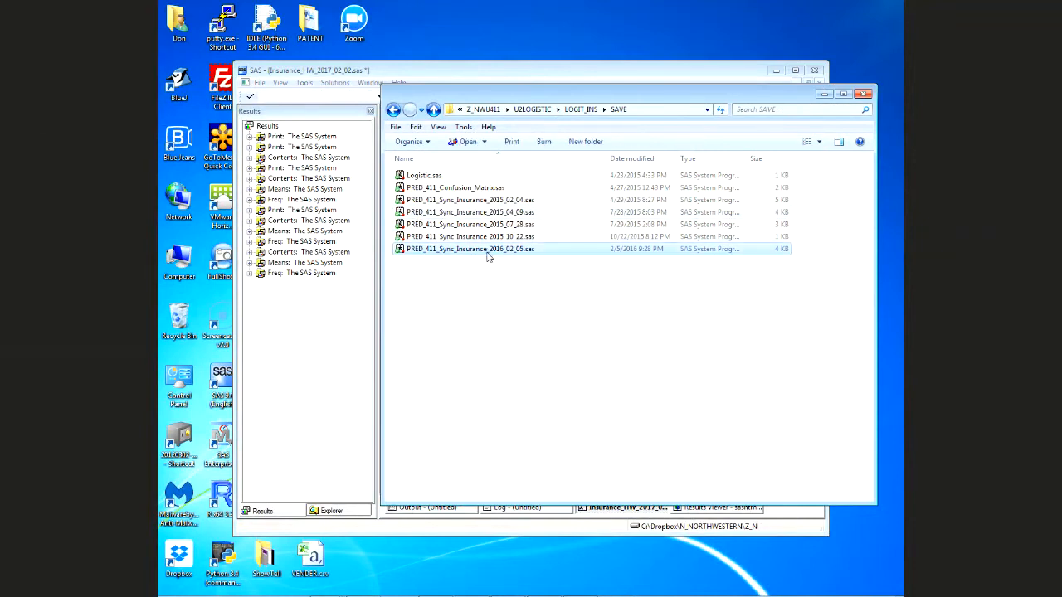
{"action": "right_click", "coordinate": [488, 253]}
{"action": "left_click", "coordinate": [540, 289]}
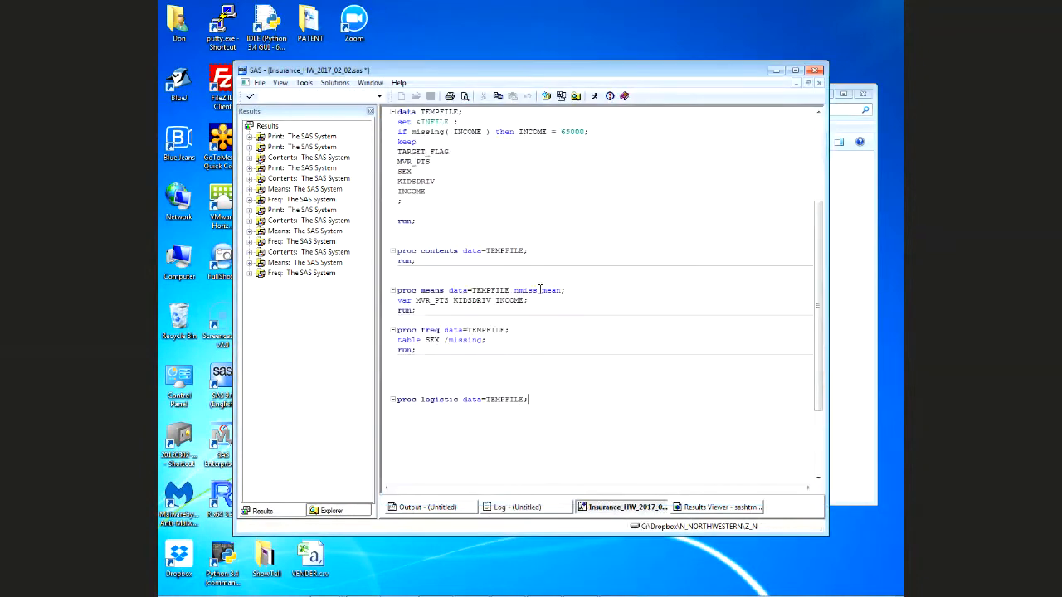
Copy the PROC LOGISTIC block under CONFUSION MATRIX and paste it over the unfinished proc logistic statement in the Insurance_HW_2017_02_02.sas program
{"action": "scroll", "coordinate": [623, 310], "scroll_direction": "down", "scroll_amount": 10}
{"action": "scroll", "coordinate": [624, 310], "scroll_direction": "down", "scroll_amount": 5}
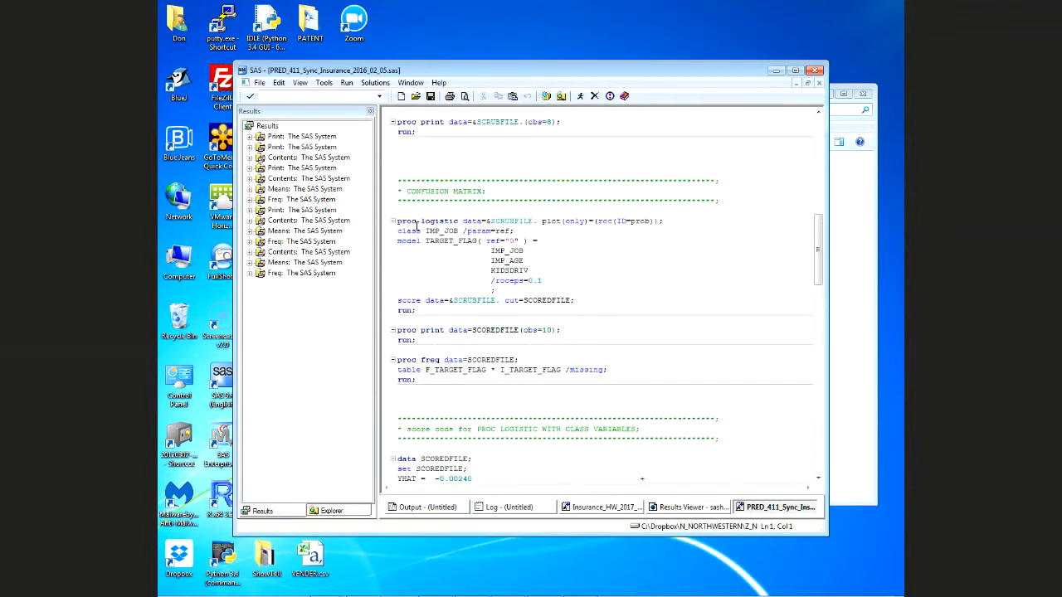
{"action": "left_click_drag", "start_coordinate": [399, 222], "coordinate": [442, 309]}
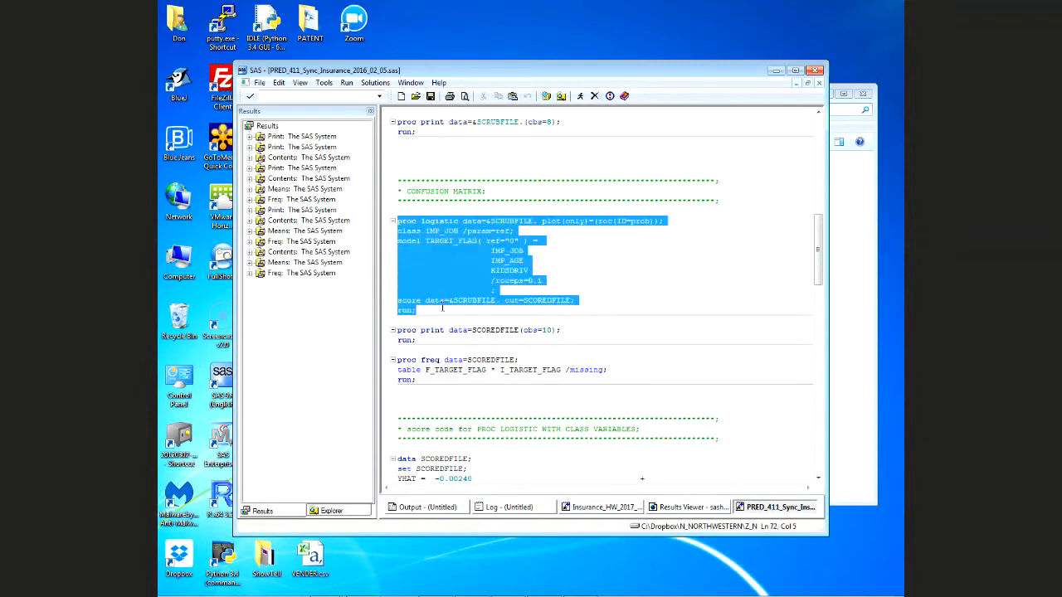
{"action": "right_click", "coordinate": [434, 240]}
{"action": "left_click", "coordinate": [460, 274]}
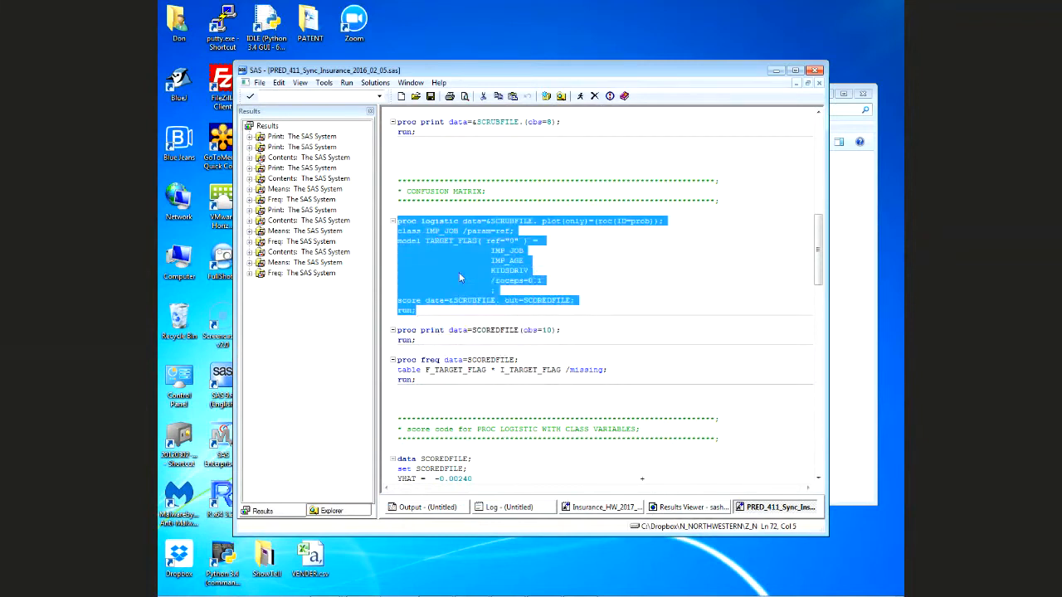
{"action": "left_click", "coordinate": [623, 508]}
{"action": "left_click_drag", "start_coordinate": [431, 384], "coordinate": [440, 430]}
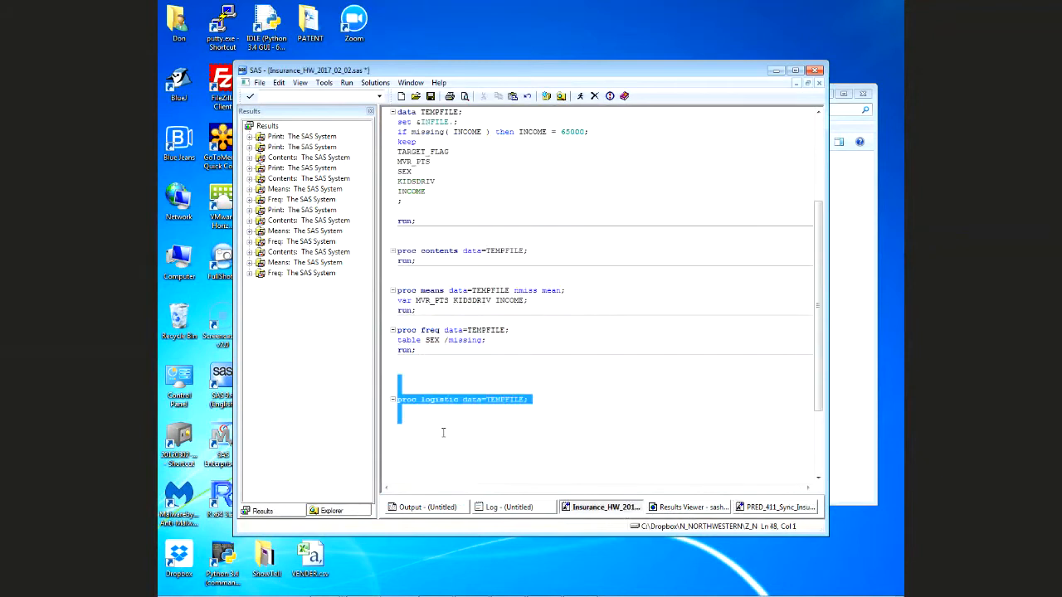
{"action": "key", "text": "ctrl+v"}
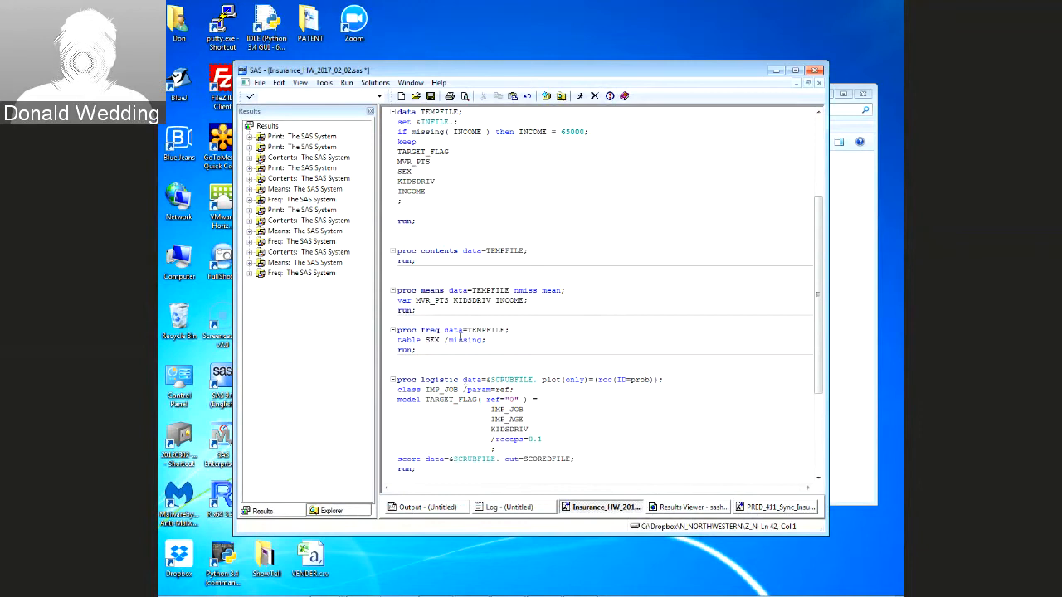
Replace &SCRUBFILE. with TEMPFILE as the input data set in the proc logistic statement, keeping the ROC plot option
{"action": "left_click_drag", "start_coordinate": [467, 330], "coordinate": [506, 330]}
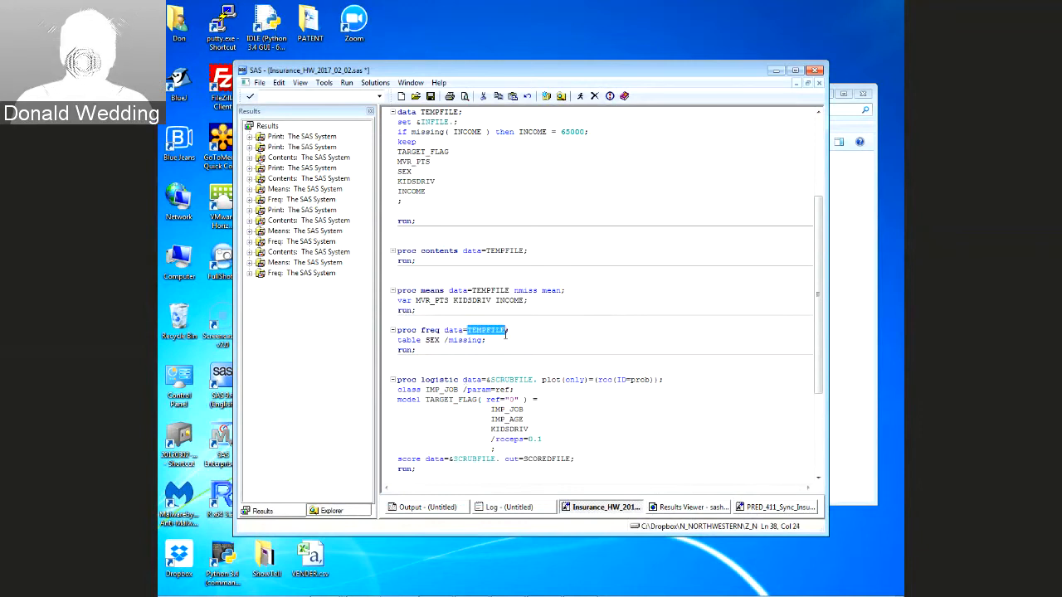
{"action": "left_click_drag", "start_coordinate": [487, 379], "coordinate": [538, 379]}
{"action": "key", "text": "ctrl+v"}
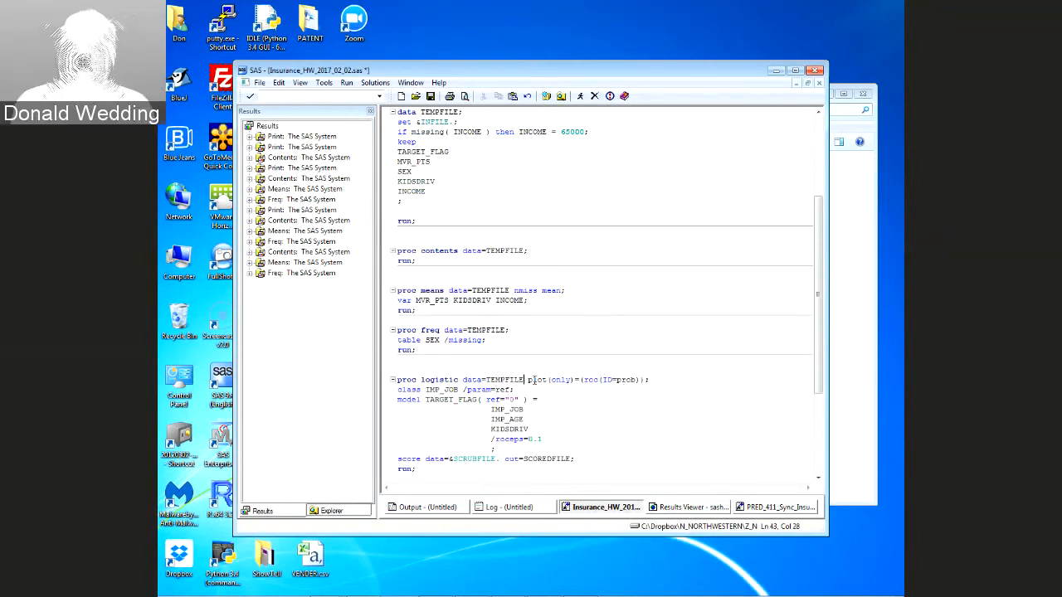
{"action": "left_click_drag", "start_coordinate": [527, 379], "coordinate": [657, 380]}
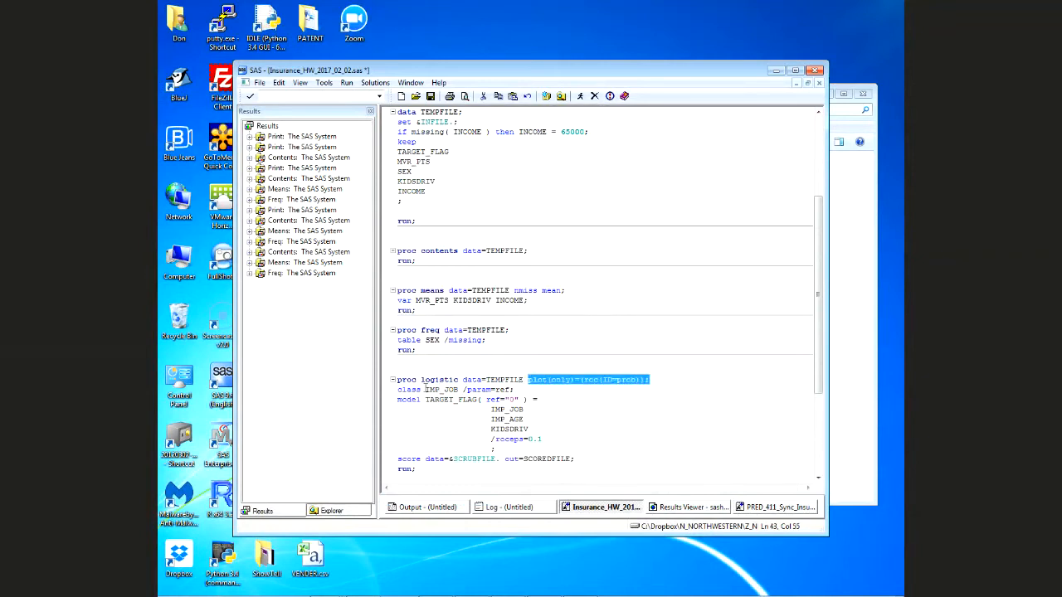
Replace IMP_JOB with SEX in the class statement of PROC LOGISTIC
{"action": "left_click", "coordinate": [426, 389]}
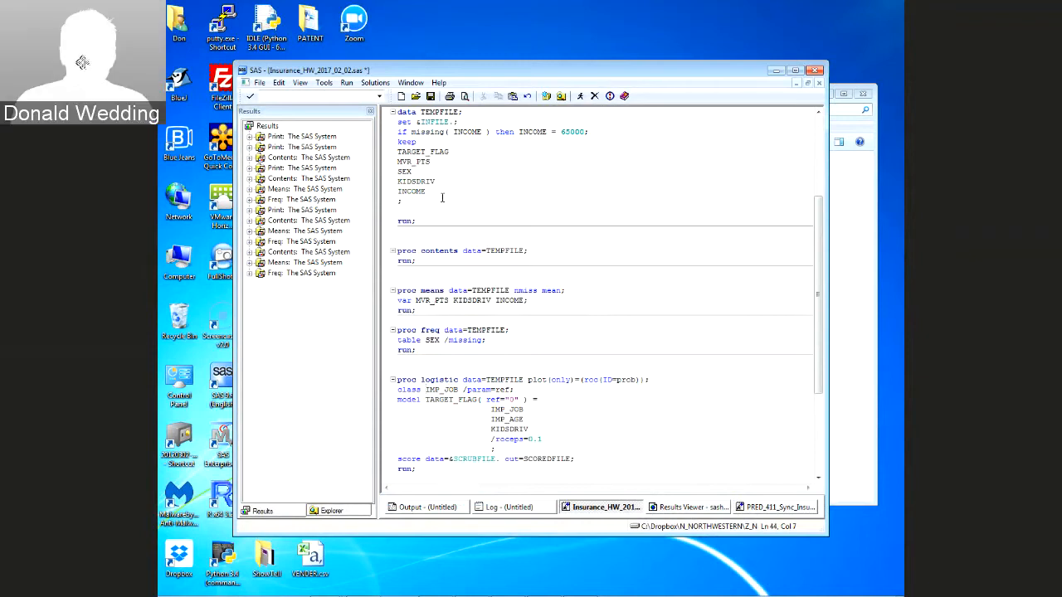
{"action": "scroll", "coordinate": [440, 199], "scroll_direction": "up", "scroll_amount": 1}
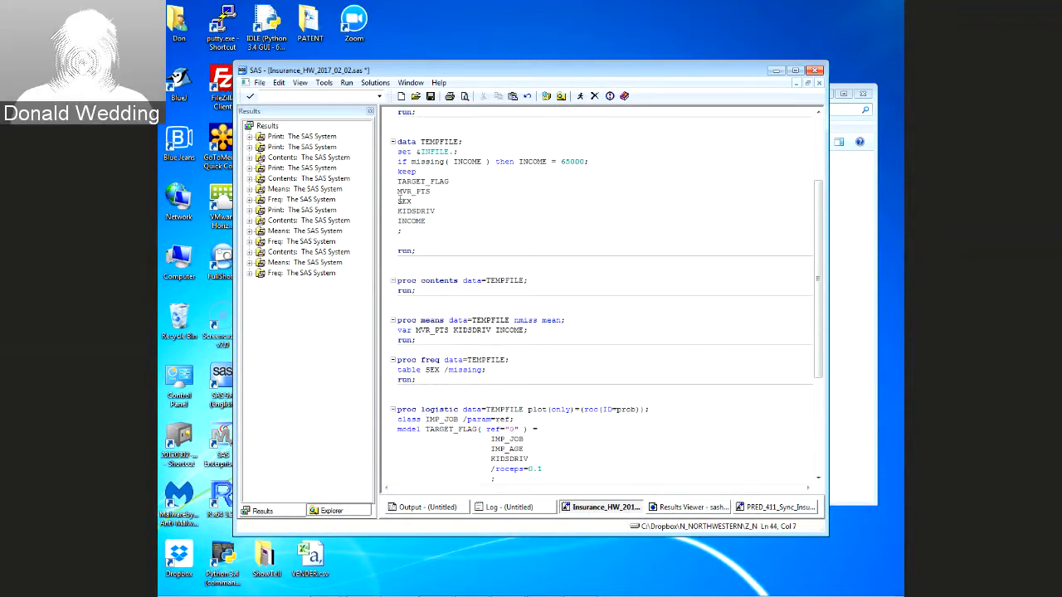
{"action": "left_click_drag", "start_coordinate": [399, 201], "coordinate": [415, 201]}
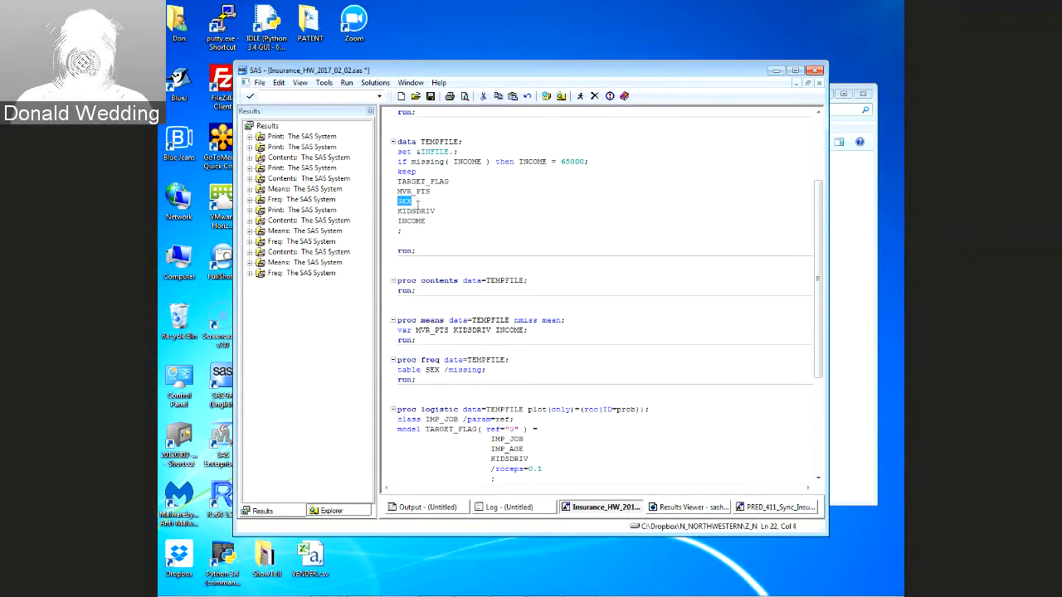
{"action": "left_click_drag", "start_coordinate": [426, 419], "coordinate": [463, 419]}
{"action": "key", "text": "ctrl+v"}
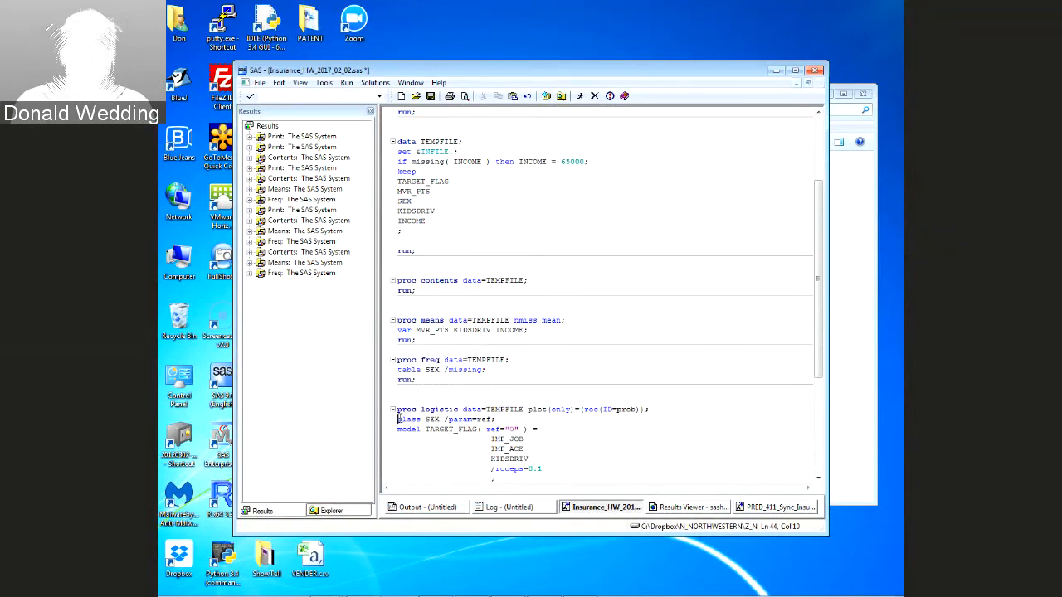
{"action": "left_click_drag", "start_coordinate": [397, 419], "coordinate": [472, 420]}
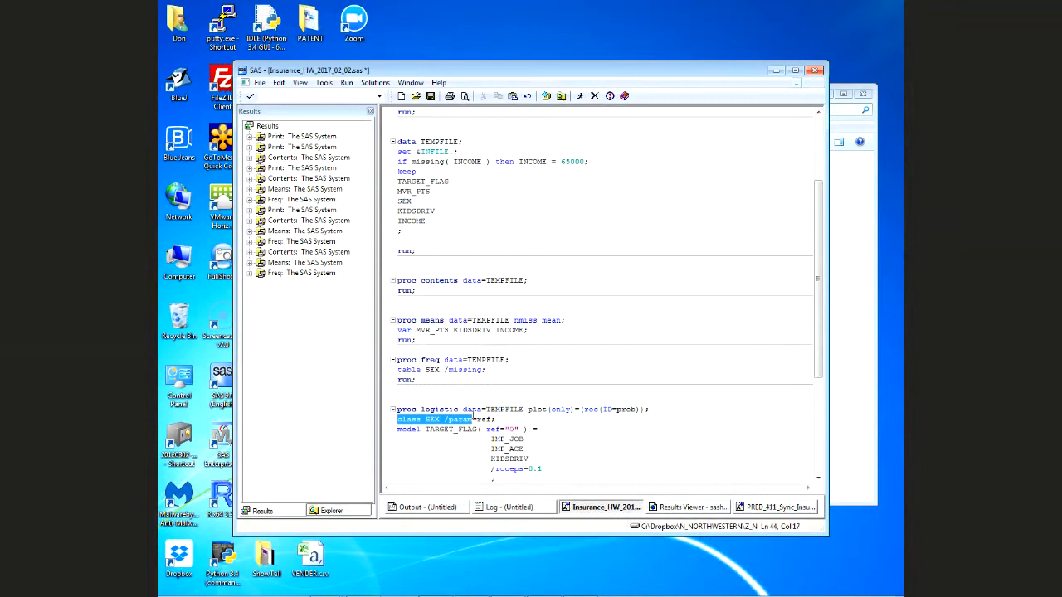
Replace the model statement's predictors with MVR_PTS, SEX, KIDSDRIV and INCOME, copied from the keep list of the data step
{"action": "left_click", "coordinate": [490, 438]}
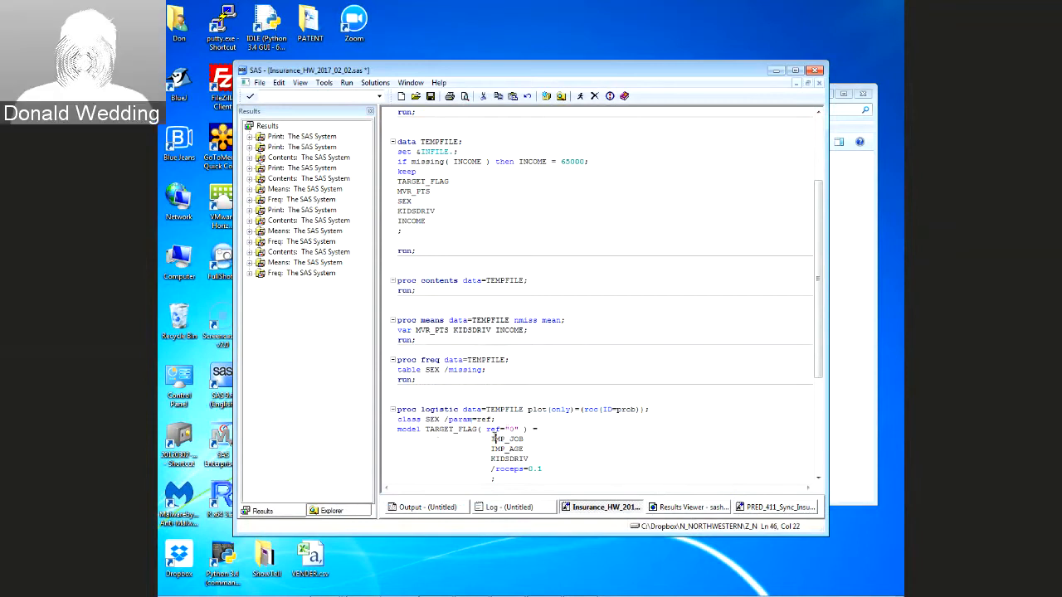
{"action": "left_click_drag", "start_coordinate": [491, 439], "coordinate": [531, 458]}
{"action": "key", "text": "Delete"}
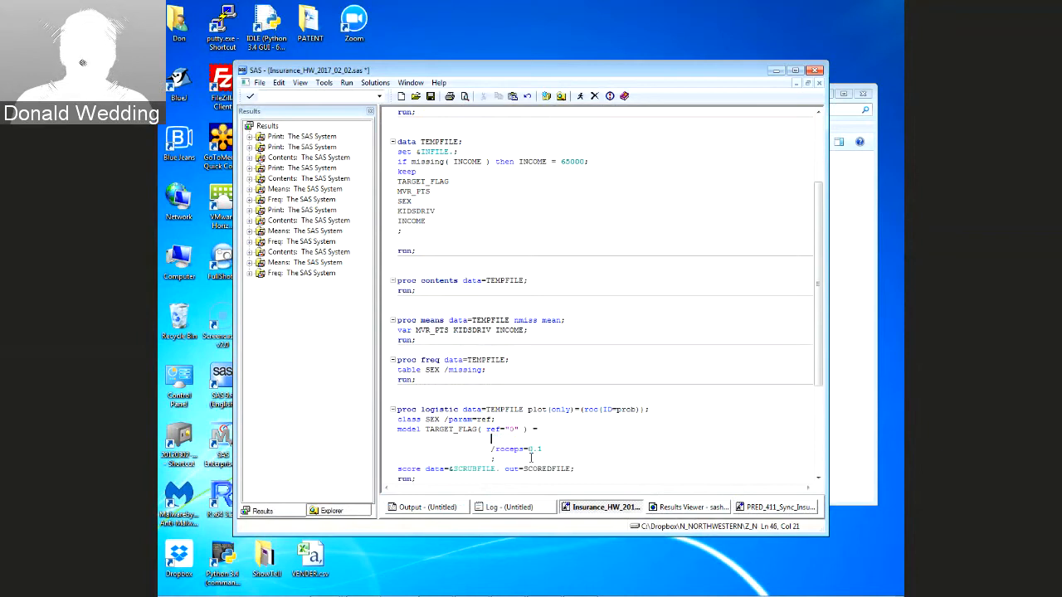
{"action": "left_click", "coordinate": [571, 283]}
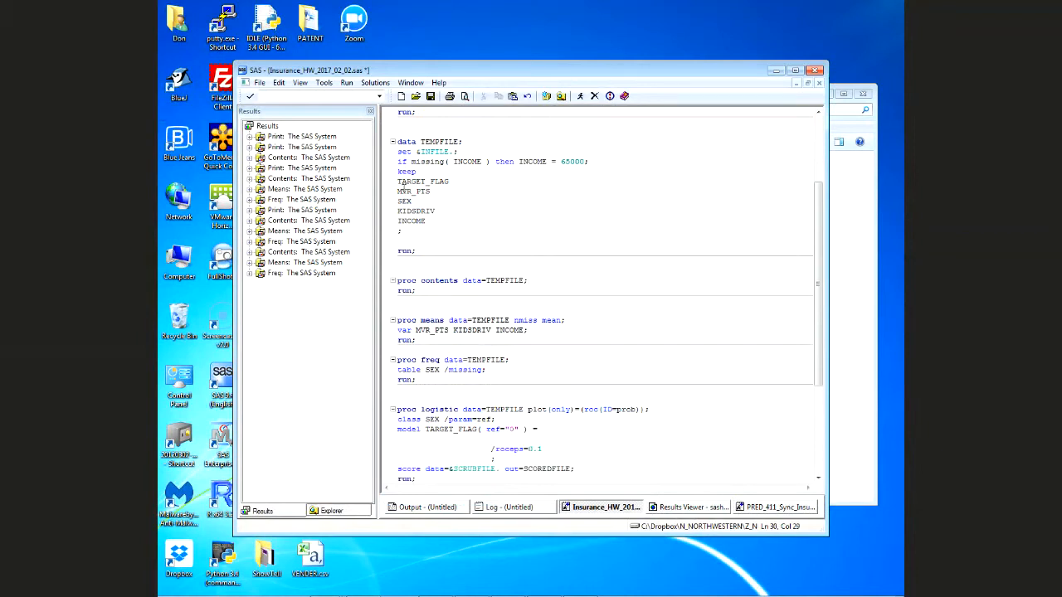
{"action": "left_click_drag", "start_coordinate": [397, 191], "coordinate": [437, 219]}
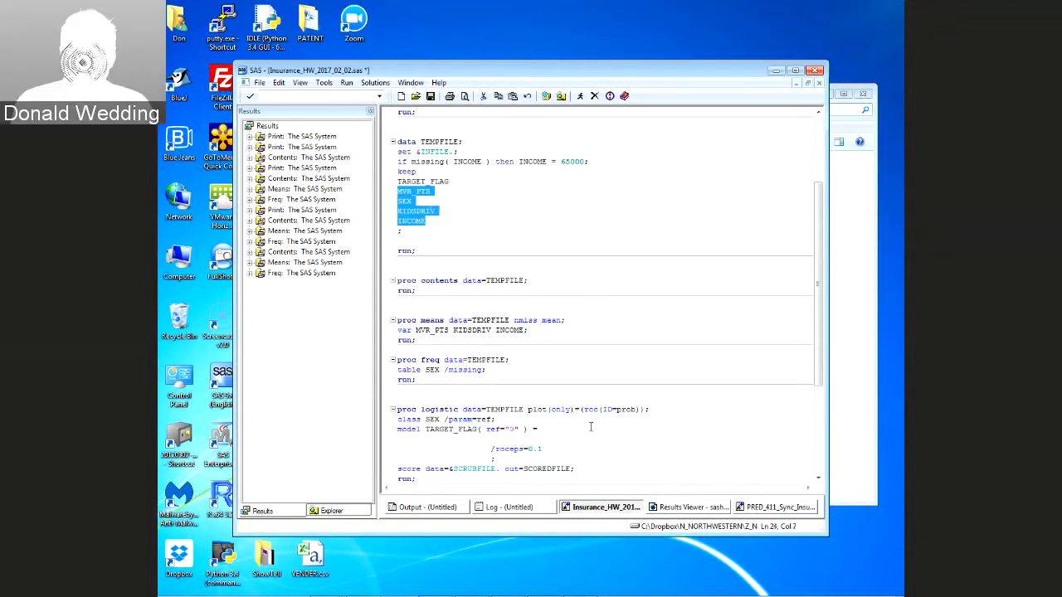
{"action": "left_click", "coordinate": [550, 438]}
{"action": "key", "text": "ctrl+v"}
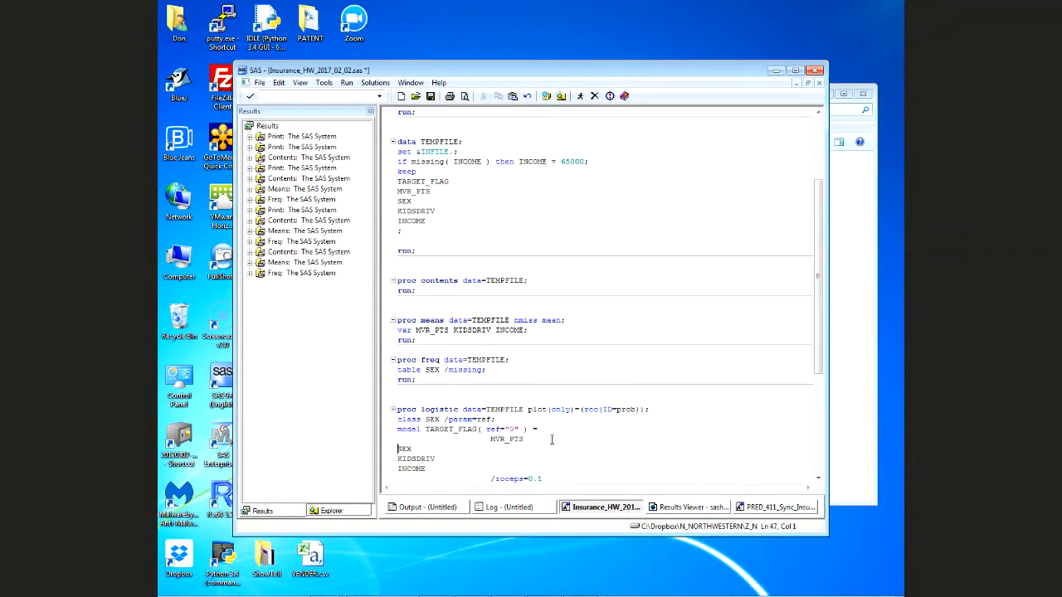
Indent SEX, KIDSDRIV and INCOME in the model statement so they line up under MVR_PTS
{"action": "key", "text": "Tab"}
{"action": "key", "text": "Tab"}
{"action": "key", "text": "Tab"}
{"action": "key", "text": "Tab"}
{"action": "key", "text": "Tab"}
{"action": "key", "text": "Down"}
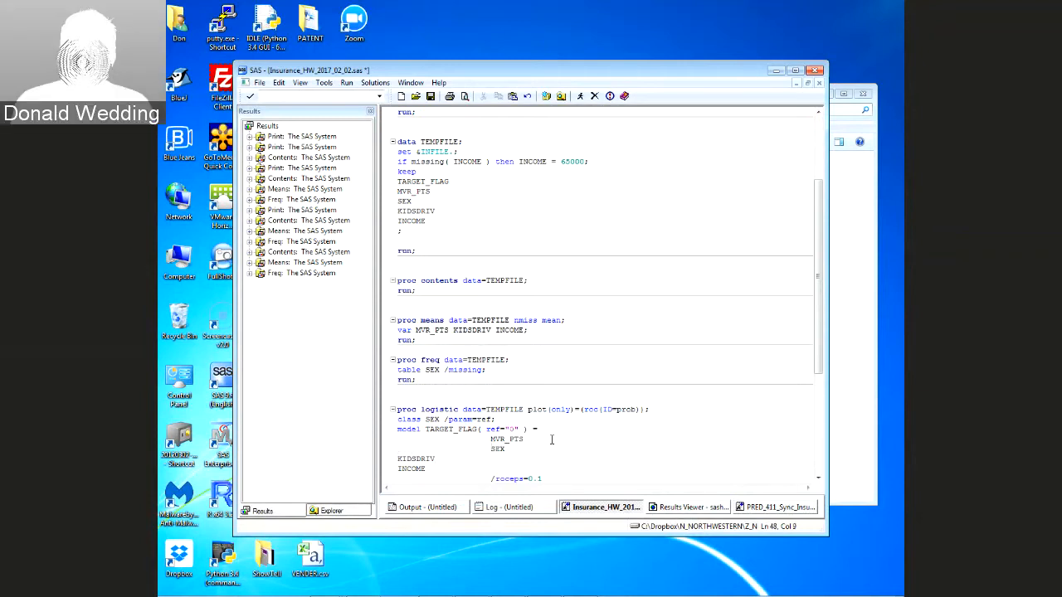
{"action": "key", "text": "Home"}
{"action": "key", "text": "Tab"}
{"action": "key", "text": "Tab"}
{"action": "key", "text": "Tab"}
{"action": "key", "text": "Tab"}
{"action": "key", "text": "Tab"}
{"action": "key", "text": "Down"}
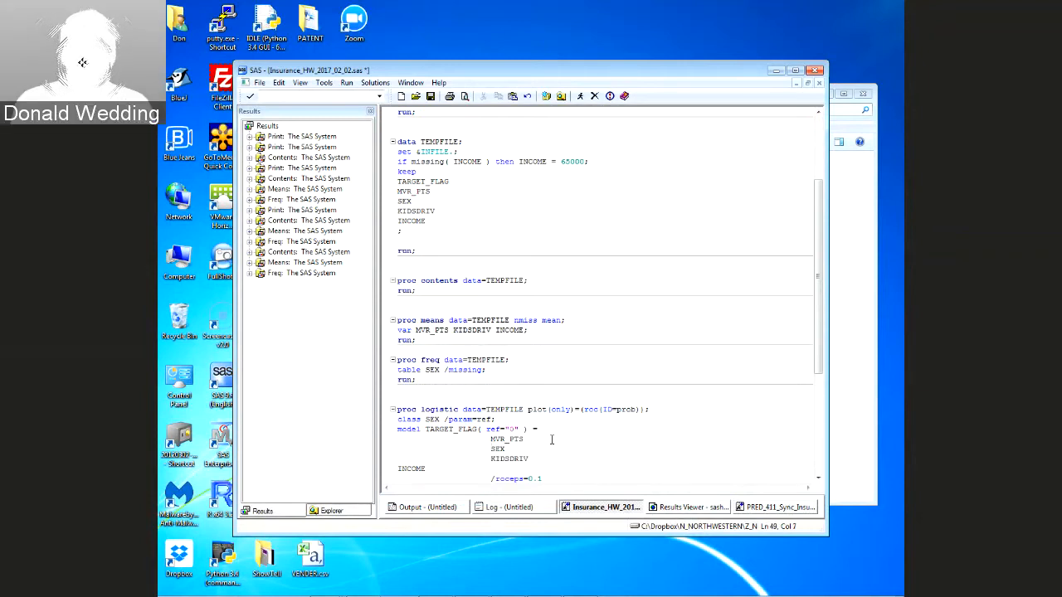
{"action": "key", "text": "Home"}
{"action": "key", "text": "Tab"}
{"action": "key", "text": "Tab"}
{"action": "key", "text": "Tab"}
{"action": "key", "text": "Tab"}
{"action": "key", "text": "Tab"}
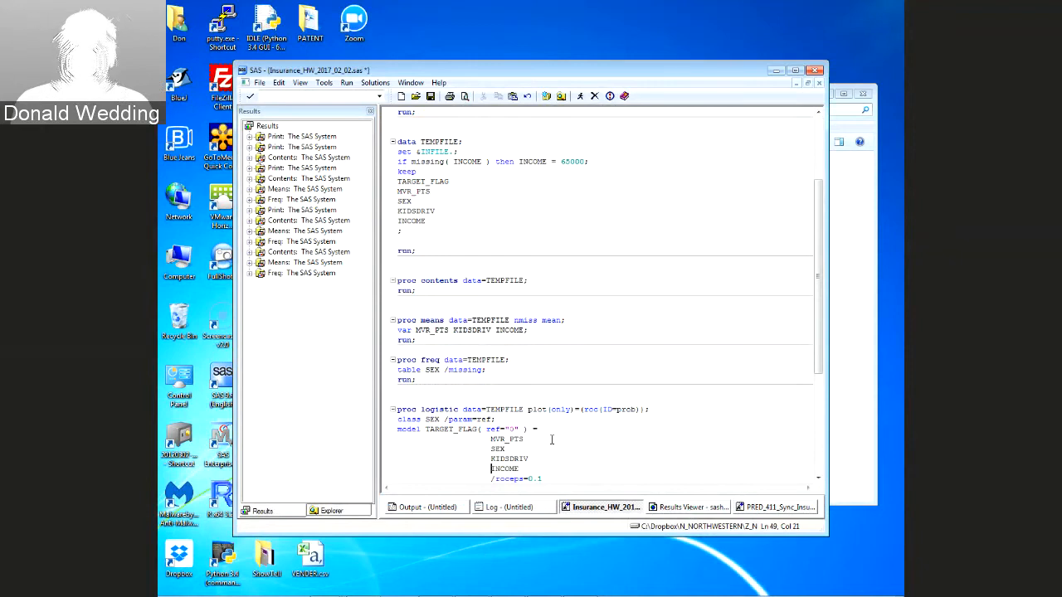
Replace &SCRUBFILE. with TEMPFILE in the score statement of PROC LOGISTIC
{"action": "key", "text": "ctrl+End"}
{"action": "key", "text": "Up"}
{"action": "key", "text": "Up"}
{"action": "key", "text": "Right"}
{"action": "key", "text": "Right"}
{"action": "key", "text": "Right"}
{"action": "key", "text": "Right"}
{"action": "key", "text": "Right"}
{"action": "key", "text": "Right"}
{"action": "key", "text": "Right"}
{"action": "key", "text": "Right"}
{"action": "key", "text": "Right"}
{"action": "key", "text": "Right"}
{"action": "key", "text": "Right"}
{"action": "key", "text": "Right"}
{"action": "key", "text": "Right"}
{"action": "key", "text": "Right"}
{"action": "key", "text": "Right"}
{"action": "key", "text": "Right"}
{"action": "key", "text": "Right"}
{"action": "key", "text": "Right"}
{"action": "key", "text": "Right"}
{"action": "key", "text": "Right"}
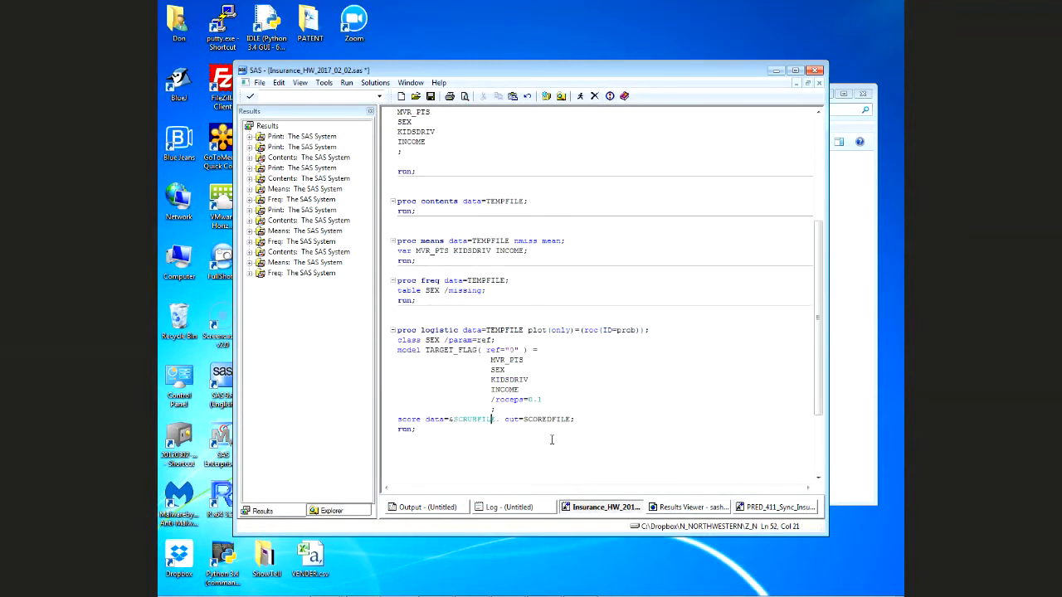
{"action": "key", "text": "Left"}
{"action": "key", "text": "Left"}
{"action": "key", "text": "Left"}
{"action": "key", "text": "Left"}
{"action": "key", "text": "Left"}
{"action": "key", "text": "Left"}
{"action": "key", "text": "Left"}
{"action": "key", "text": "Left"}
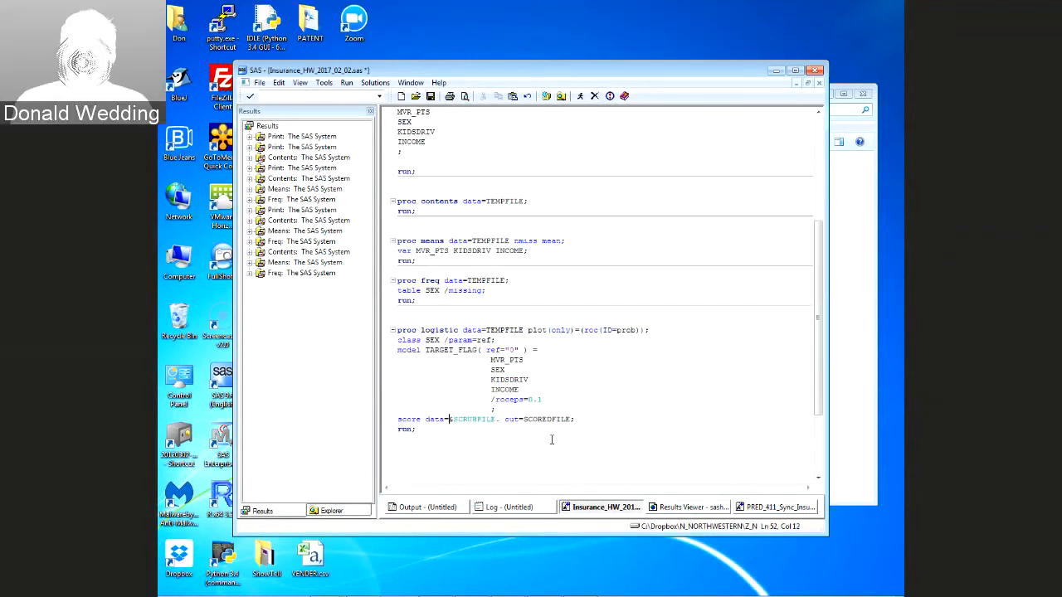
{"action": "key", "text": "Delete"}
{"action": "key", "text": "Delete"}
{"action": "key", "text": "Delete"}
{"action": "key", "text": "Delete"}
{"action": "key", "text": "Delete"}
{"action": "key", "text": "Delete"}
{"action": "key", "text": "Delete"}
{"action": "key", "text": "Delete"}
{"action": "key", "text": "Delete"}
{"action": "key", "text": "Delete"}
{"action": "key", "text": "Delete"}
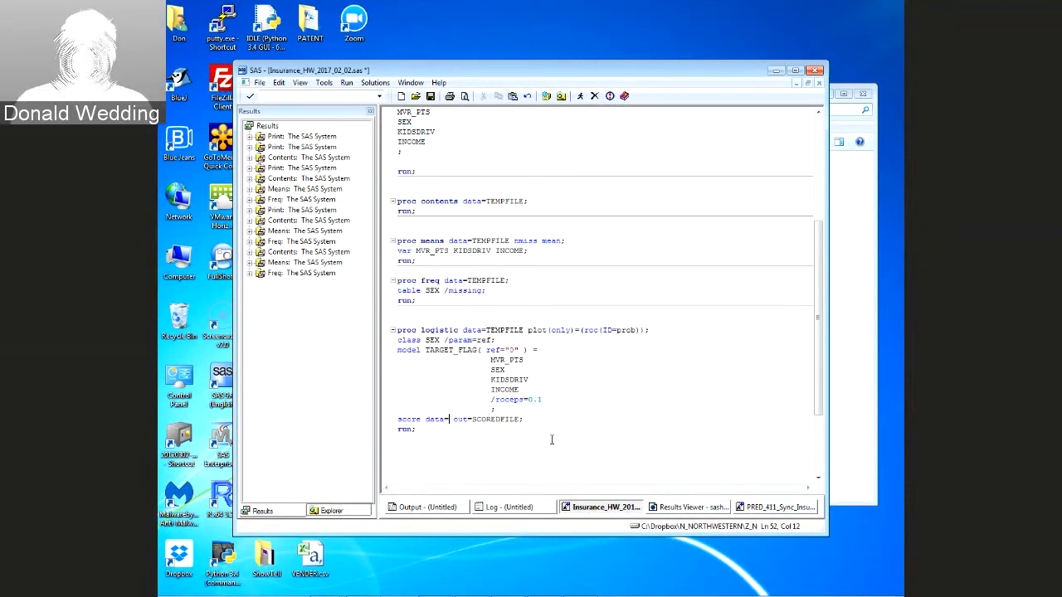
{"action": "type", "text": "TEMP"}
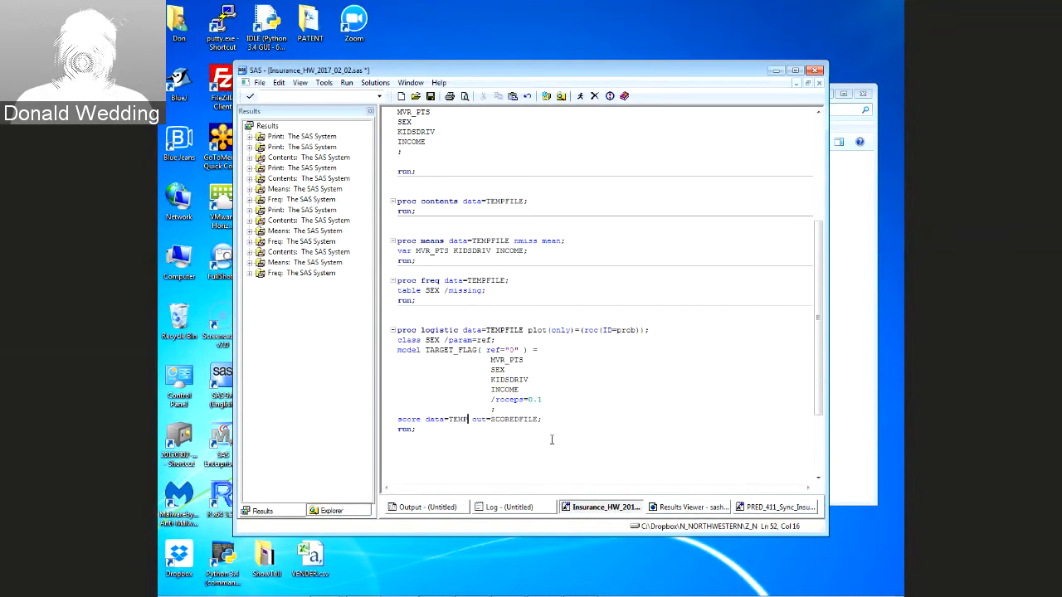
{"action": "type", "text": "FILE"}
{"action": "key", "text": "Right"}
{"action": "key", "text": "Right"}
{"action": "key", "text": "Right"}
{"action": "key", "text": "Right"}
{"action": "key", "text": "Right"}
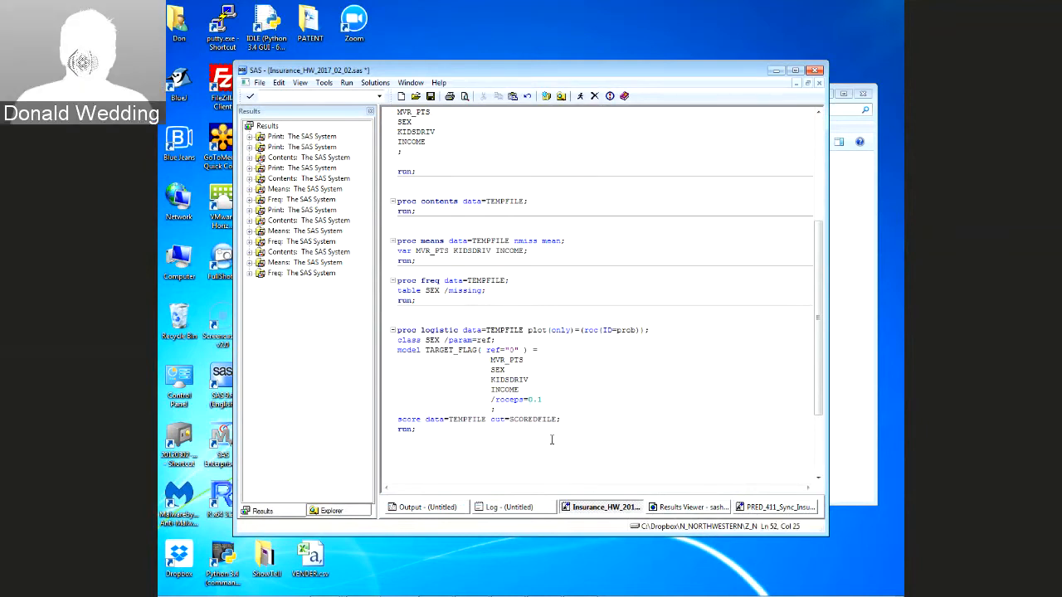
{"action": "left_click_drag", "start_coordinate": [487, 330], "coordinate": [526, 330]}
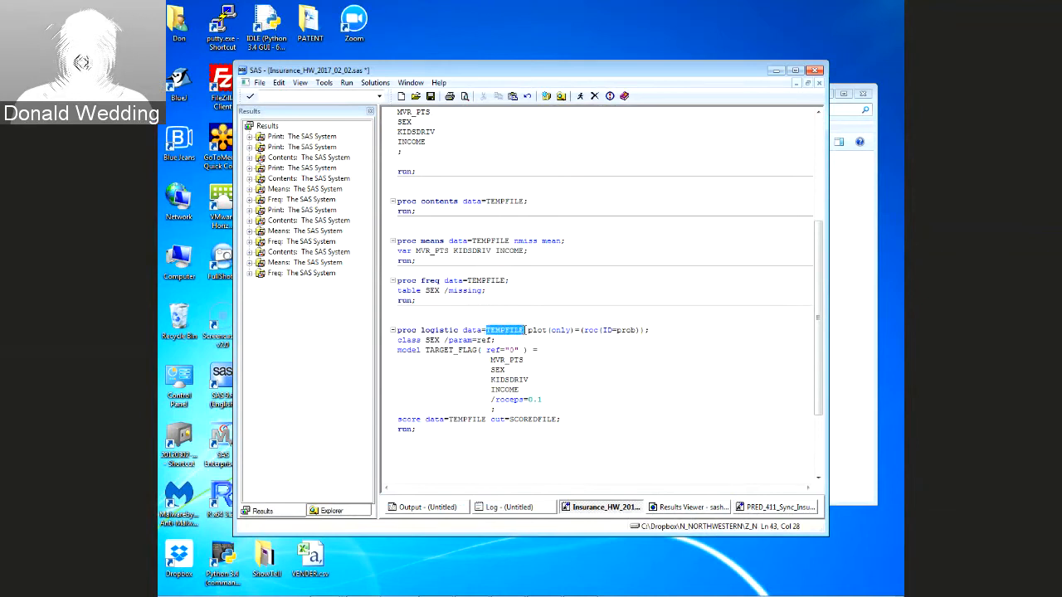
{"action": "left_click_drag", "start_coordinate": [448, 419], "coordinate": [487, 417]}
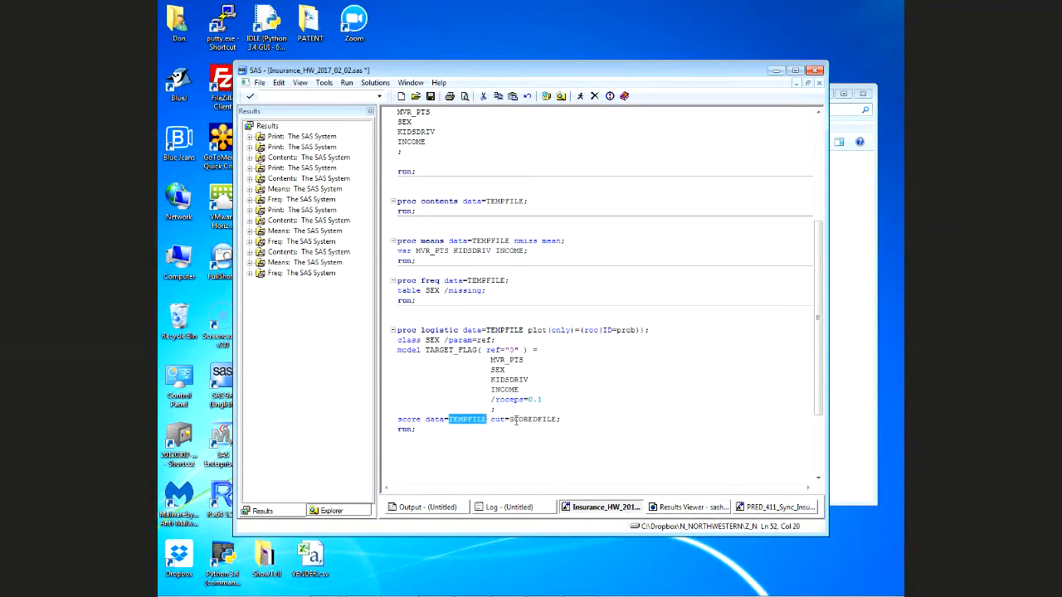
Add a PROC PRINT step for SCOREDFILE with obs=10, ended by run;, below the PROC LOGISTIC step
{"action": "left_click", "coordinate": [463, 457]}
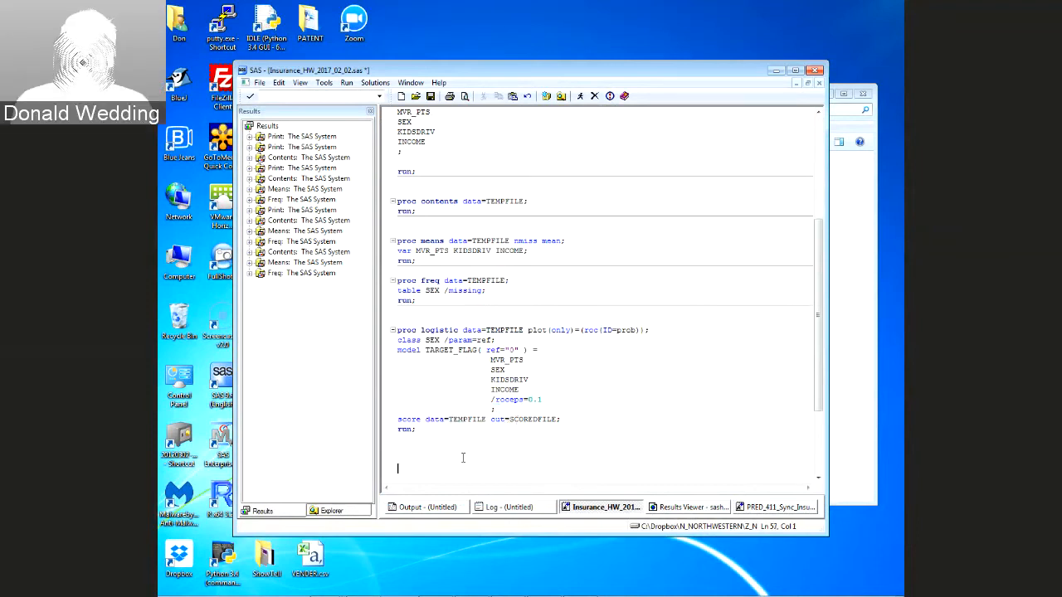
{"action": "key", "text": "Return"}
{"action": "key", "text": "Return"}
{"action": "key", "text": "Up"}
{"action": "key", "text": "Up"}
{"action": "key", "text": "Up"}
{"action": "type", "text": "p"}
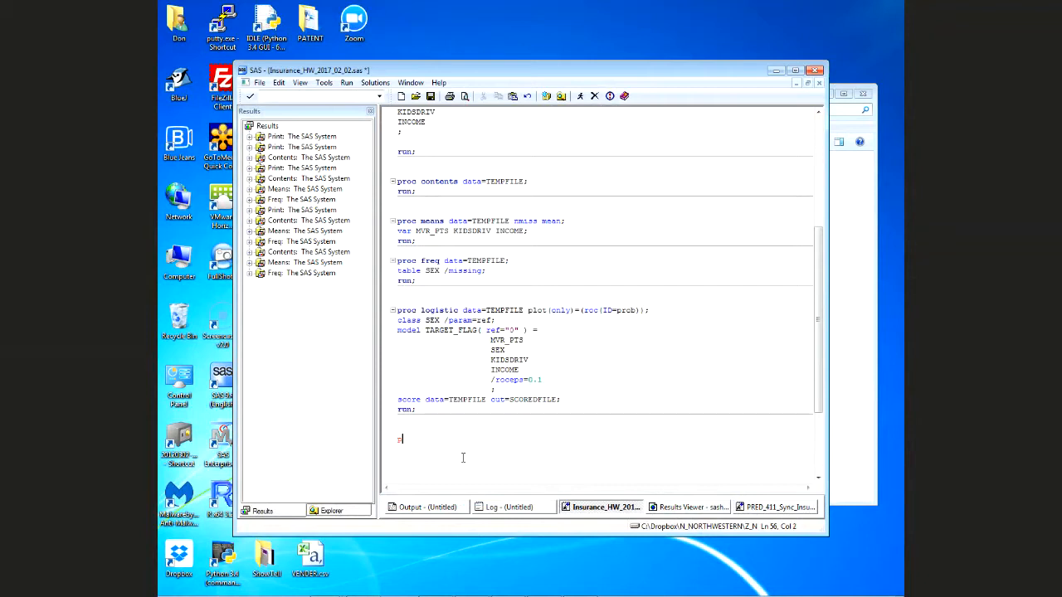
{"action": "type", "text": "roc "}
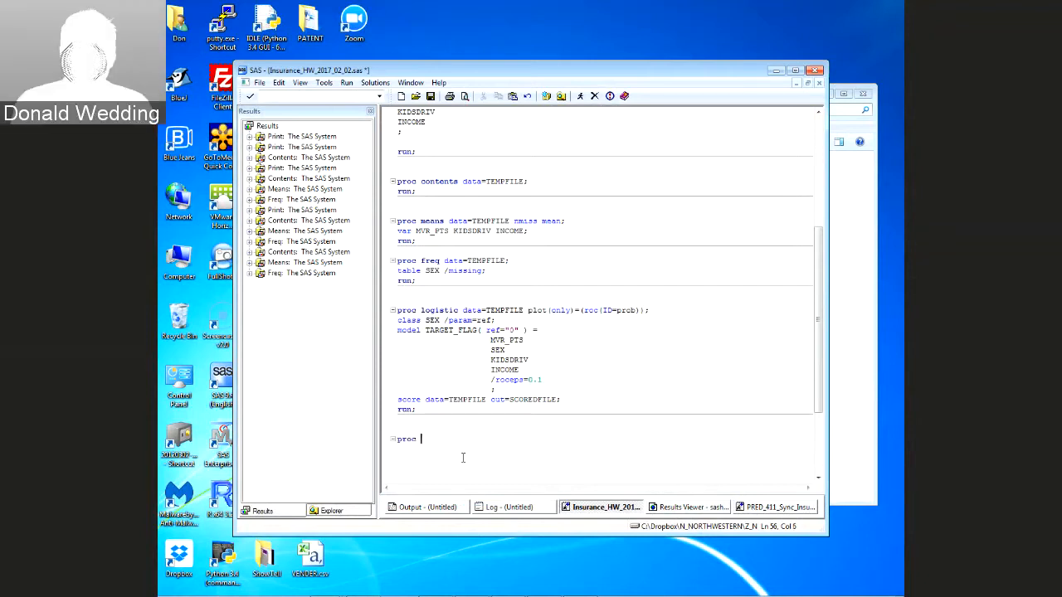
{"action": "type", "text": "print "}
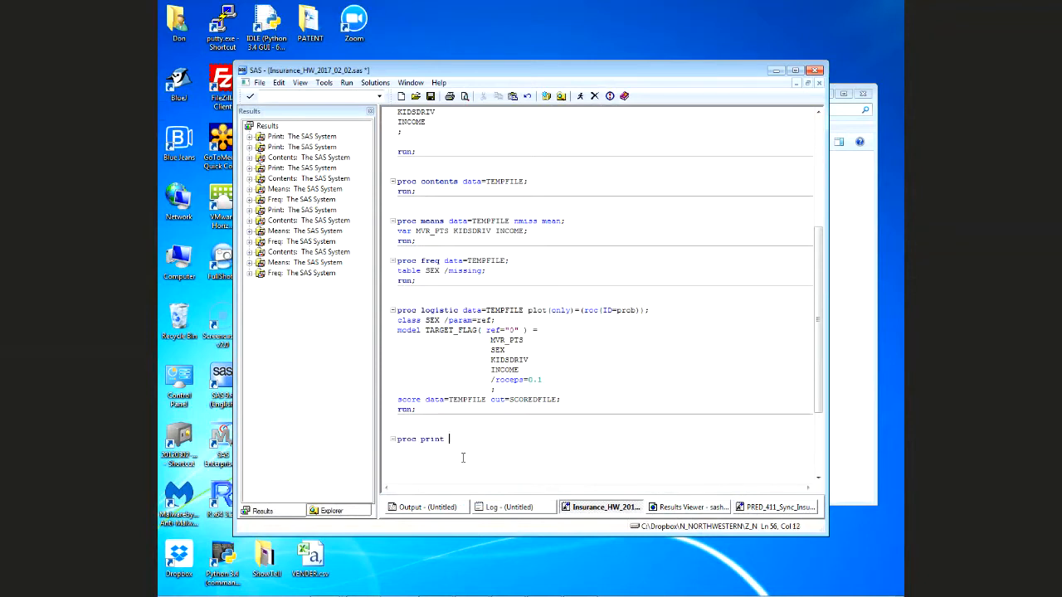
{"action": "type", "text": "data=SCOREDFILE(obs=10);"}
{"action": "key", "text": "Return"}
{"action": "type", "text": "run;"}
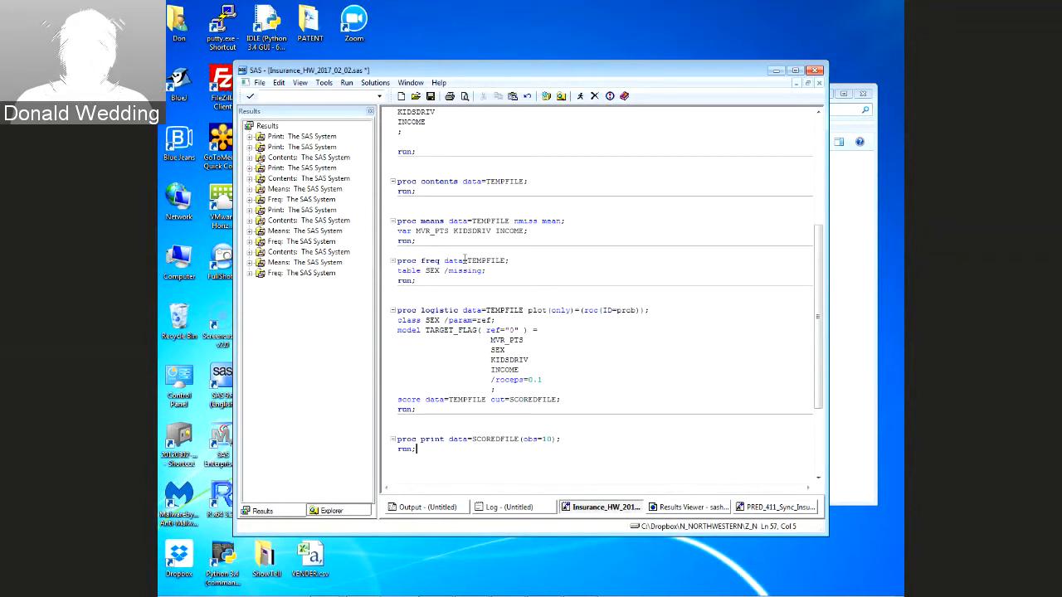
Run only the PROC LOGISTIC step and enlarge the SAS window to full screen for its results
{"action": "scroll", "coordinate": [580, 220], "scroll_direction": "up", "scroll_amount": 3}
{"action": "scroll", "coordinate": [580, 220], "scroll_direction": "down", "scroll_amount": 3}
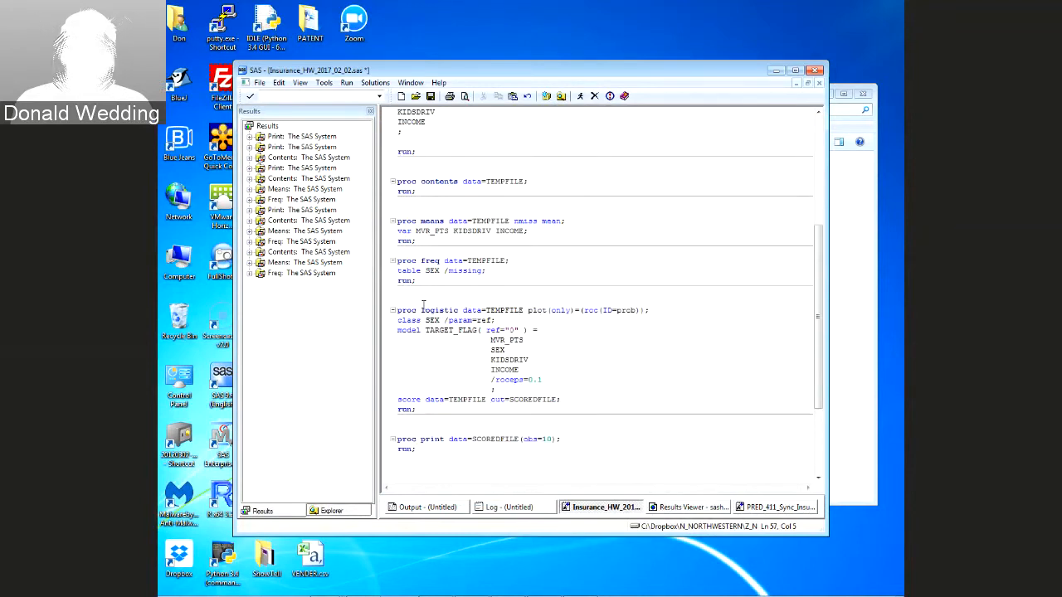
{"action": "left_click_drag", "start_coordinate": [398, 301], "coordinate": [432, 414]}
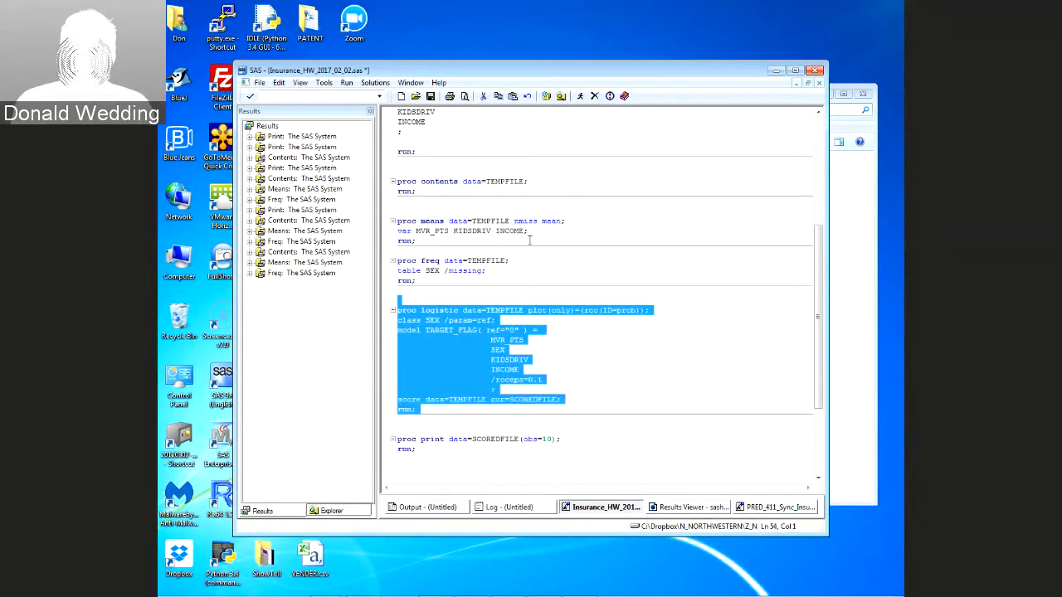
{"action": "left_click", "coordinate": [579, 96]}
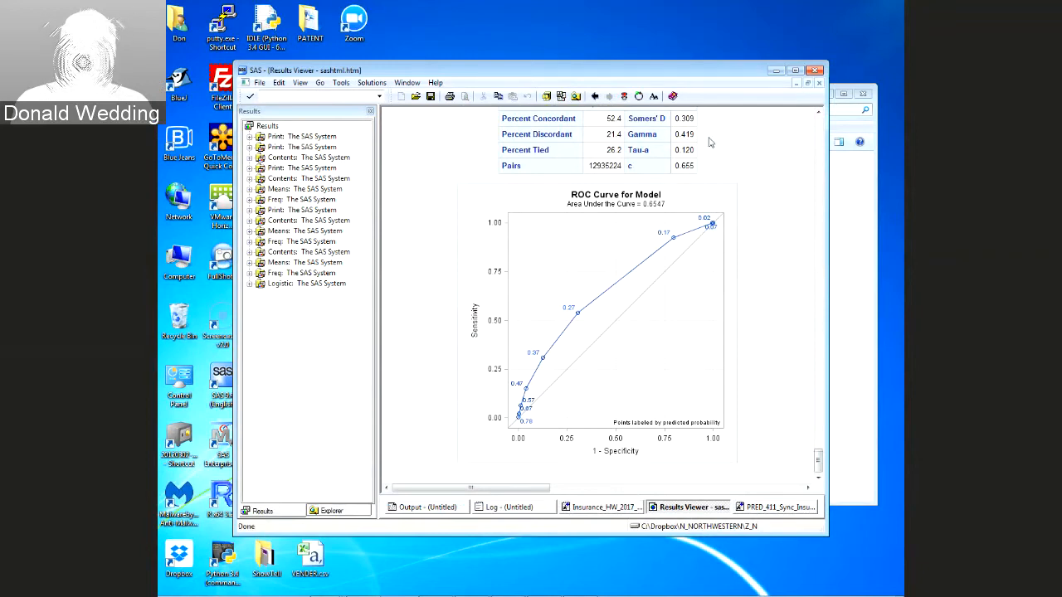
{"action": "left_click", "coordinate": [794, 71]}
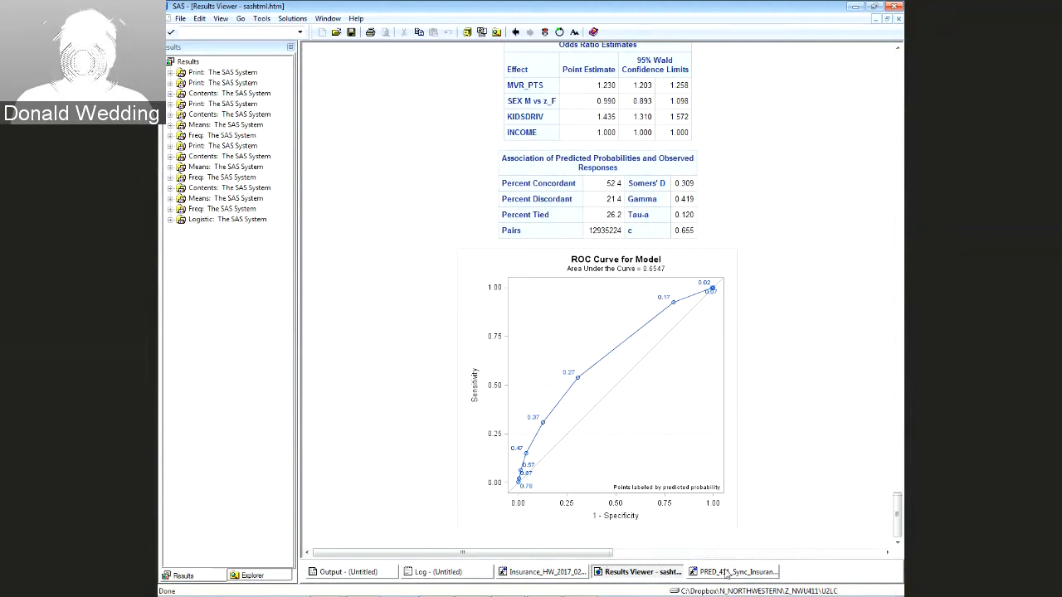
Return to the Insurance_HW program and run only the PROC PRINT step for SCOREDFILE
{"action": "left_click", "coordinate": [582, 577]}
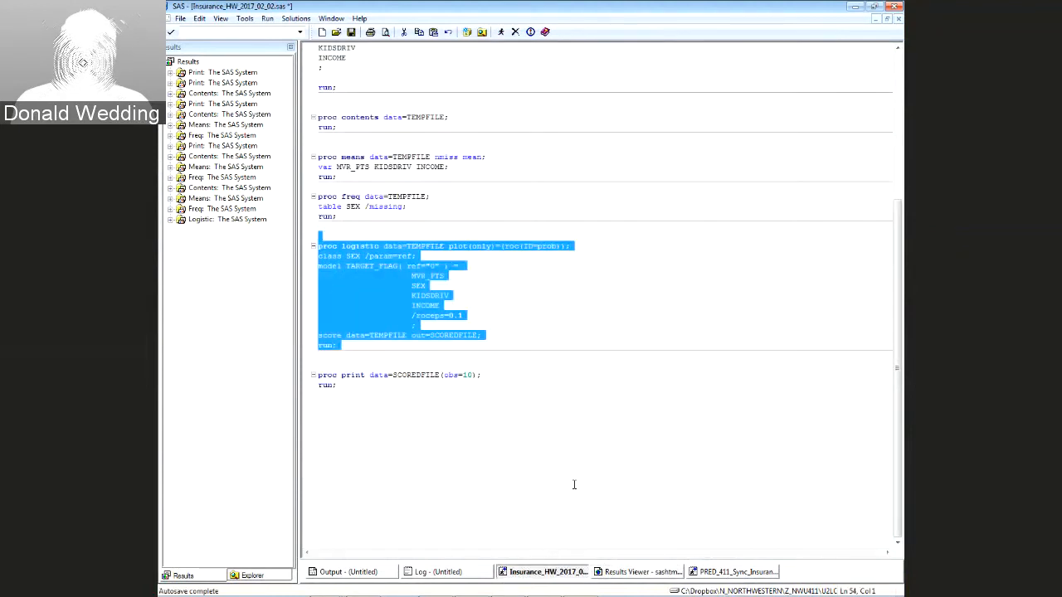
{"action": "left_click", "coordinate": [319, 484]}
{"action": "left_click_drag", "start_coordinate": [319, 336], "coordinate": [483, 335]}
{"action": "left_click", "coordinate": [330, 364]}
{"action": "left_click_drag", "start_coordinate": [330, 364], "coordinate": [339, 401]}
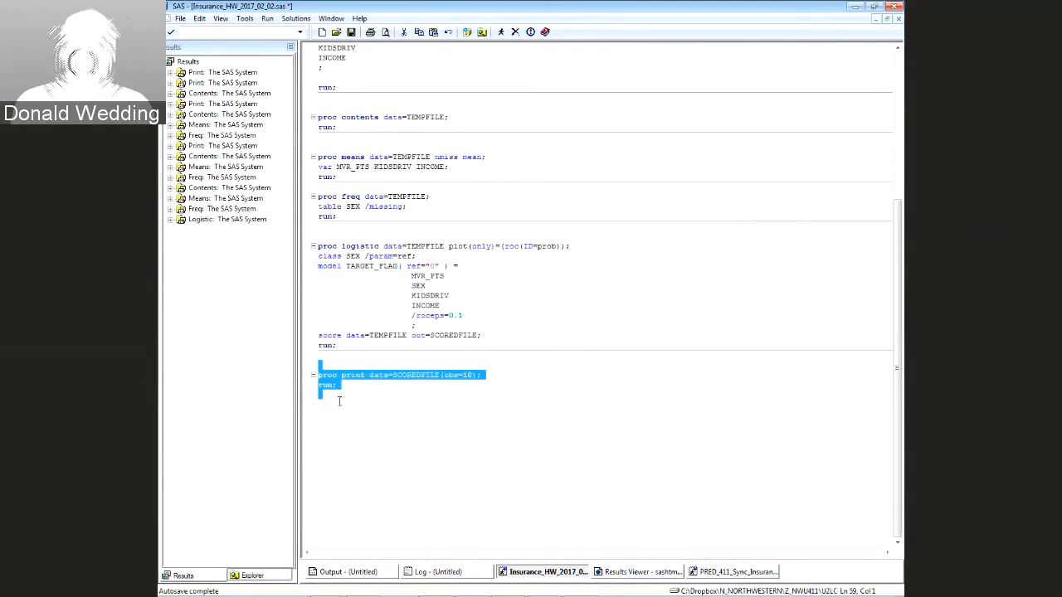
{"action": "left_click", "coordinate": [501, 31]}
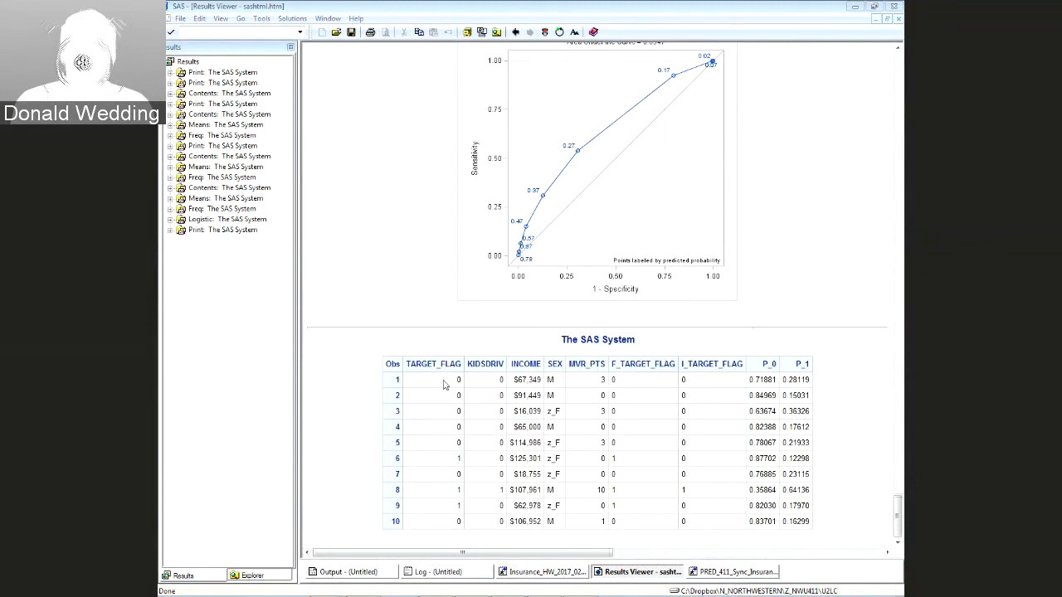
Examine the INCOME and the predicted crash probability P_1 of observation 1 in the printed scored file
{"action": "left_click", "coordinate": [498, 380]}
{"action": "left_click_drag", "start_coordinate": [499, 382], "coordinate": [541, 383]}
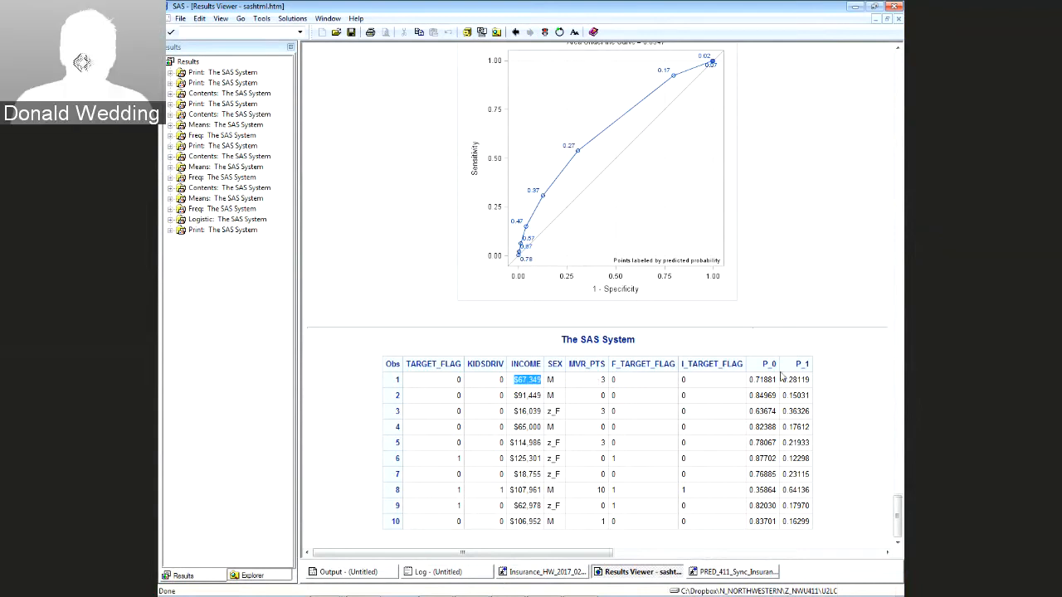
{"action": "left_click_drag", "start_coordinate": [789, 379], "coordinate": [798, 379]}
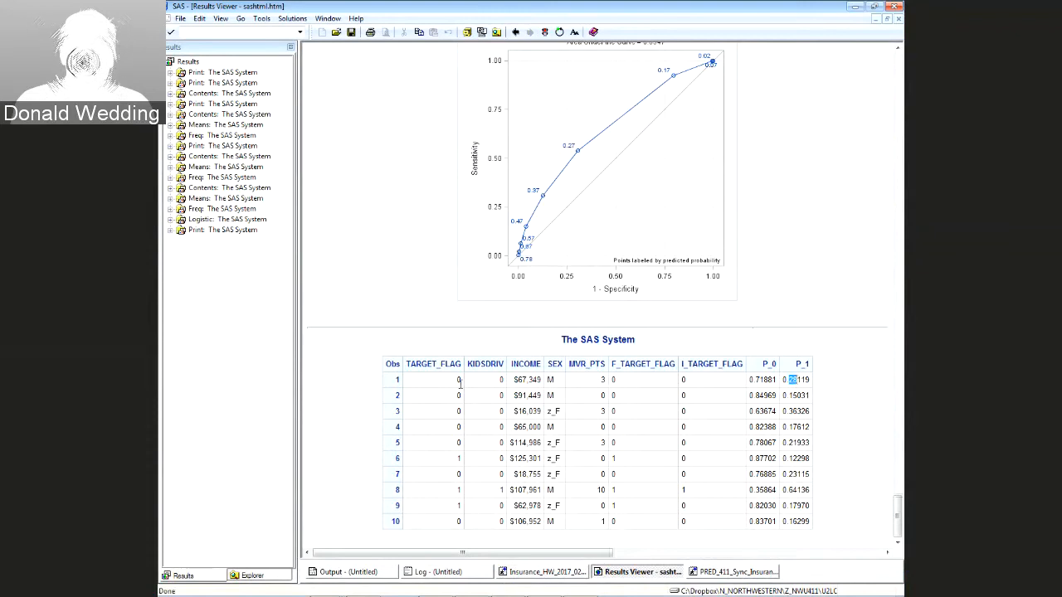
{"action": "left_click", "coordinate": [794, 380]}
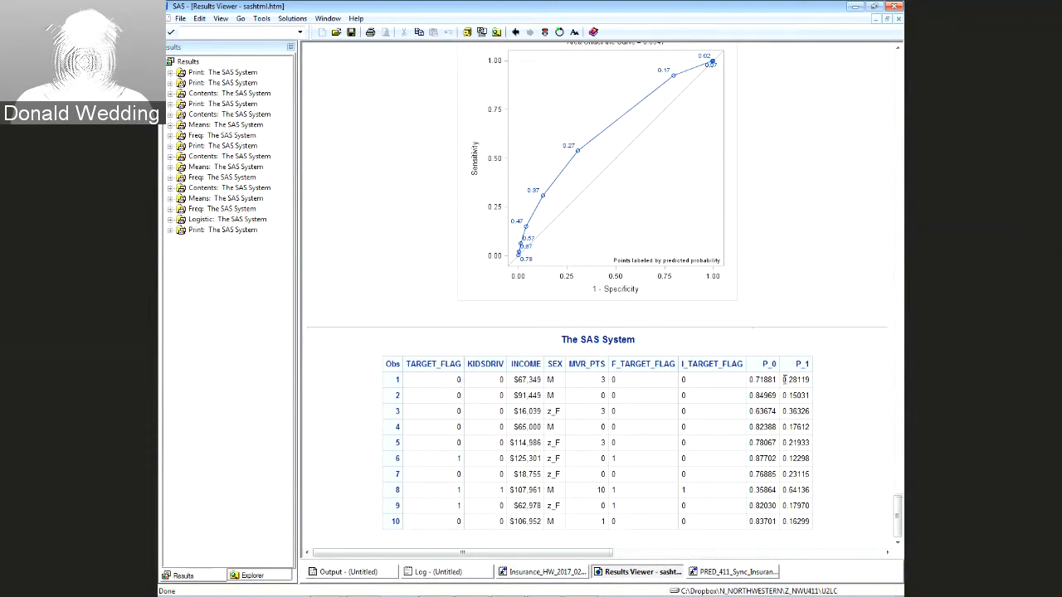
{"action": "left_click_drag", "start_coordinate": [788, 379], "coordinate": [797, 379]}
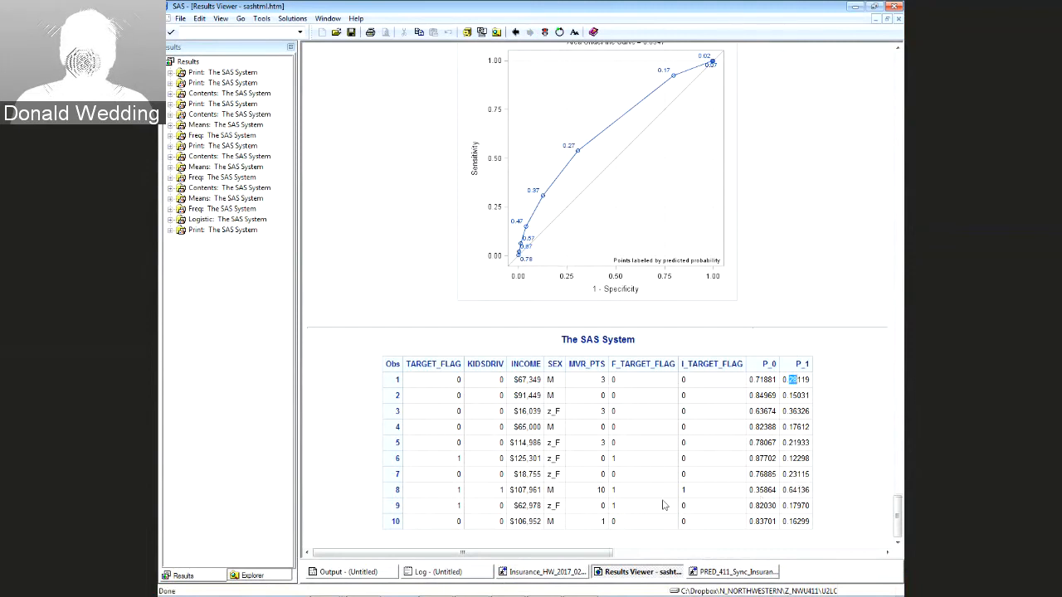
Compare observation 8's KIDSDRIV, MVR_PTS and P_1 with its TARGET_FLAG, and check the INCOME column heading
{"action": "left_click_drag", "start_coordinate": [496, 490], "coordinate": [508, 491]}
{"action": "left_click_drag", "start_coordinate": [513, 491], "coordinate": [607, 493]}
{"action": "left_click", "coordinate": [596, 493]}
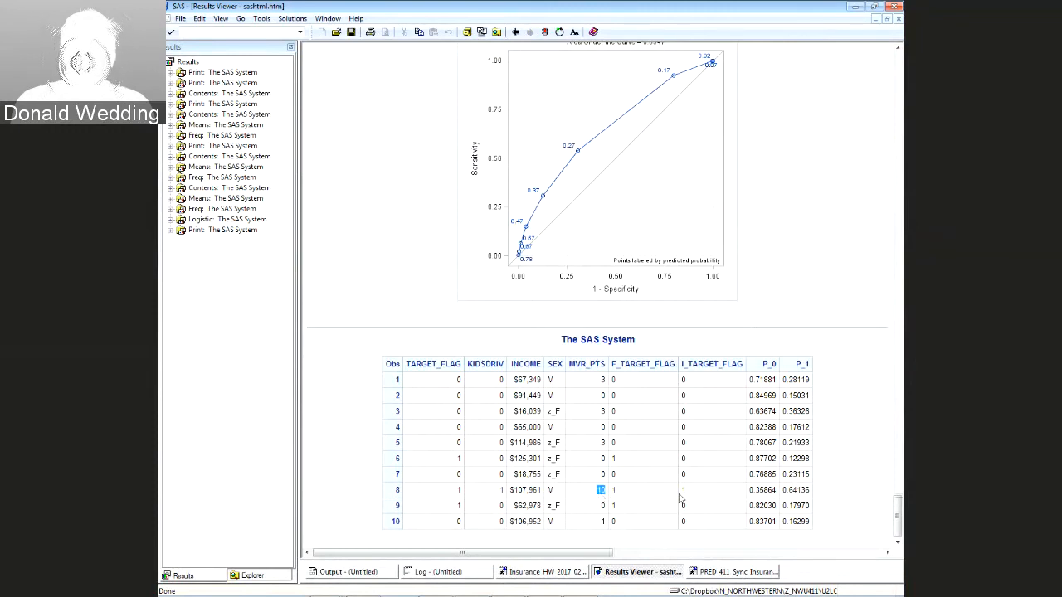
{"action": "left_click_drag", "start_coordinate": [788, 490], "coordinate": [798, 491]}
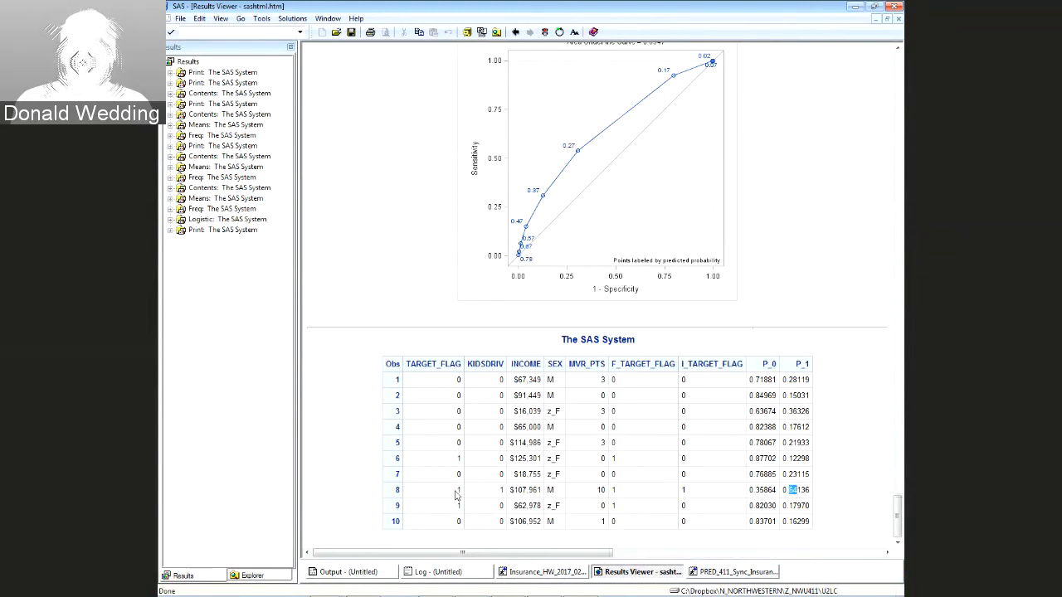
{"action": "left_click_drag", "start_coordinate": [455, 495], "coordinate": [462, 489]}
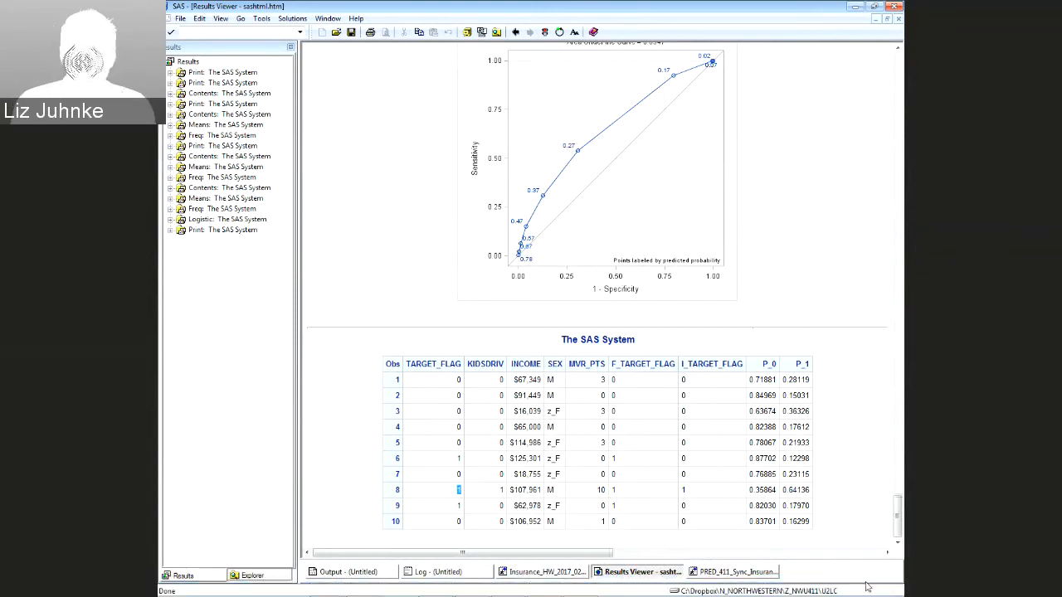
{"action": "left_click", "coordinate": [502, 492]}
{"action": "double_click", "coordinate": [502, 492]}
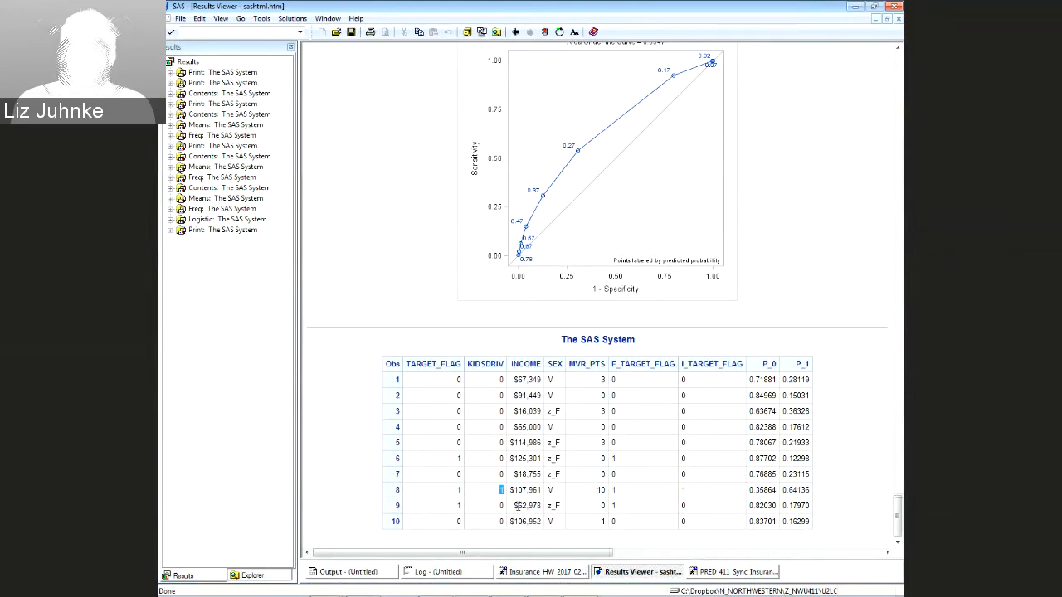
{"action": "double_click", "coordinate": [458, 490]}
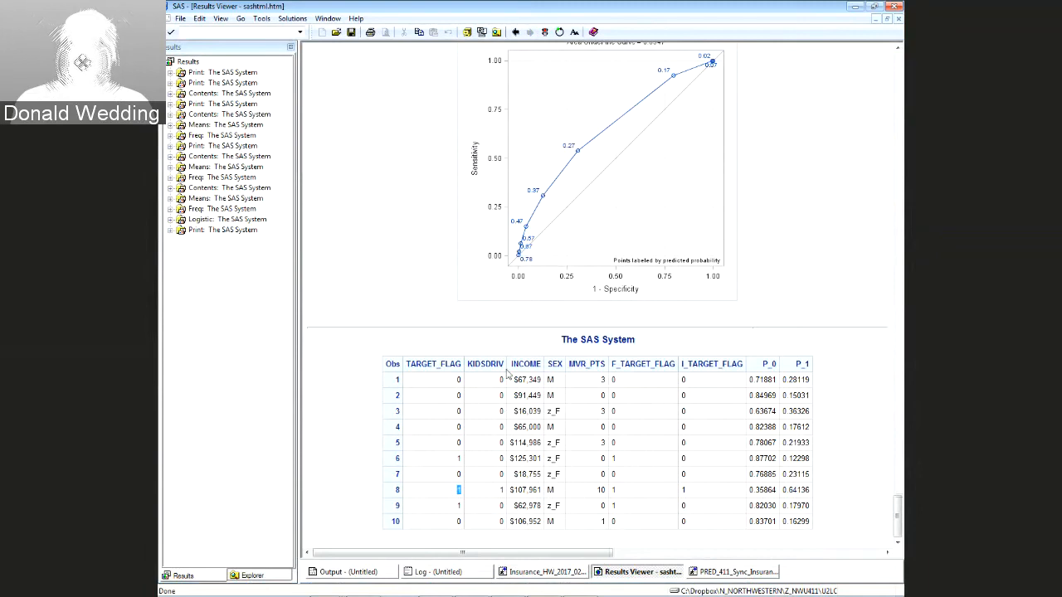
{"action": "left_click_drag", "start_coordinate": [512, 363], "coordinate": [542, 364]}
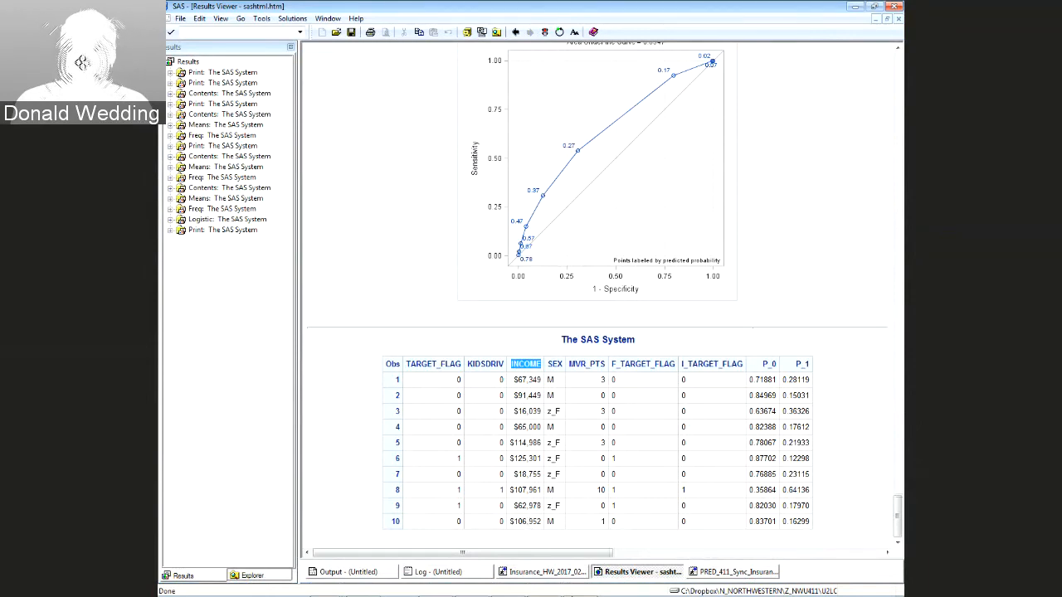
Restore the SAS window to its smaller size and switch to Blue Jeans to read the meeting chat
{"action": "mouse_move", "coordinate": [820, 587]}
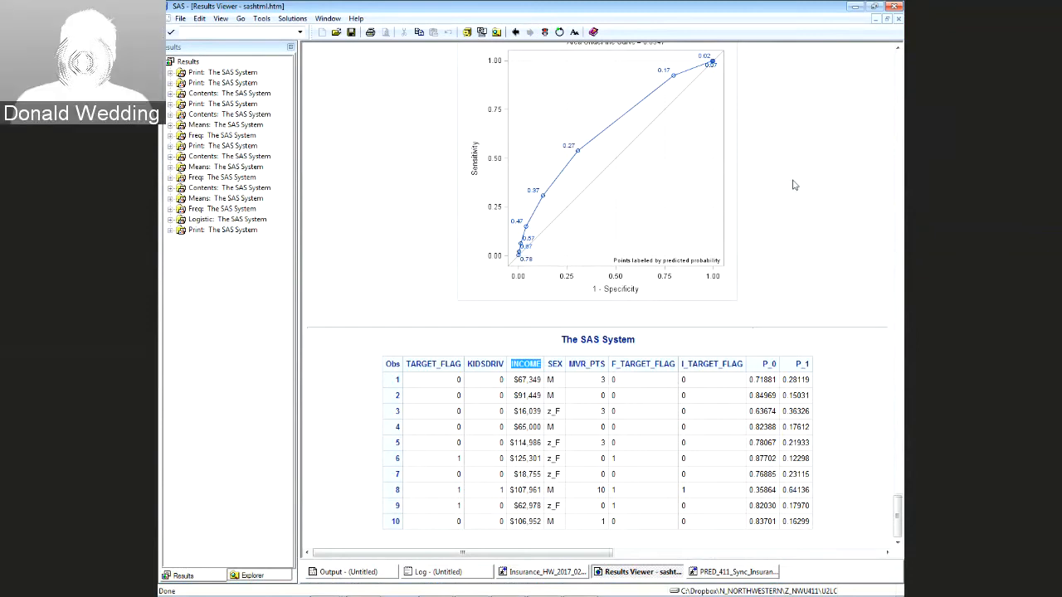
{"action": "left_click", "coordinate": [874, 8]}
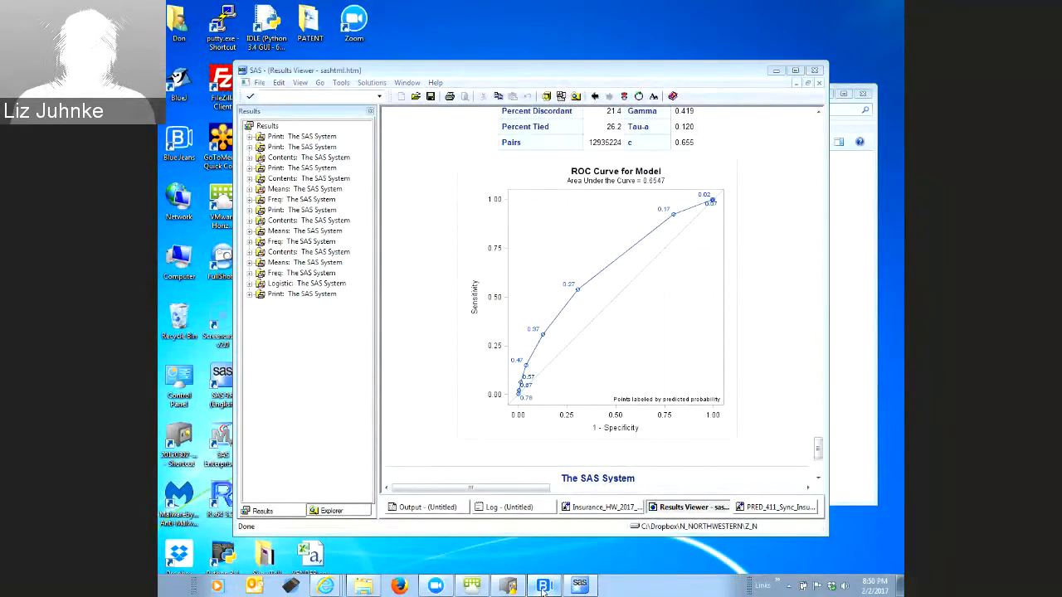
{"action": "left_click", "coordinate": [543, 586]}
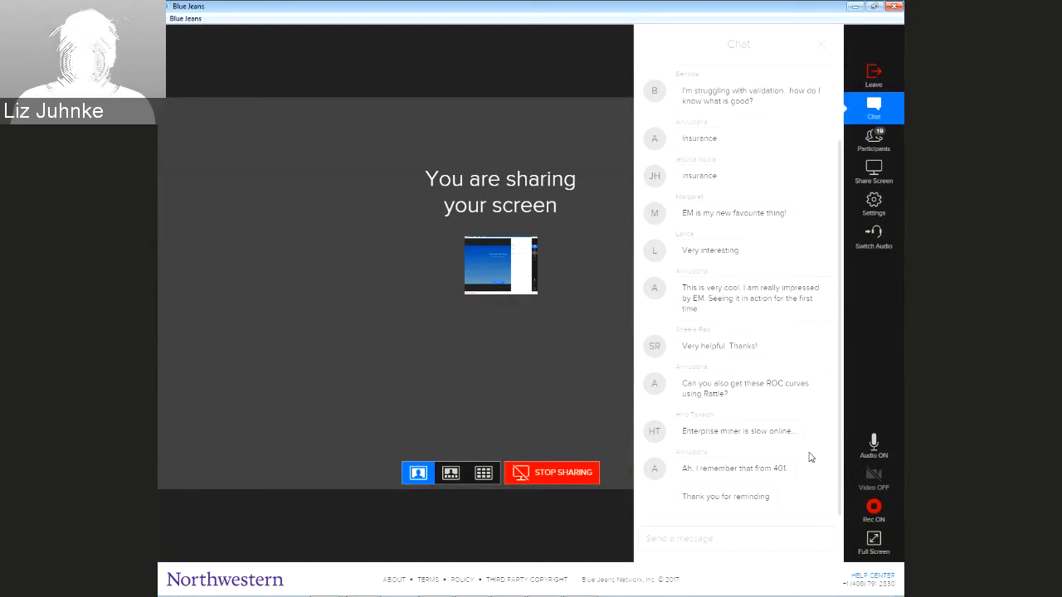
{"action": "mouse_move", "coordinate": [721, 595]}
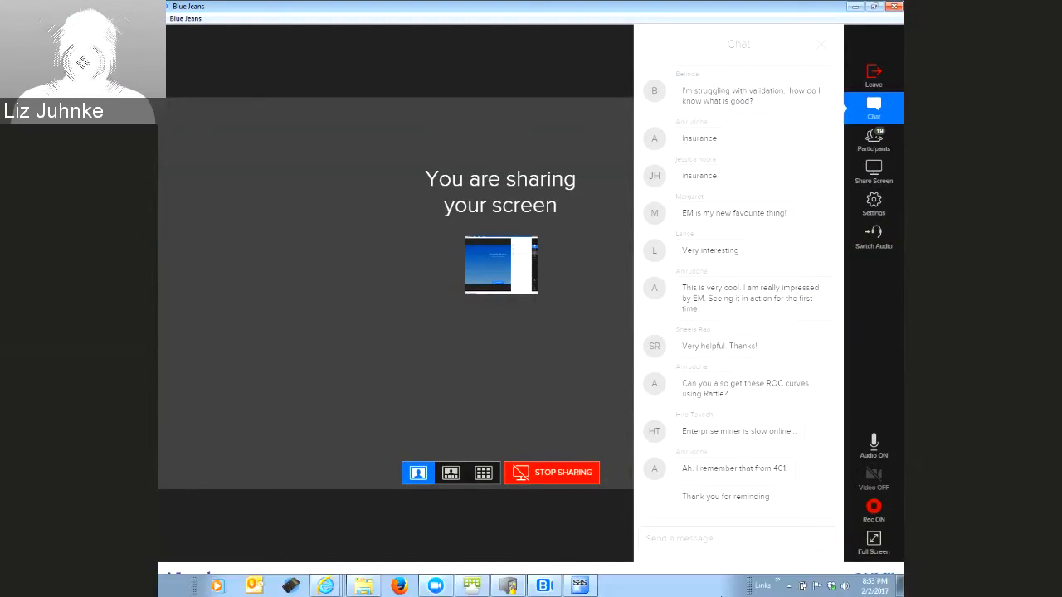
Switch back to the Insurance_HW program in SAS and add a few blank lines below the final PROC PRINT step
{"action": "left_click", "coordinate": [585, 588]}
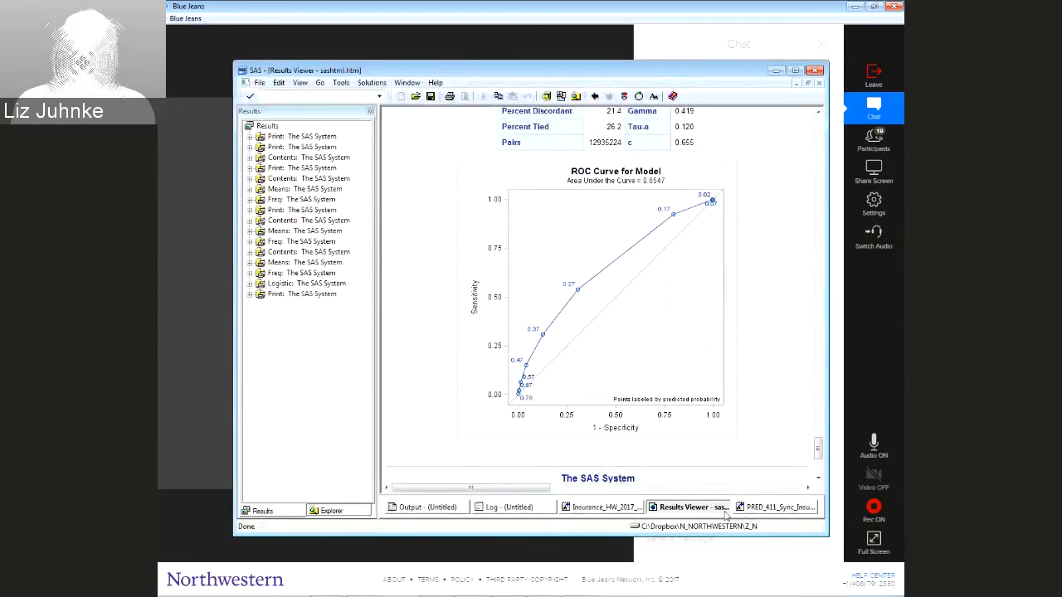
{"action": "left_click", "coordinate": [592, 509]}
{"action": "left_click", "coordinate": [547, 462]}
{"action": "left_click", "coordinate": [492, 429]}
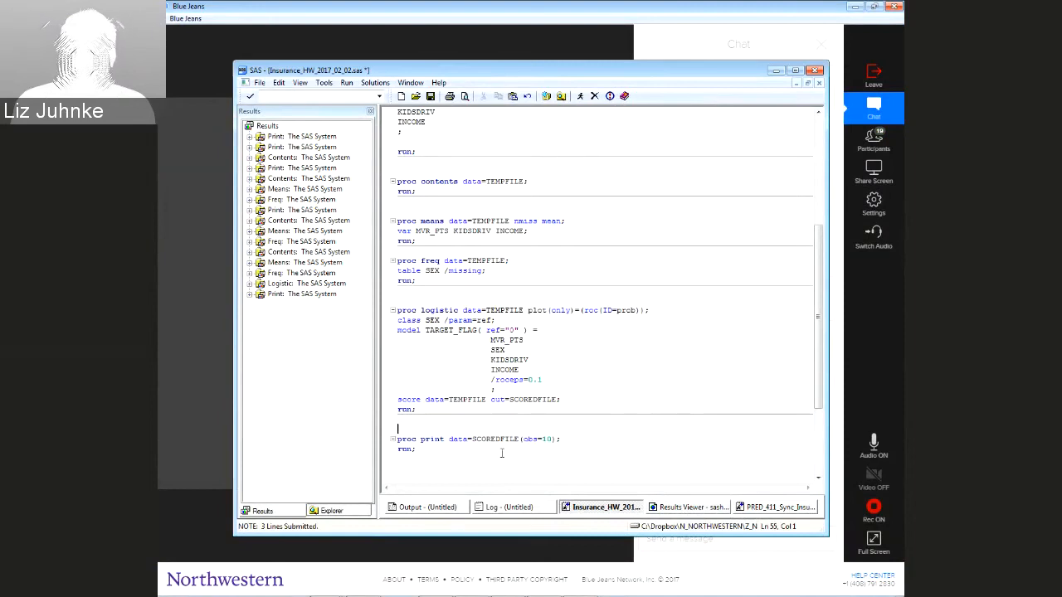
{"action": "left_click", "coordinate": [501, 453]}
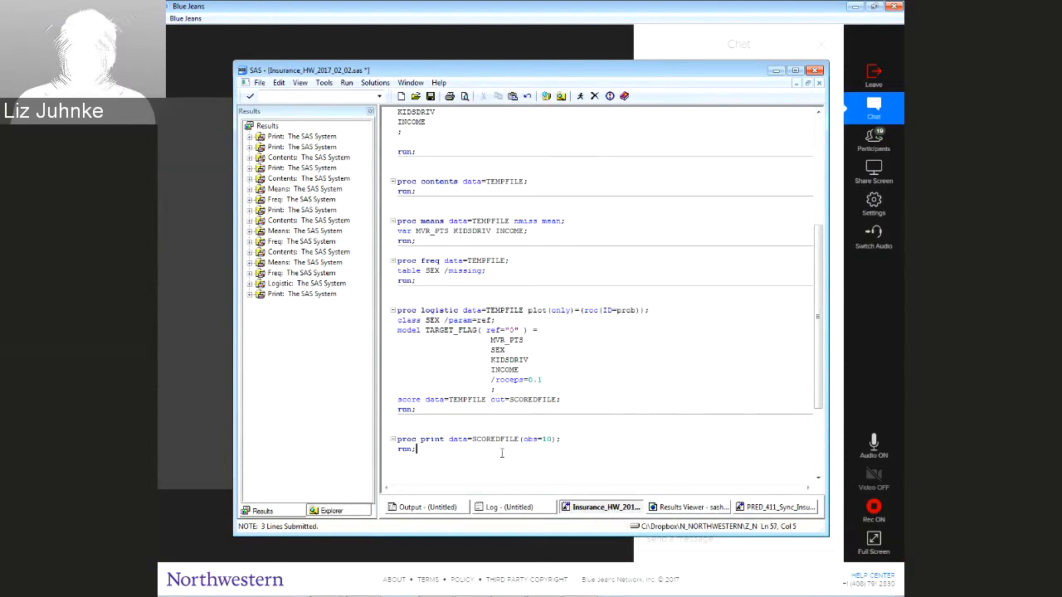
{"action": "key", "text": "Return"}
{"action": "key", "text": "Return"}
{"action": "key", "text": "Return"}
{"action": "key", "text": "Return"}
{"action": "key", "text": "Return"}
{"action": "key", "text": "Return"}
{"action": "key", "text": "Return"}
{"action": "key", "text": "Return"}
{"action": "key", "text": "Return"}
{"action": "key", "text": "Return"}
{"action": "key", "text": "Return"}
{"action": "key", "text": "Return"}
{"action": "key", "text": "Return"}
{"action": "key", "text": "Return"}
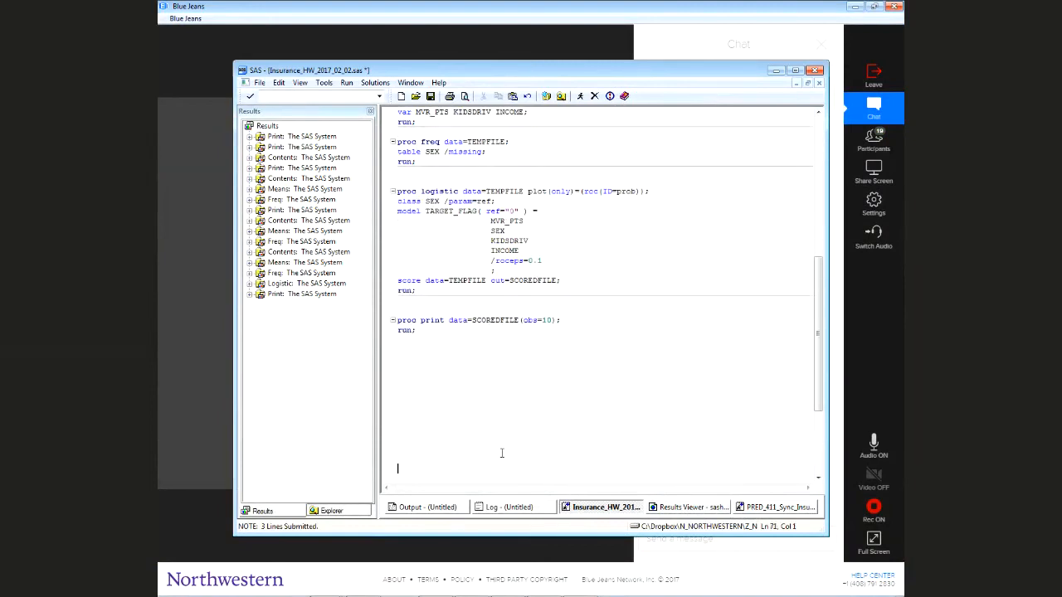
{"action": "key", "text": "BackSpace"}
{"action": "key", "text": "BackSpace"}
{"action": "key", "text": "BackSpace"}
{"action": "key", "text": "BackSpace"}
{"action": "key", "text": "BackSpace"}
{"action": "key", "text": "BackSpace"}
{"action": "key", "text": "BackSpace"}
{"action": "key", "text": "BackSpace"}
{"action": "key", "text": "BackSpace"}
Insert several blank lines between the end of the TEMPFILE data step and the PROC CONTENTS step
{"action": "key", "text": "Up"}
{"action": "key", "text": "Up"}
{"action": "key", "text": "Up"}
{"action": "key", "text": "Up"}
{"action": "key", "text": "Up"}
{"action": "key", "text": "Up"}
{"action": "key", "text": "Up"}
{"action": "key", "text": "Up"}
{"action": "key", "text": "Up"}
{"action": "key", "text": "Up"}
{"action": "key", "text": "Up"}
{"action": "key", "text": "Up"}
{"action": "key", "text": "Up"}
{"action": "key", "text": "Up"}
{"action": "key", "text": "Up"}
{"action": "key", "text": "Up"}
{"action": "key", "text": "Up"}
{"action": "key", "text": "Up"}
{"action": "key", "text": "Up"}
{"action": "key", "text": "Up"}
{"action": "key", "text": "Up"}
{"action": "key", "text": "Up"}
{"action": "key", "text": "Up"}
{"action": "key", "text": "Up"}
{"action": "key", "text": "Up"}
{"action": "key", "text": "Up"}
{"action": "key", "text": "Up"}
{"action": "key", "text": "Up"}
{"action": "key", "text": "Up"}
{"action": "key", "text": "Up"}
{"action": "key", "text": "Up"}
{"action": "key", "text": "Up"}
{"action": "key", "text": "Up"}
{"action": "key", "text": "Up"}
{"action": "key", "text": "Up"}
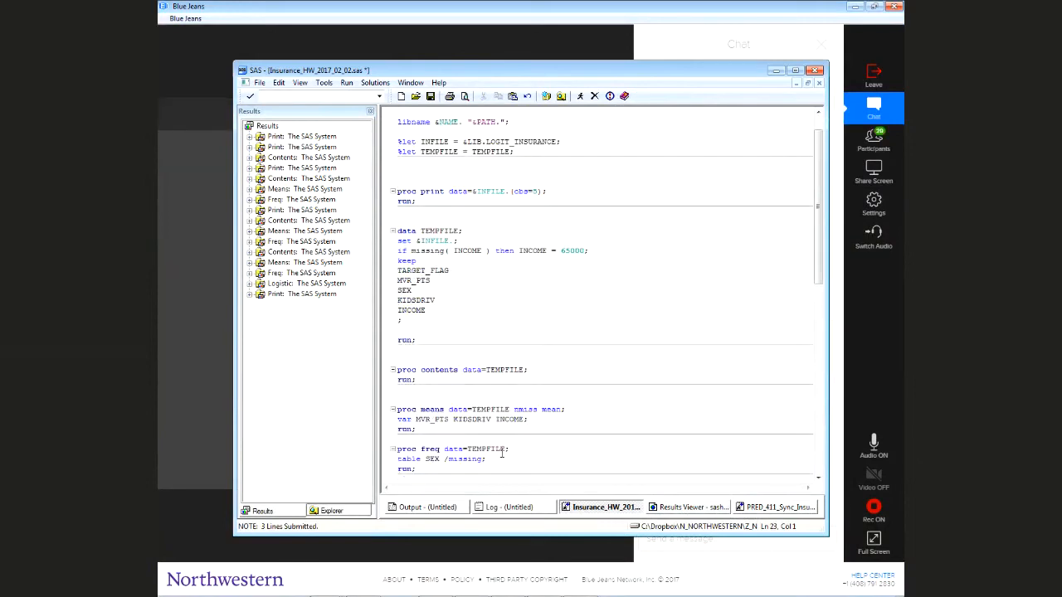
{"action": "key", "text": "Down"}
{"action": "key", "text": "Down"}
{"action": "key", "text": "Down"}
{"action": "key", "text": "Down"}
{"action": "key", "text": "Return"}
{"action": "key", "text": "Return"}
{"action": "key", "text": "Return"}
{"action": "key", "text": "Return"}
{"action": "key", "text": "Return"}
{"action": "key", "text": "Return"}
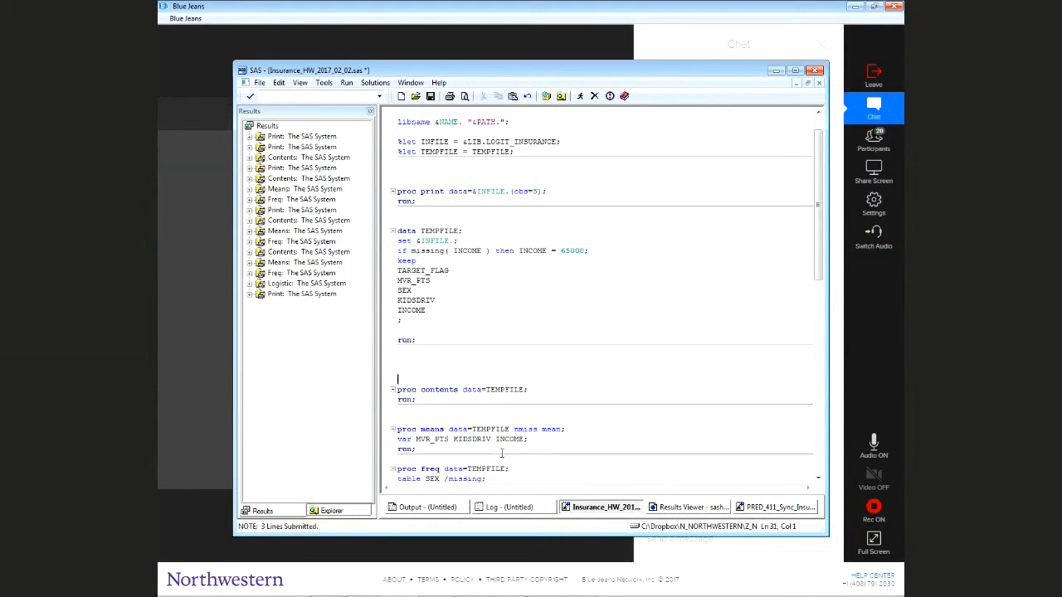
{"action": "key", "text": "Return"}
{"action": "key", "text": "Up"}
{"action": "key", "text": "Up"}
{"action": "key", "text": "Up"}
{"action": "key", "text": "Up"}
{"action": "key", "text": "Up"}
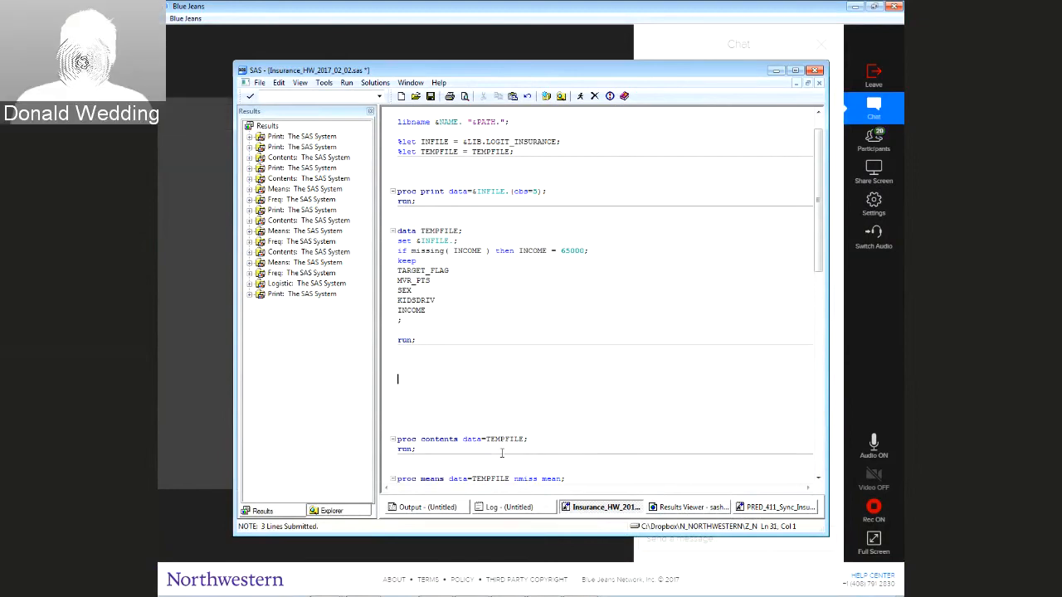
Write the statement "proc freq data=&INFILE.;" in the blank area below the TEMPFILE data step
{"action": "type", "text": "proc"}
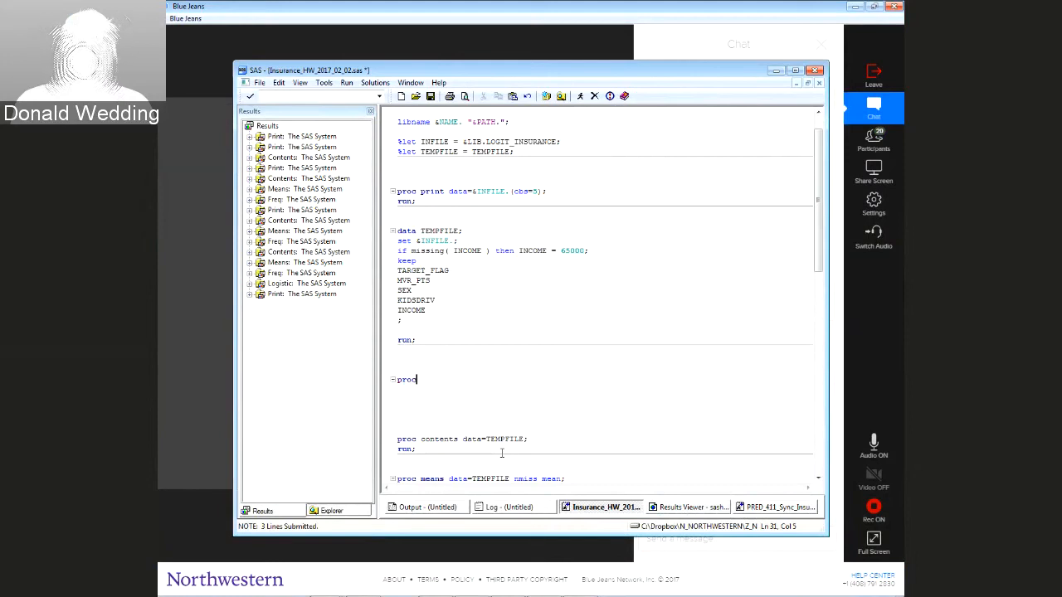
{"action": "type", "text": " freq"}
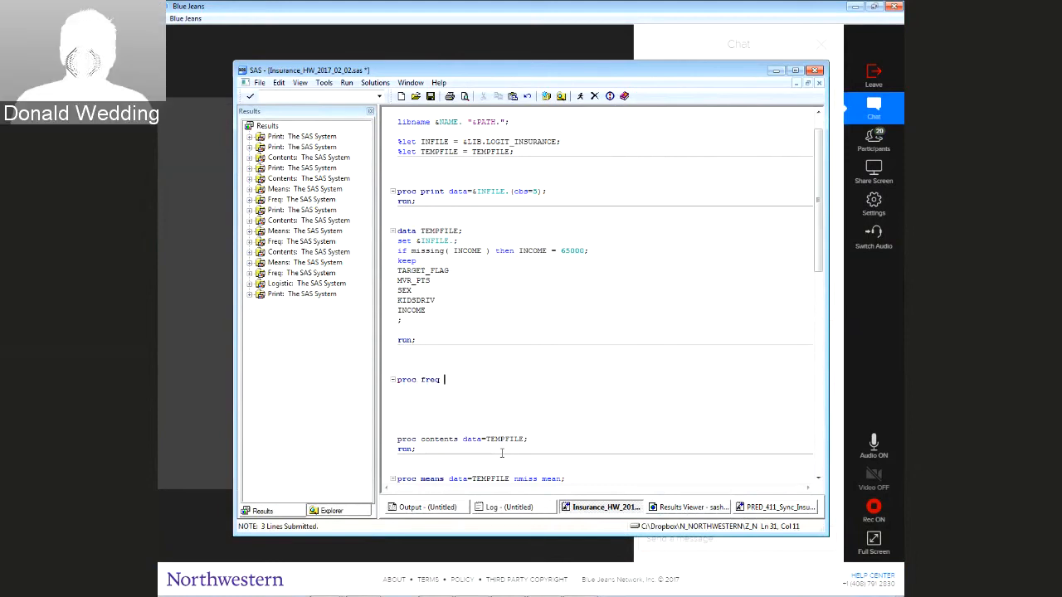
{"action": "type", "text": " data"}
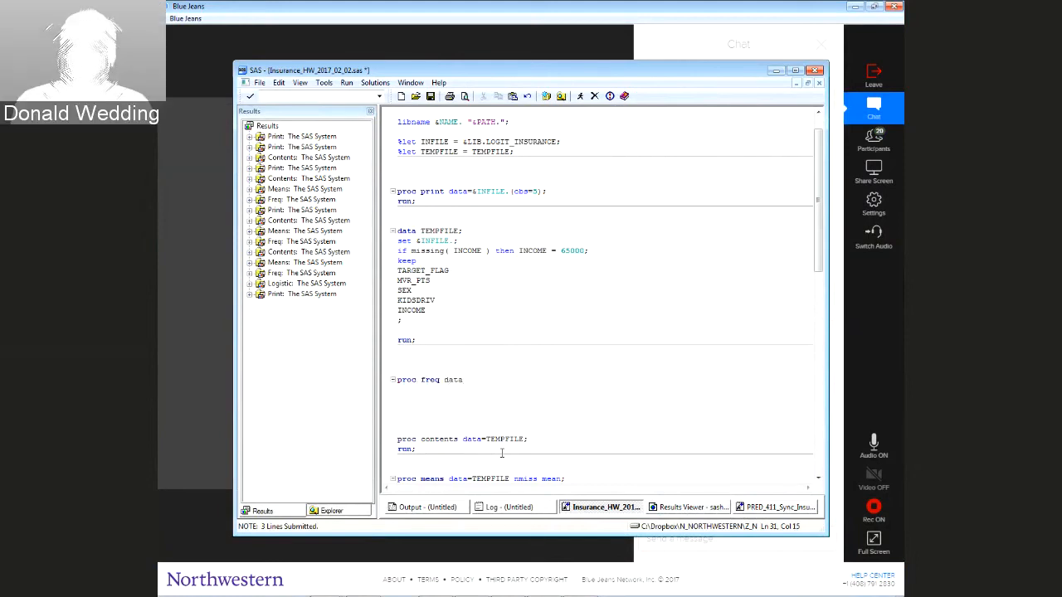
{"action": "type", "text": "="}
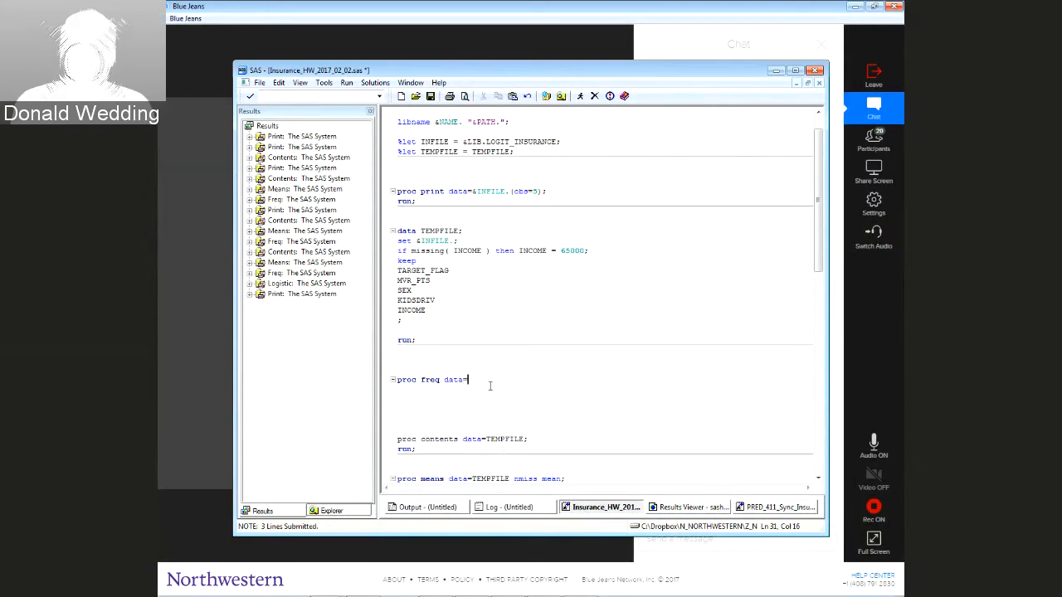
{"action": "type", "text": "&INFILE."}
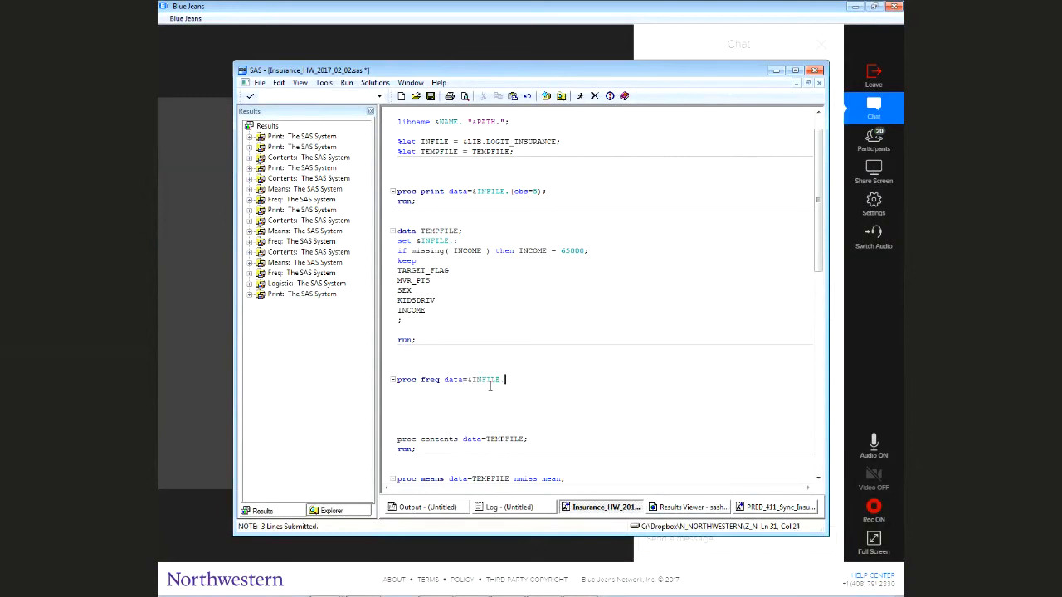
{"action": "type", "text": ";"}
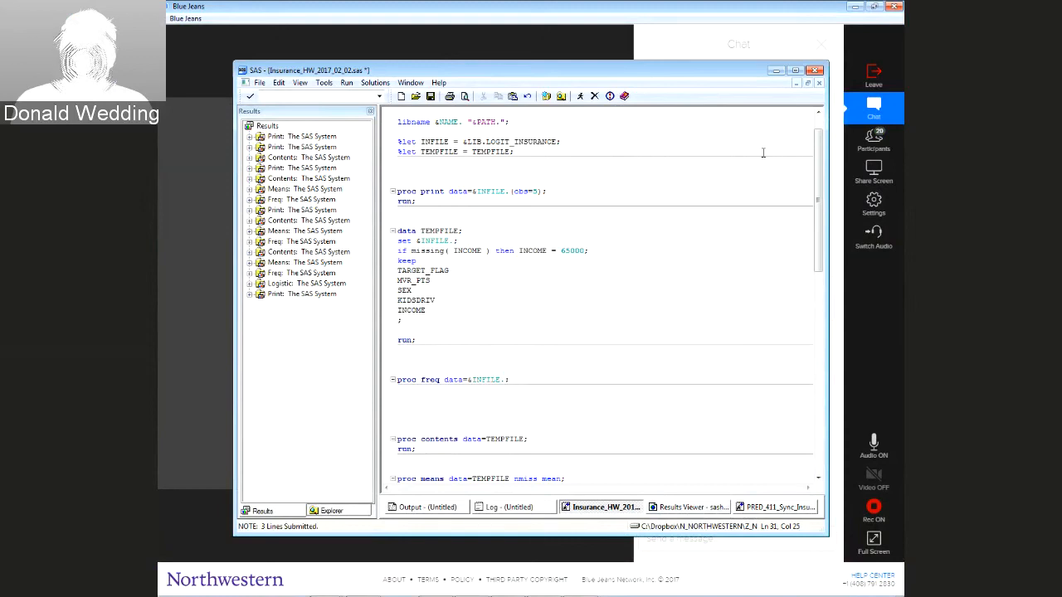
Check the participant list in Blue Jeans and switch back to SAS
{"action": "left_click", "coordinate": [876, 138]}
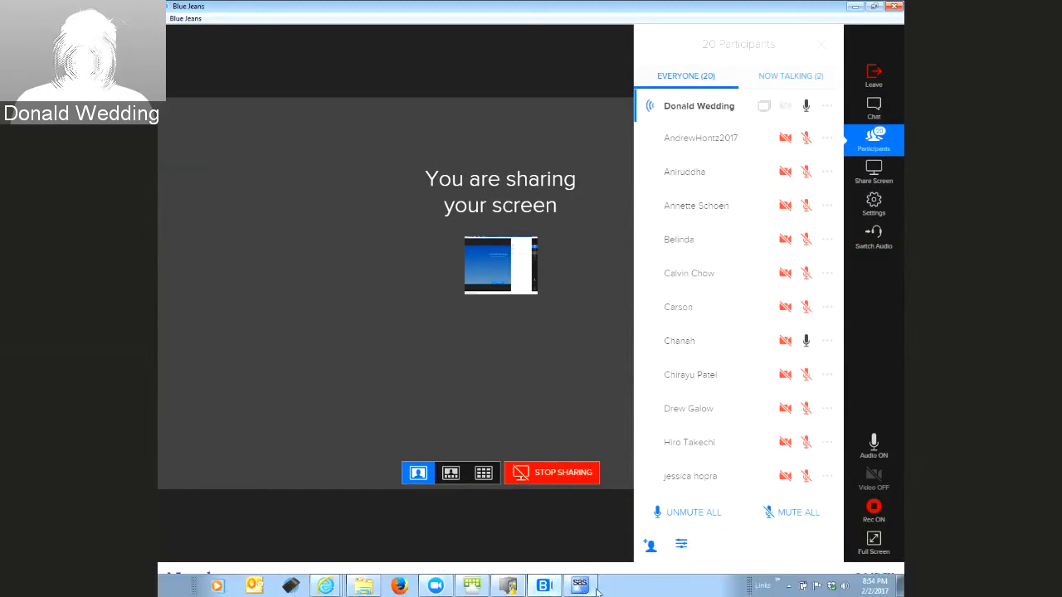
{"action": "left_click", "coordinate": [580, 586]}
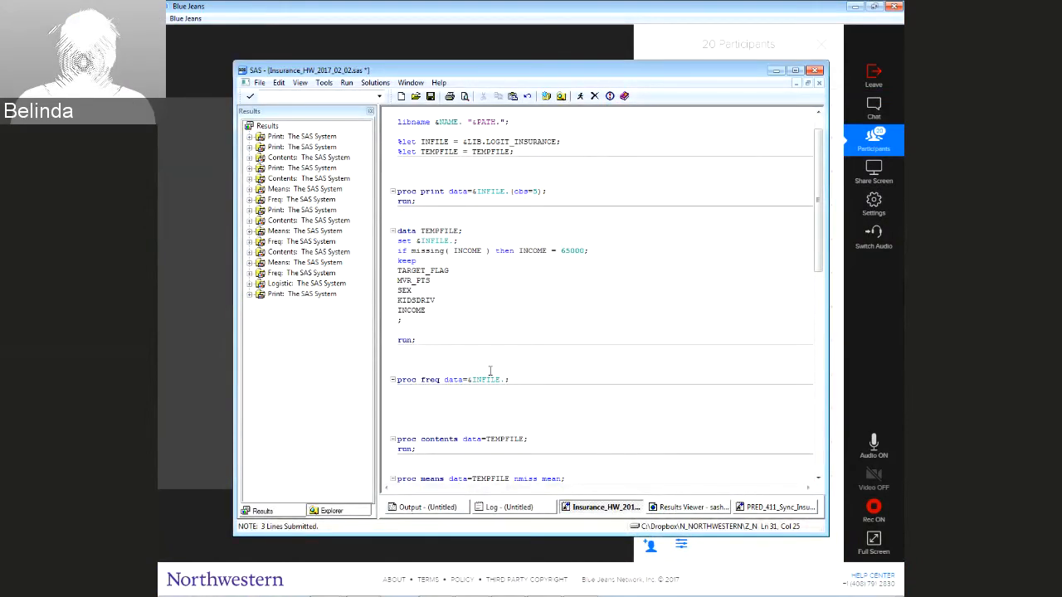
Move the "proc freq data=&INFILE.;" line into new blank lines between the PROC PRINT step and the TEMPFILE data step
{"action": "key", "text": "Home"}
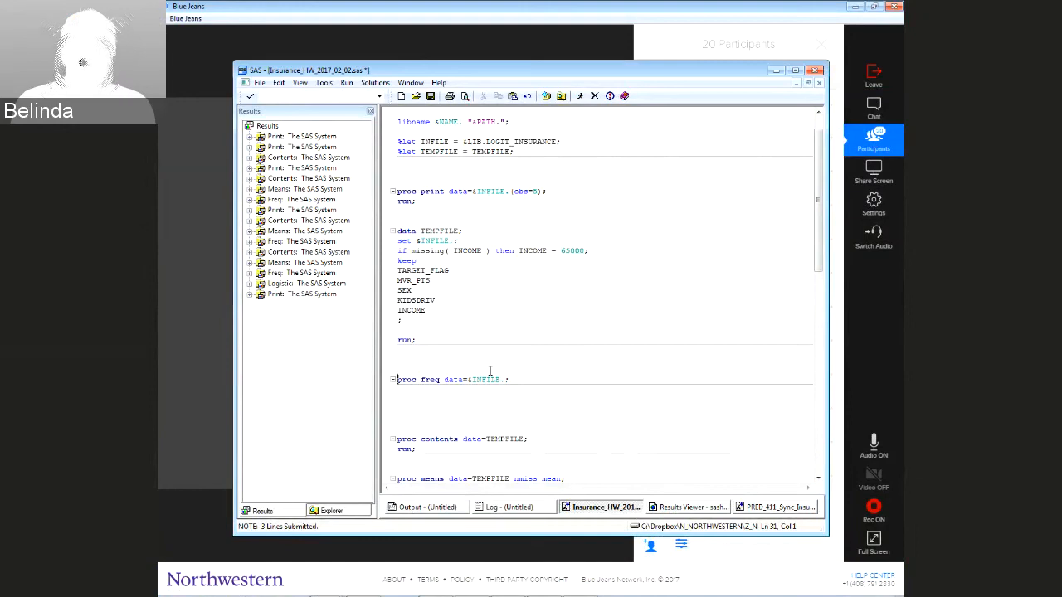
{"action": "key", "text": "shift+Down"}
{"action": "key", "text": "ctrl+x"}
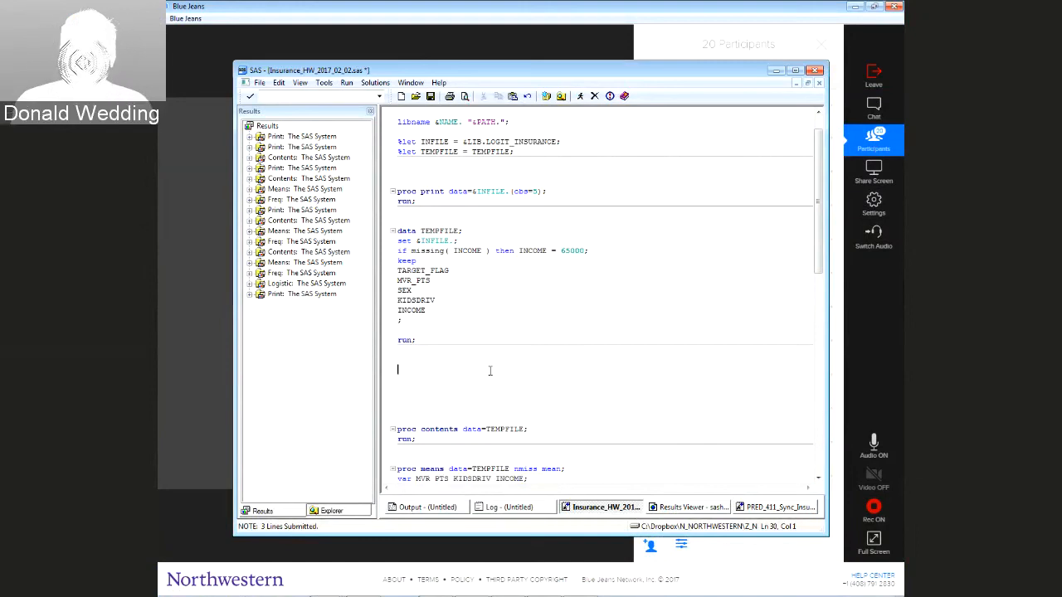
{"action": "key", "text": "Up"}
{"action": "key", "text": "Up"}
{"action": "key", "text": "Up"}
{"action": "key", "text": "Up"}
{"action": "key", "text": "Up"}
{"action": "key", "text": "Up"}
{"action": "key", "text": "Up"}
{"action": "key", "text": "Up"}
{"action": "key", "text": "Up"}
{"action": "key", "text": "Up"}
{"action": "key", "text": "Up"}
{"action": "key", "text": "Up"}
{"action": "key", "text": "Up"}
{"action": "key", "text": "Up"}
{"action": "key", "text": "Up"}
{"action": "key", "text": "Up"}
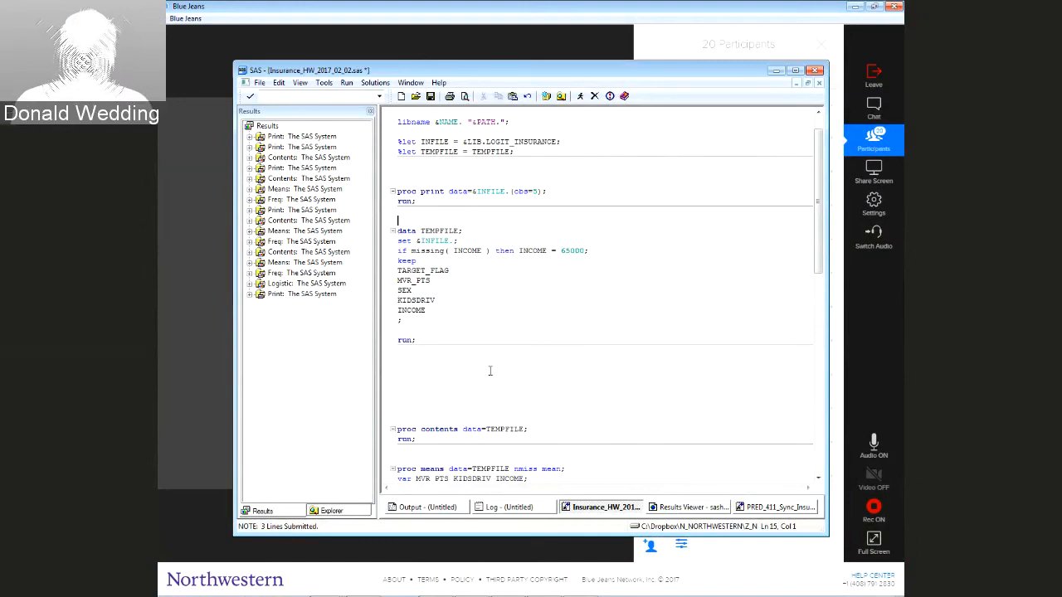
{"action": "key", "text": "Return"}
{"action": "key", "text": "Return"}
{"action": "key", "text": "Return"}
{"action": "key", "text": "Return"}
{"action": "key", "text": "Return"}
{"action": "key", "text": "Return"}
{"action": "key", "text": "Up"}
{"action": "key", "text": "Up"}
{"action": "key", "text": "Up"}
{"action": "key", "text": "Up"}
{"action": "key", "text": "Up"}
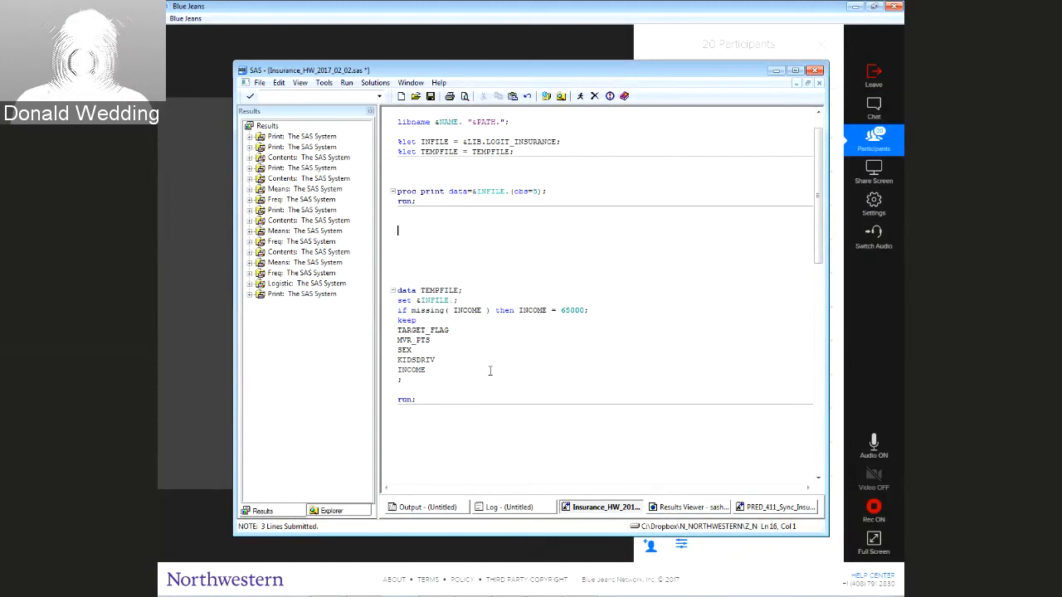
{"action": "key", "text": "ctrl+v"}
Complete the moved PROC FREQ with "table SEX*TARGET_FLAG /missing;" and "run;"
{"action": "key", "text": "Up"}
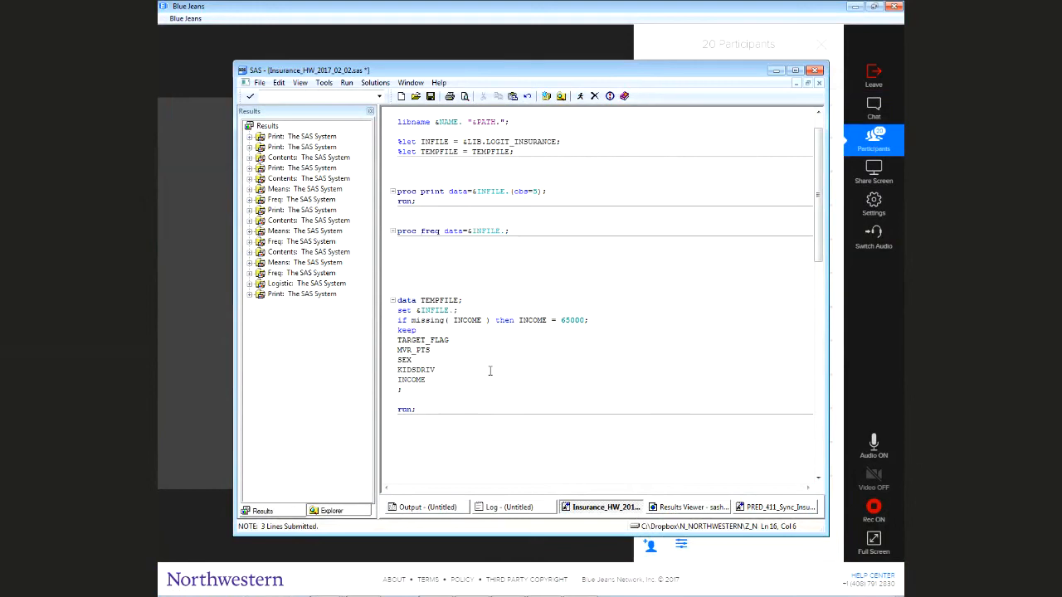
{"action": "key", "text": "End"}
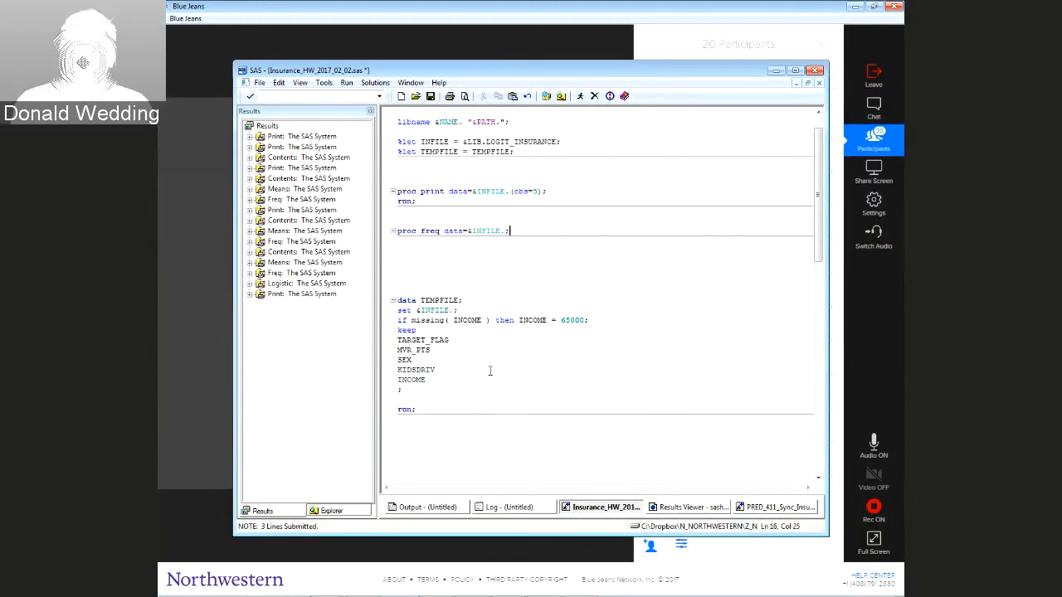
{"action": "key", "text": "Return"}
{"action": "type", "text": "table "}
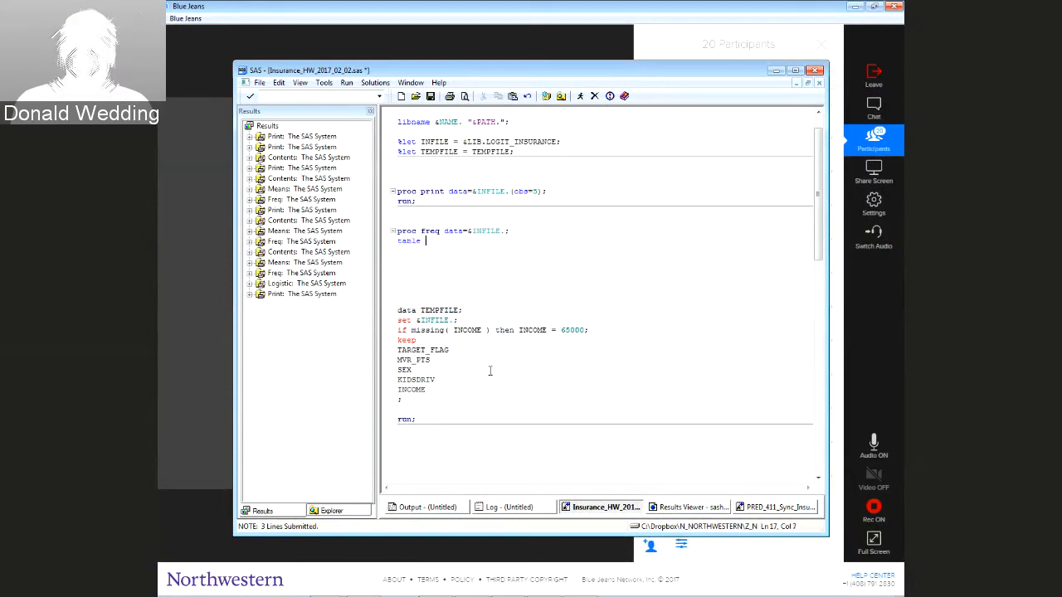
{"action": "type", "text": "SEX"}
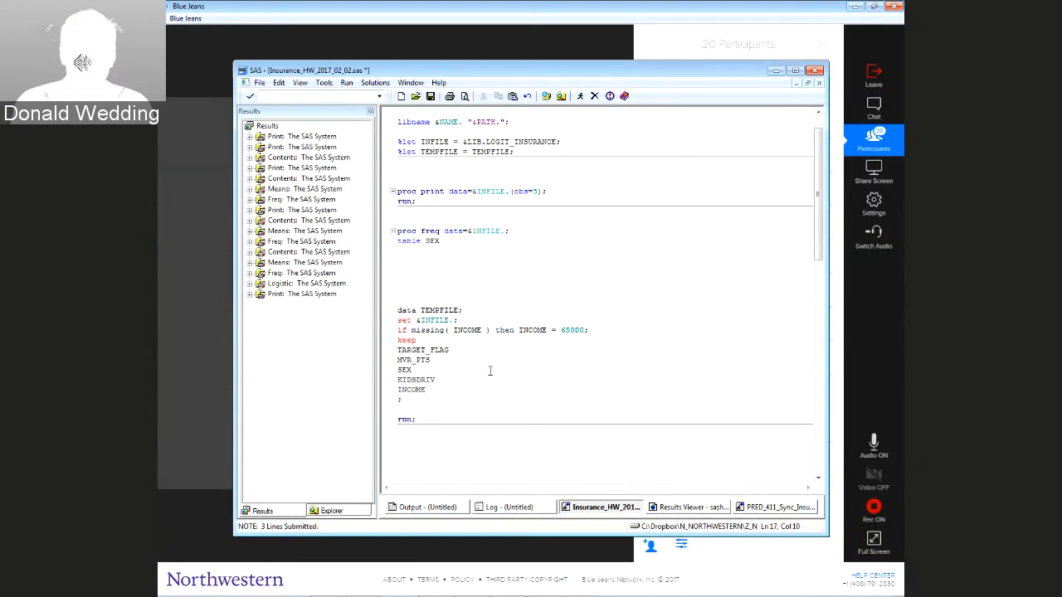
{"action": "type", "text": "*"}
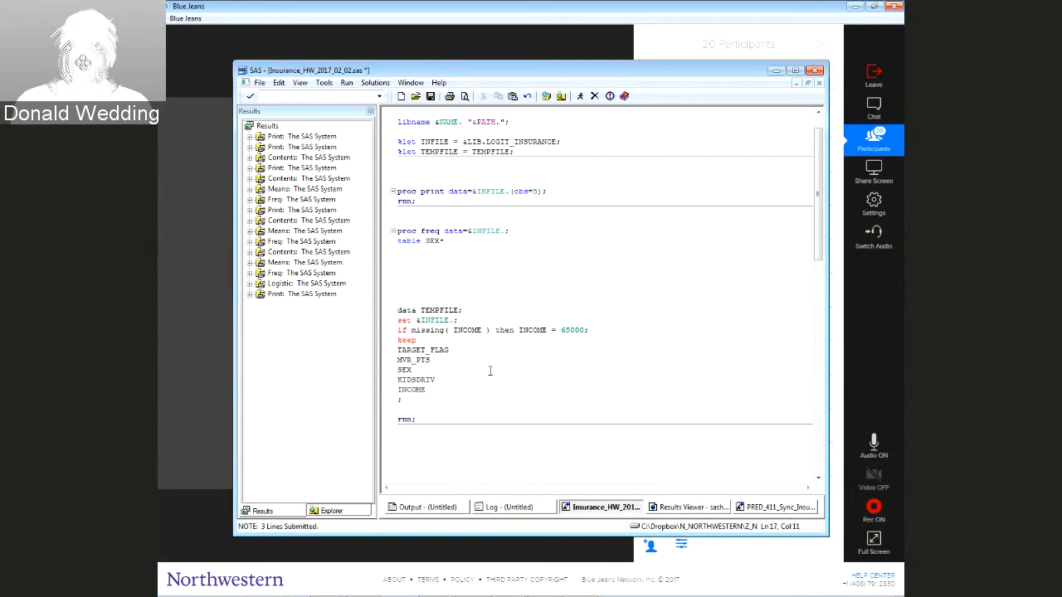
{"action": "type", "text": "TARGET"}
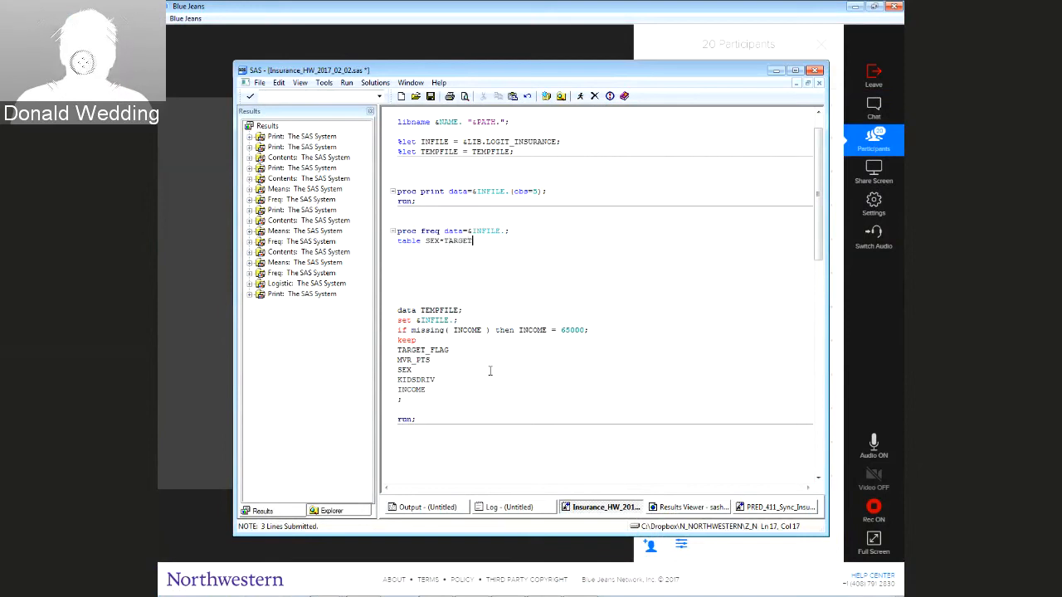
{"action": "type", "text": "_FLAG"}
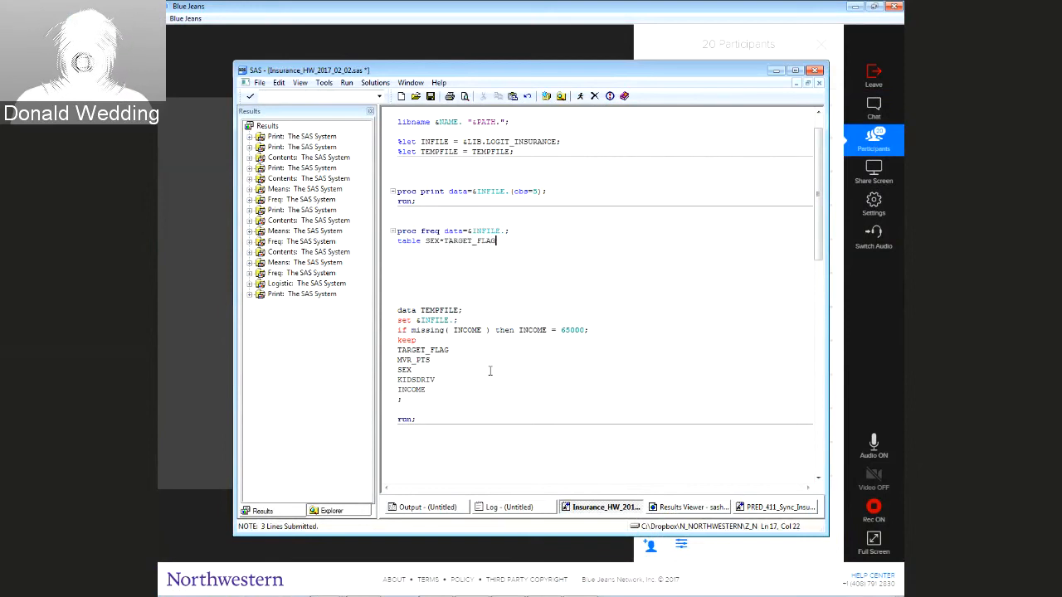
{"action": "type", "text": " /missi"}
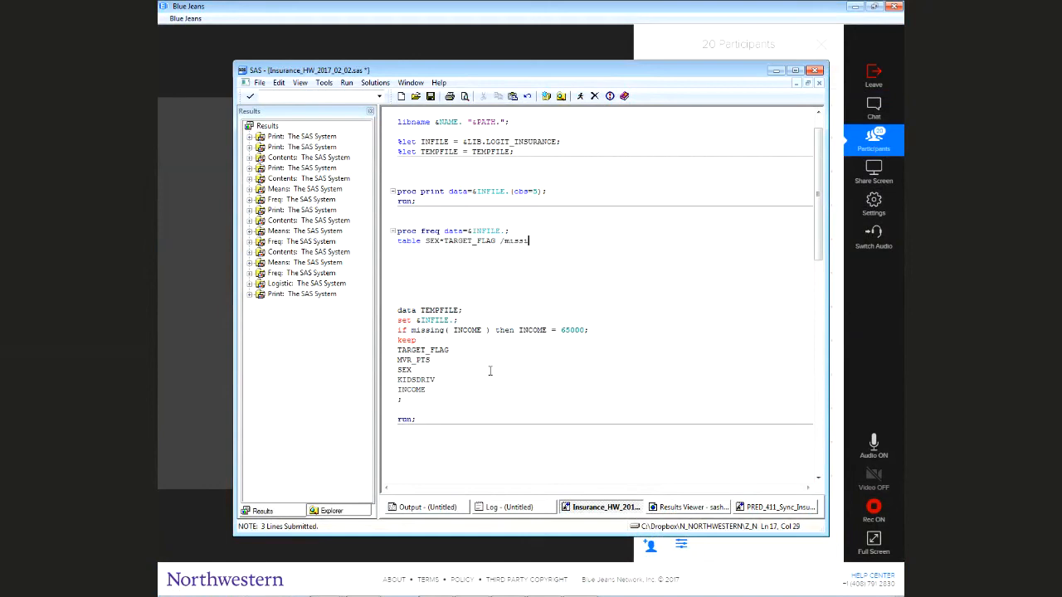
{"action": "type", "text": "ng;"}
{"action": "key", "text": "Return"}
{"action": "type", "text": "run;"}
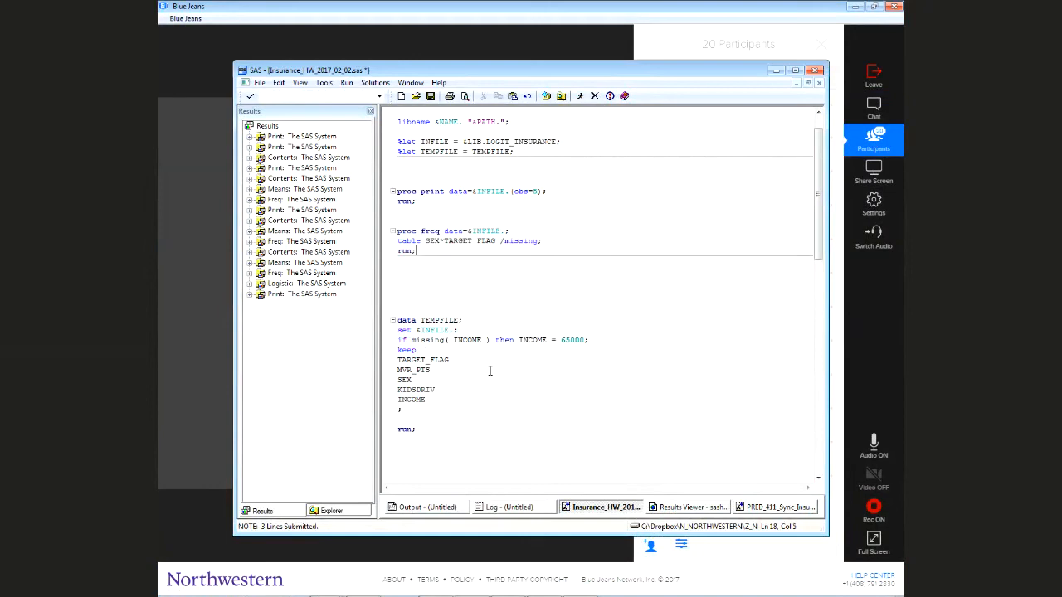
Submit only the code from the beginning of the program through the new PROC FREQ step
{"action": "left_click", "coordinate": [488, 299]}
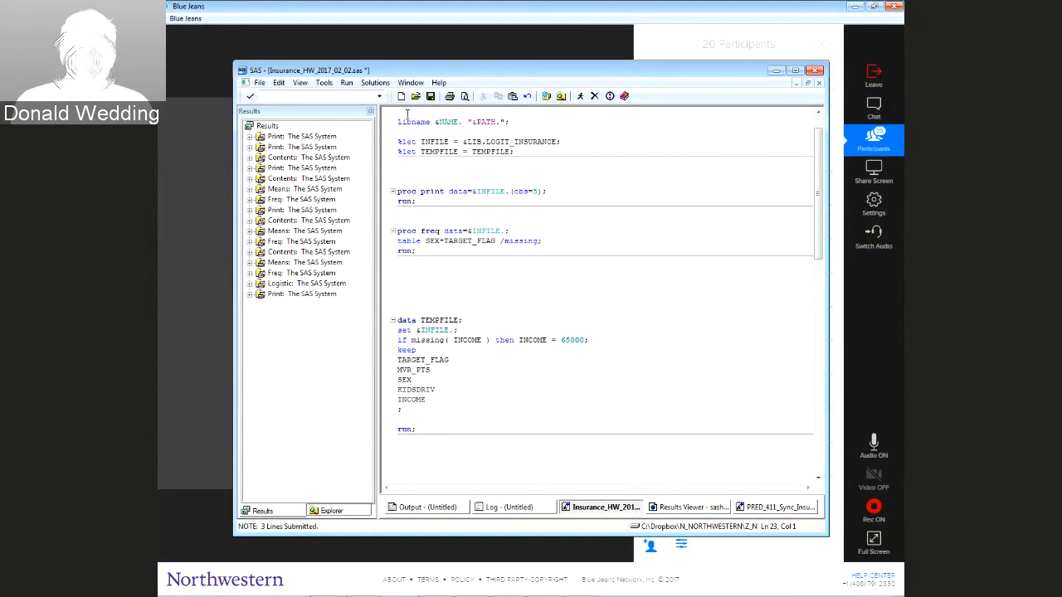
{"action": "left_click_drag", "start_coordinate": [408, 116], "coordinate": [403, 262]}
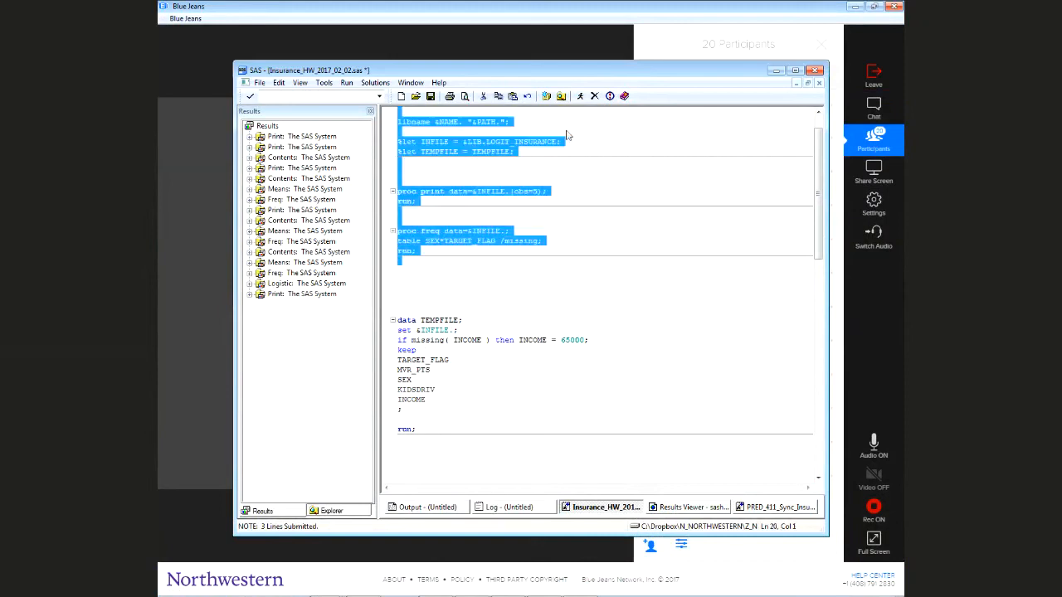
{"action": "left_click", "coordinate": [580, 96]}
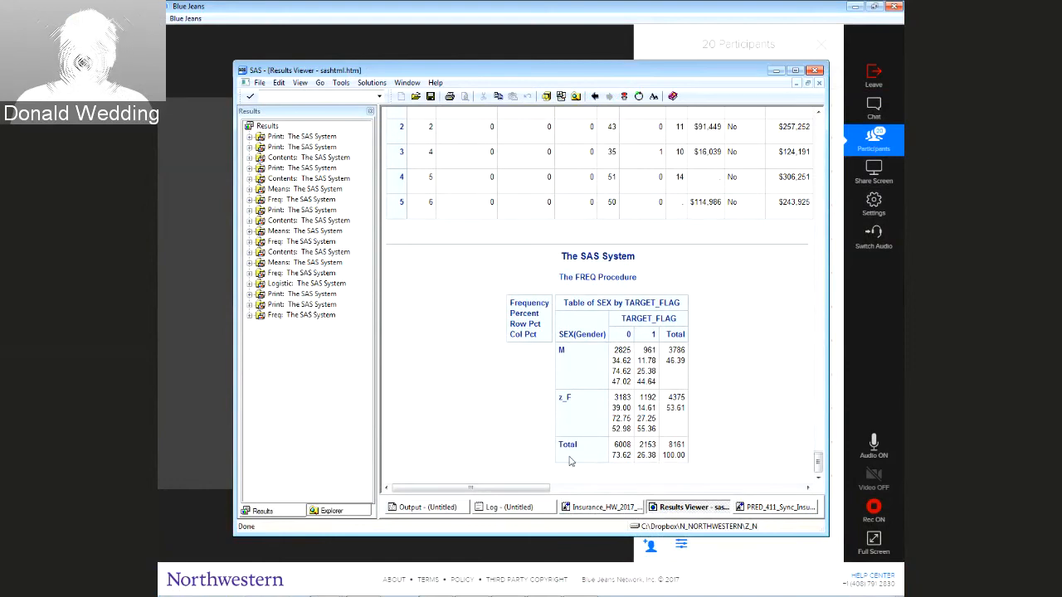
Compare the overall TARGET_FLAG 1 percentage with the row percentages for M and z_F in the SEX by TARGET_FLAG table
{"action": "left_click_drag", "start_coordinate": [636, 455], "coordinate": [657, 455]}
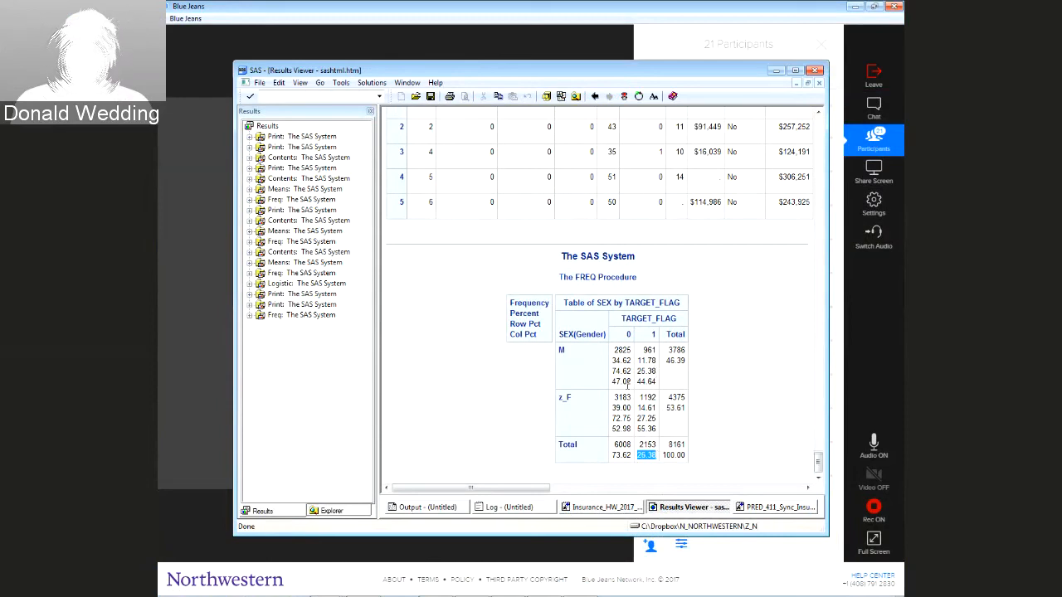
{"action": "left_click_drag", "start_coordinate": [612, 372], "coordinate": [635, 375]}
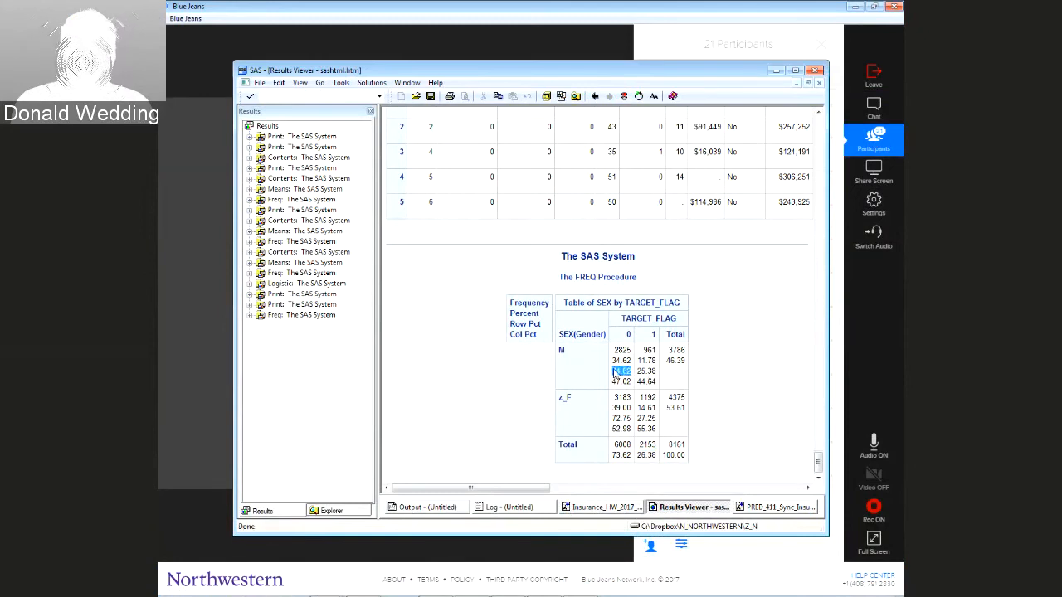
{"action": "left_click", "coordinate": [615, 374]}
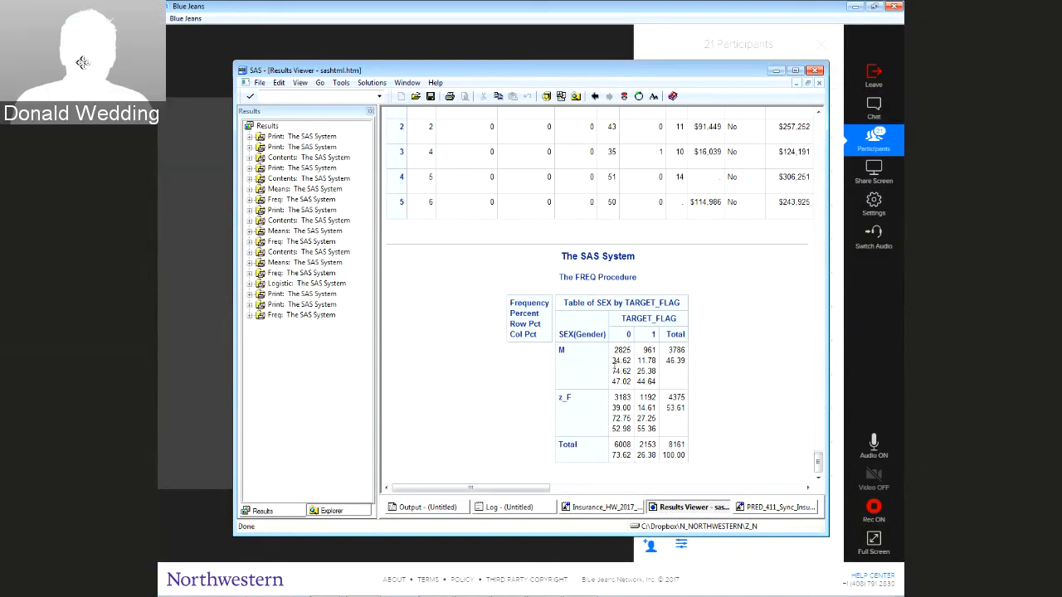
{"action": "left_click_drag", "start_coordinate": [613, 371], "coordinate": [654, 372]}
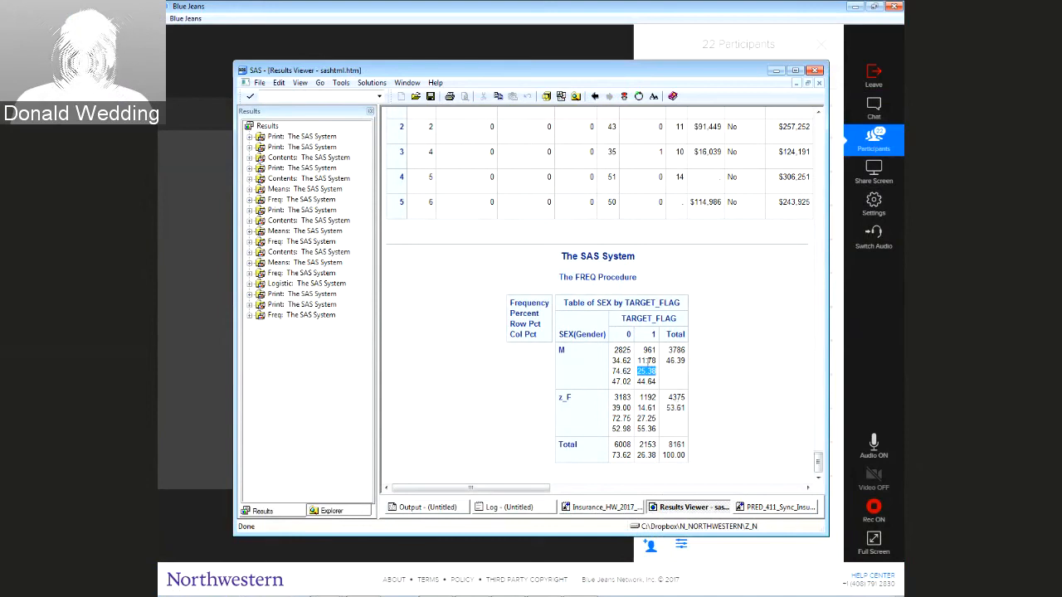
{"action": "left_click_drag", "start_coordinate": [637, 418], "coordinate": [656, 419]}
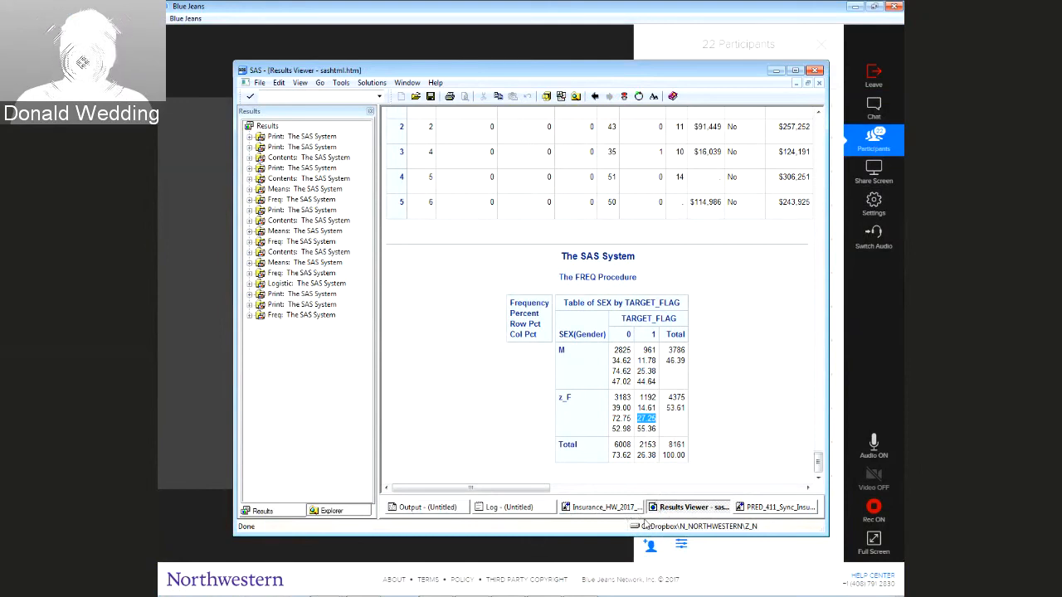
Return to the Insurance_HW program and comment out the SEX*TARGET_FLAG table statement with an asterisk
{"action": "left_click", "coordinate": [608, 511]}
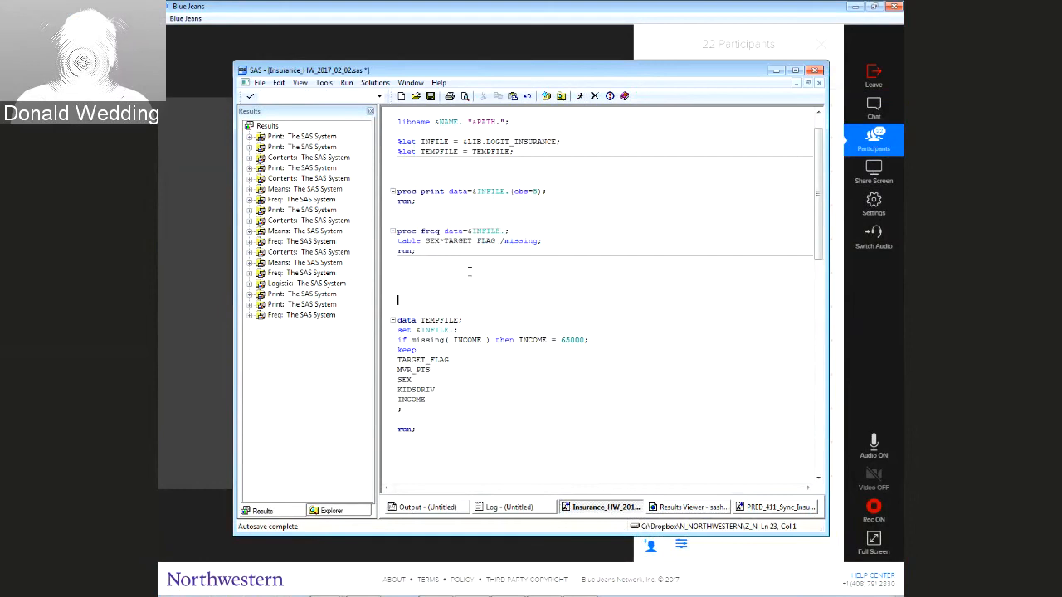
{"action": "key", "text": "Right"}
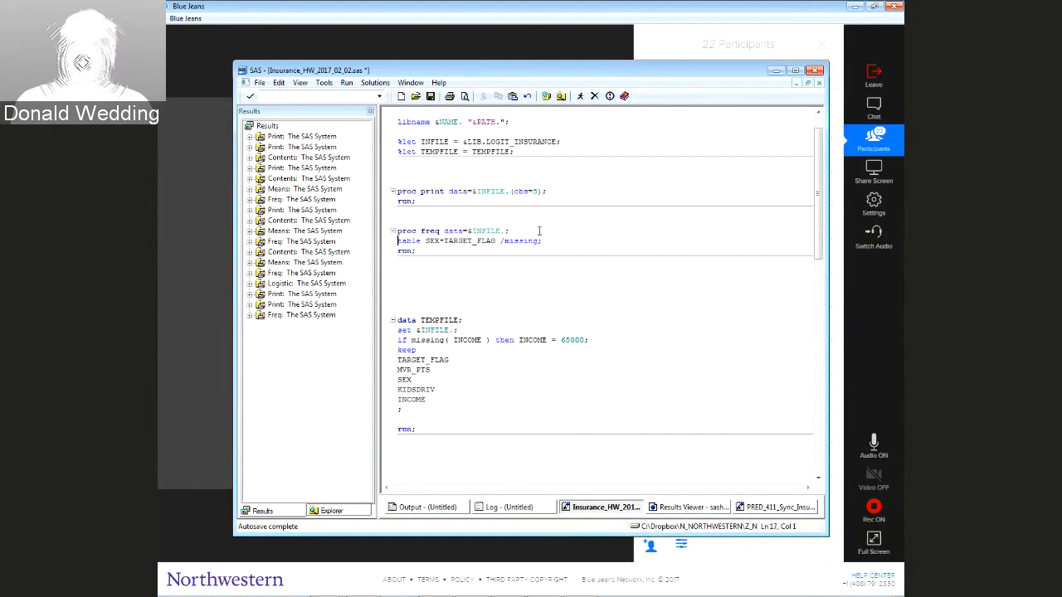
{"action": "type", "text": "*"}
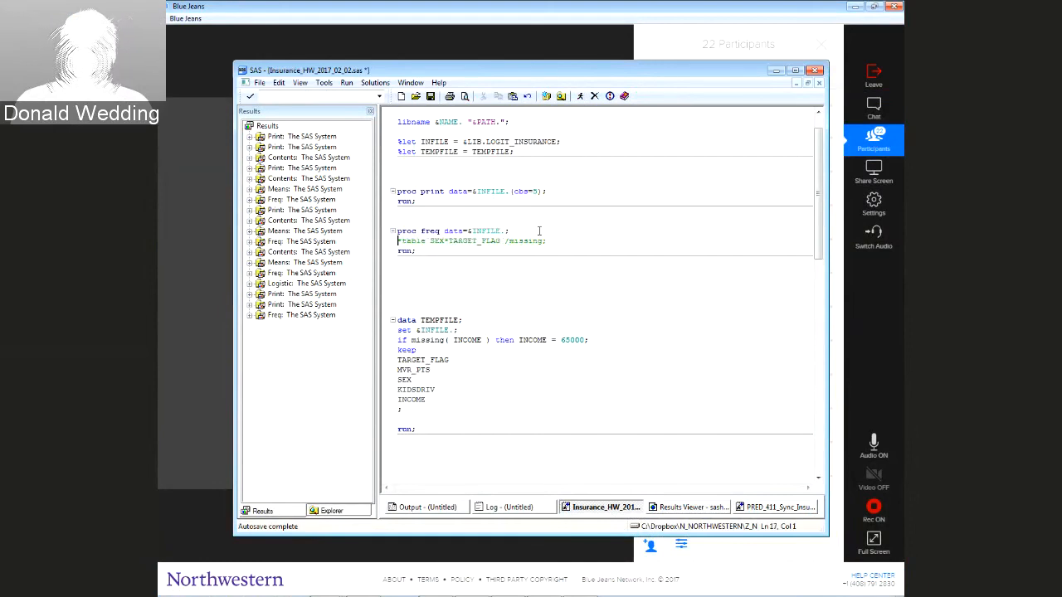
Duplicate the commented-out SEX*TARGET_FLAG table statement on the line below it in the PROC FREQ step
{"action": "key", "text": "shift+Down"}
{"action": "key", "text": "ctrl+c"}
{"action": "key", "text": "ctrl+v"}
{"action": "key", "text": "ctrl+v"}
{"action": "key", "text": "Up"}
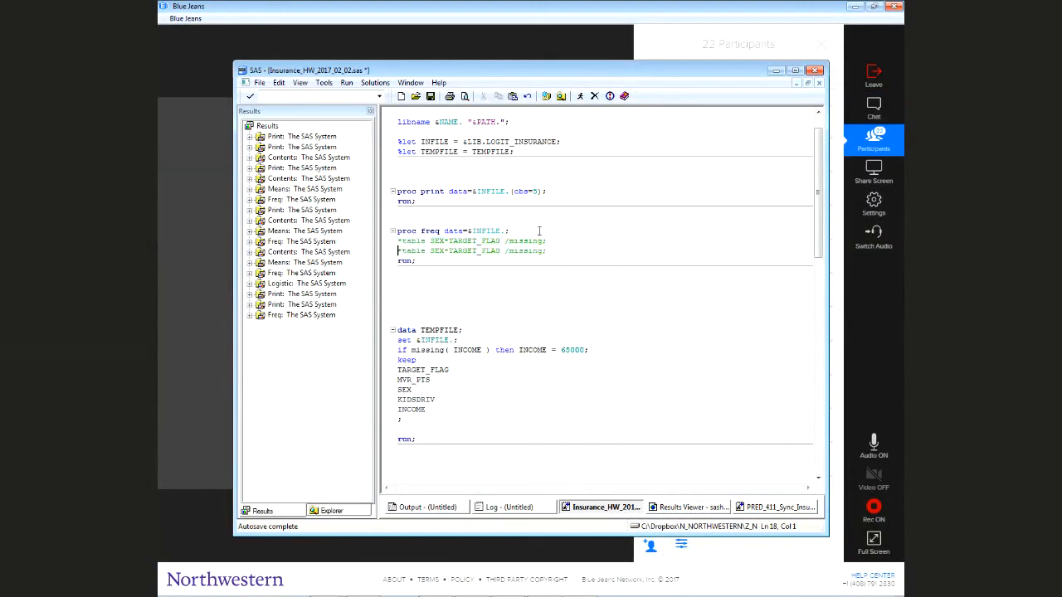
Uncomment the duplicated statement and replace SEX with EDUCATION so it reads "table EDUCATION*TARGET_FLAG /missing;"
{"action": "key", "text": "Delete"}
{"action": "key", "text": "Right"}
{"action": "key", "text": "Right"}
{"action": "key", "text": "Right"}
{"action": "key", "text": "Right"}
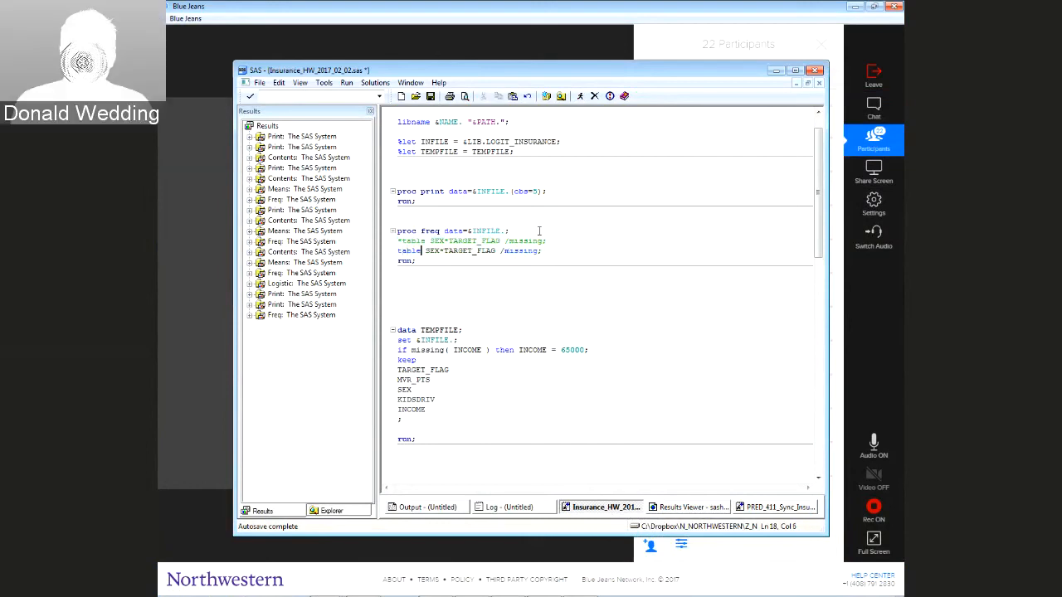
{"action": "key", "text": "Delete"}
{"action": "key", "text": "Delete"}
{"action": "key", "text": "Delete"}
{"action": "type", "text": "ED"}
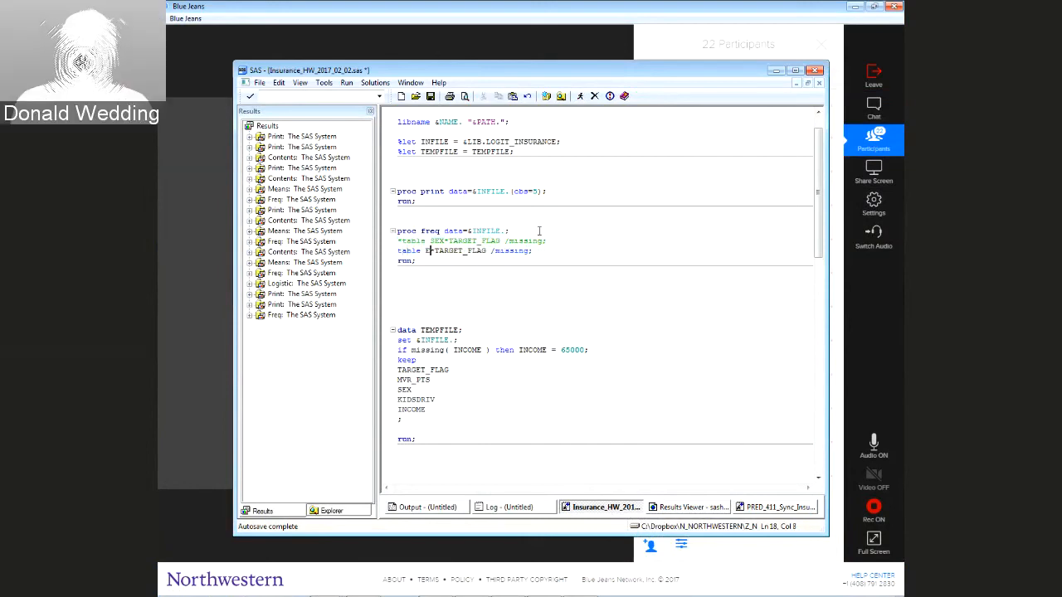
{"action": "type", "text": "UCATION"}
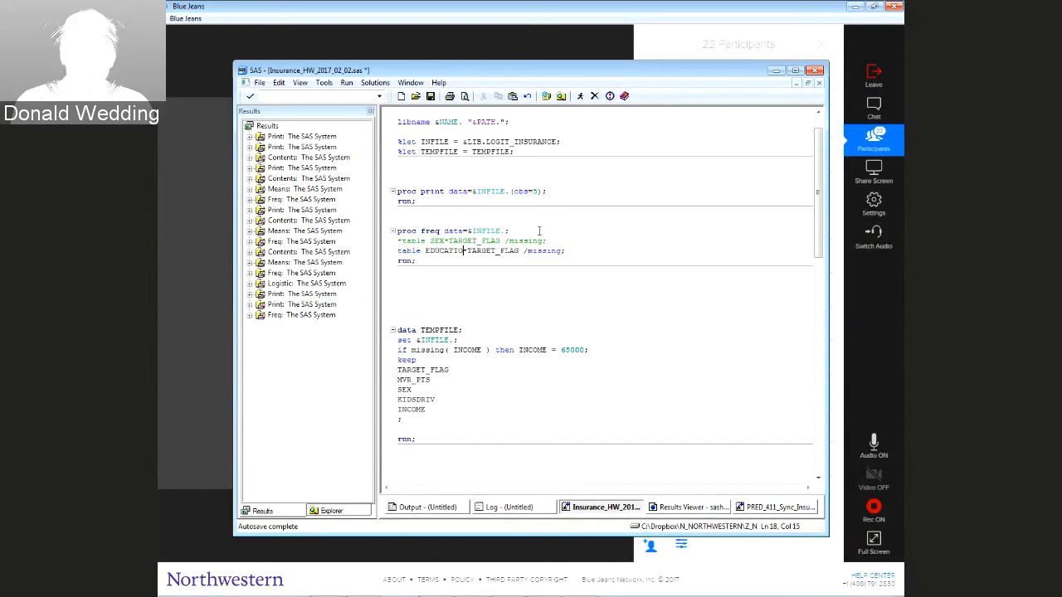
Submit only the PROC FREQ step containing the EDUCATION*TARGET_FLAG table
{"action": "key", "text": "Up"}
{"action": "key", "text": "shift+Down"}
{"action": "key", "text": "shift+Down"}
{"action": "key", "text": "shift+Down"}
{"action": "key", "text": "shift+Down"}
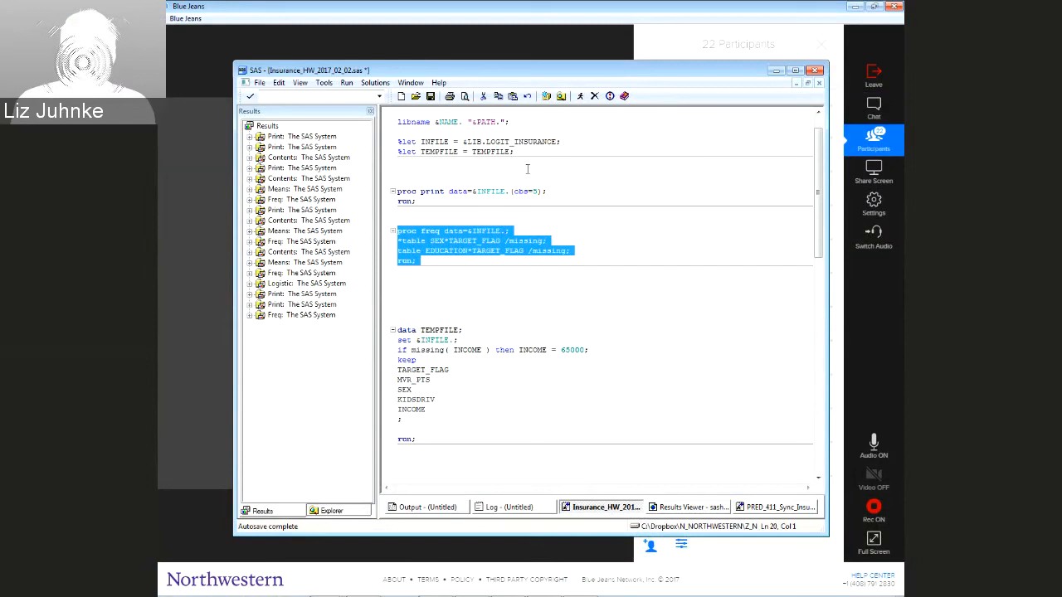
{"action": "left_click", "coordinate": [581, 97]}
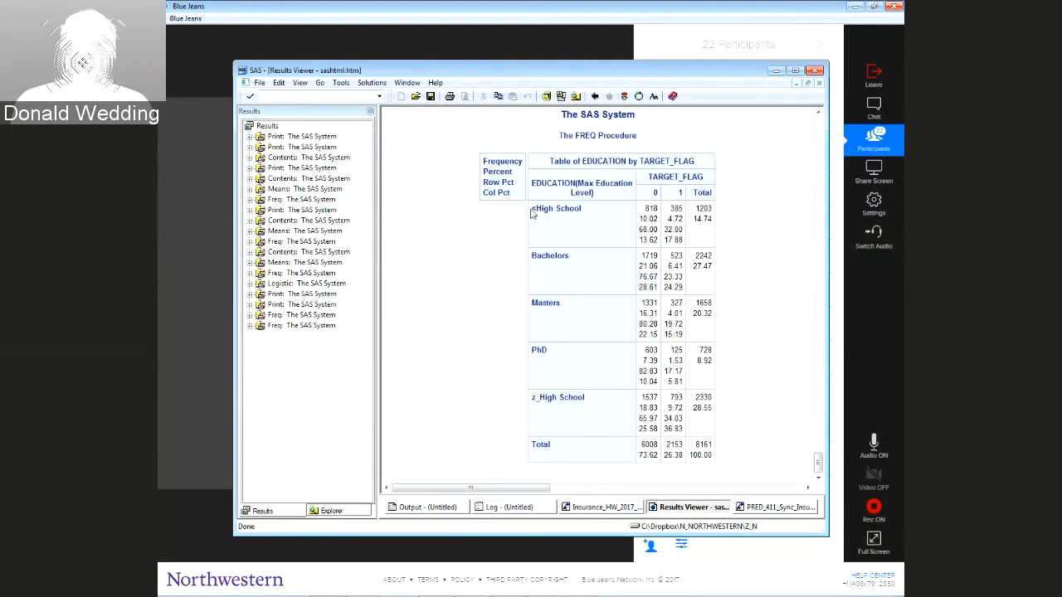
Compare the TARGET_FLAG 1 row percentages for <High School, PhD and Bachelors in the EDUCATION by TARGET_FLAG table
{"action": "left_click_drag", "start_coordinate": [664, 229], "coordinate": [685, 229]}
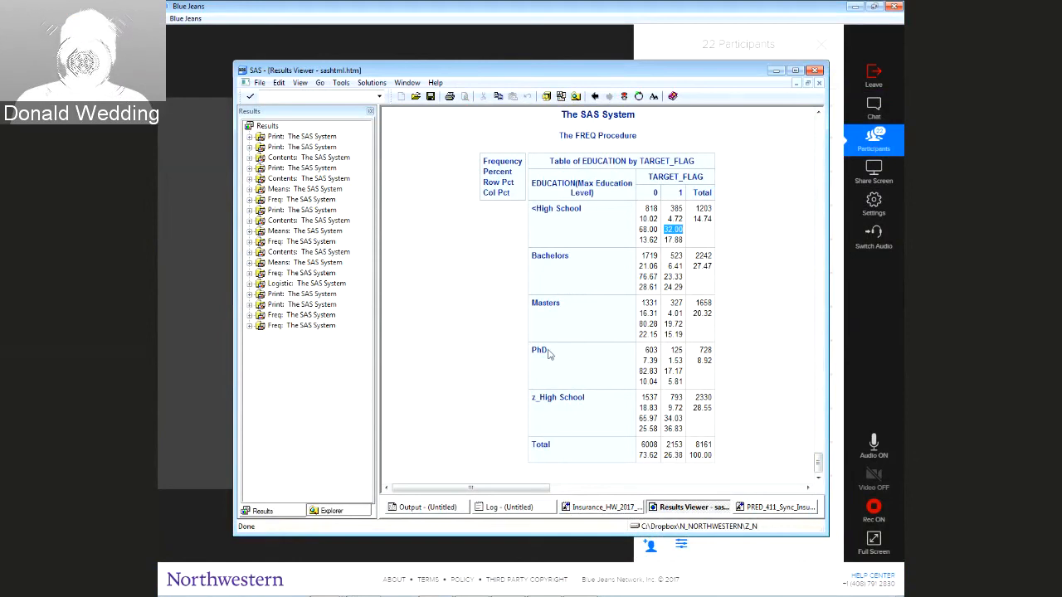
{"action": "left_click_drag", "start_coordinate": [664, 371], "coordinate": [683, 372]}
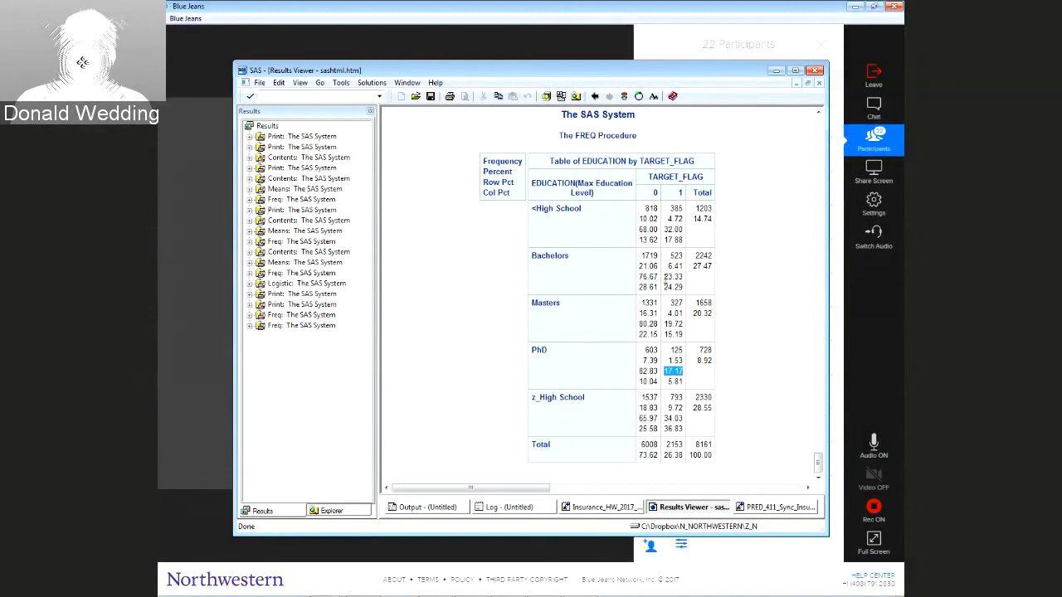
{"action": "double_click", "coordinate": [670, 277]}
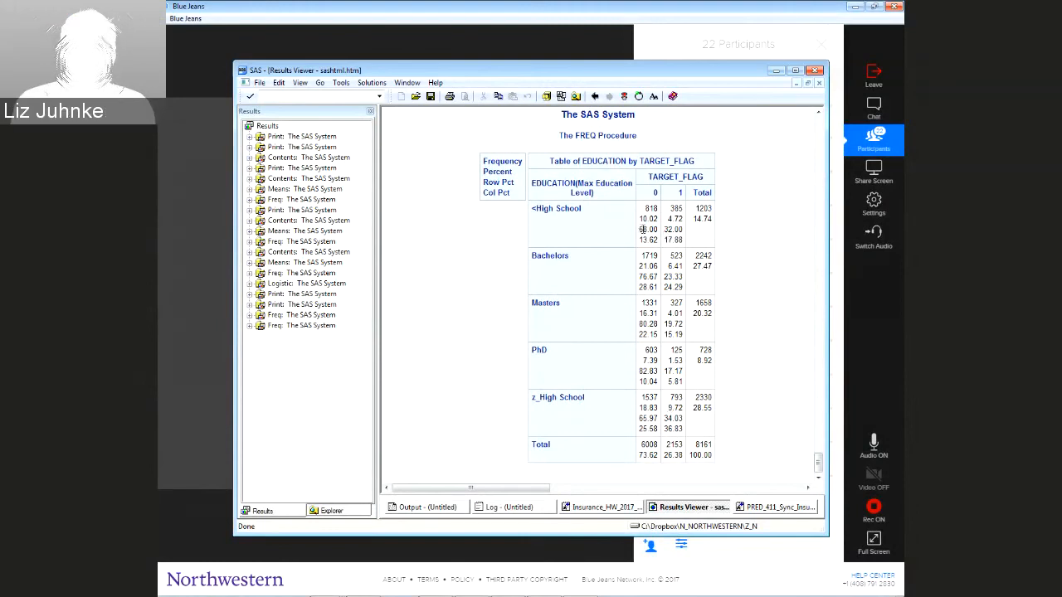
{"action": "left_click_drag", "start_coordinate": [639, 230], "coordinate": [684, 229]}
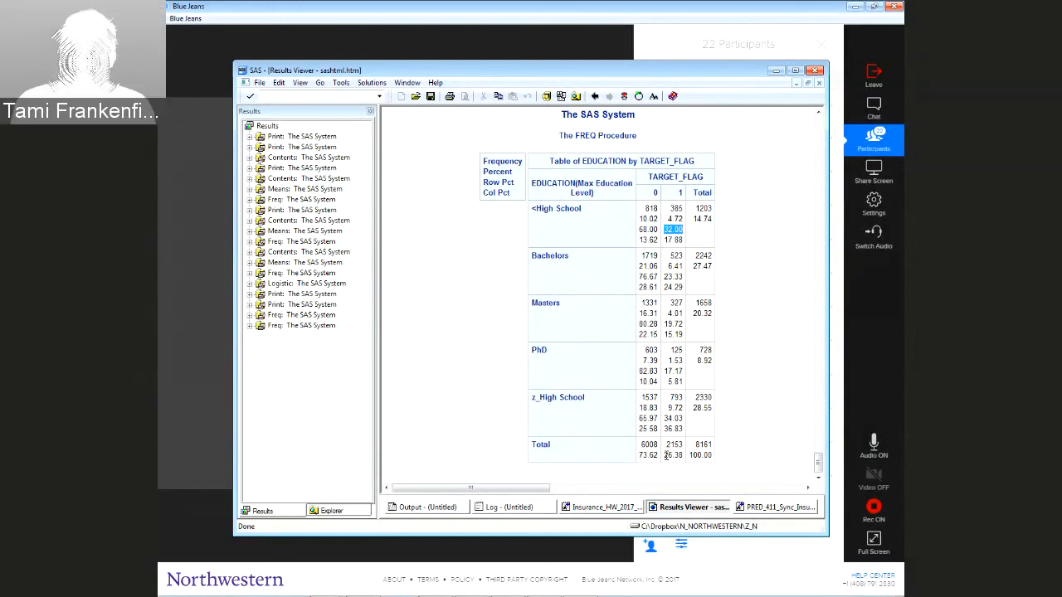
Check the education levels' Row Pct values for TARGET_FLAG 1 against the overall percentage in the Total row
{"action": "left_click", "coordinate": [665, 456]}
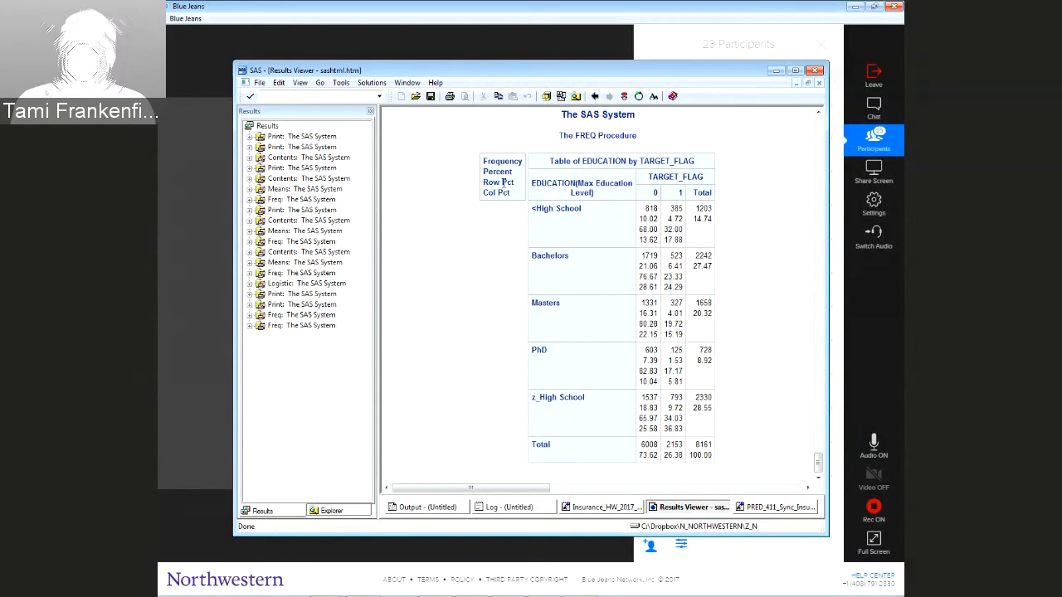
{"action": "left_click_drag", "start_coordinate": [484, 181], "coordinate": [516, 182]}
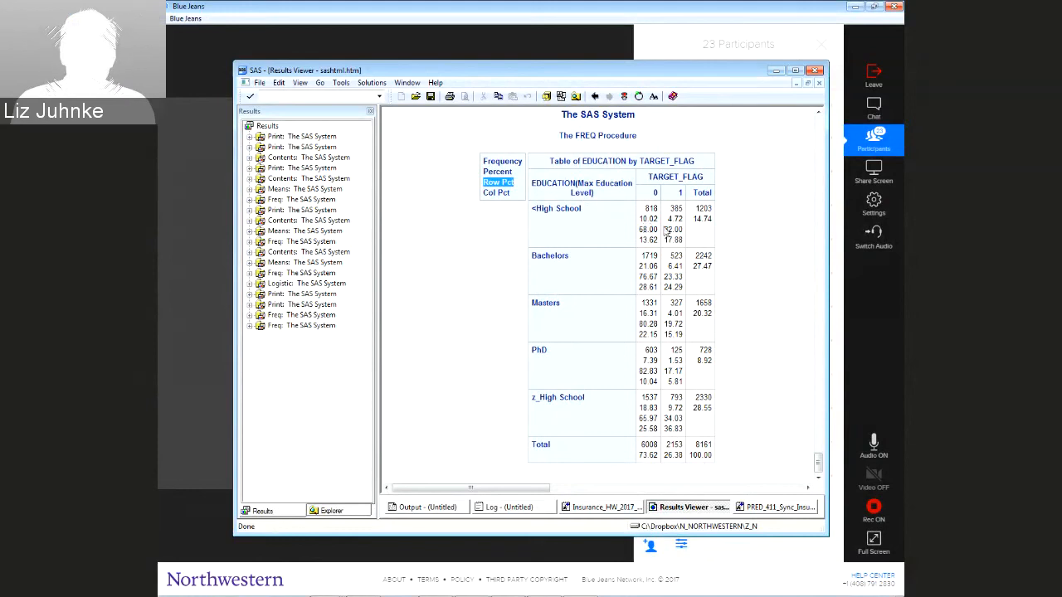
{"action": "left_click_drag", "start_coordinate": [664, 230], "coordinate": [684, 230]}
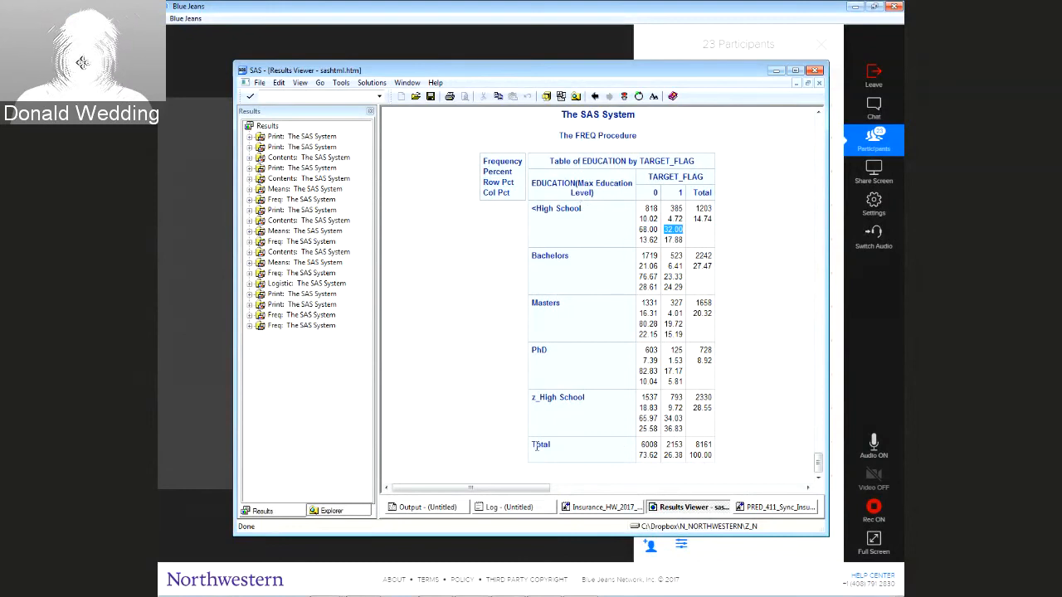
{"action": "left_click_drag", "start_coordinate": [530, 445], "coordinate": [562, 448]}
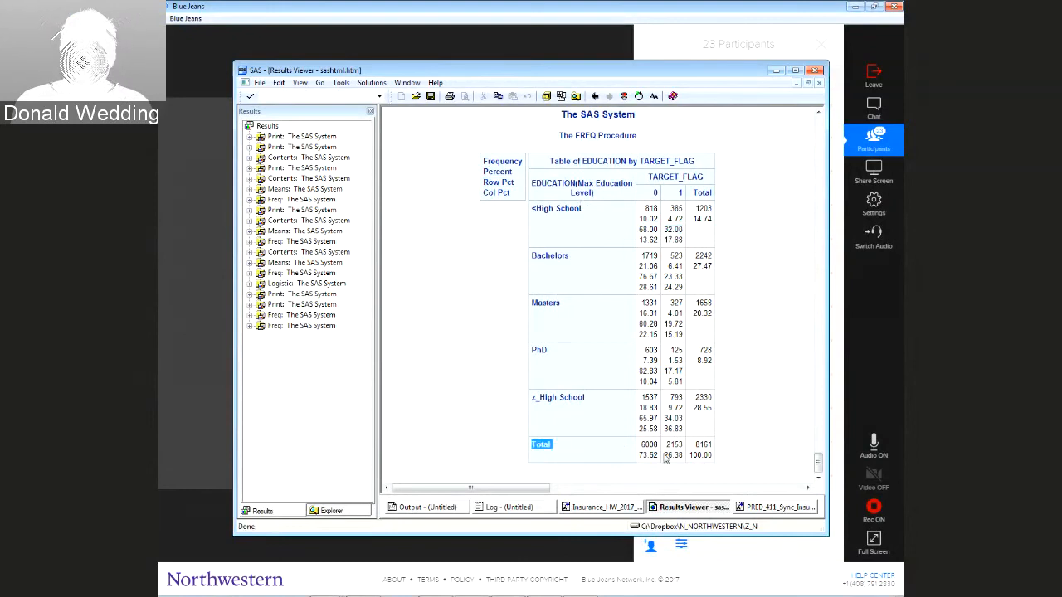
{"action": "left_click_drag", "start_coordinate": [663, 456], "coordinate": [683, 459]}
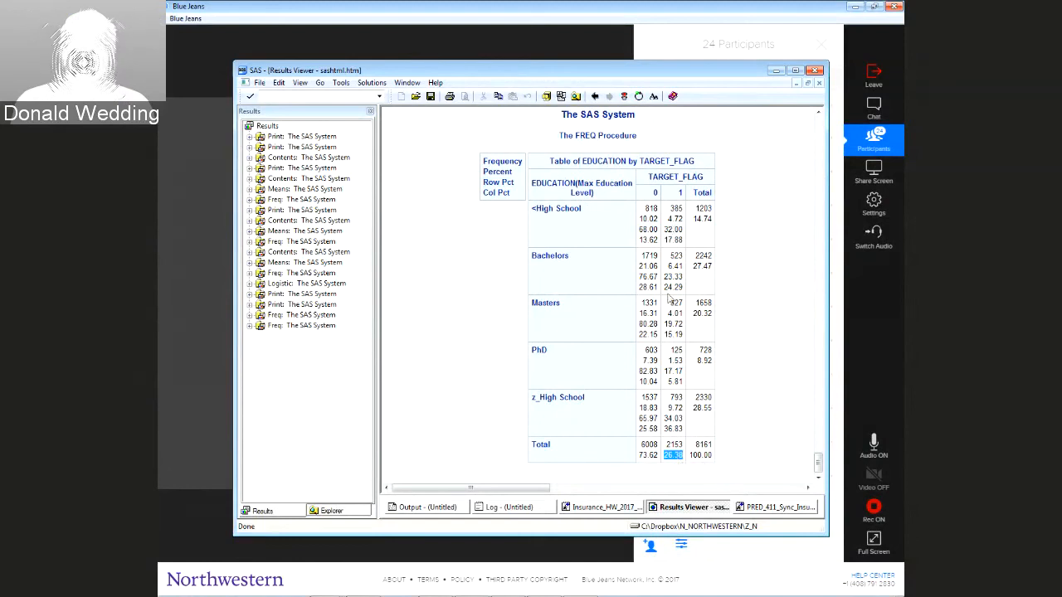
{"action": "left_click", "coordinate": [668, 276]}
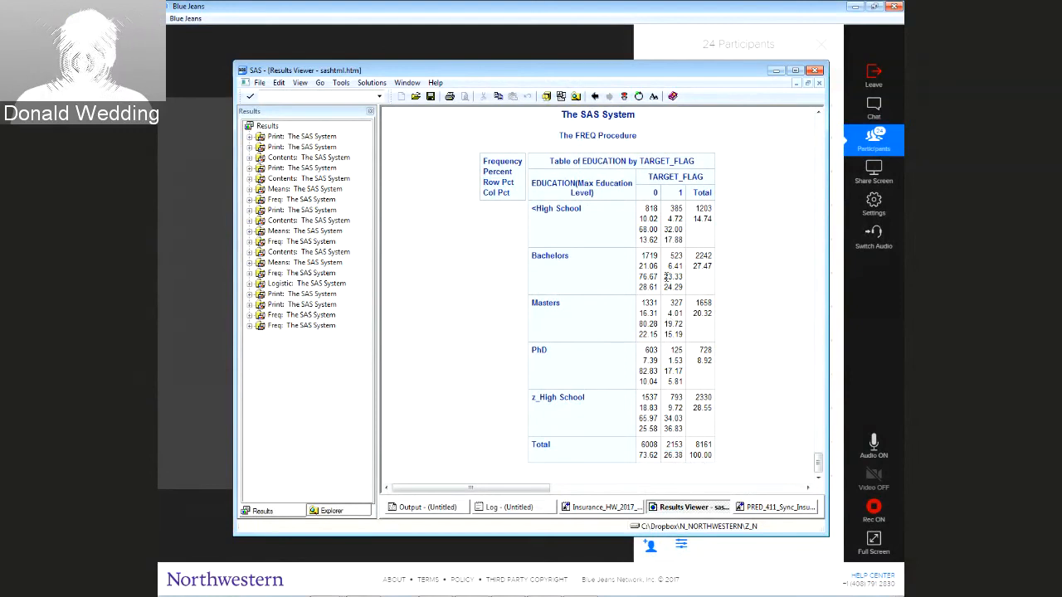
{"action": "double_click", "coordinate": [668, 276]}
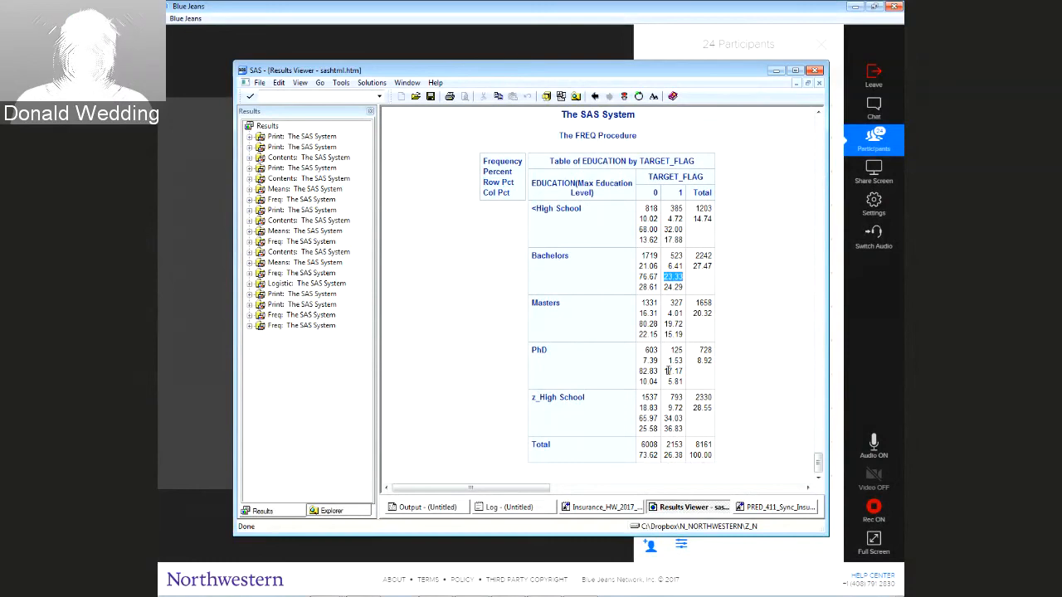
{"action": "left_click_drag", "start_coordinate": [664, 371], "coordinate": [682, 371]}
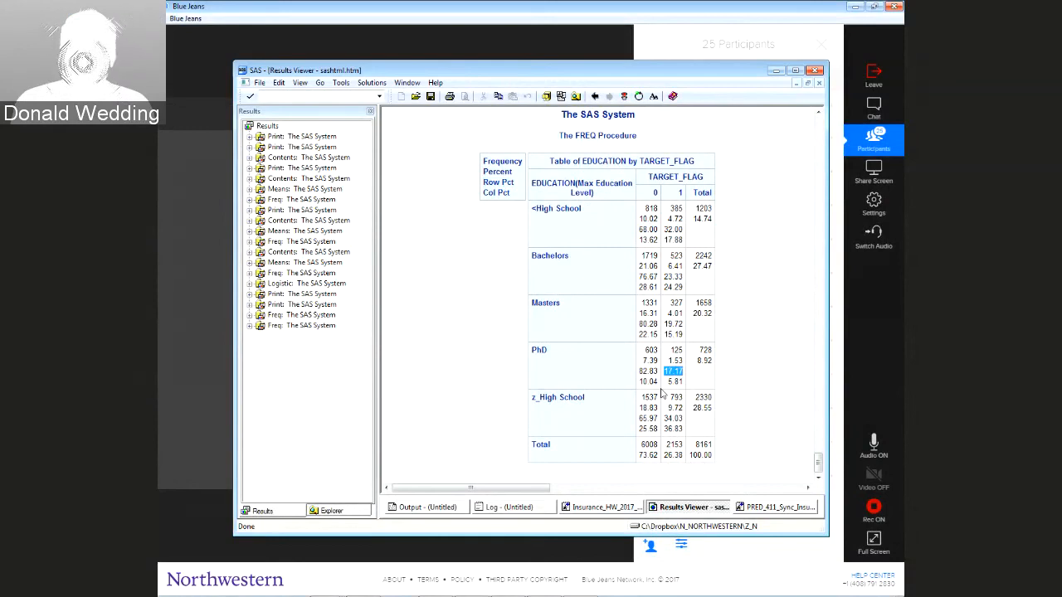
Return to the Insurance_HW program and uncomment the SEX*TARGET_FLAG table statement in PROC FREQ
{"action": "left_click", "coordinate": [609, 507]}
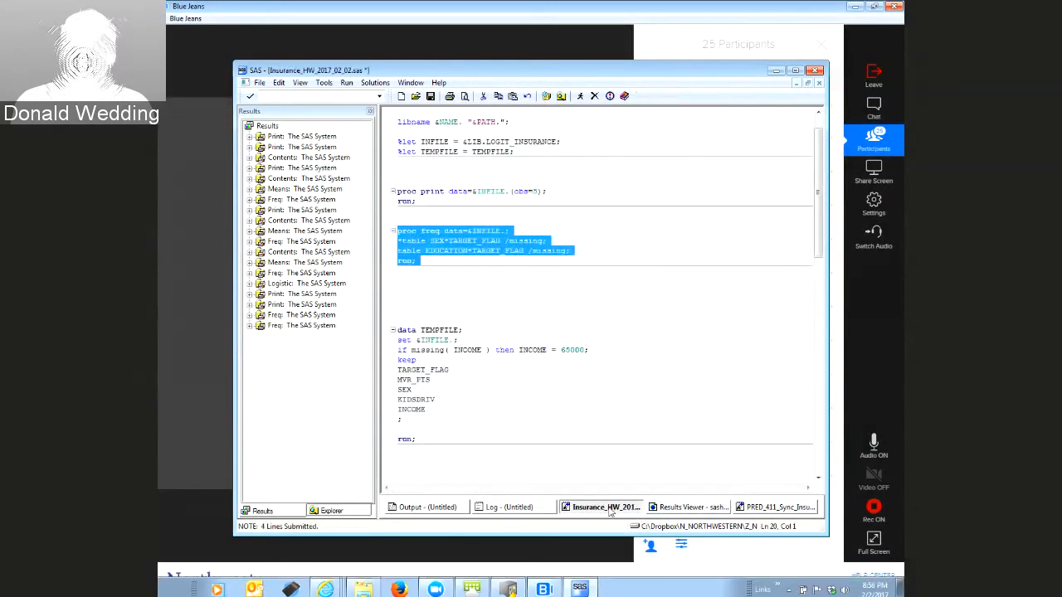
{"action": "scroll", "coordinate": [556, 244], "scroll_direction": "up", "scroll_amount": 1}
{"action": "left_click", "coordinate": [556, 244]}
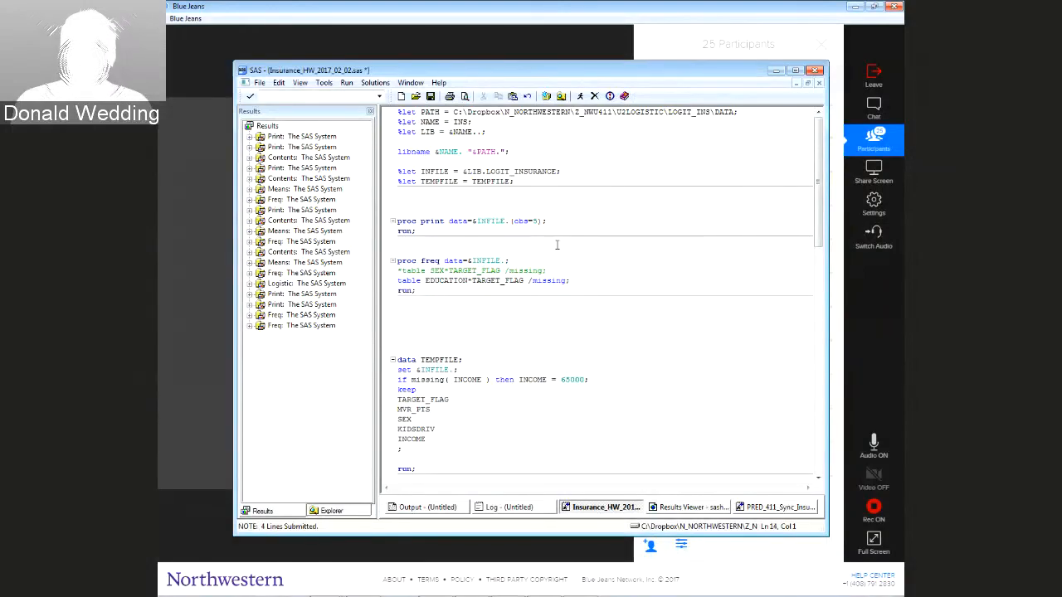
{"action": "key", "text": "Down"}
{"action": "key", "text": "Down"}
{"action": "key", "text": "Delete"}
{"action": "key", "text": "Up"}
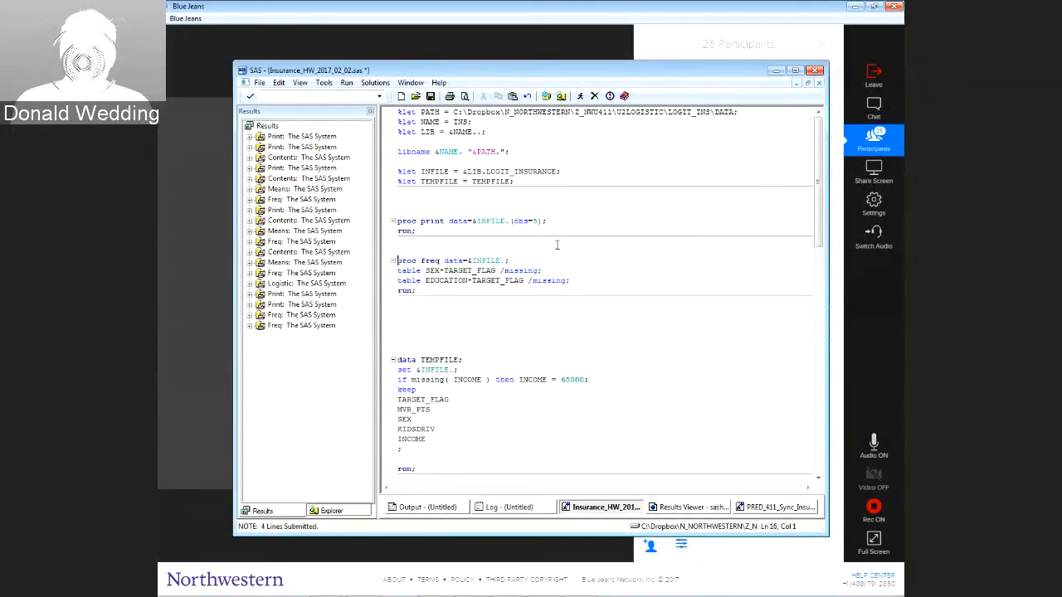
Add "table RED_CAR*TARGET_FLAG /missing;" below the EDUCATION table statement, reusing that statement's ending
{"action": "key", "text": "shift+Down"}
{"action": "key", "text": "Down"}
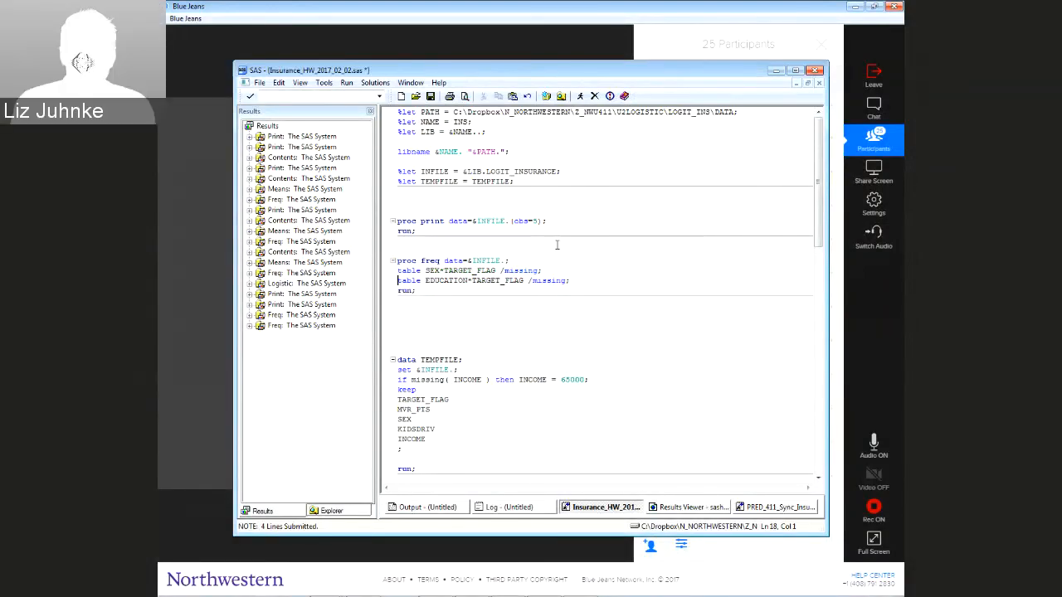
{"action": "key", "text": "End"}
{"action": "key", "text": "Return"}
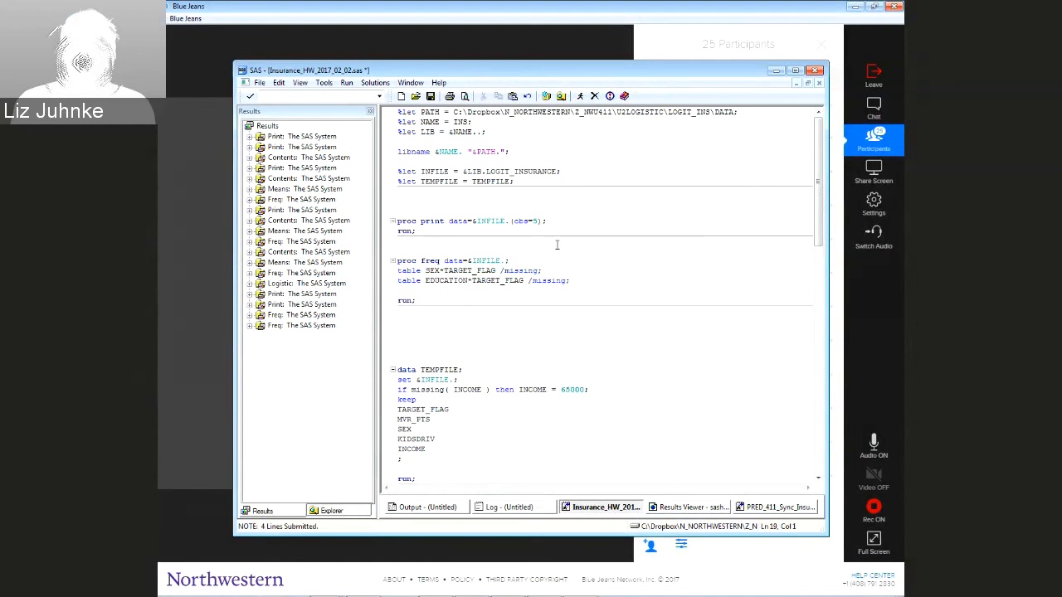
{"action": "type", "text": "table "}
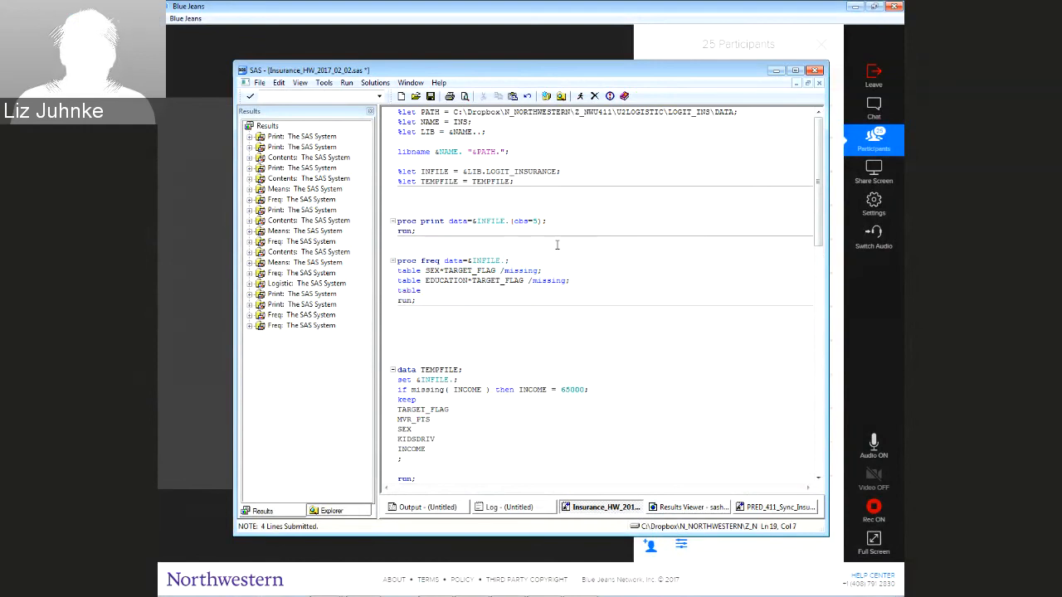
{"action": "type", "text": "RED_CAR"}
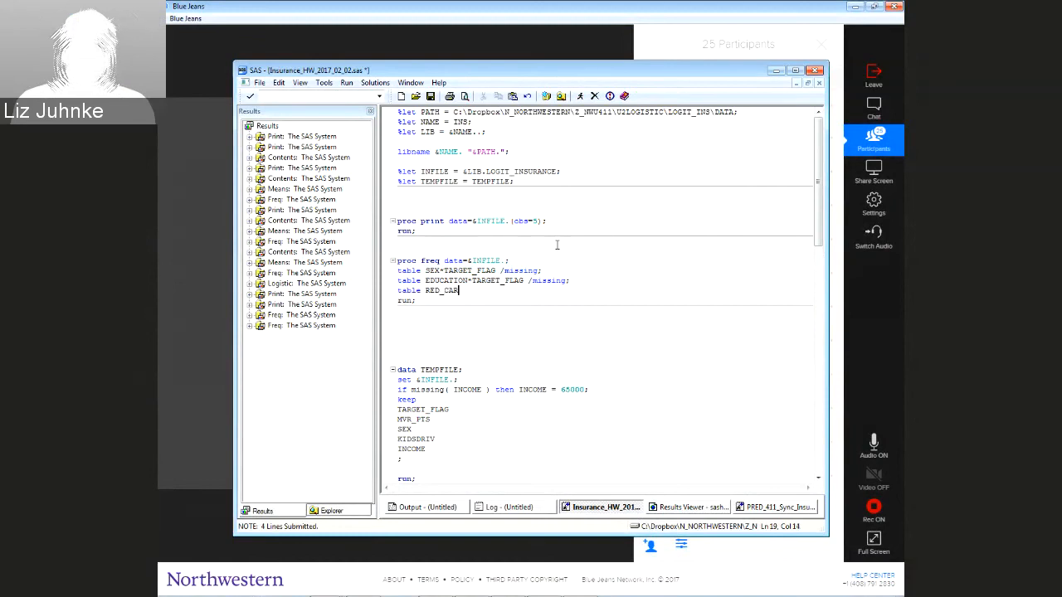
{"action": "key", "text": "shift+End"}
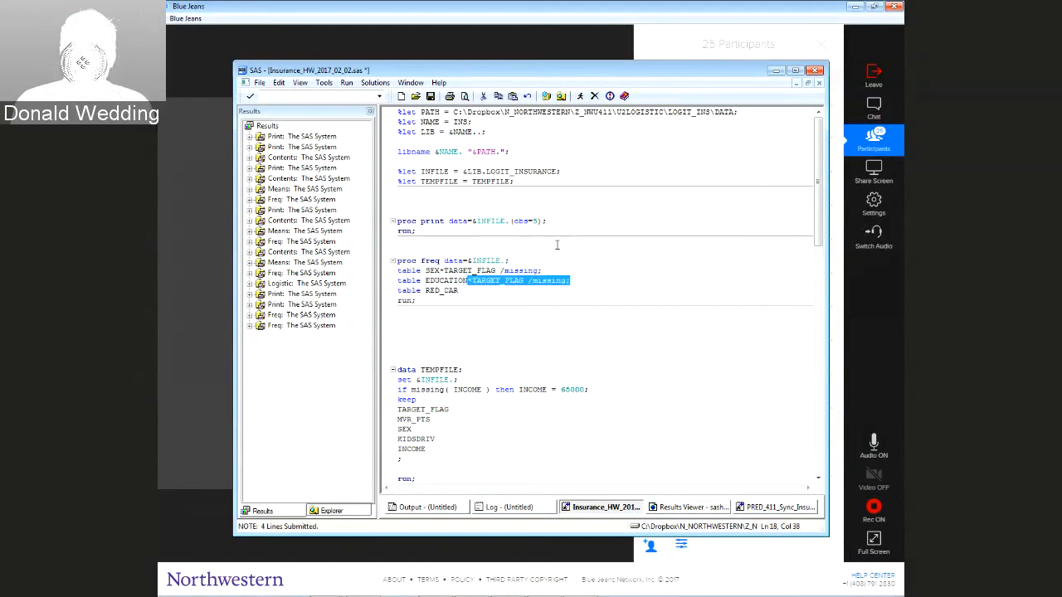
{"action": "key", "text": "ctrl+c"}
{"action": "key", "text": "Down"}
{"action": "key", "text": "ctrl+v"}
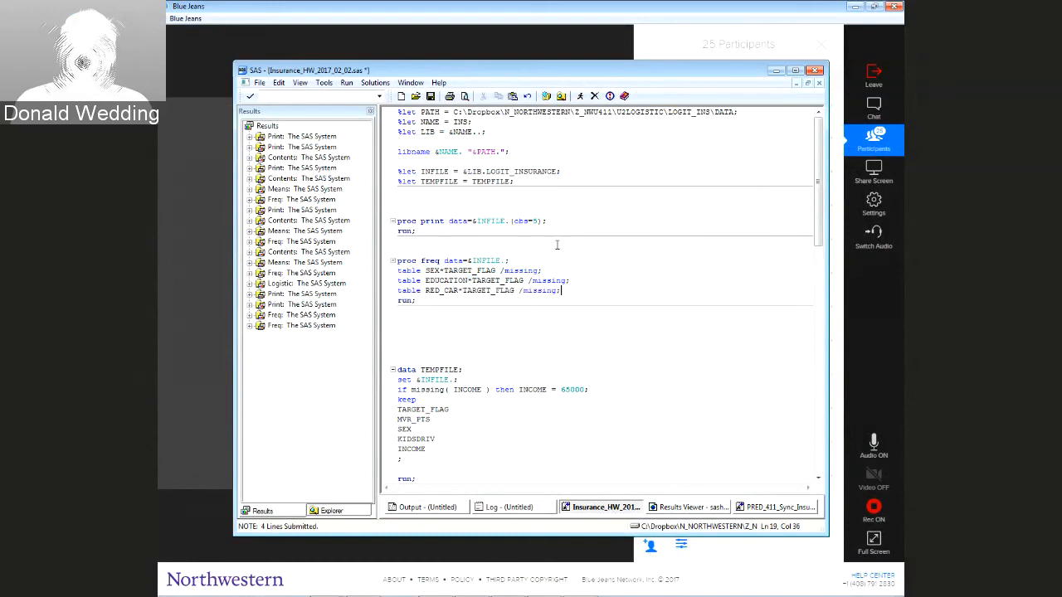
Submit only the PROC FREQ step with the SEX, EDUCATION and RED_CAR tables
{"action": "left_click", "coordinate": [431, 249]}
{"action": "key", "text": "shift+Down"}
{"action": "key", "text": "shift+Down"}
{"action": "key", "text": "shift+Down"}
{"action": "key", "text": "shift+Down"}
{"action": "key", "text": "shift+Down"}
{"action": "key", "text": "shift+Down"}
{"action": "key", "text": "shift+Down"}
{"action": "key", "text": "shift+Down"}
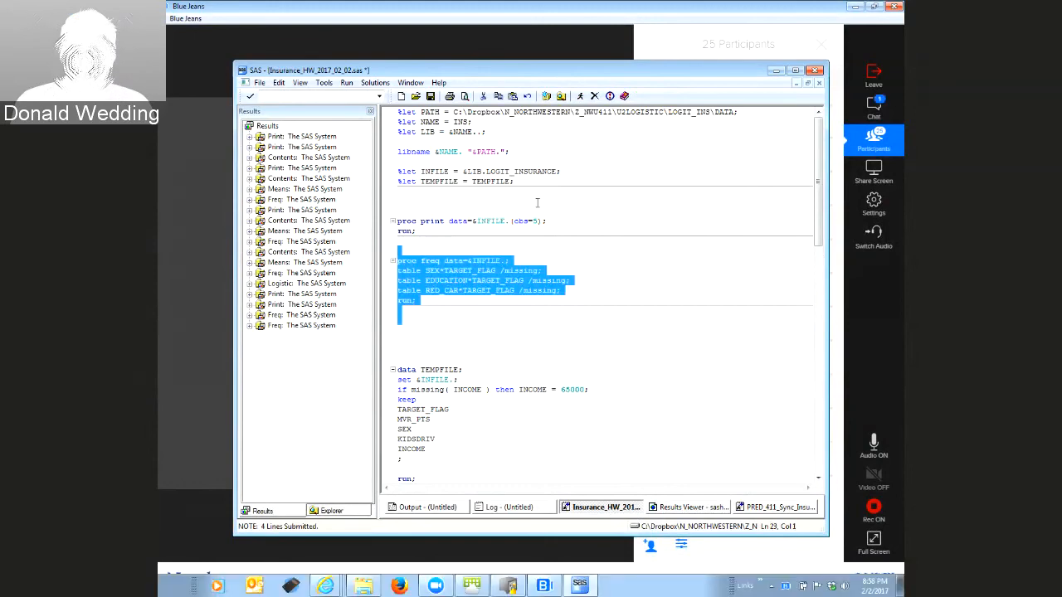
{"action": "left_click", "coordinate": [580, 97]}
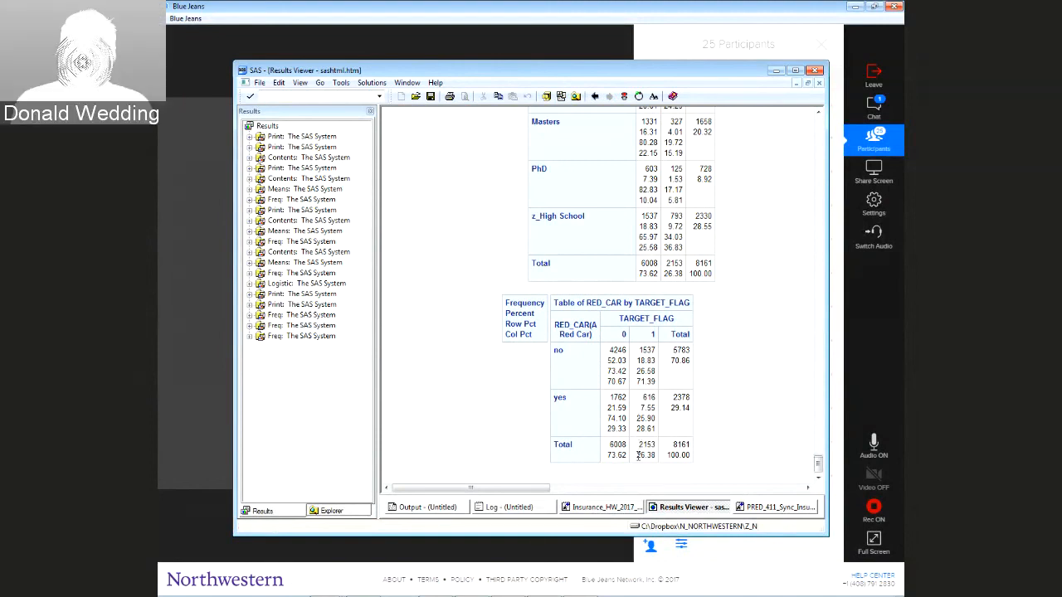
Compare the overall TARGET_FLAG 1 percentage with the row percentage for "yes" in the RED_CAR by TARGET_FLAG table
{"action": "left_click_drag", "start_coordinate": [638, 456], "coordinate": [657, 456]}
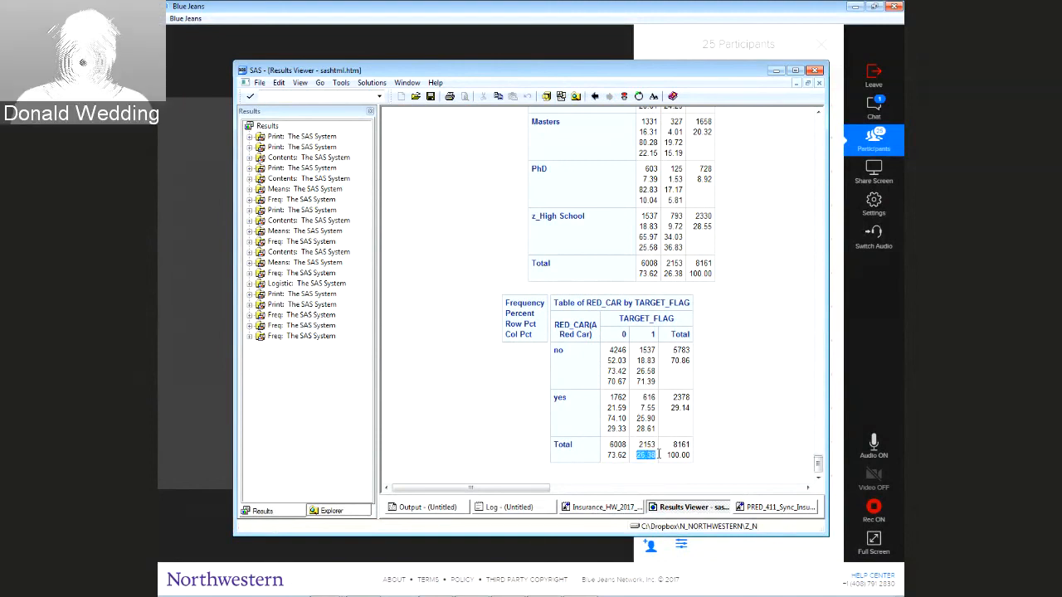
{"action": "left_click", "coordinate": [637, 418]}
{"action": "left_click_drag", "start_coordinate": [637, 419], "coordinate": [656, 419]}
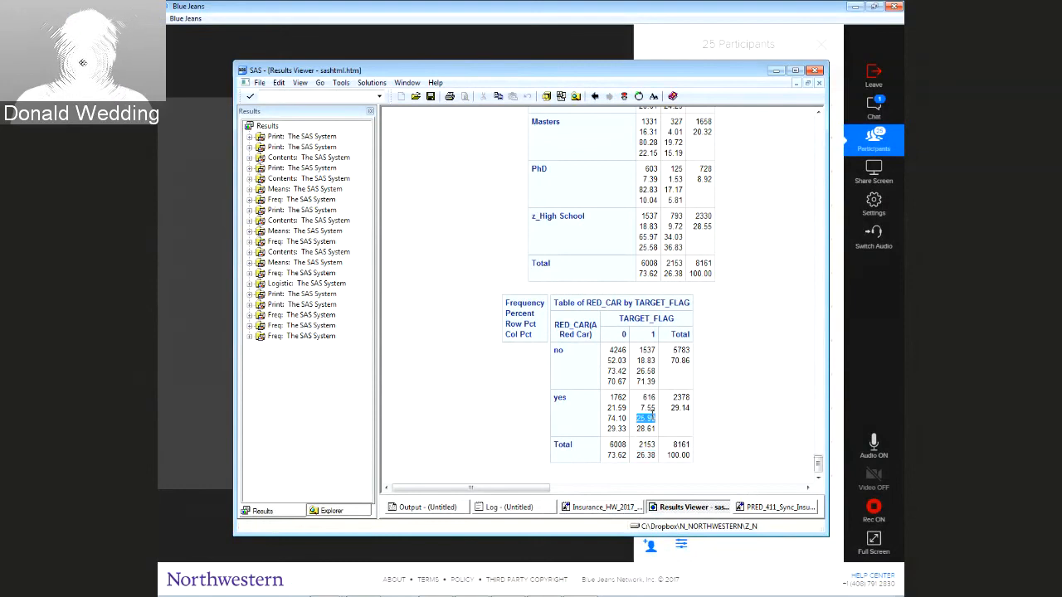
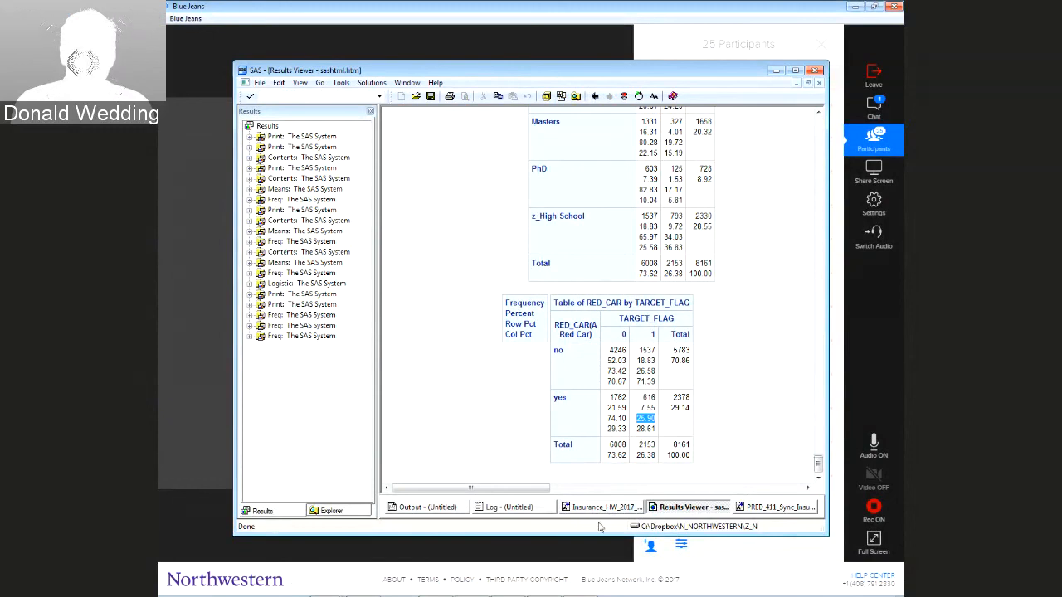
Return to the Insurance_HW program and add "proc means data=&INFILE.;" below the PROC FREQ step, leaving blank lines after it
{"action": "left_click", "coordinate": [479, 334]}
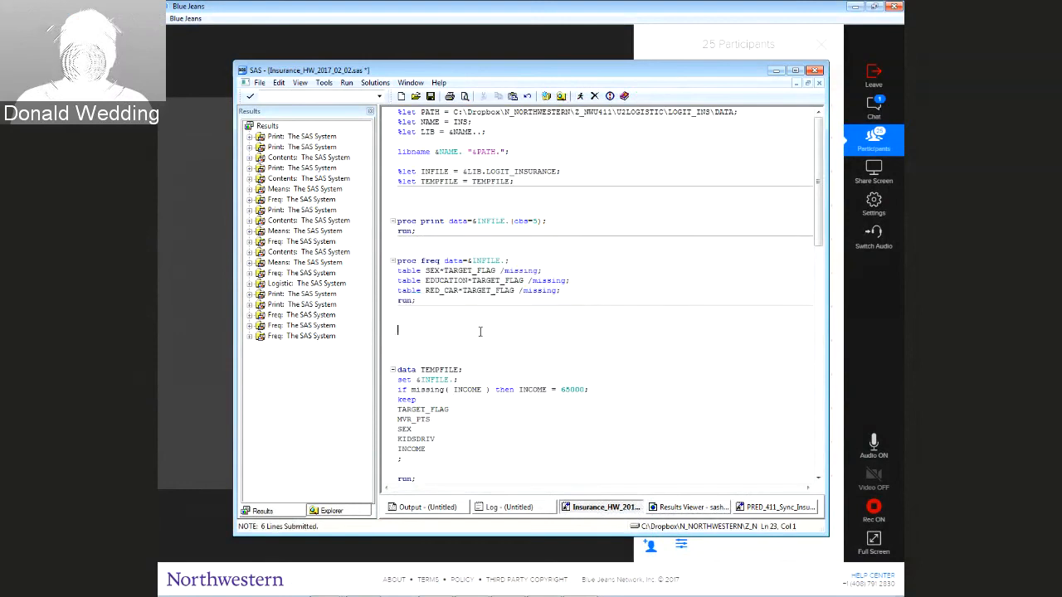
{"action": "key", "text": "Return"}
{"action": "key", "text": "Return"}
{"action": "key", "text": "Return"}
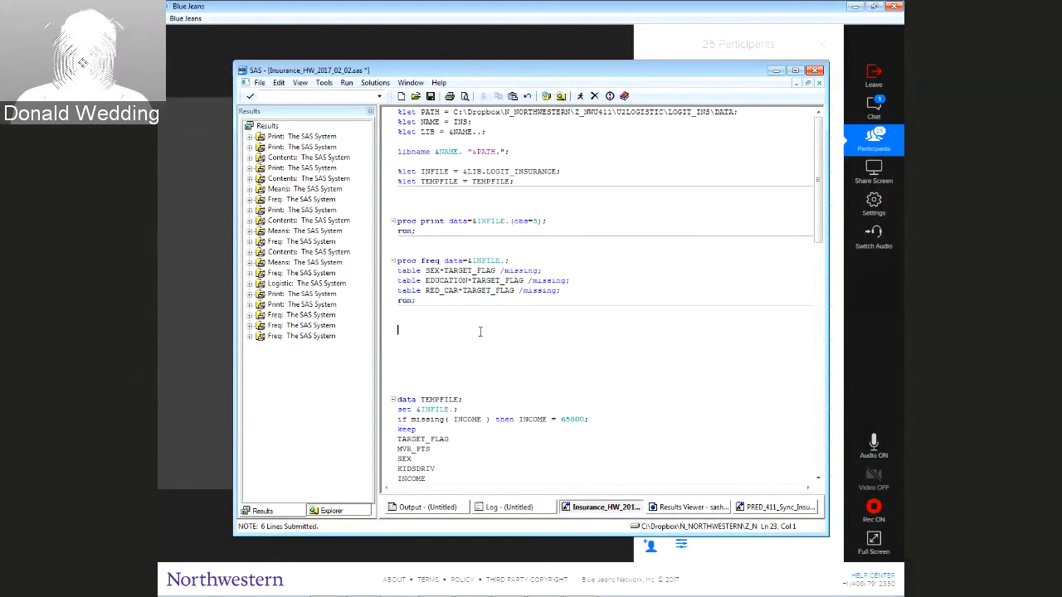
{"action": "type", "text": "proc"}
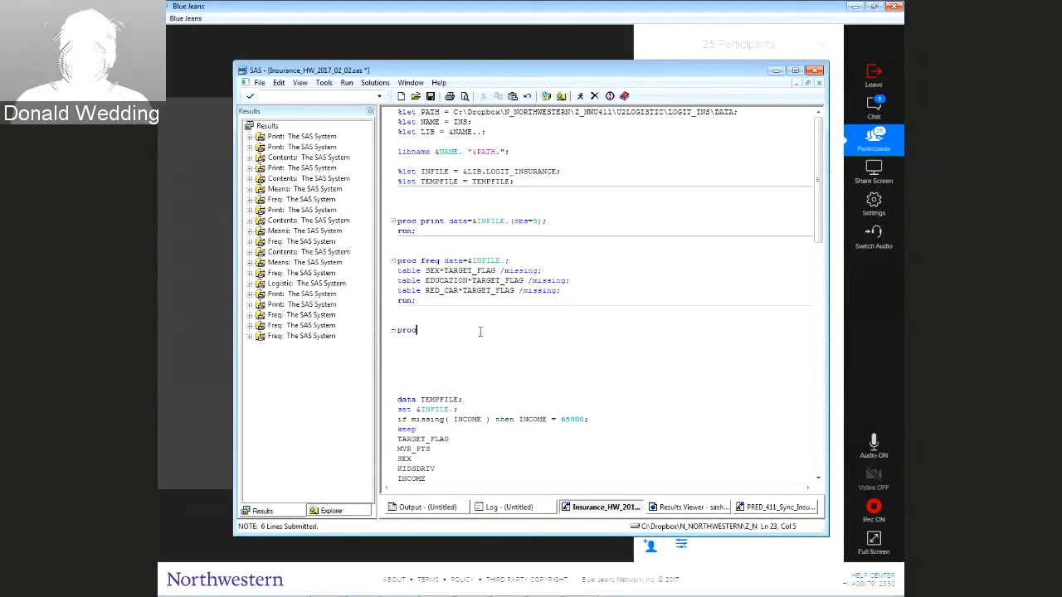
{"action": "type", "text": " means d"}
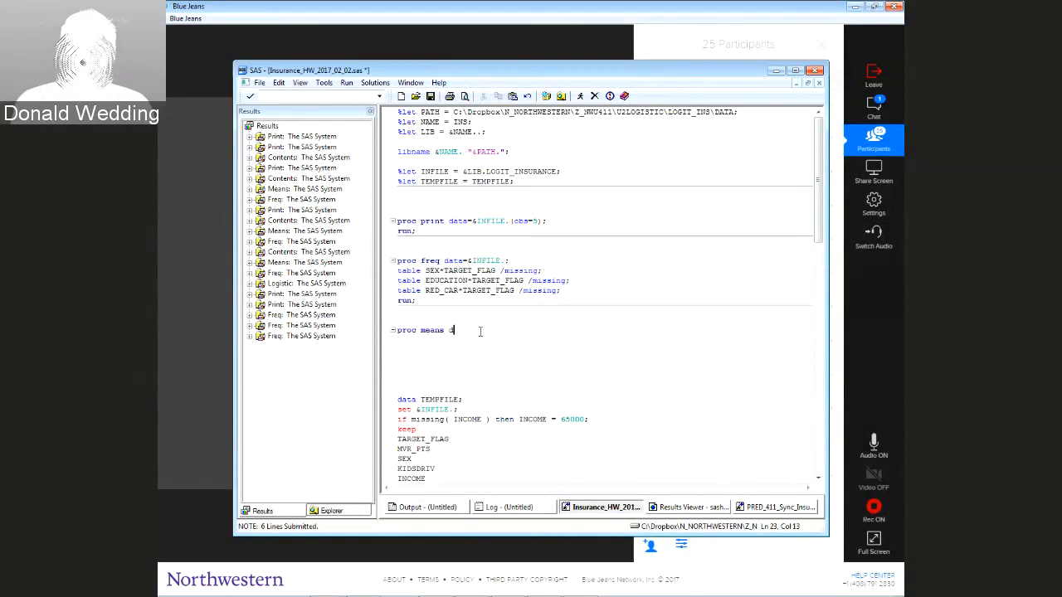
{"action": "type", "text": "ata=&"}
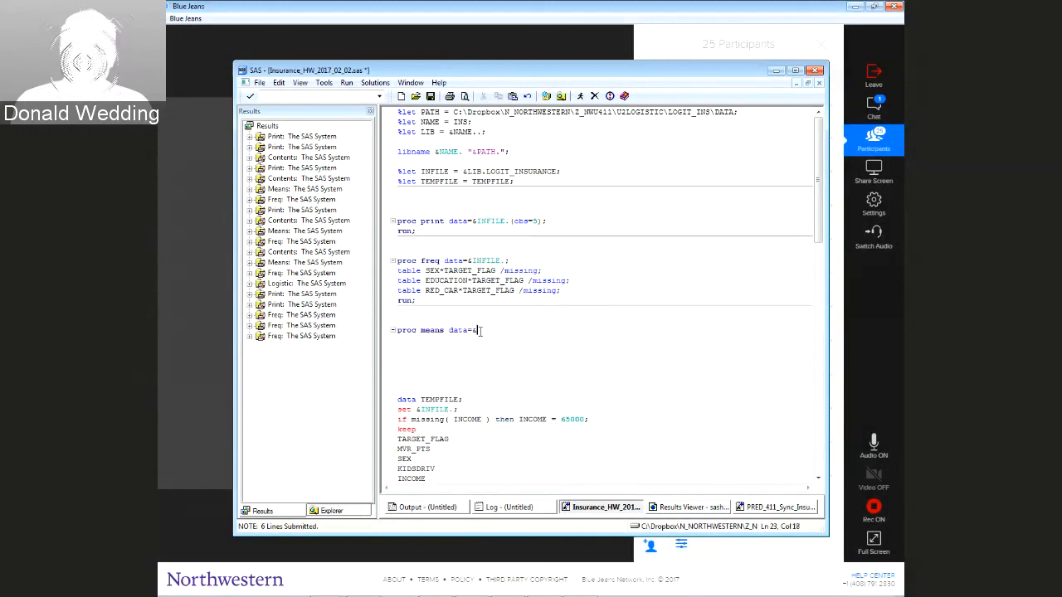
{"action": "type", "text": "INFILE.;"}
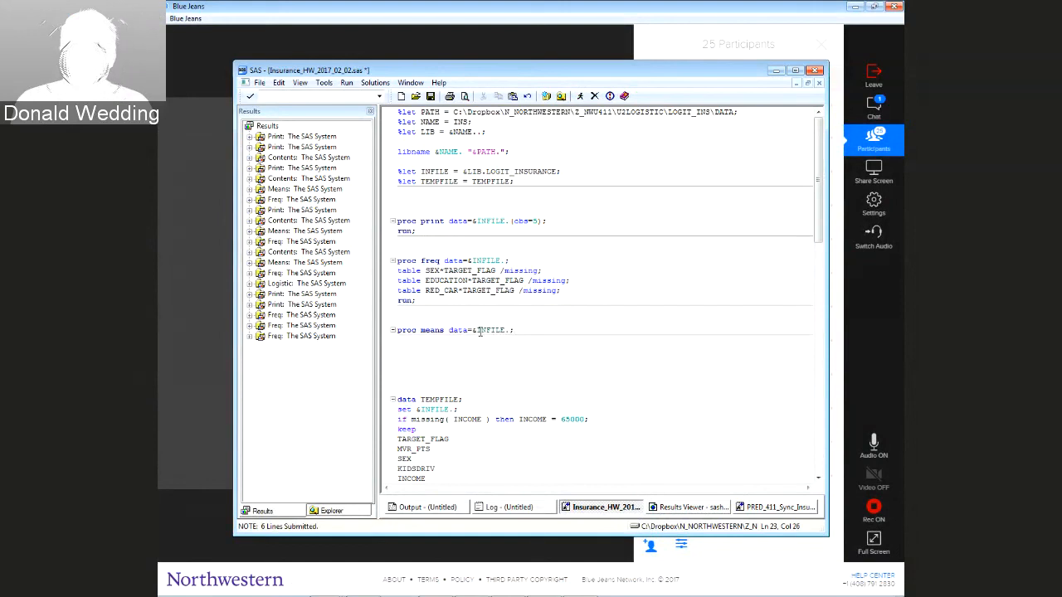
{"action": "key", "text": "Return"}
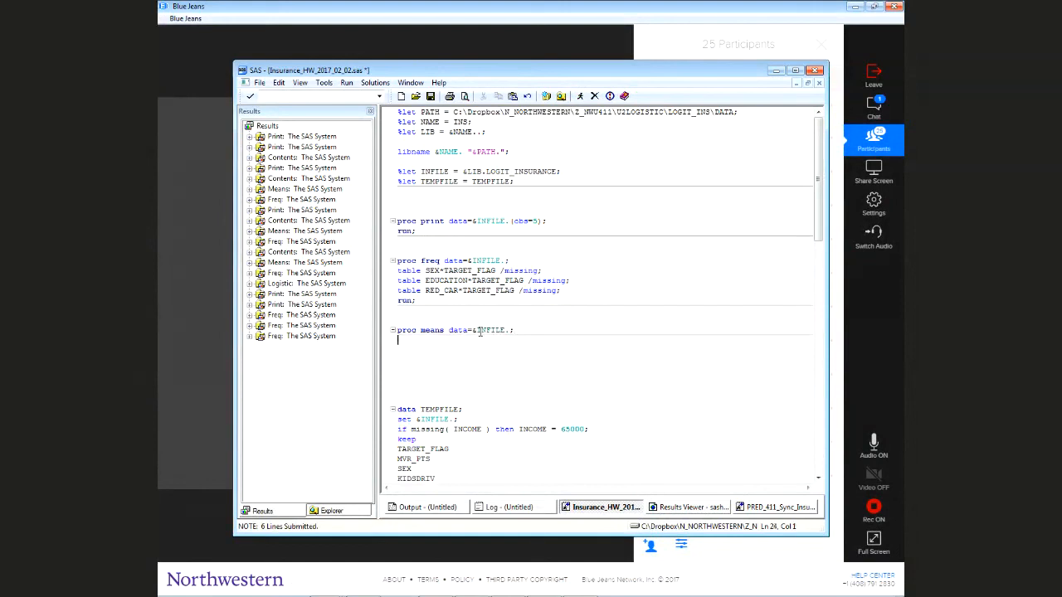
Complete the PROC MEANS step with "class TARGET_FLAG;", "var INCOME;" and "run;"
{"action": "type", "text": "class TARGET"}
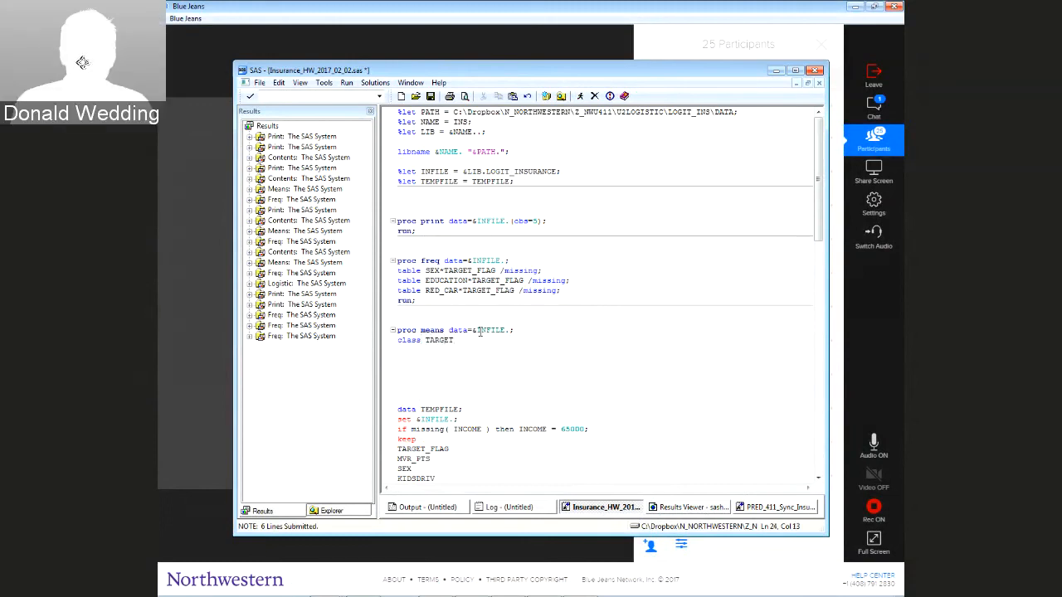
{"action": "type", "text": "_FLAG;"}
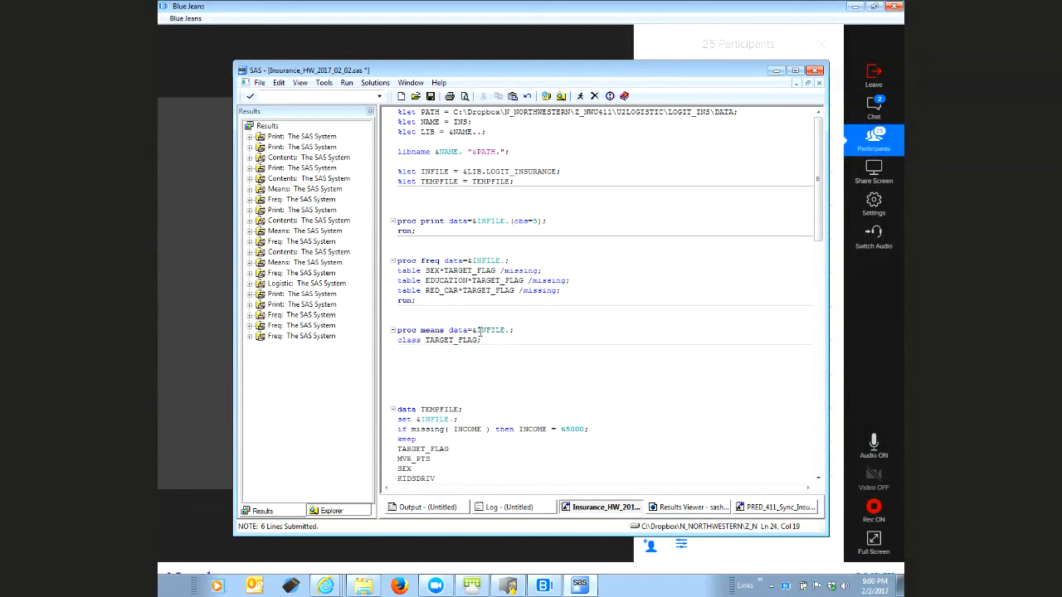
{"action": "key", "text": "Return"}
{"action": "type", "text": "var "}
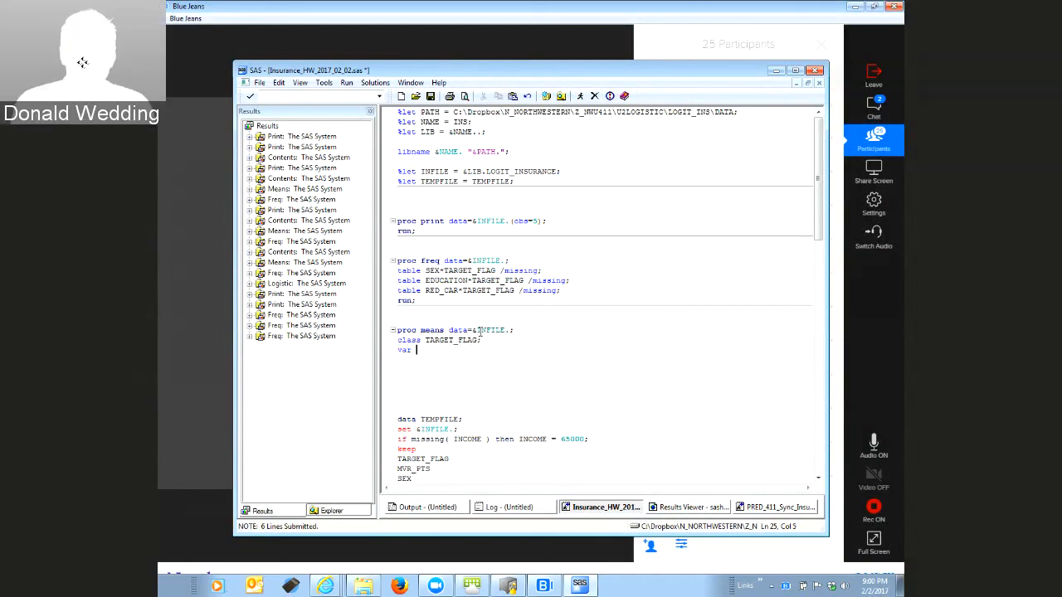
{"action": "type", "text": "INCOME"}
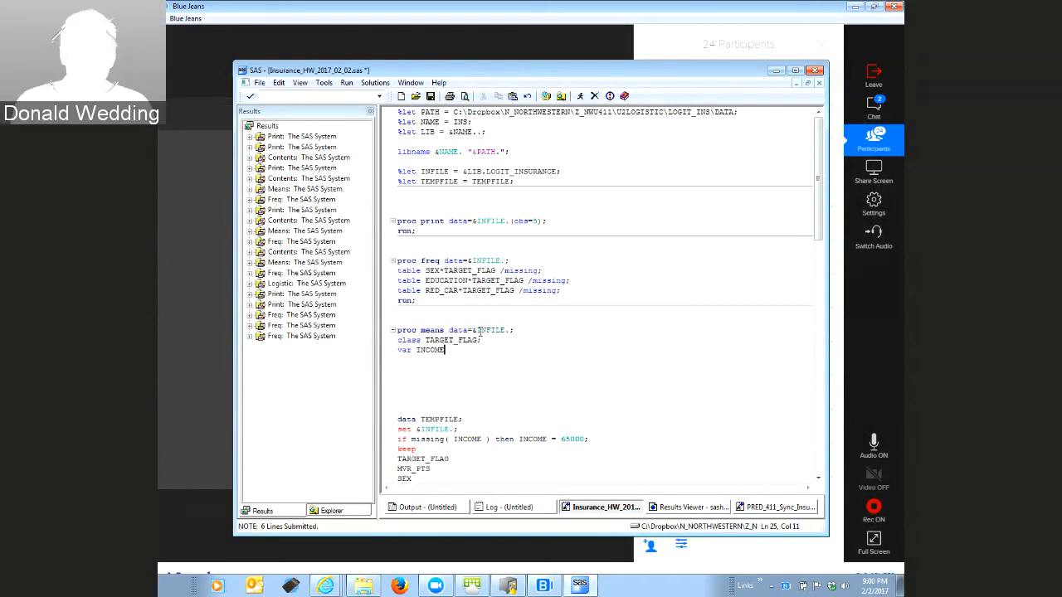
{"action": "type", "text": ";"}
{"action": "key", "text": "Return"}
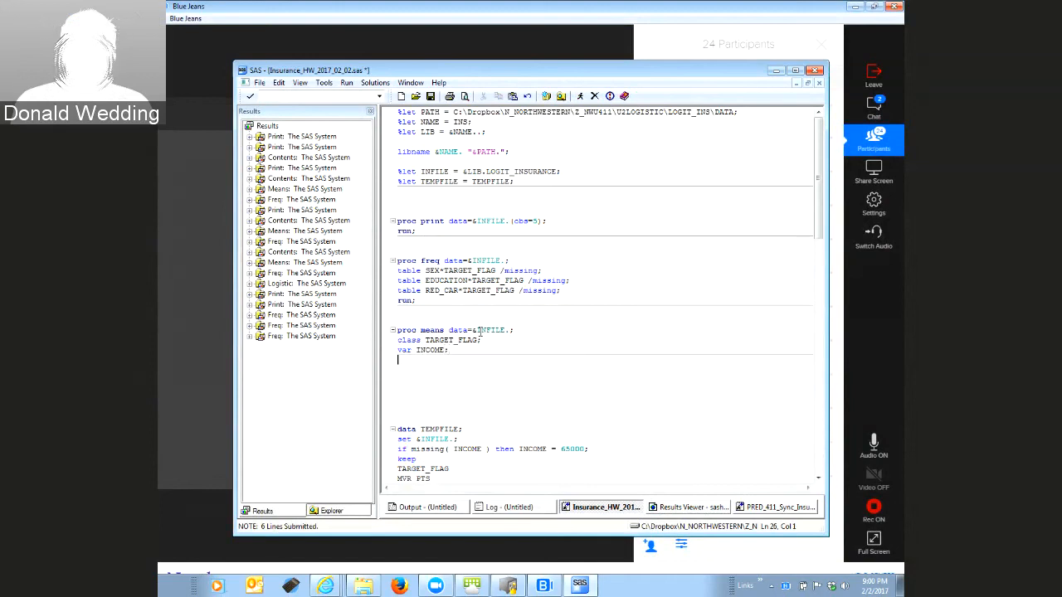
{"action": "type", "text": "run;"}
Submit only the PROC MEANS step that summarizes INCOME by TARGET_FLAG
{"action": "key", "text": "Up"}
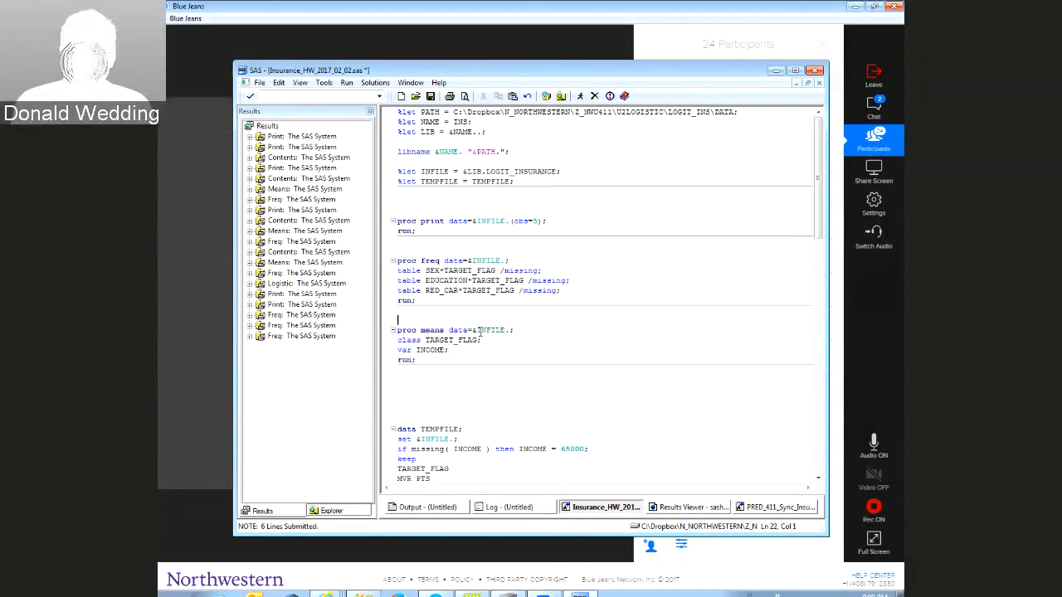
{"action": "key", "text": "Up"}
{"action": "key", "text": "Up"}
{"action": "key", "text": "Home"}
{"action": "key", "text": "shift+Down"}
{"action": "key", "text": "shift+Down"}
{"action": "key", "text": "shift+Down"}
{"action": "key", "text": "shift+Down"}
{"action": "key", "text": "shift+Down"}
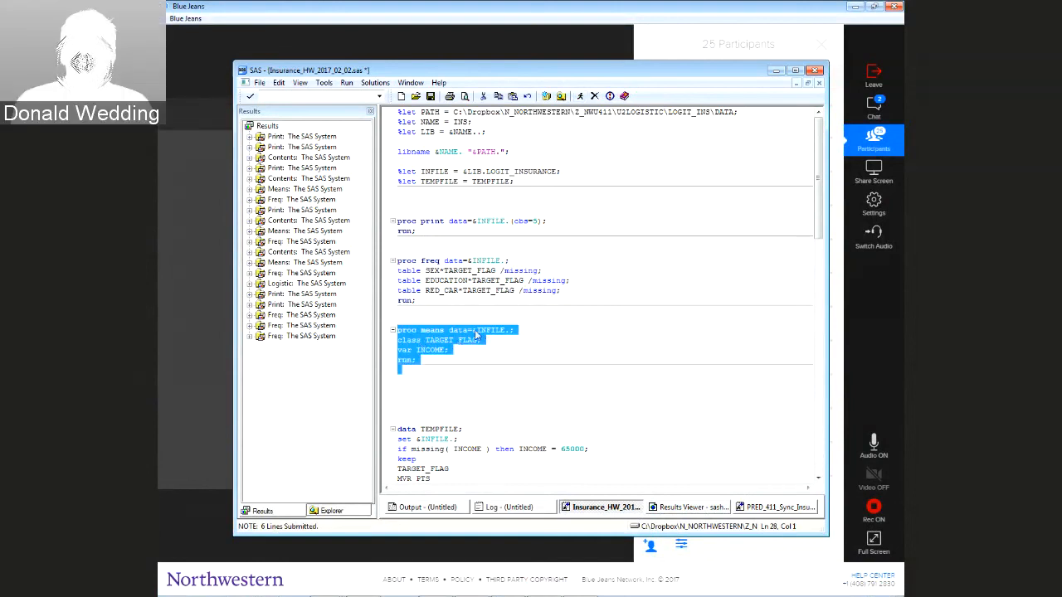
{"action": "left_click", "coordinate": [580, 97]}
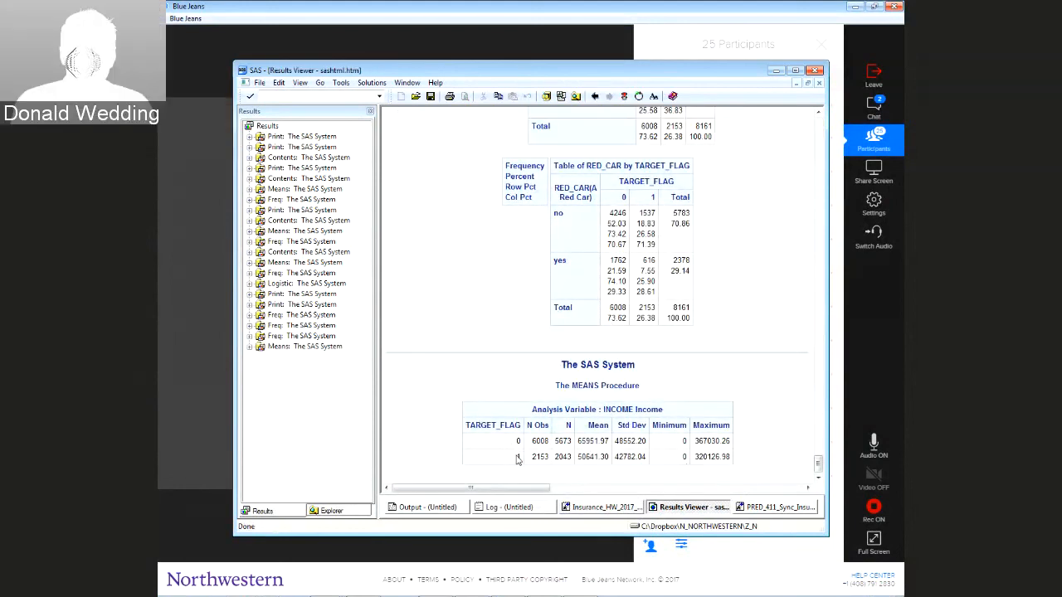
Compare the mean INCOME of TARGET_FLAG 1 with that of TARGET_FLAG 0 in the MEANS output
{"action": "double_click", "coordinate": [519, 458]}
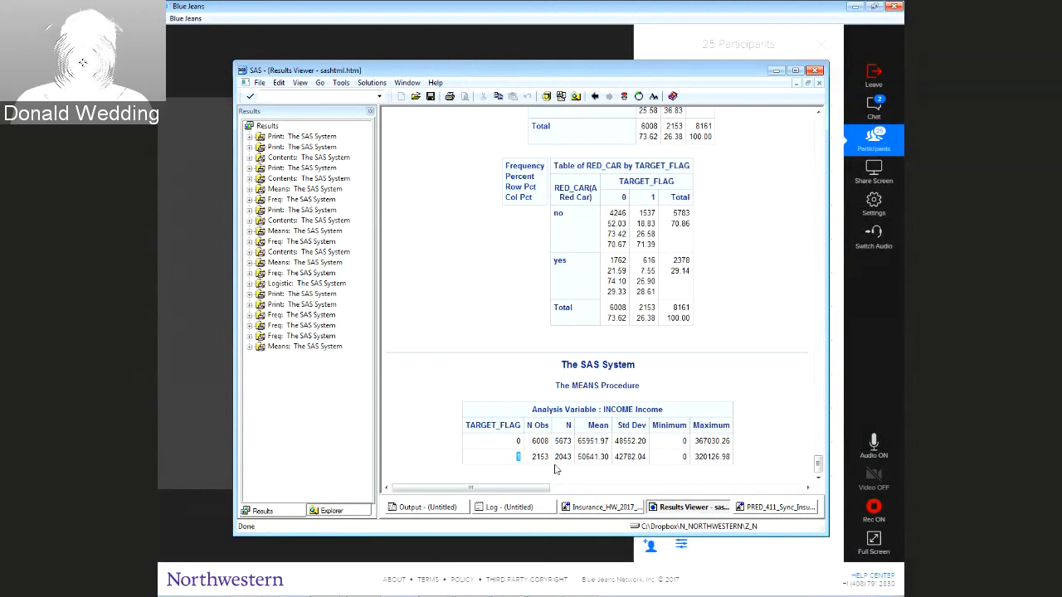
{"action": "left_click_drag", "start_coordinate": [576, 458], "coordinate": [587, 469]}
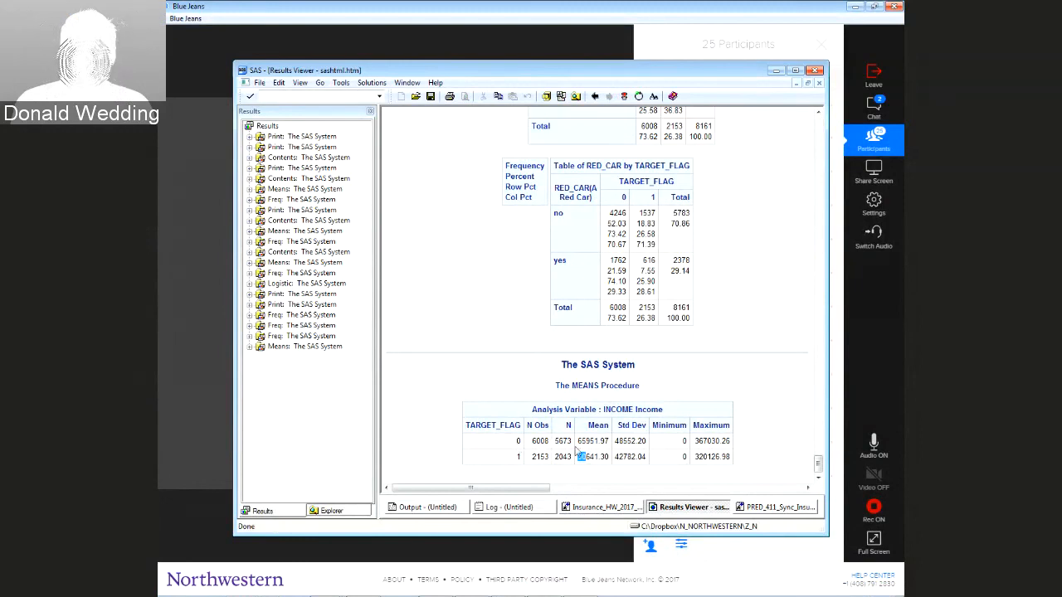
{"action": "left_click_drag", "start_coordinate": [578, 442], "coordinate": [589, 442]}
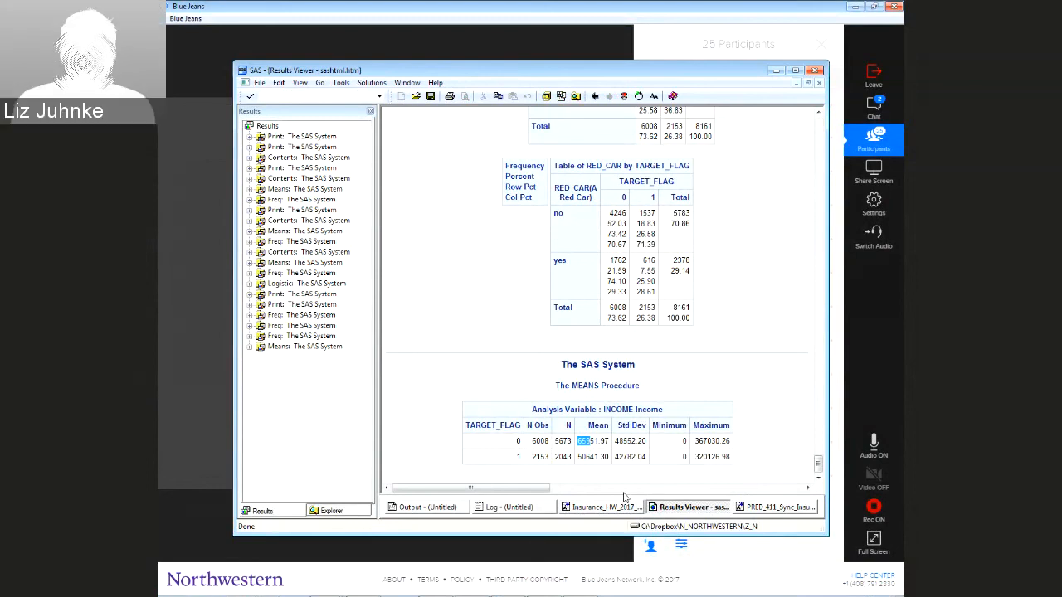
Return to the Insurance_HW program and add KIDSDRIV after INCOME in the PROC MEANS var statement
{"action": "left_click", "coordinate": [599, 508]}
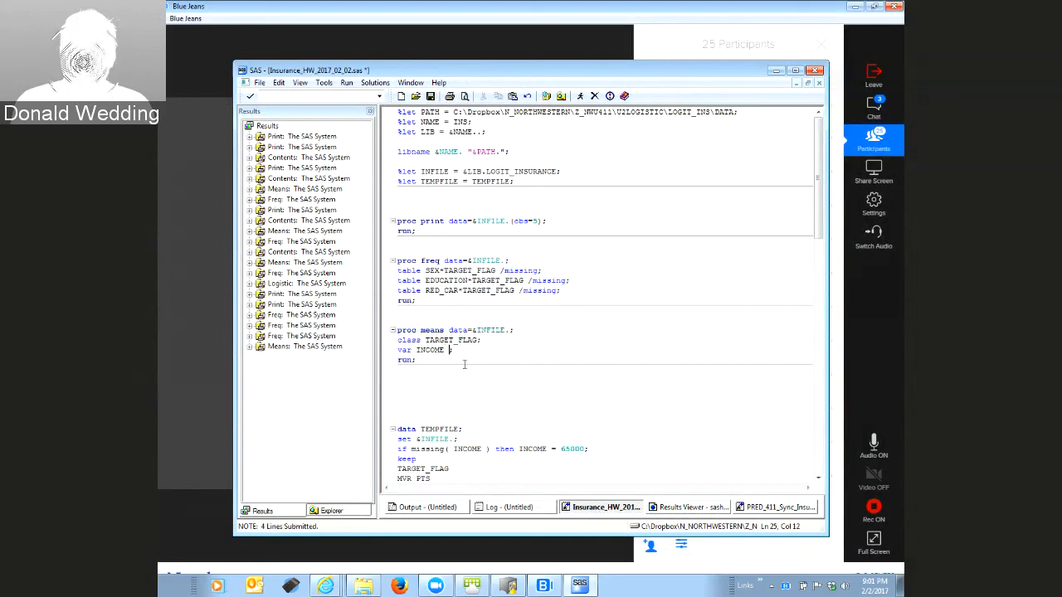
{"action": "type", "text": "KIDSD"}
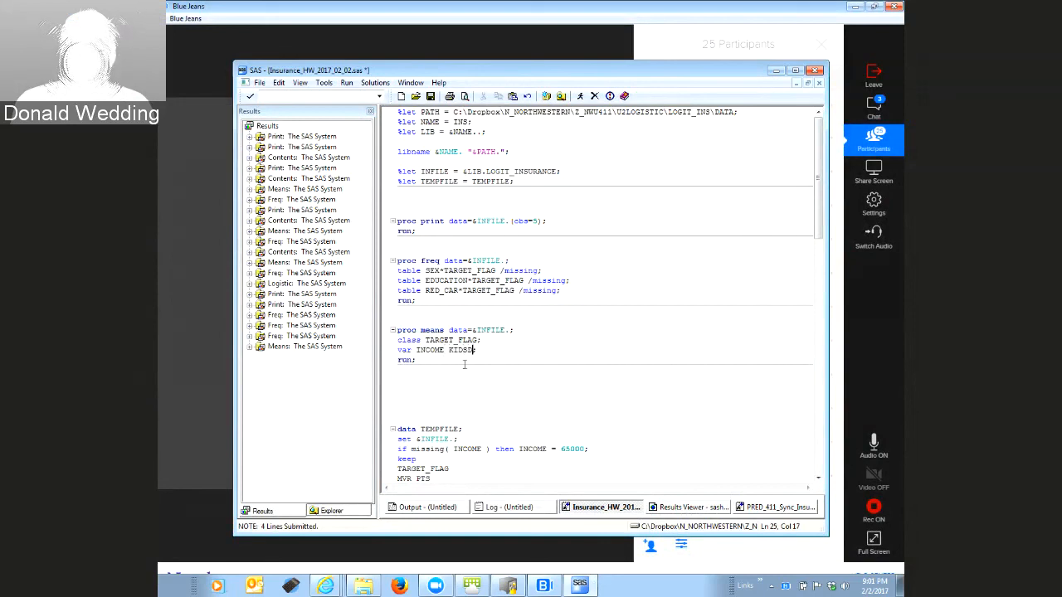
{"action": "type", "text": "RIV"}
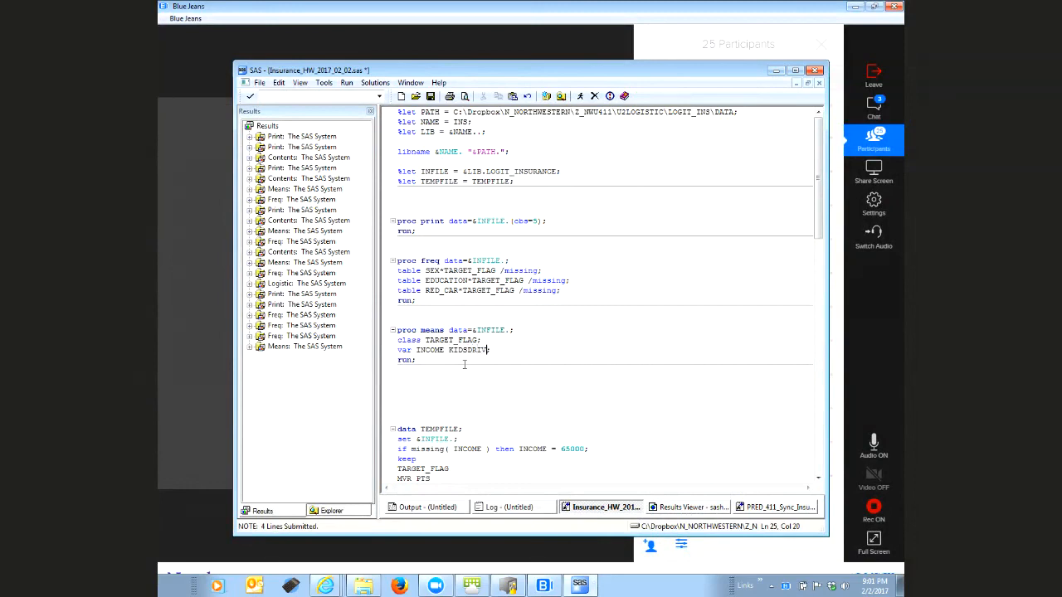
Add the printalltypes option to the PROC MEANS statement after data=&INFILE
{"action": "key", "text": "Up"}
{"action": "key", "text": "Up"}
{"action": "key", "text": "Left"}
{"action": "type", "text": "p"}
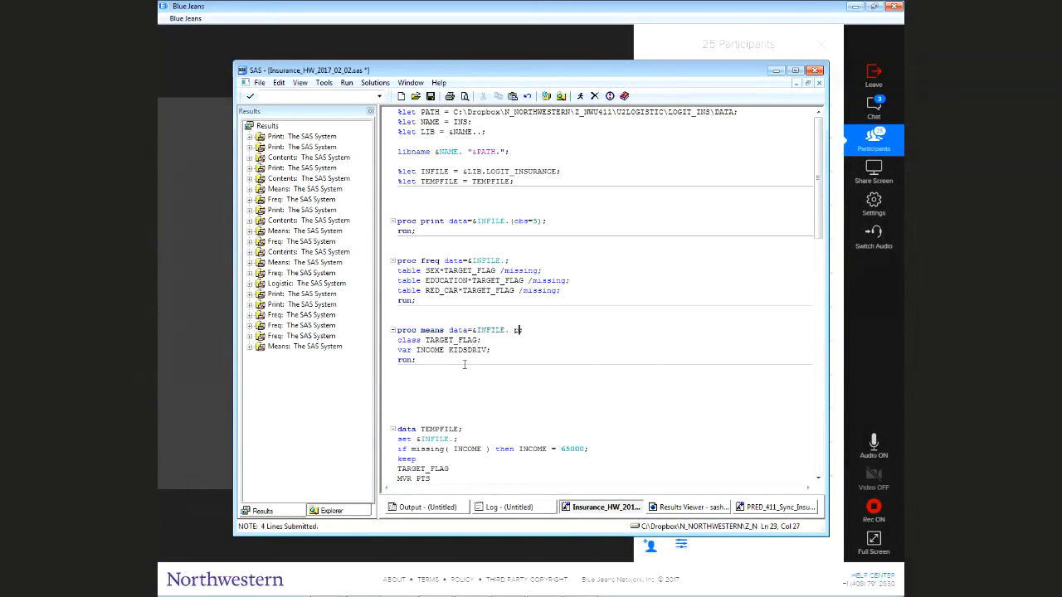
{"action": "type", "text": "rintalltypes"}
Submit only the PROC MEANS step with the printalltypes option for INCOME and KIDSDRIV
{"action": "key", "text": "Up"}
{"action": "key", "text": "Down"}
{"action": "key", "text": "shift+Down"}
{"action": "key", "text": "shift+Down"}
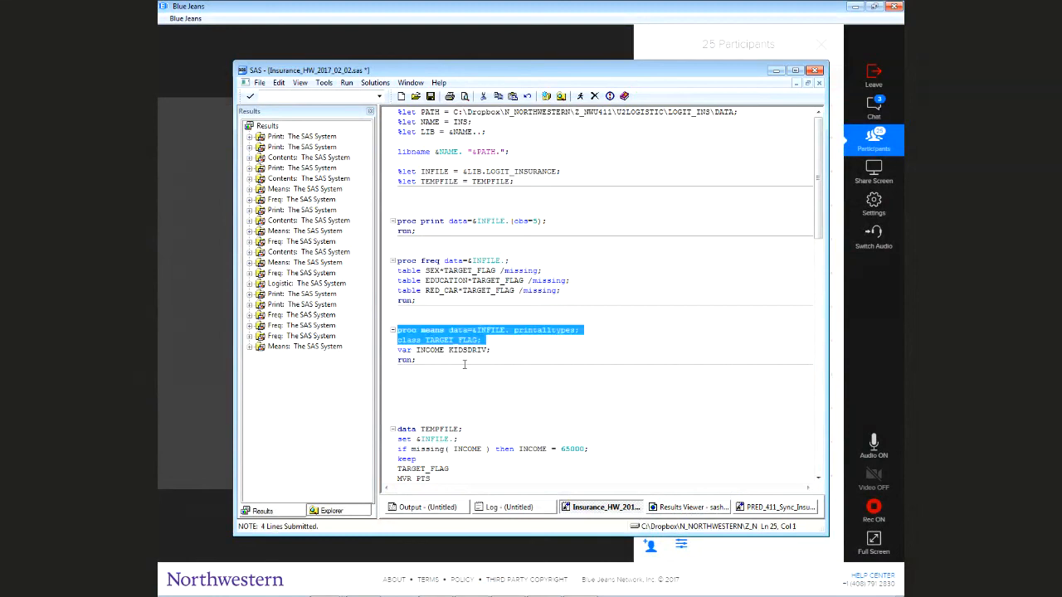
{"action": "key", "text": "shift+Down"}
{"action": "key", "text": "shift+Down"}
{"action": "key", "text": "shift+Down"}
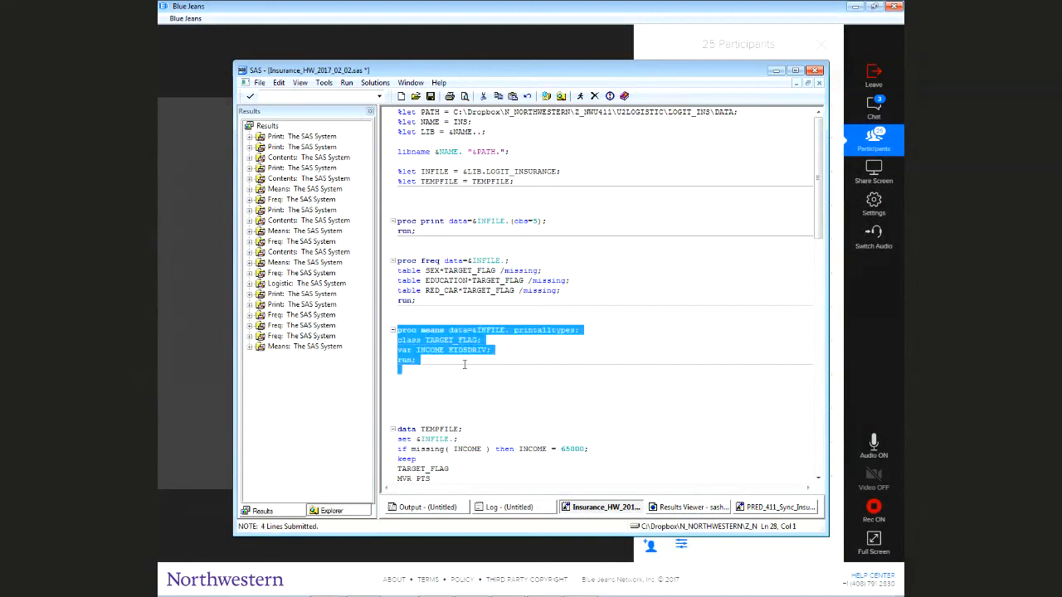
{"action": "left_click", "coordinate": [580, 96]}
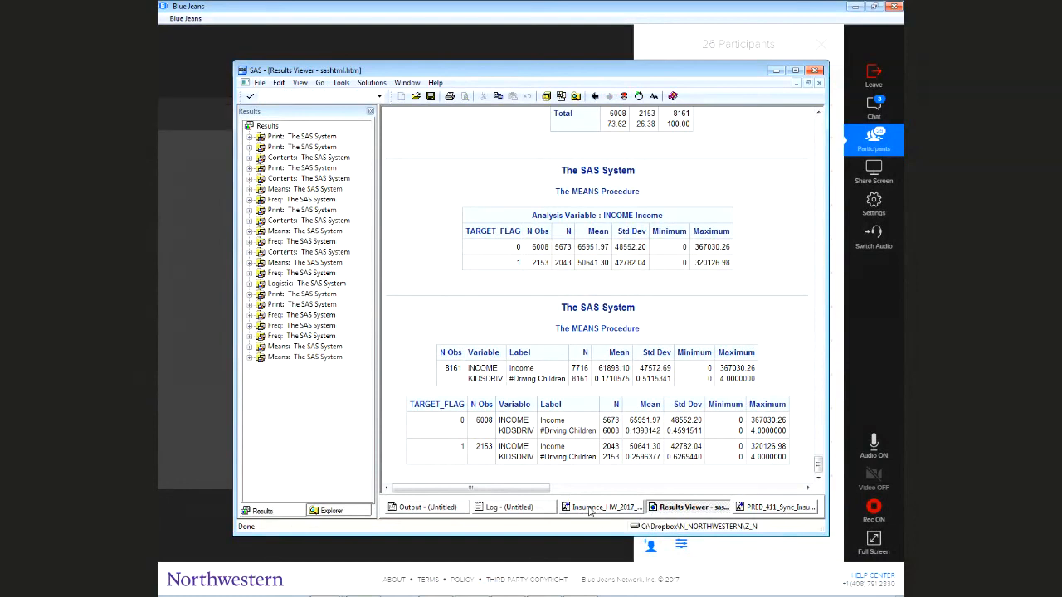
Return to the Insurance_HW program and remove the printalltypes option from the PROC MEANS statement
{"action": "left_click", "coordinate": [608, 507]}
{"action": "left_click_drag", "start_coordinate": [510, 330], "coordinate": [578, 332]}
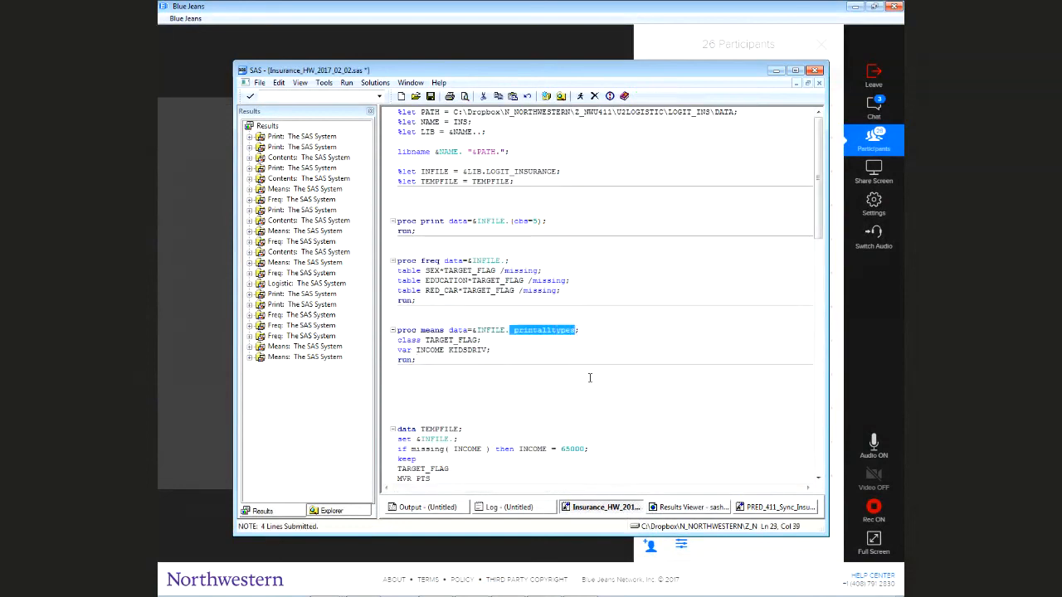
{"action": "key", "text": "Delete"}
Submit only the PROC MEANS step for INCOME and KIDSDRIV without the printalltypes option
{"action": "key", "text": "Up"}
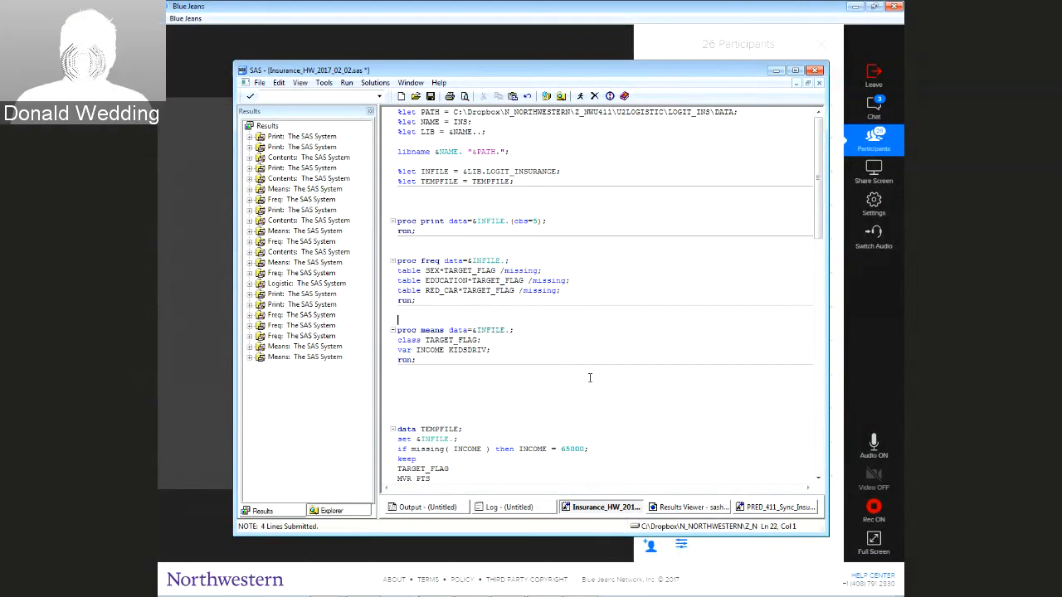
{"action": "key", "text": "Down"}
{"action": "key", "text": "shift+Down"}
{"action": "key", "text": "shift+Down"}
{"action": "key", "text": "shift+Down"}
{"action": "key", "text": "shift+Down"}
{"action": "key", "text": "shift+Down"}
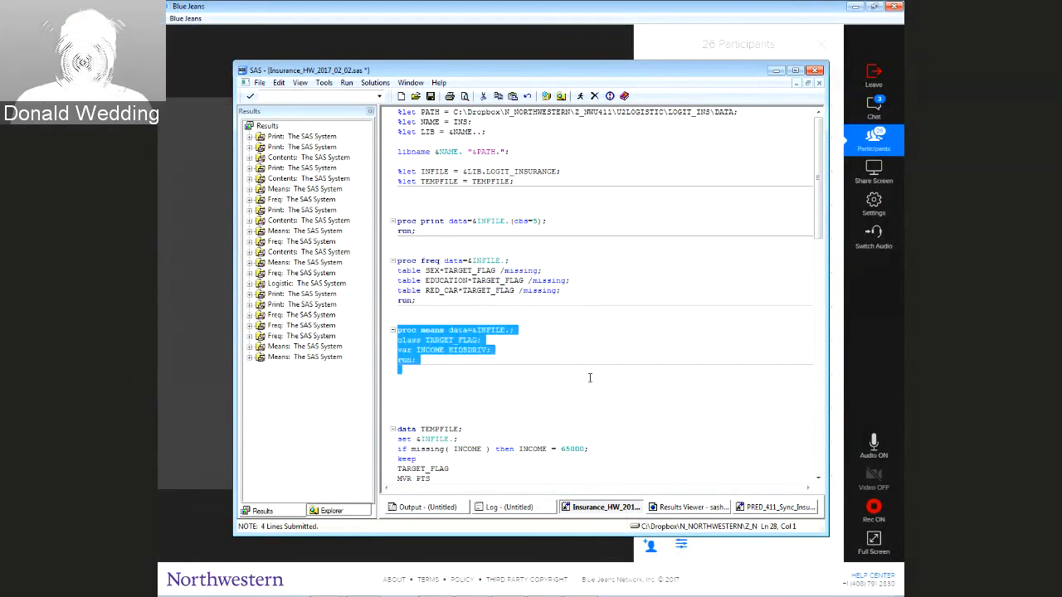
{"action": "left_click", "coordinate": [580, 97]}
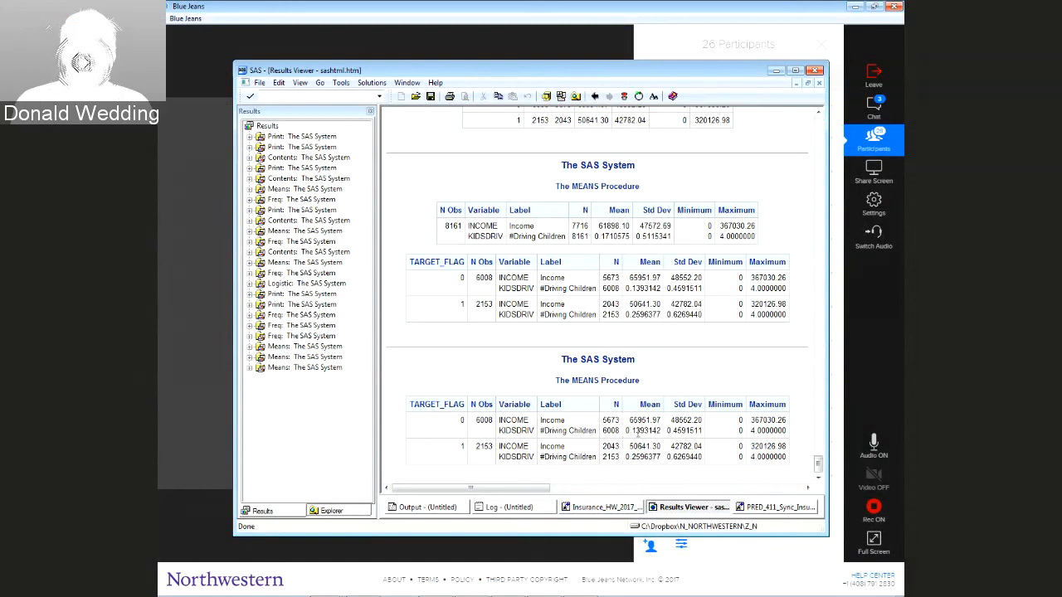
Compare the mean KIDSDRIV values for TARGET_FLAG 0 and 1 in the latest MEANS output
{"action": "left_click_drag", "start_coordinate": [631, 431], "coordinate": [660, 430]}
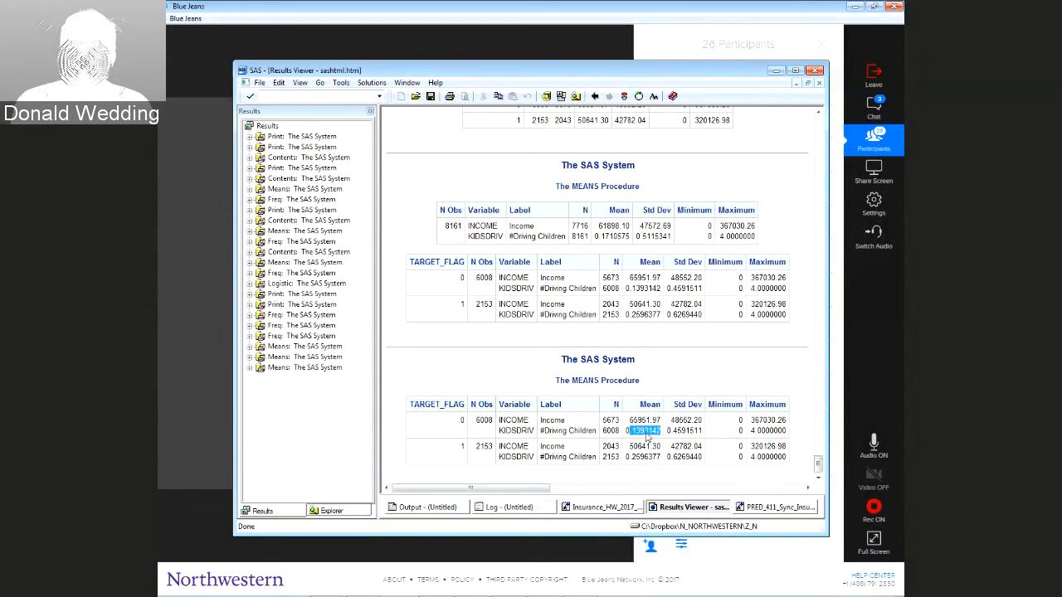
{"action": "left_click", "coordinate": [643, 462]}
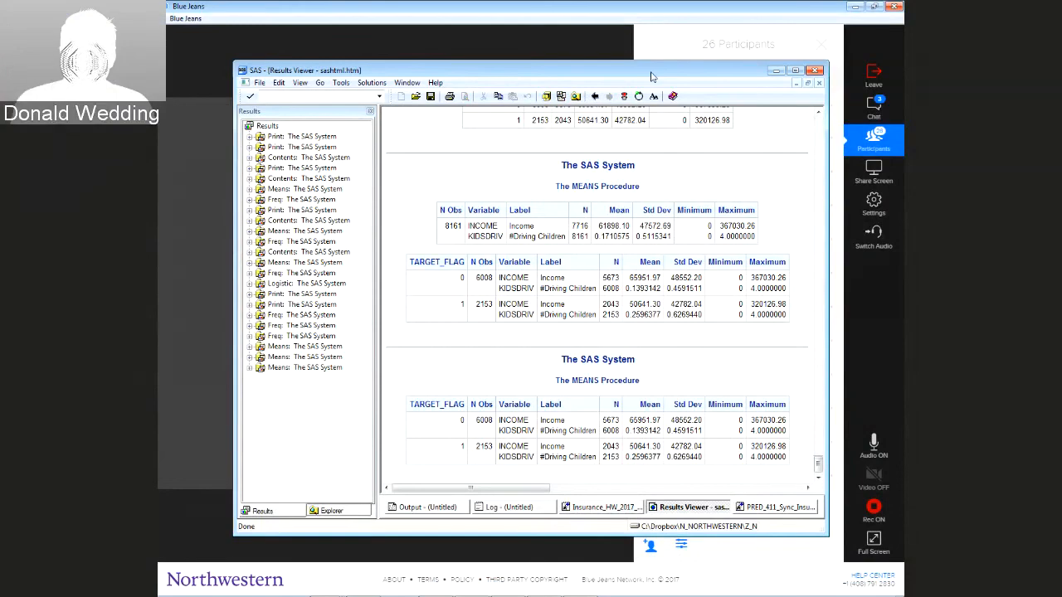
{"action": "left_click_drag", "start_coordinate": [651, 76], "coordinate": [662, 135]}
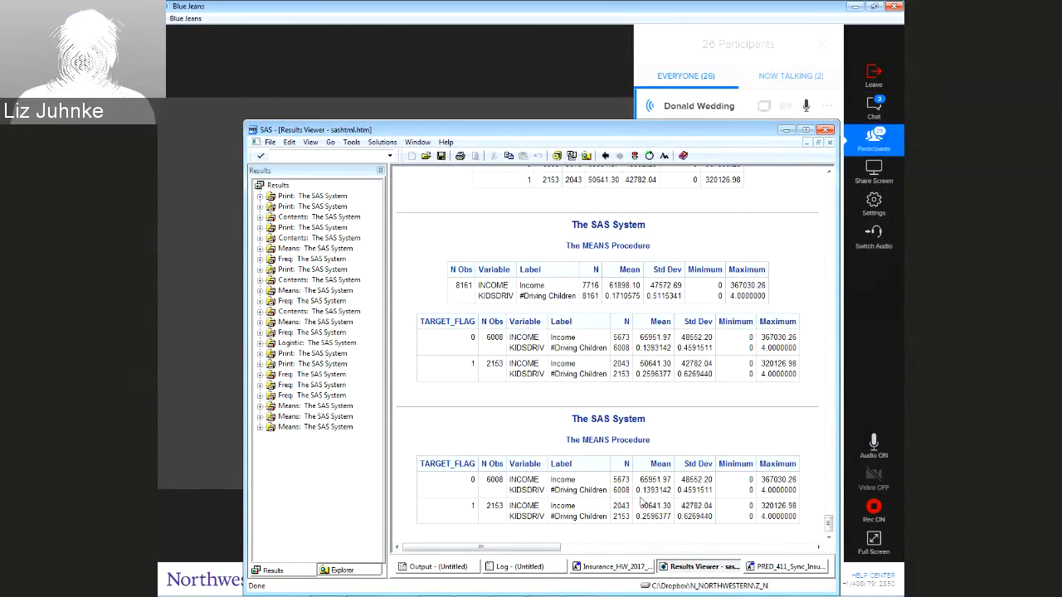
Return to the Insurance_HW program and replace INCOME KIDSDRIV in the PROC MEANS var statement with _numeric_
{"action": "left_click", "coordinate": [614, 566]}
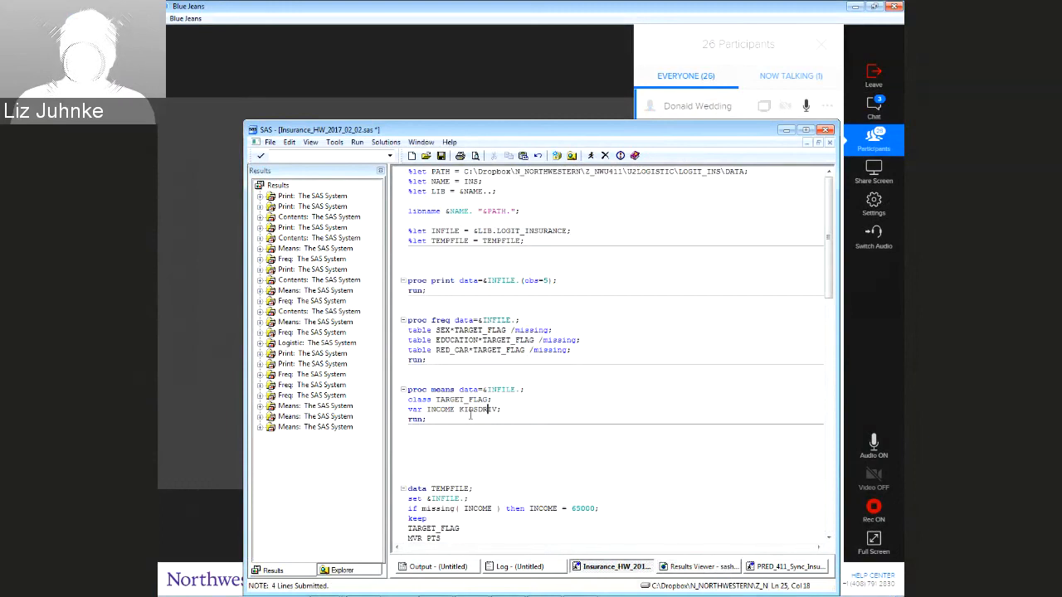
{"action": "left_click_drag", "start_coordinate": [426, 409], "coordinate": [498, 405]}
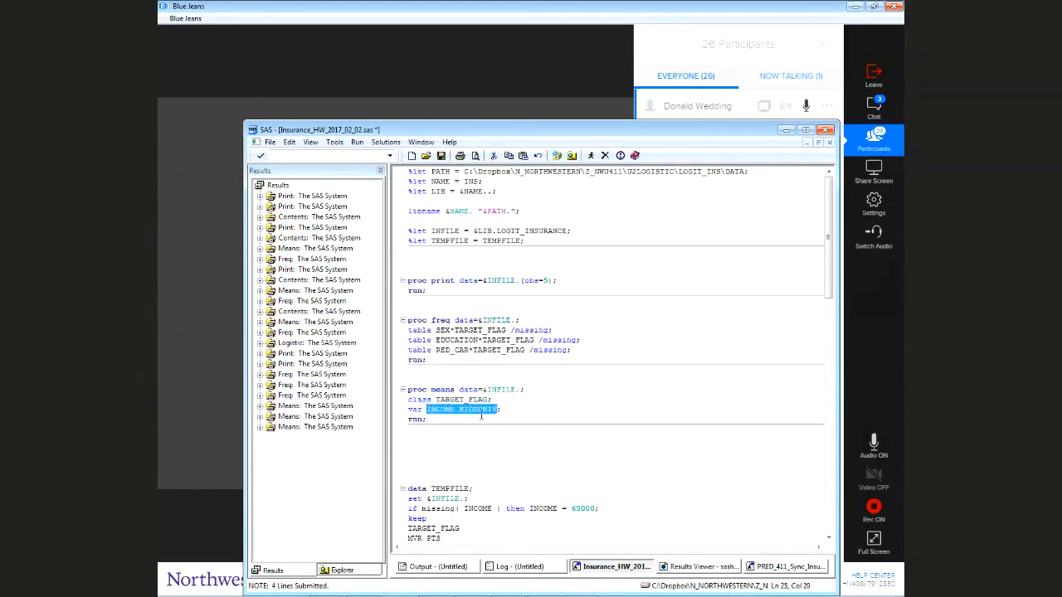
{"action": "type", "text": "_numeric"}
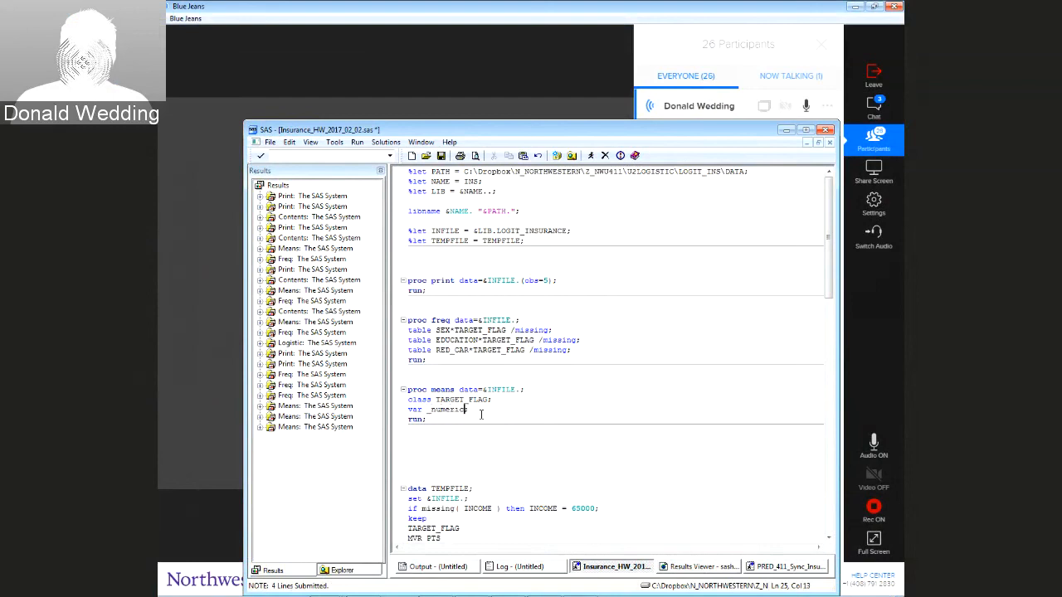
{"action": "type", "text": "_;"}
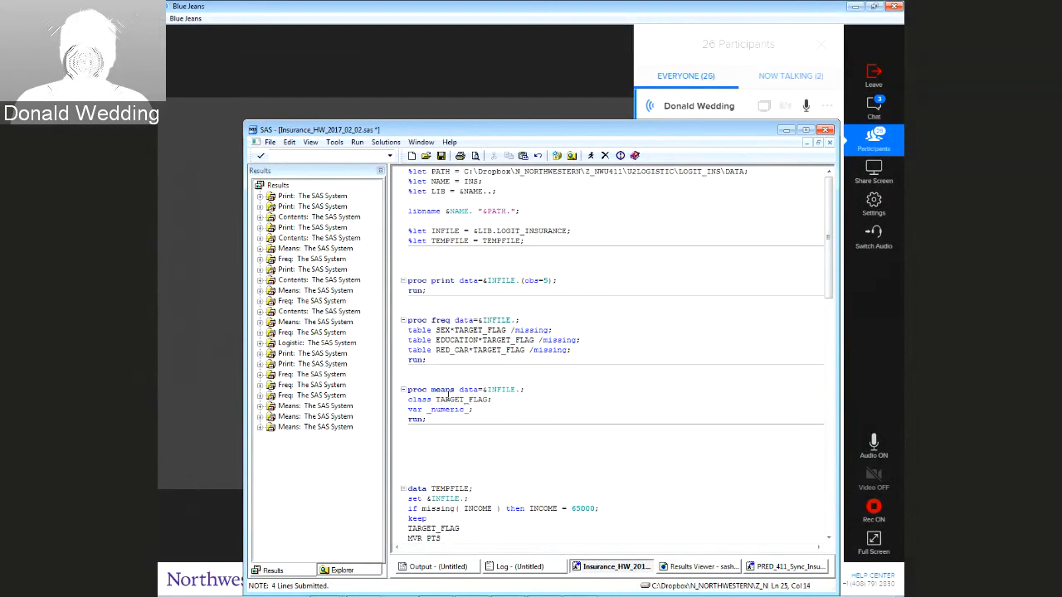
Submit only the PROC MEANS step for all numeric variables, and close the PRED_411_Sync_Insurance_2016_02_05 program
{"action": "left_click_drag", "start_coordinate": [431, 379], "coordinate": [433, 451]}
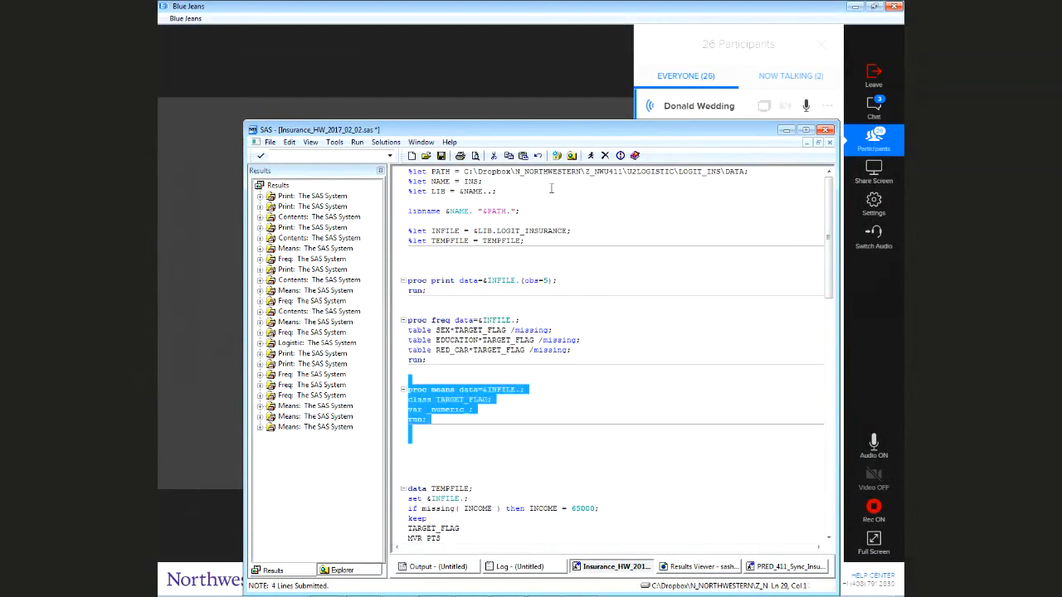
{"action": "left_click", "coordinate": [591, 156]}
{"action": "left_click", "coordinate": [828, 143]}
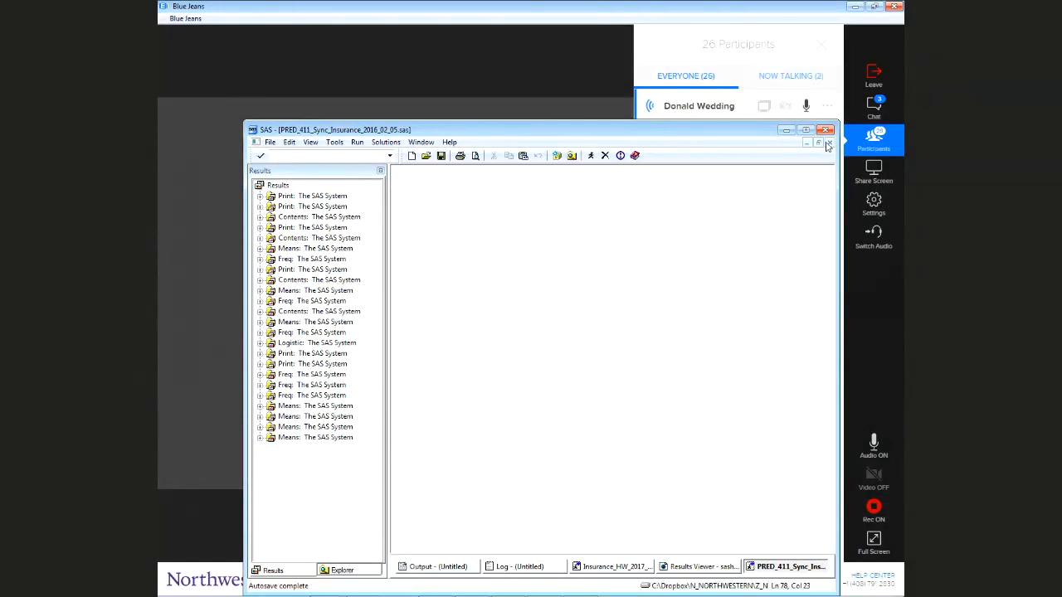
{"action": "left_click", "coordinate": [635, 568]}
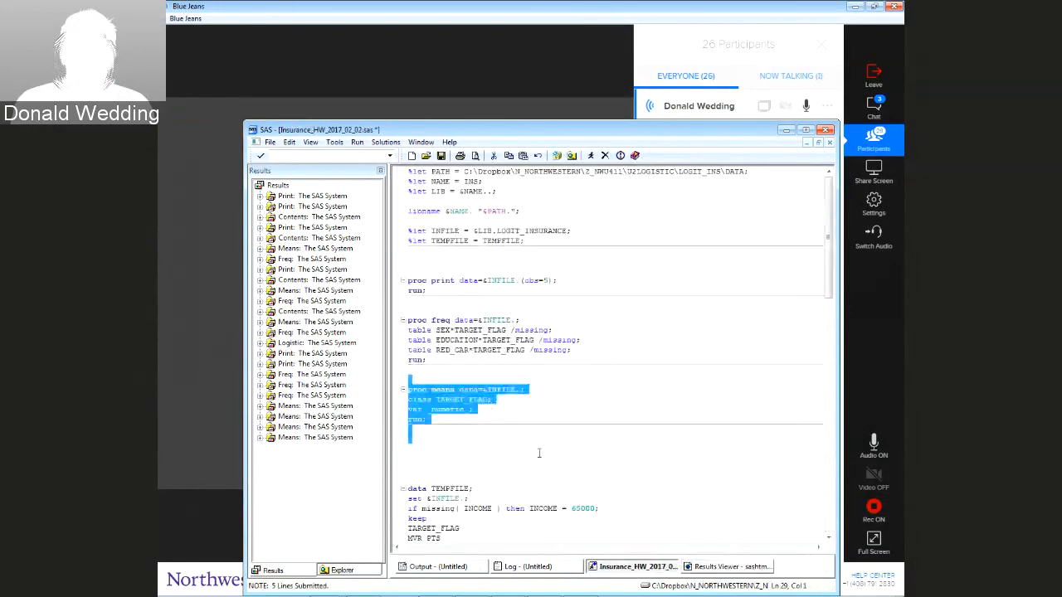
{"action": "left_click", "coordinate": [537, 451]}
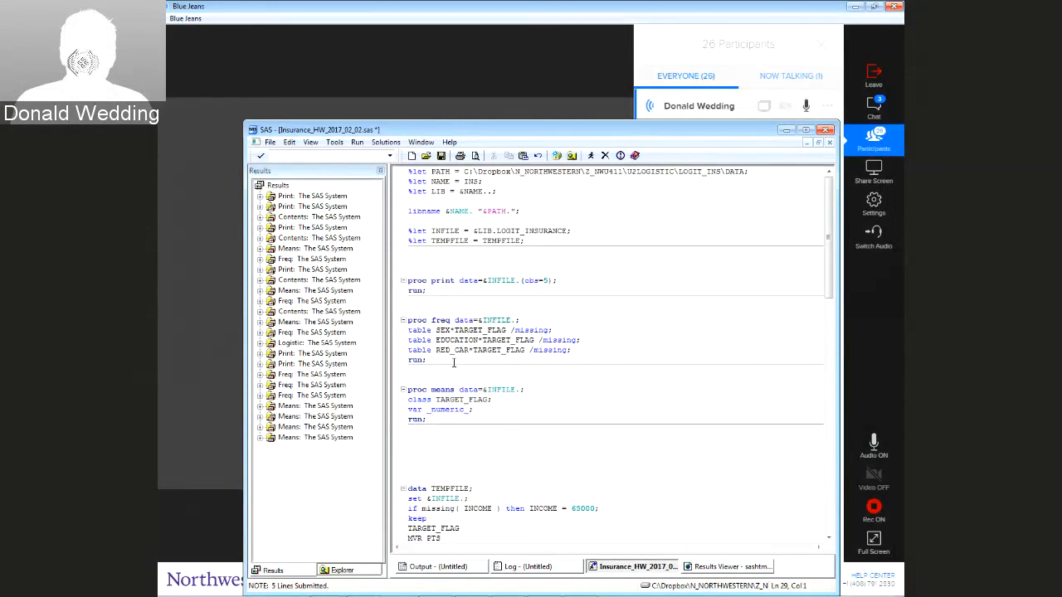
{"action": "left_click", "coordinate": [571, 350]}
{"action": "key", "text": "Return"}
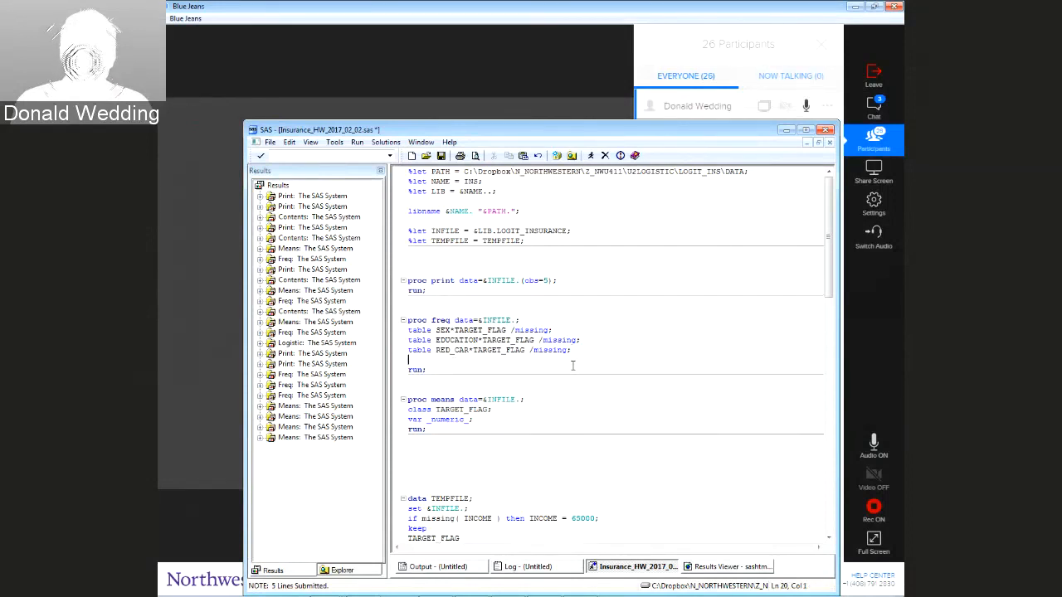
{"action": "type", "text": "table"}
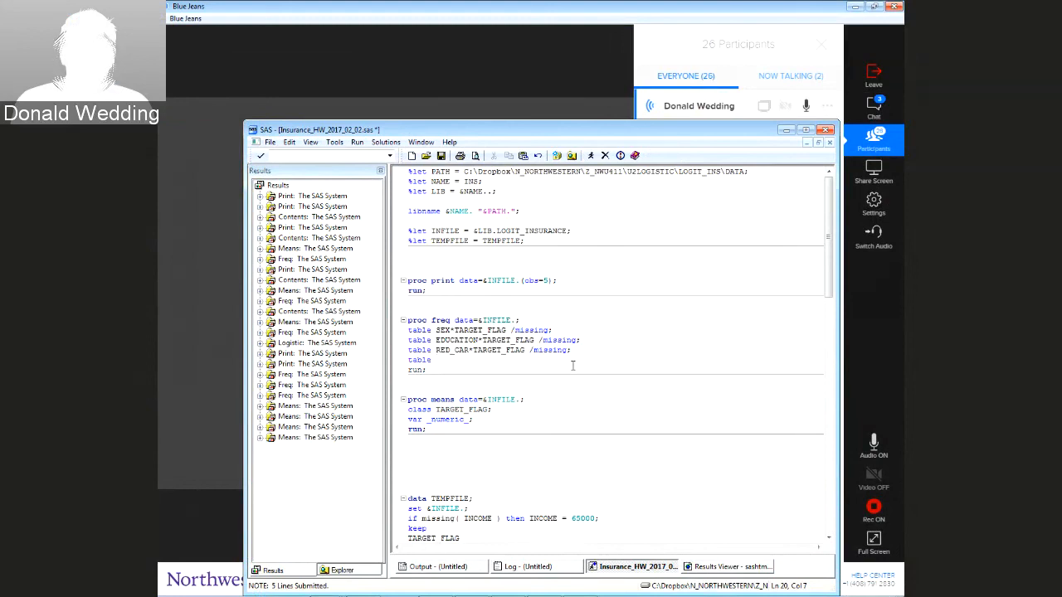
{"action": "key", "text": "BackSpace"}
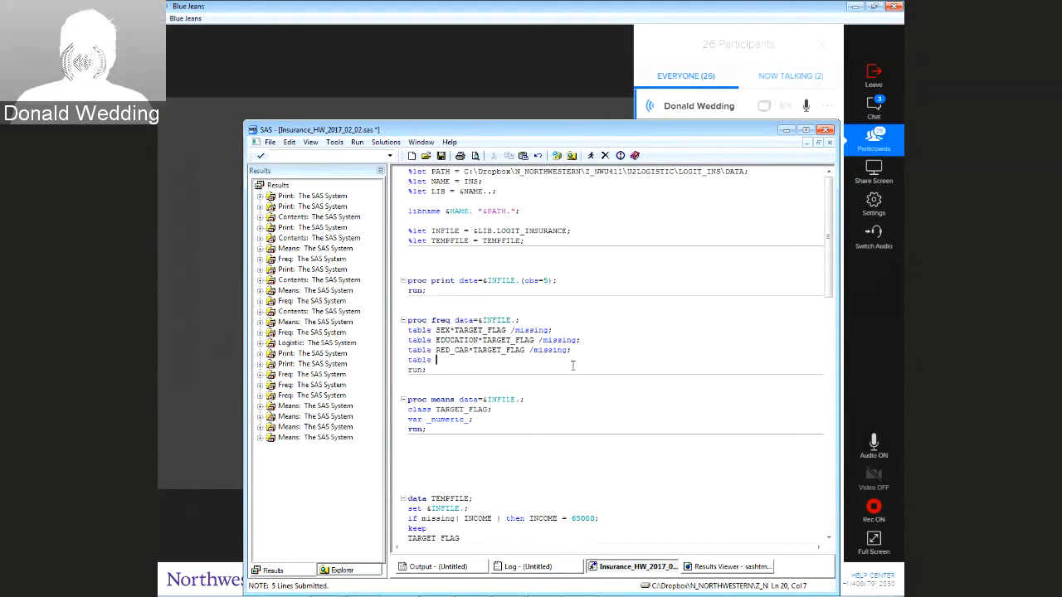
{"action": "type", "text": "("}
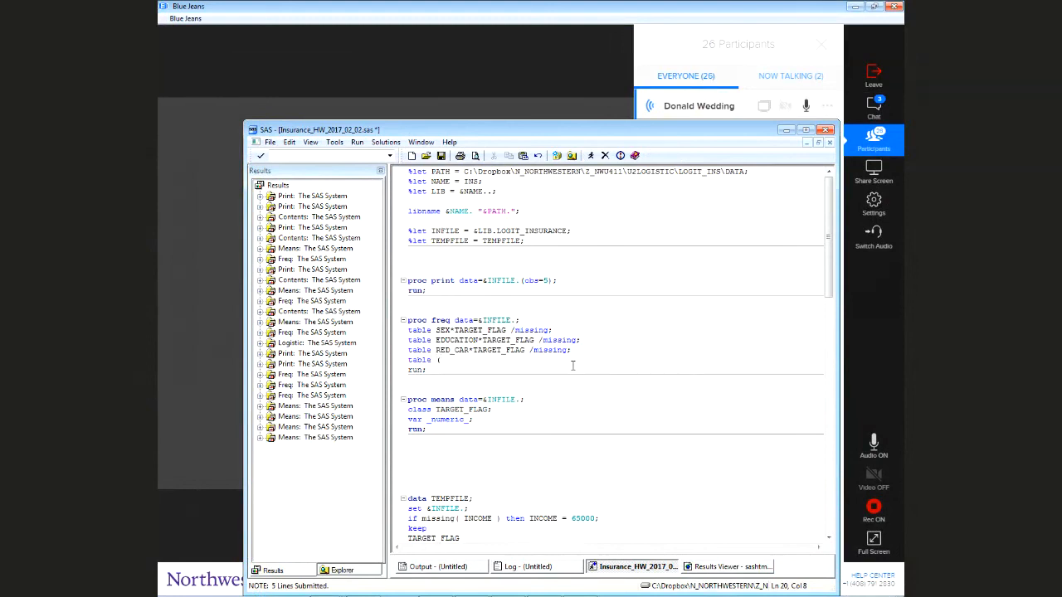
{"action": "type", "text": "_chara"}
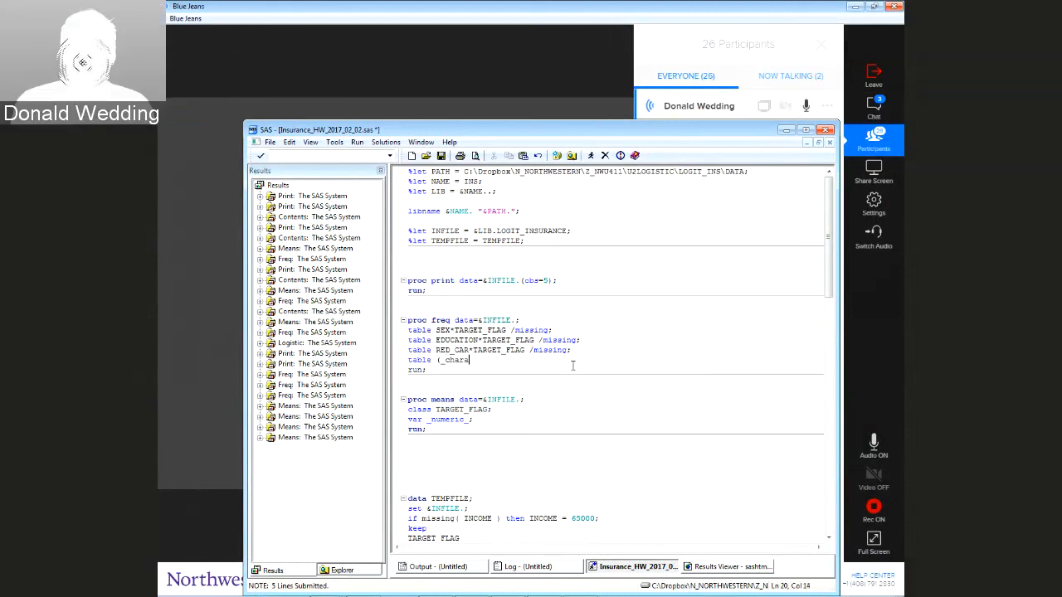
{"action": "type", "text": "cter_"}
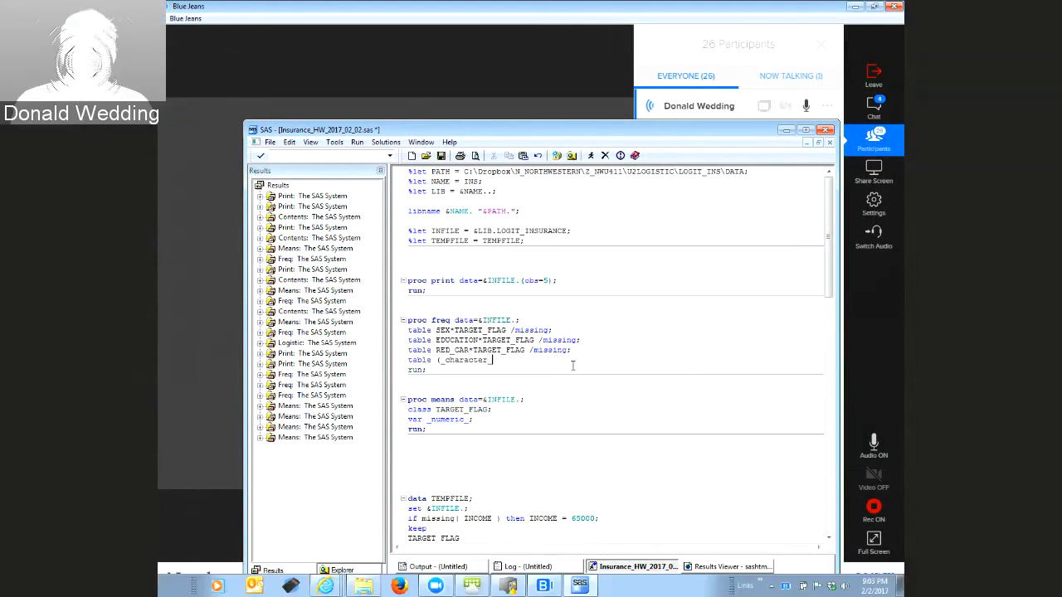
{"action": "key", "text": "BackSpace"}
{"action": "key", "text": "BackSpace"}
{"action": "key", "text": "BackSpace"}
{"action": "key", "text": "BackSpace"}
{"action": "key", "text": "BackSpace"}
{"action": "key", "text": "BackSpace"}
{"action": "key", "text": "BackSpace"}
{"action": "key", "text": "BackSpace"}
{"action": "key", "text": "BackSpace"}
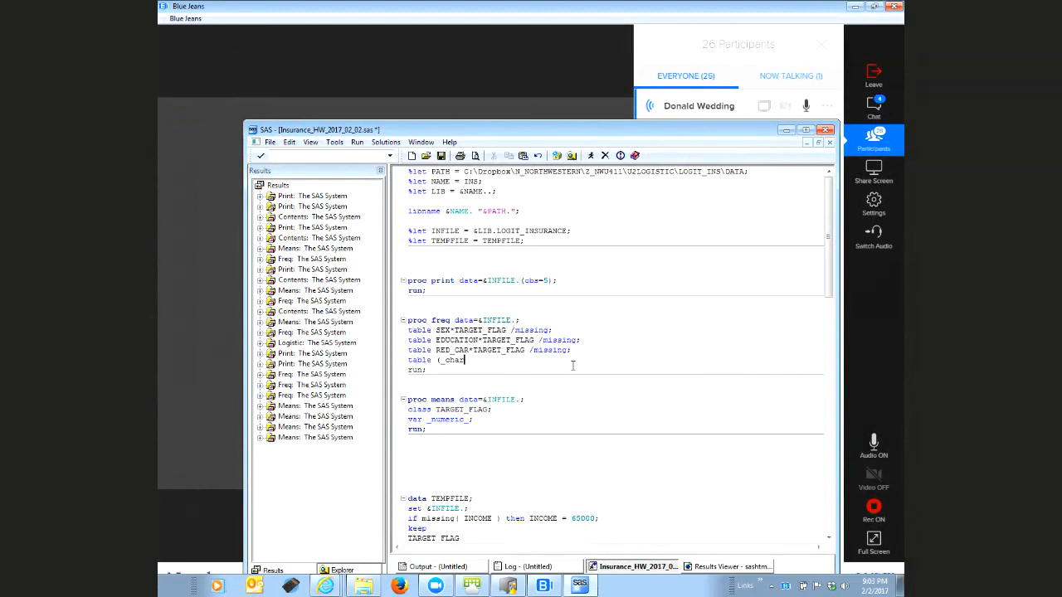
{"action": "key", "text": "BackSpace"}
{"action": "key", "text": "BackSpace"}
{"action": "key", "text": "BackSpace"}
{"action": "key", "text": "BackSpace"}
{"action": "key", "text": "BackSpace"}
{"action": "key", "text": "BackSpace"}
{"action": "key", "text": "BackSpace"}
{"action": "key", "text": "BackSpace"}
{"action": "key", "text": "BackSpace"}
{"action": "key", "text": "BackSpace"}
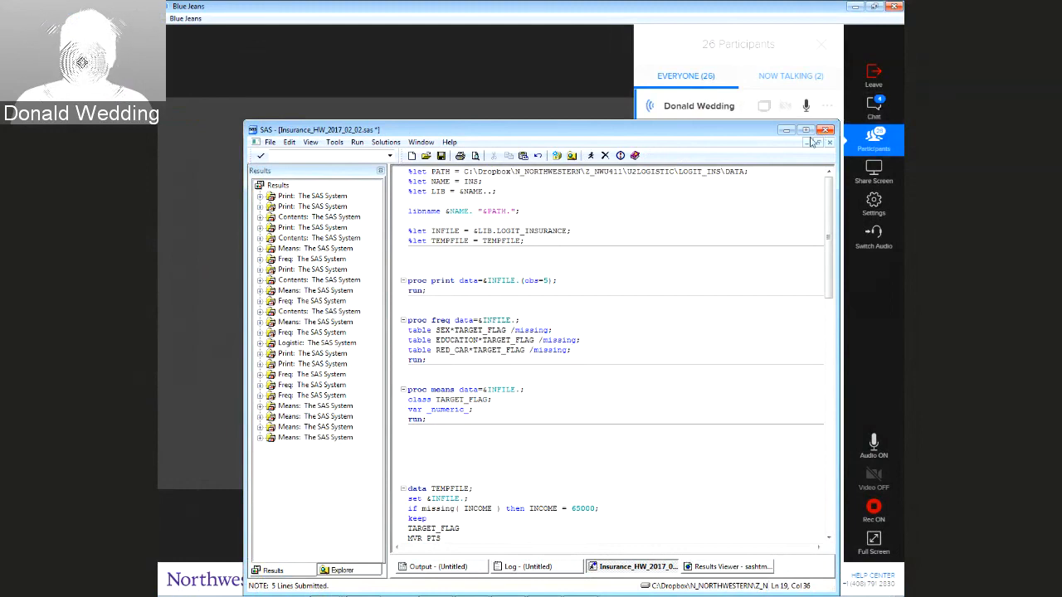
{"action": "left_click", "coordinate": [716, 282]}
{"action": "left_click", "coordinate": [666, 378]}
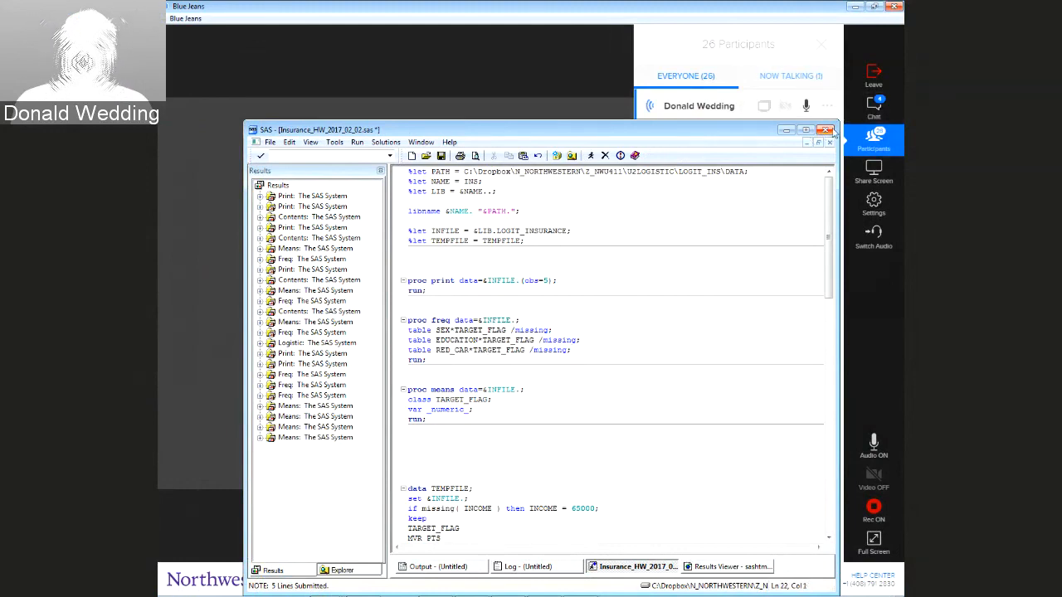